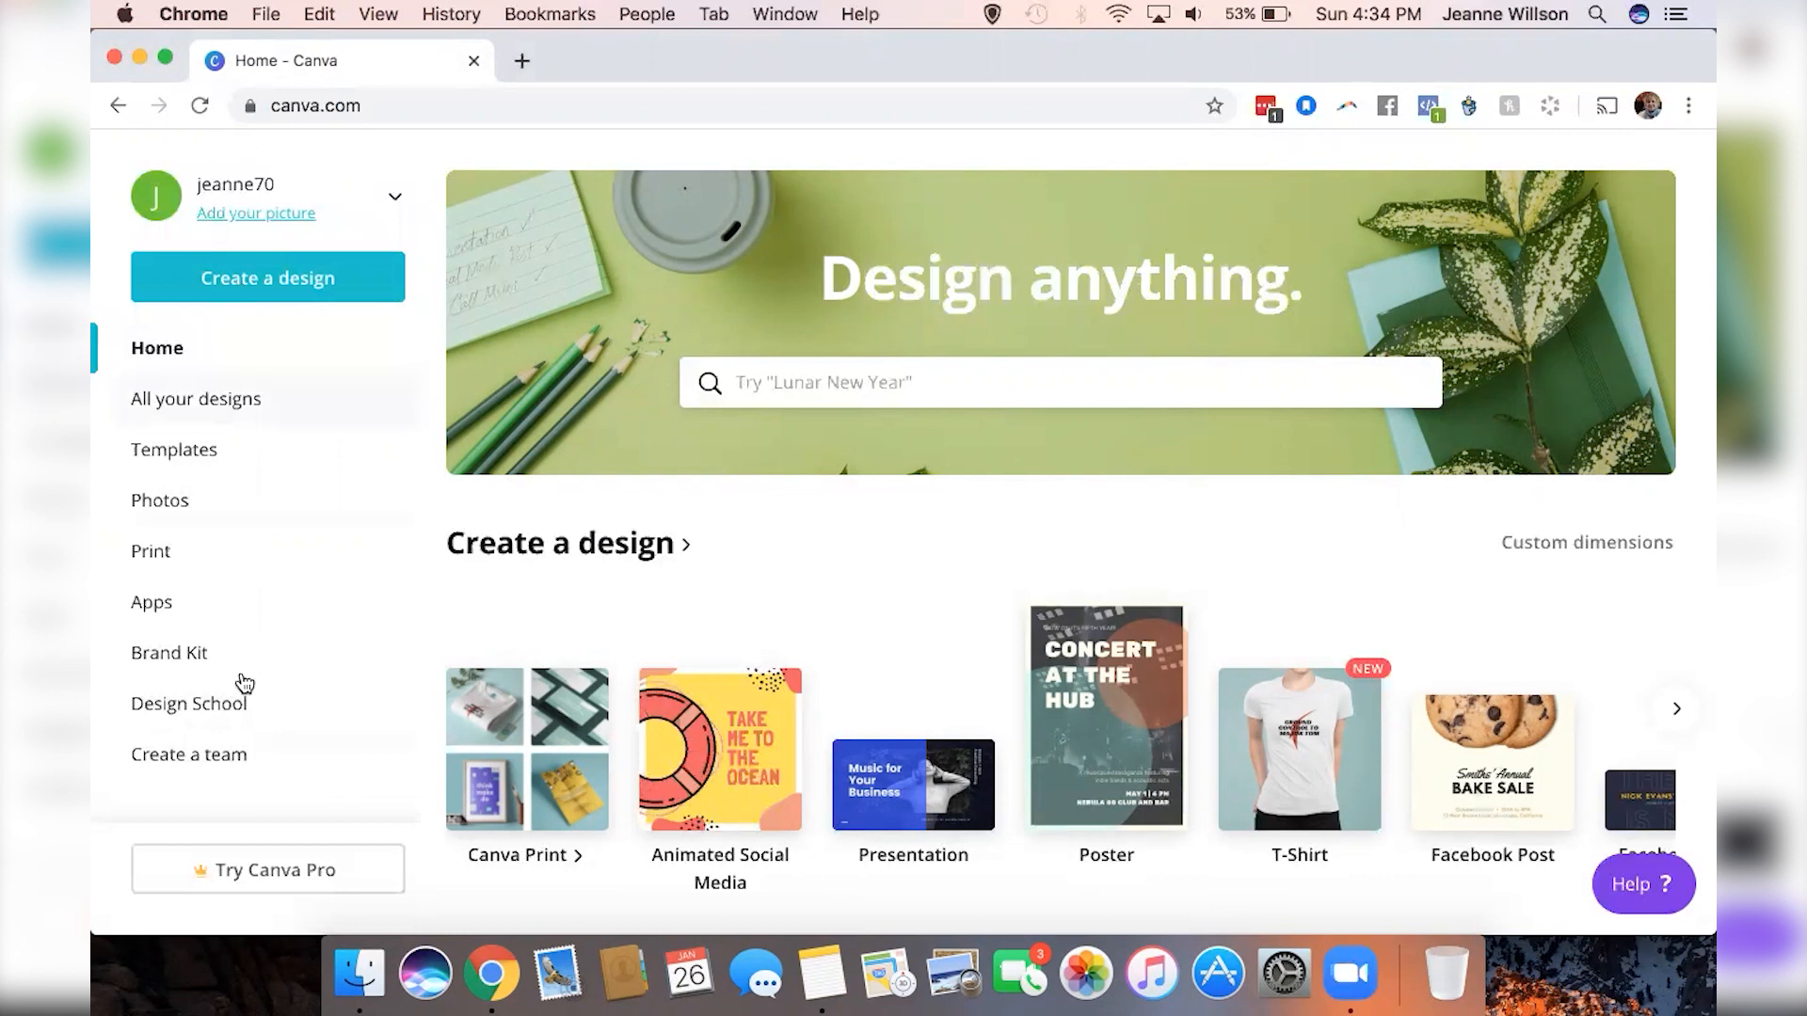
Search the design types for "instgram" and create a new Instagram Post design
left_click(297, 280)
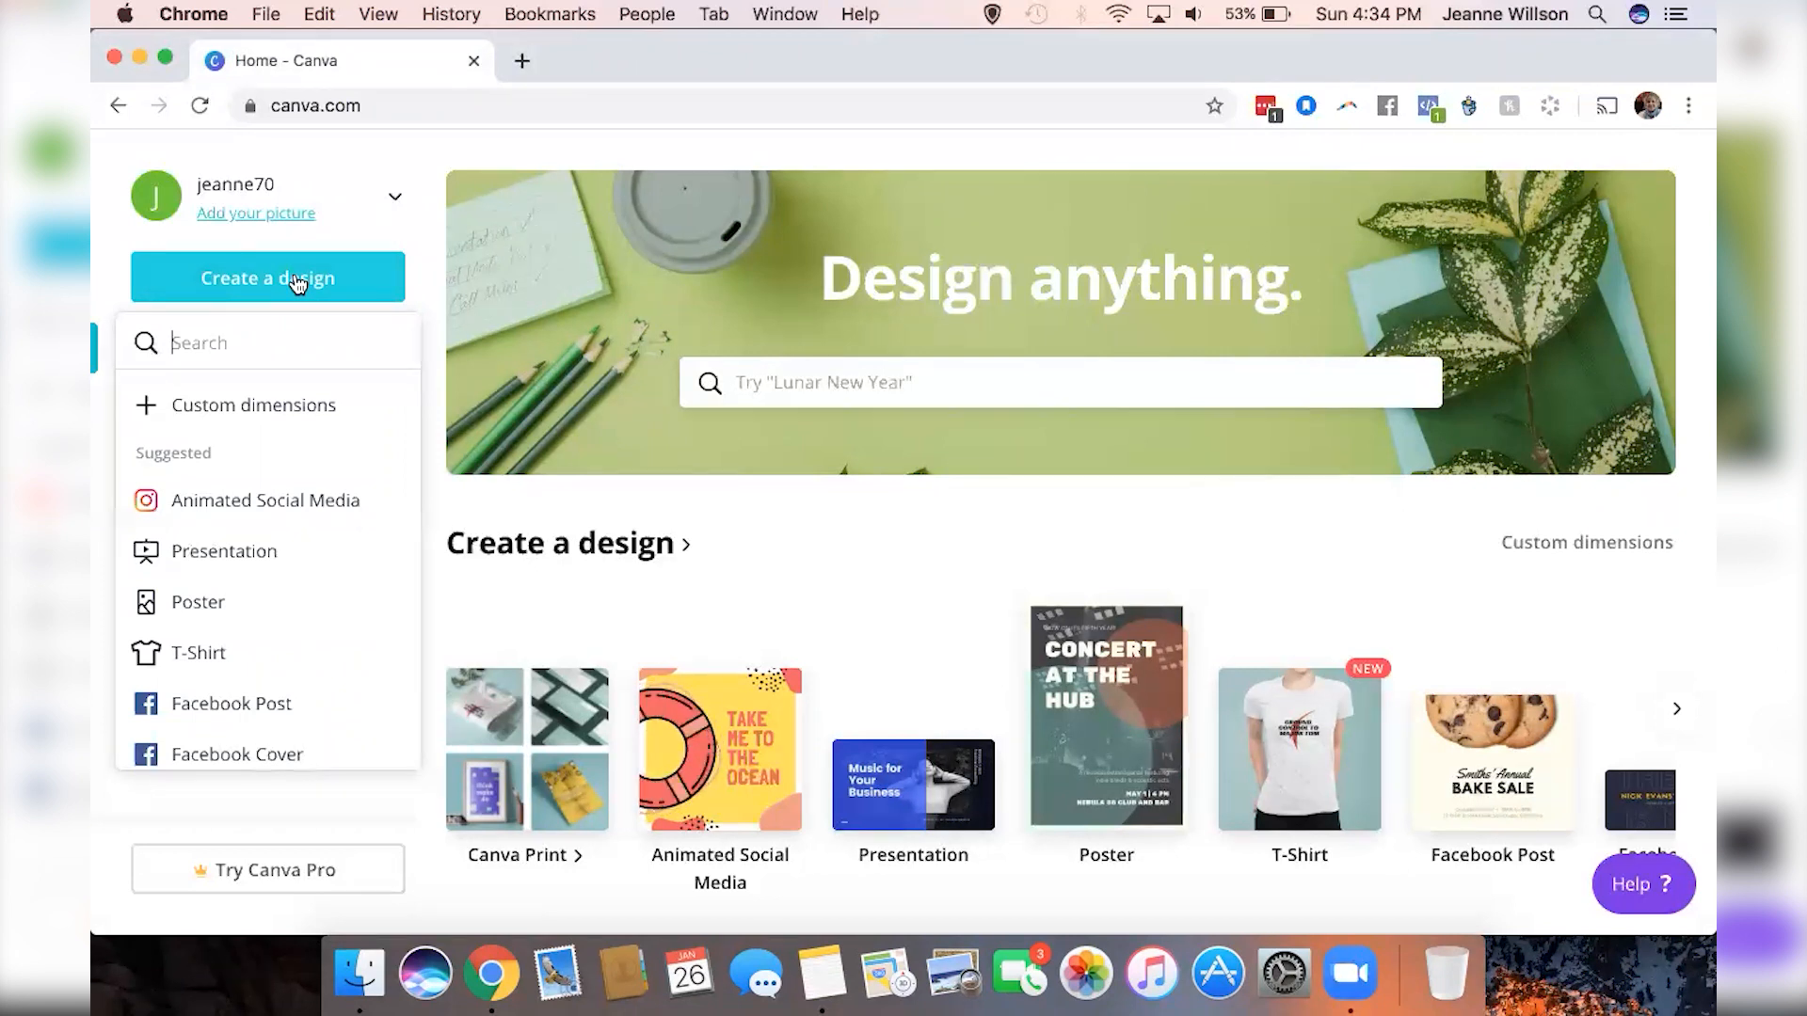
type("instgram")
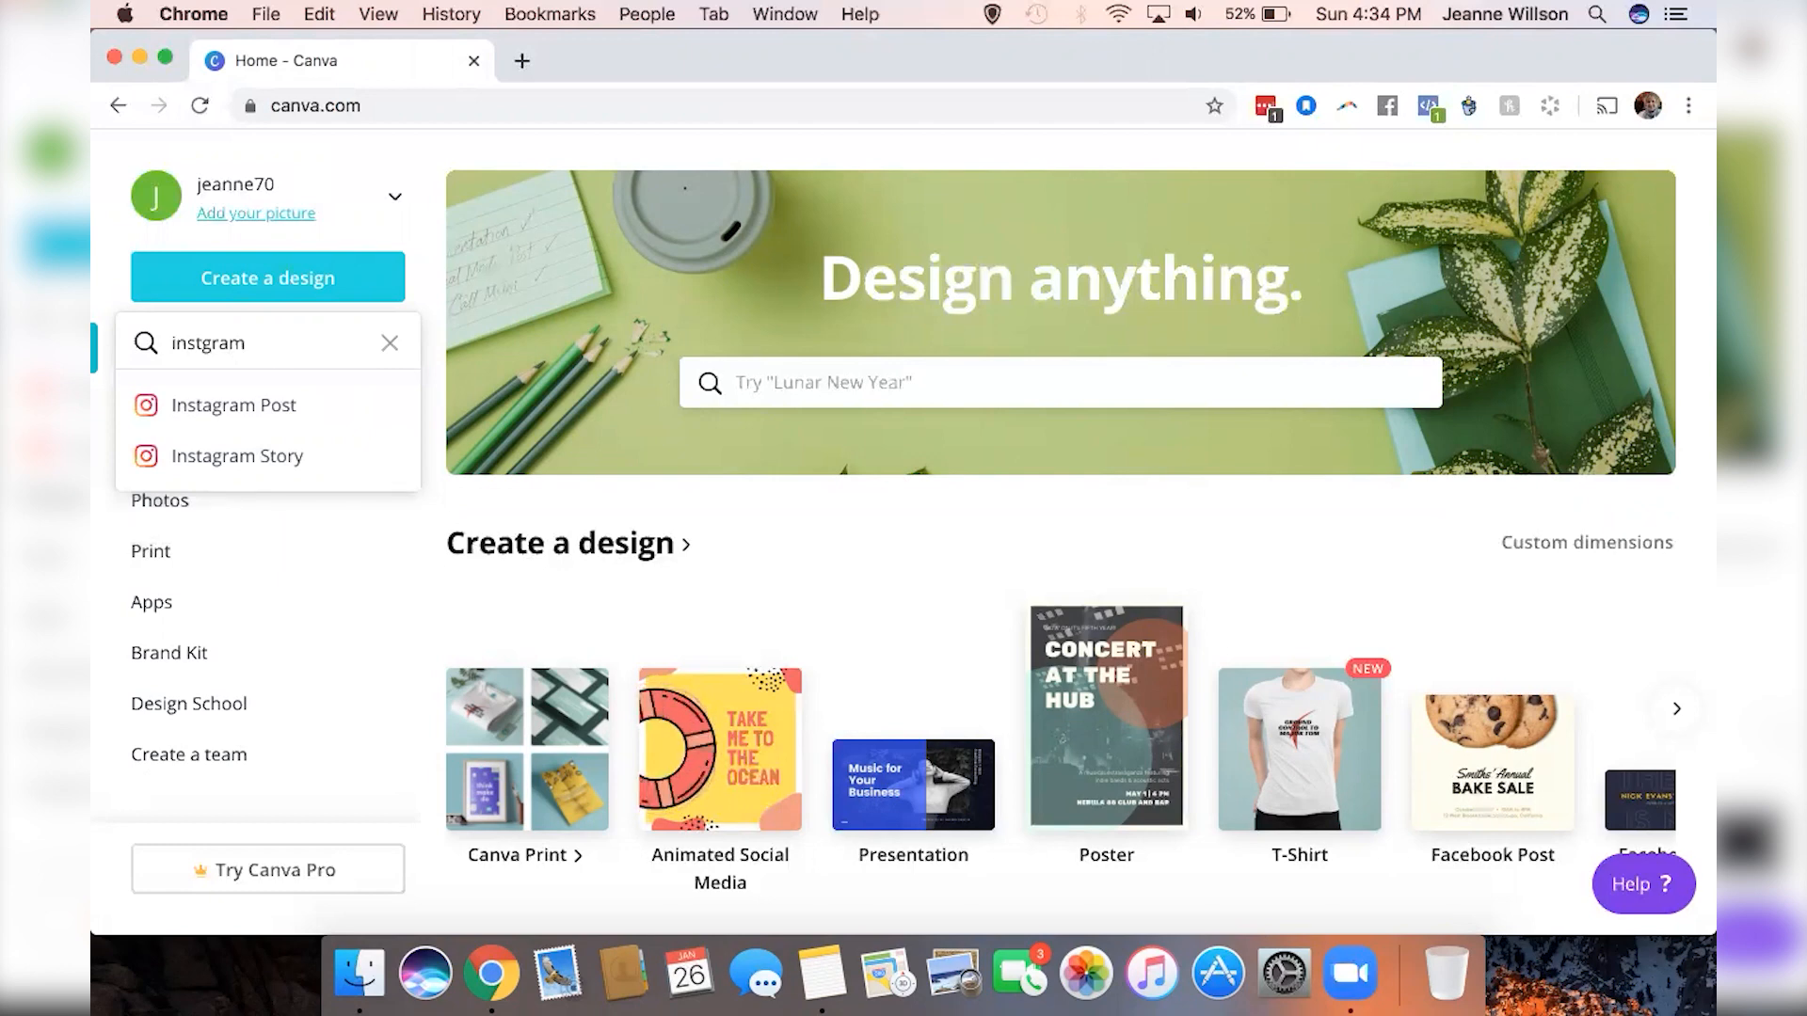
left_click(251, 416)
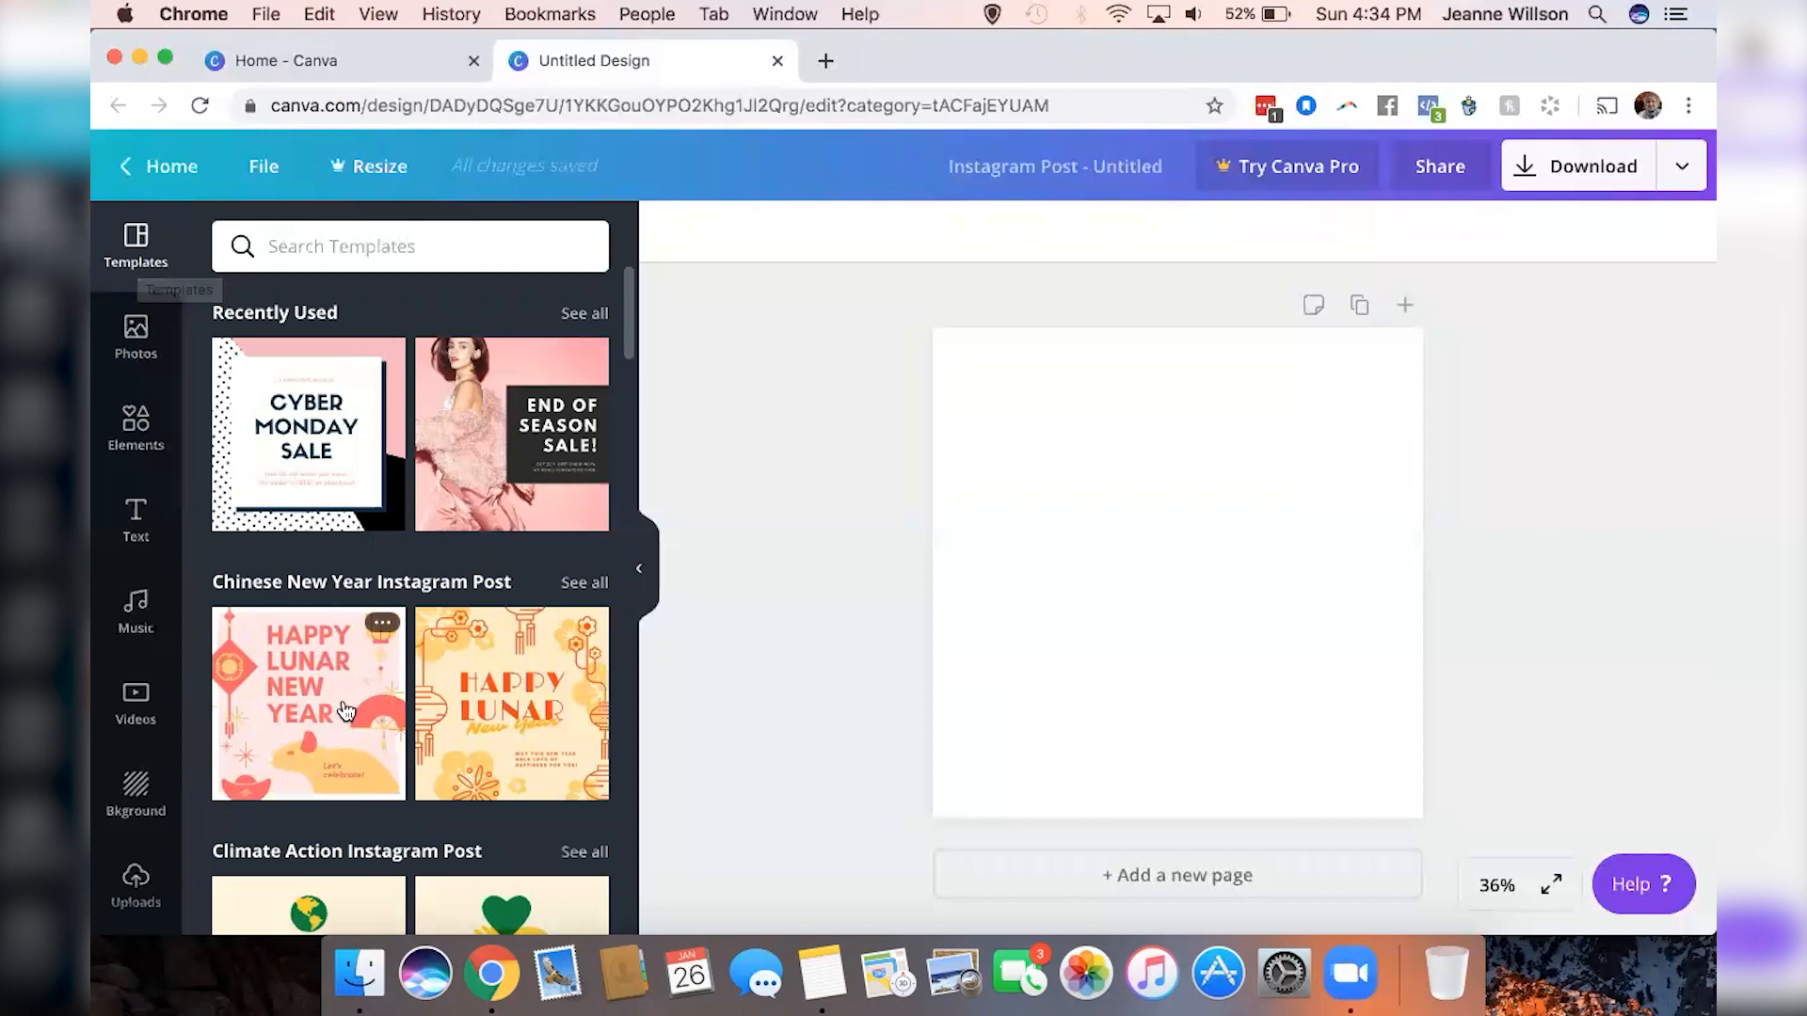
Browse the full set of Chinese New Year Instagram Post templates
scroll(353, 741, "down", 3)
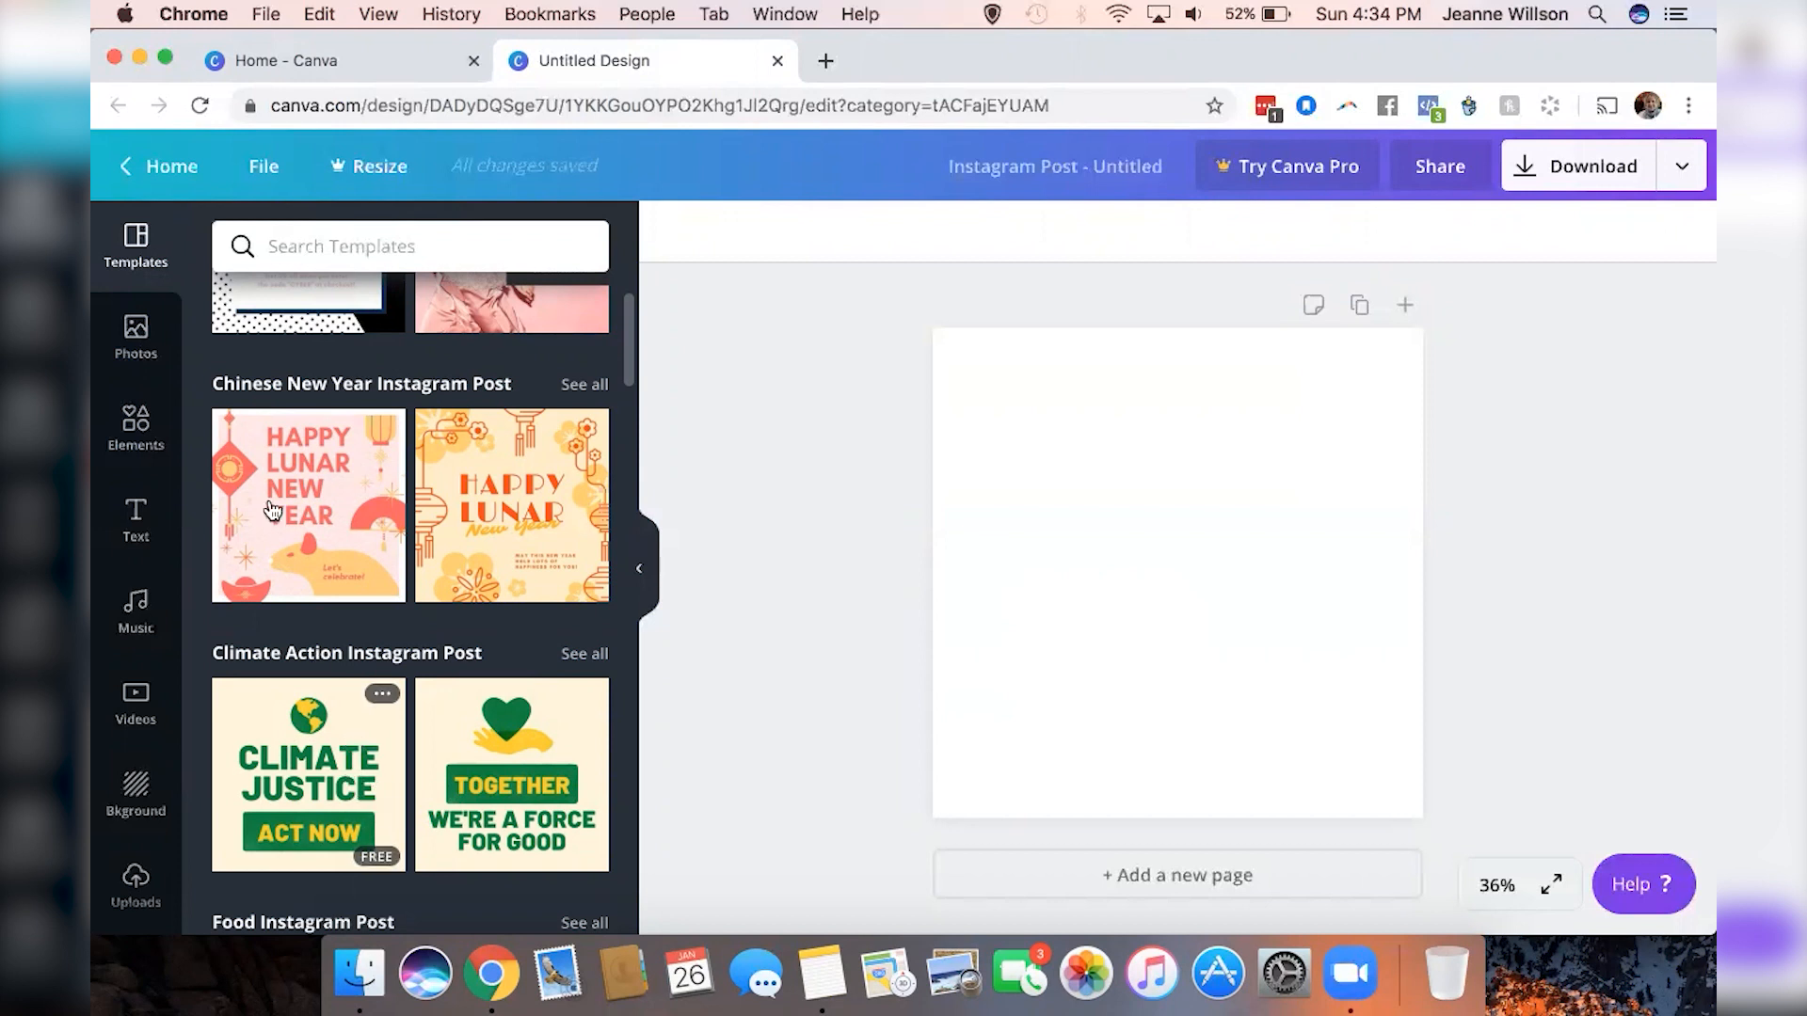
left_click(587, 388)
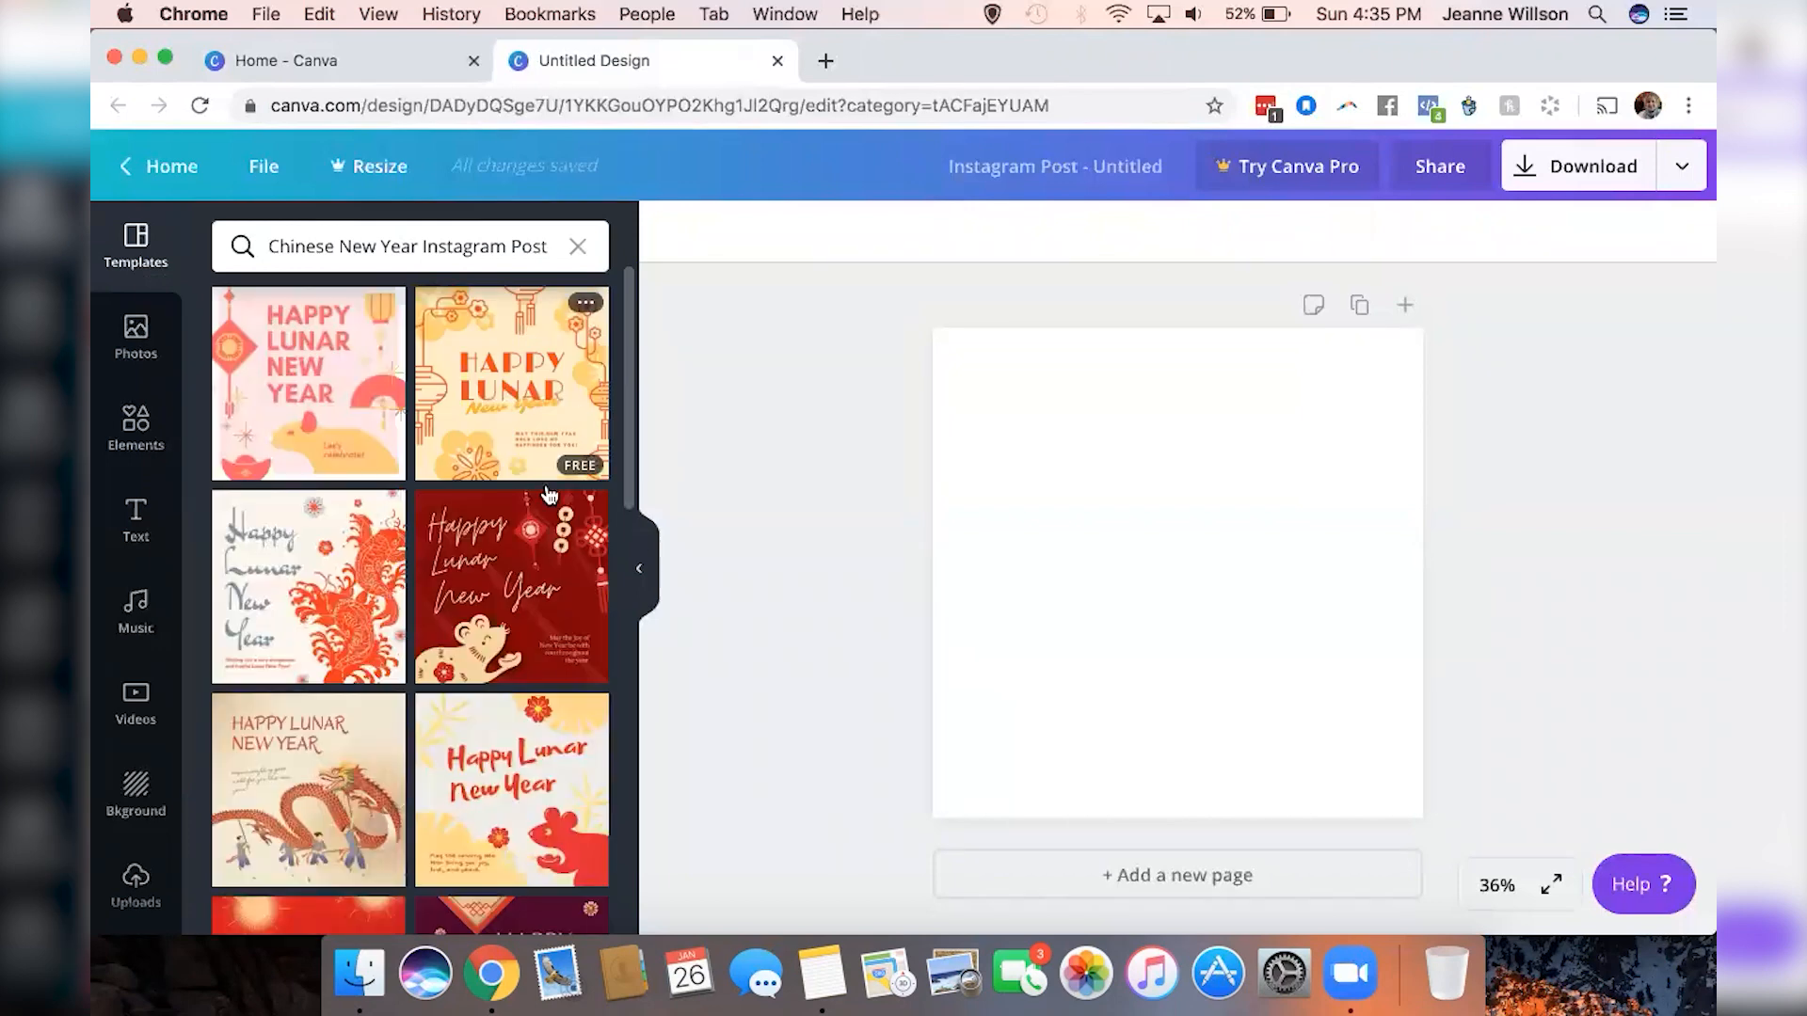
scroll(550, 494, "down", 5)
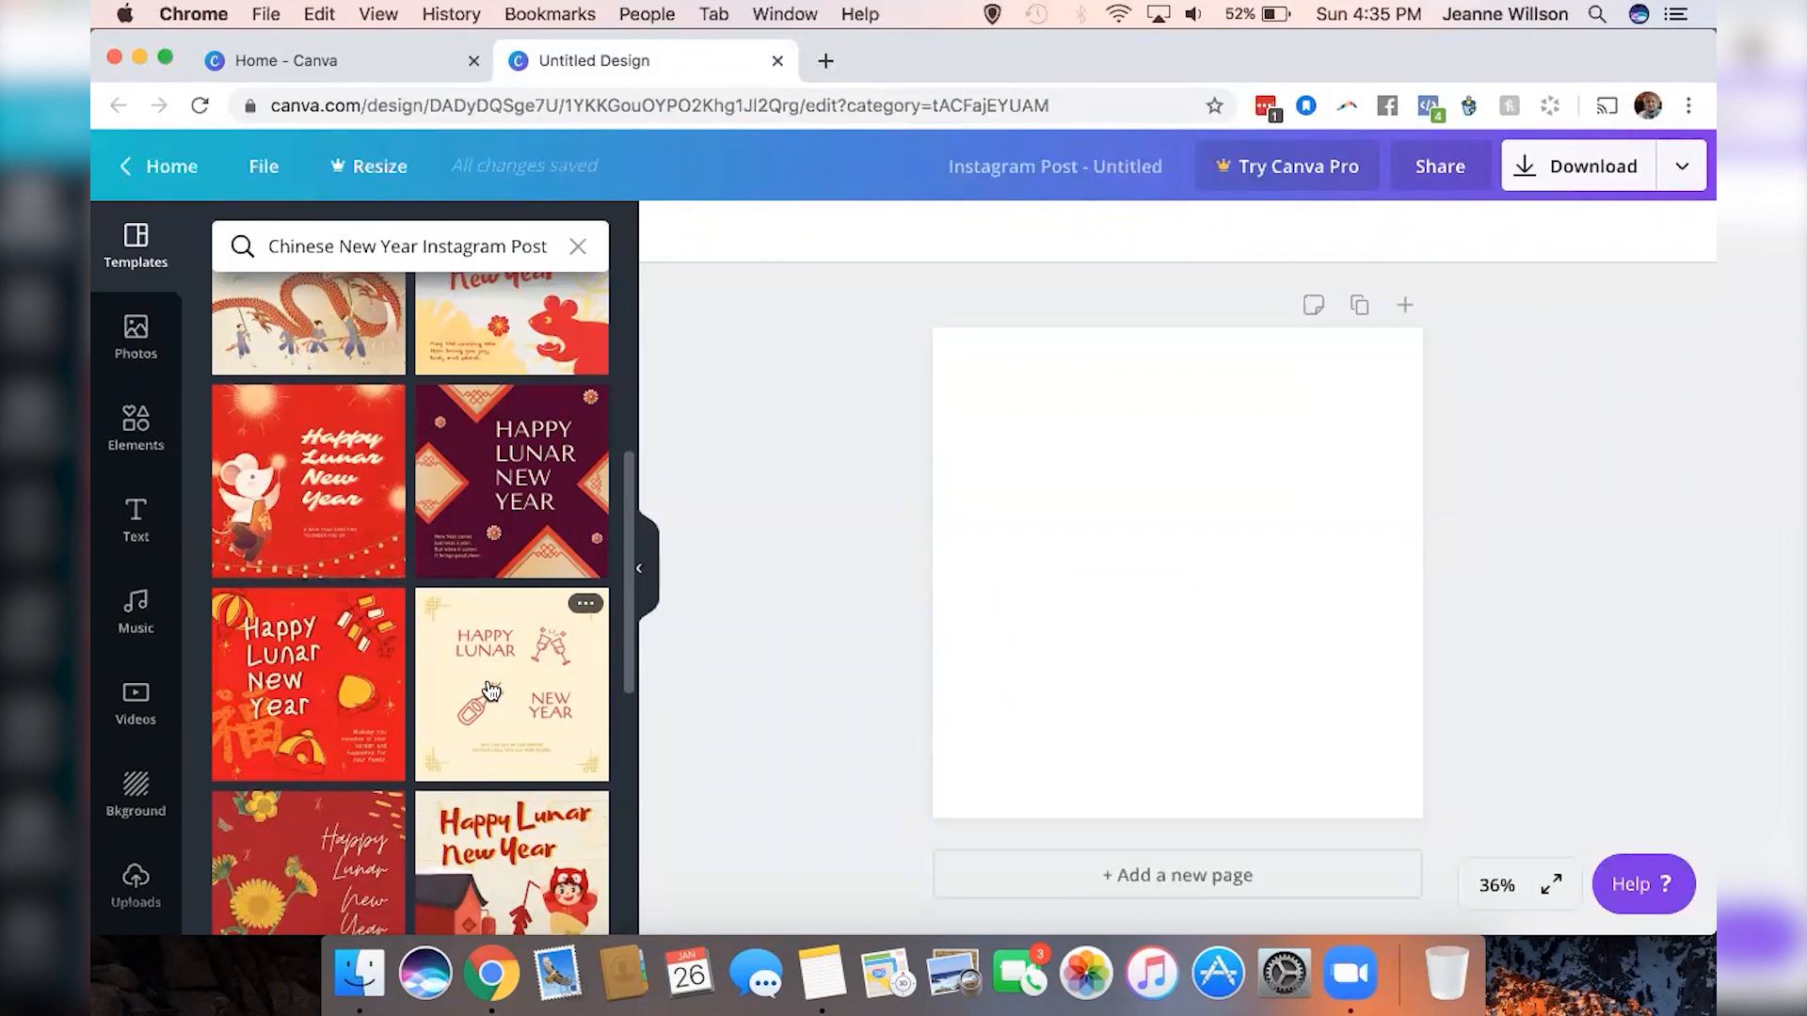
scroll(491, 692, "up", 5)
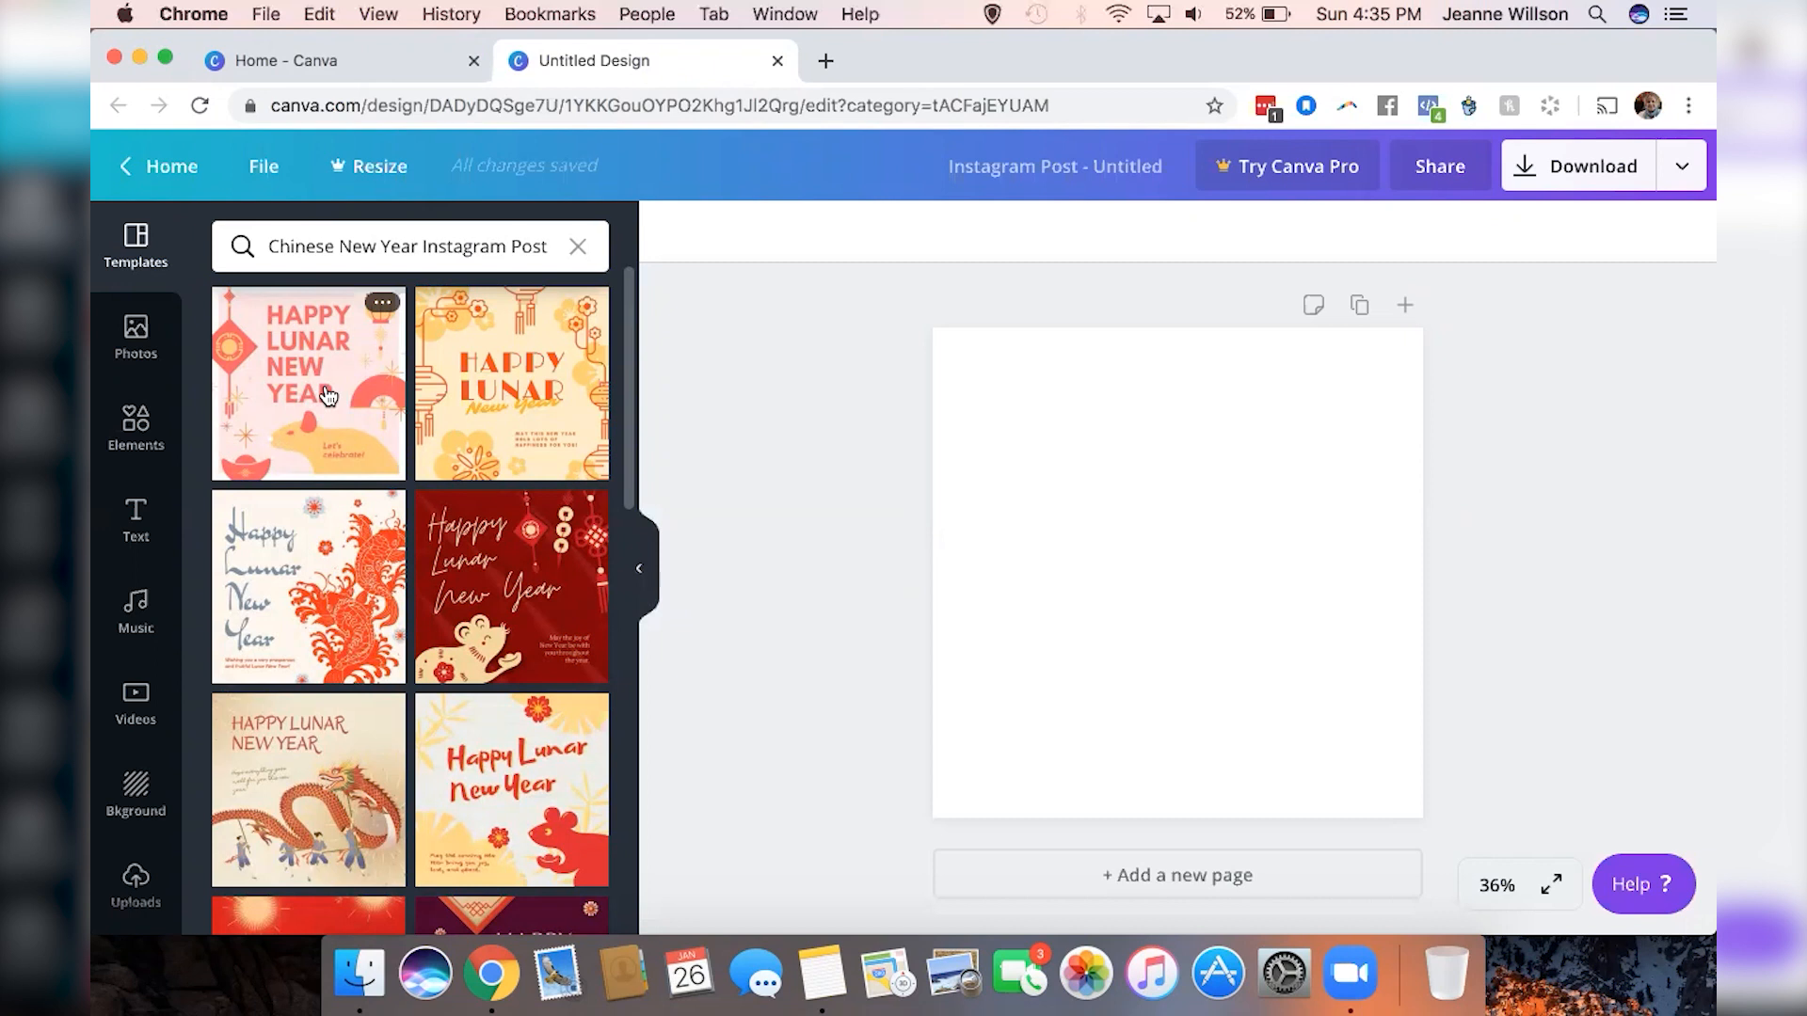
Return to all template categories and apply the Cyber Monday Sale template from the Instagram Ad category
left_click(136, 243)
scroll(390, 659, "down", 5)
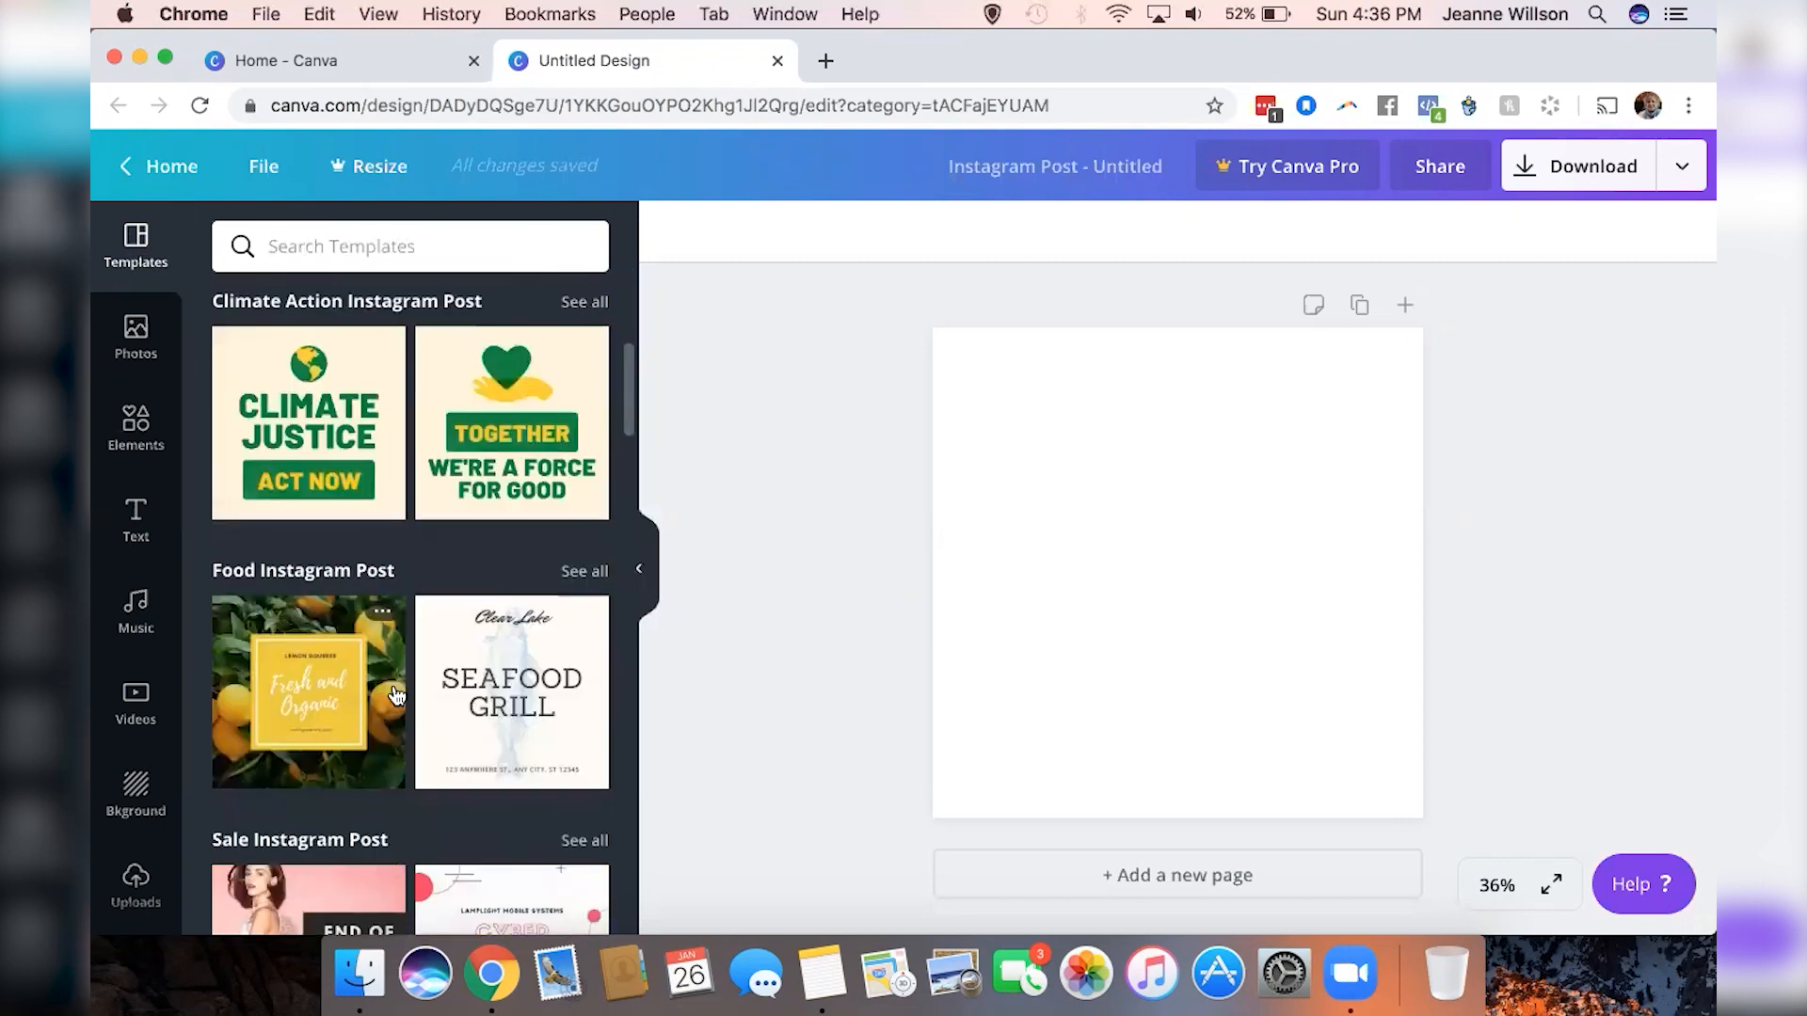
scroll(377, 612, "down", 2)
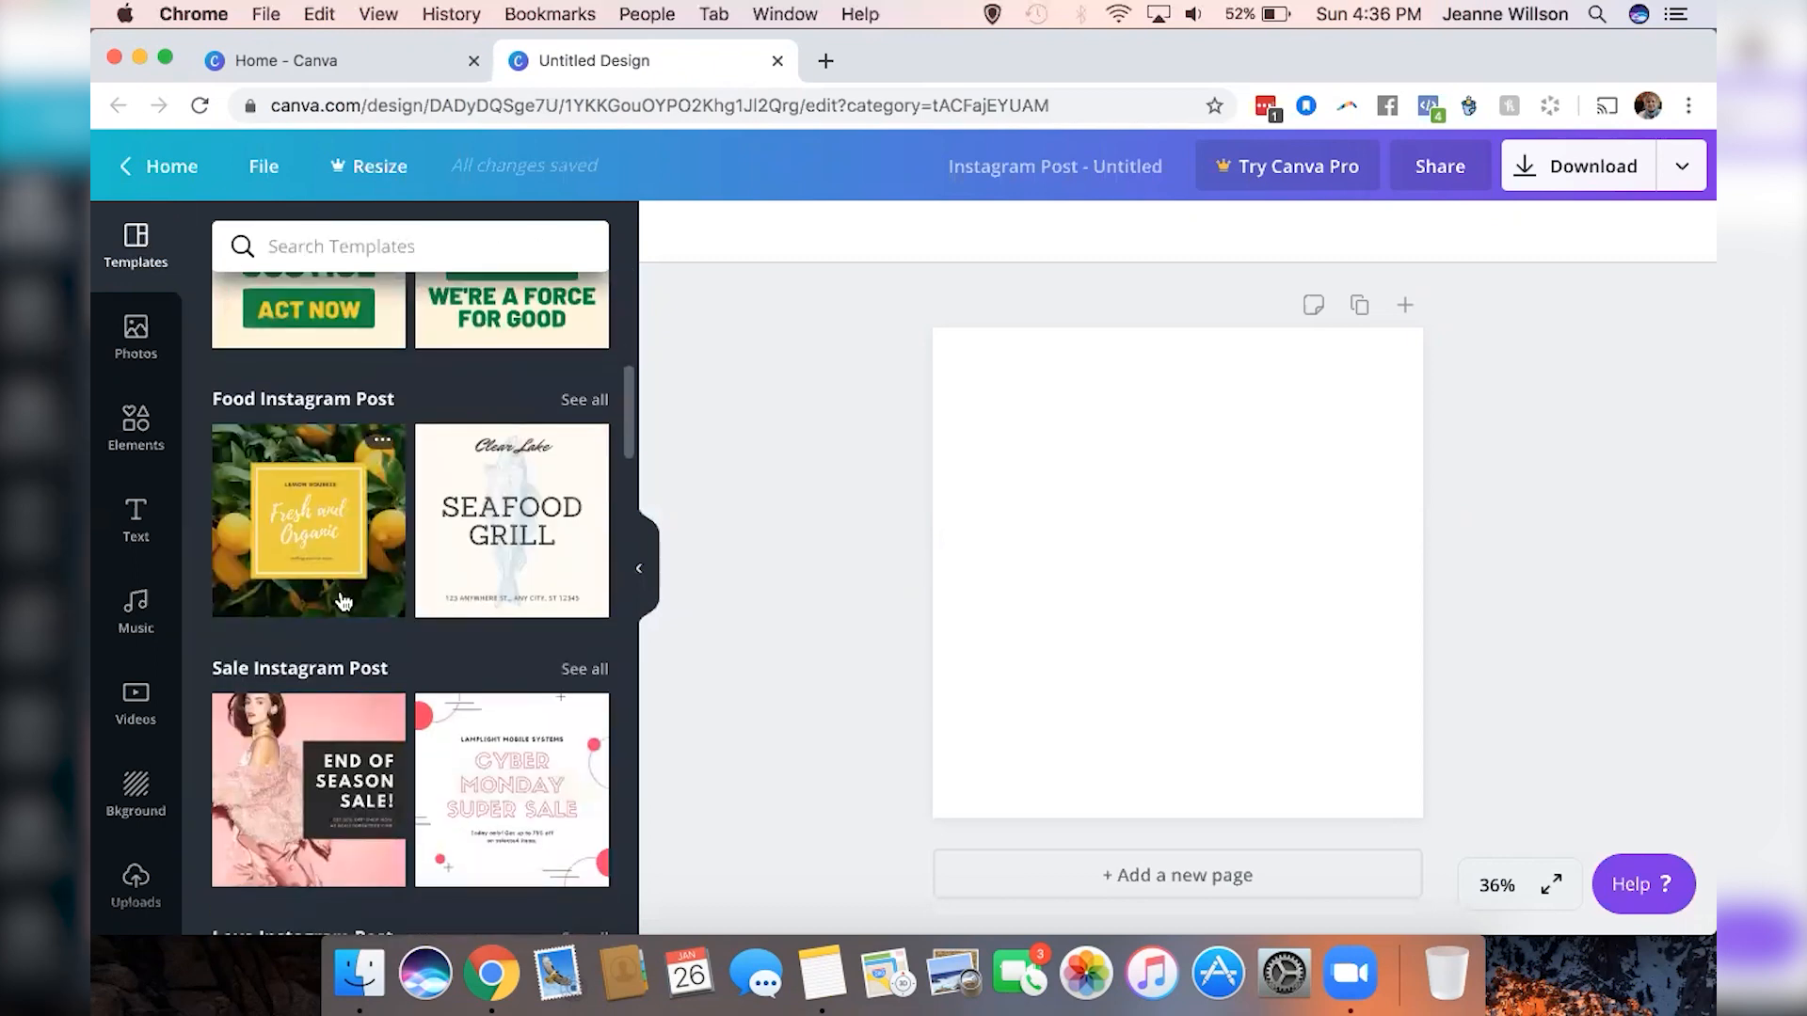
scroll(344, 603, "down", 8)
scroll(343, 602, "down", 2)
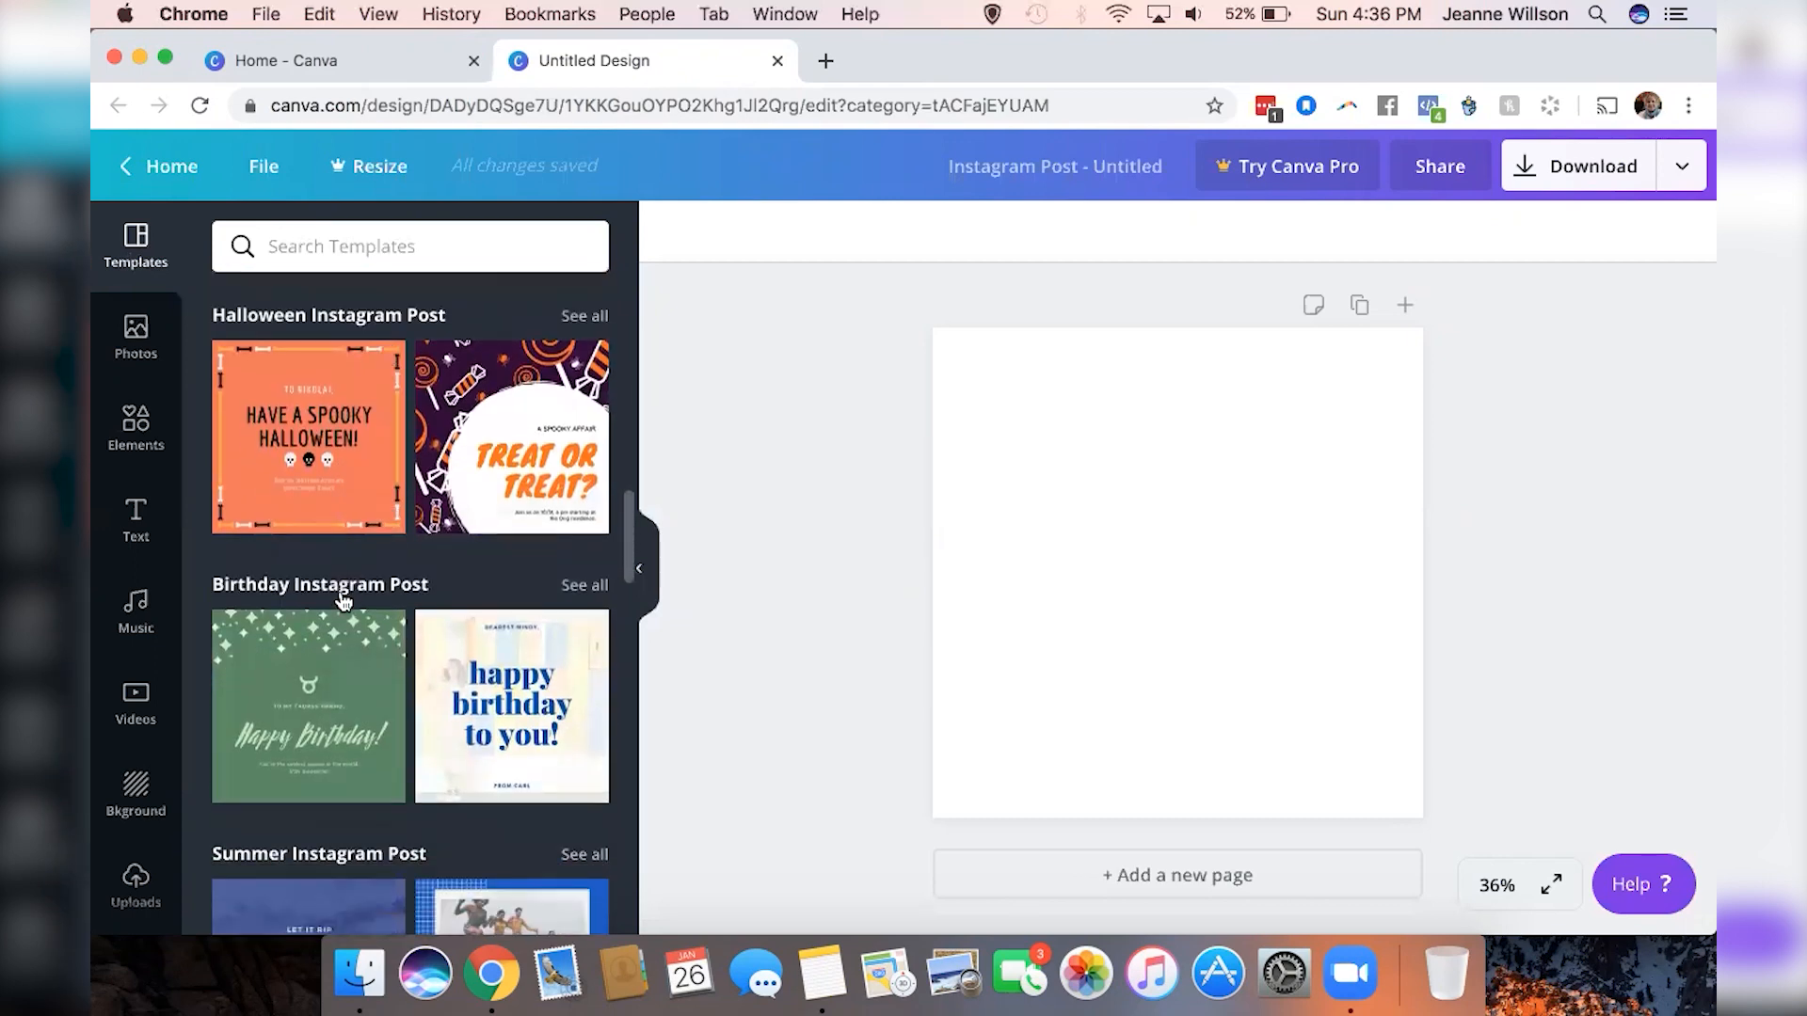
scroll(344, 602, "down", 8)
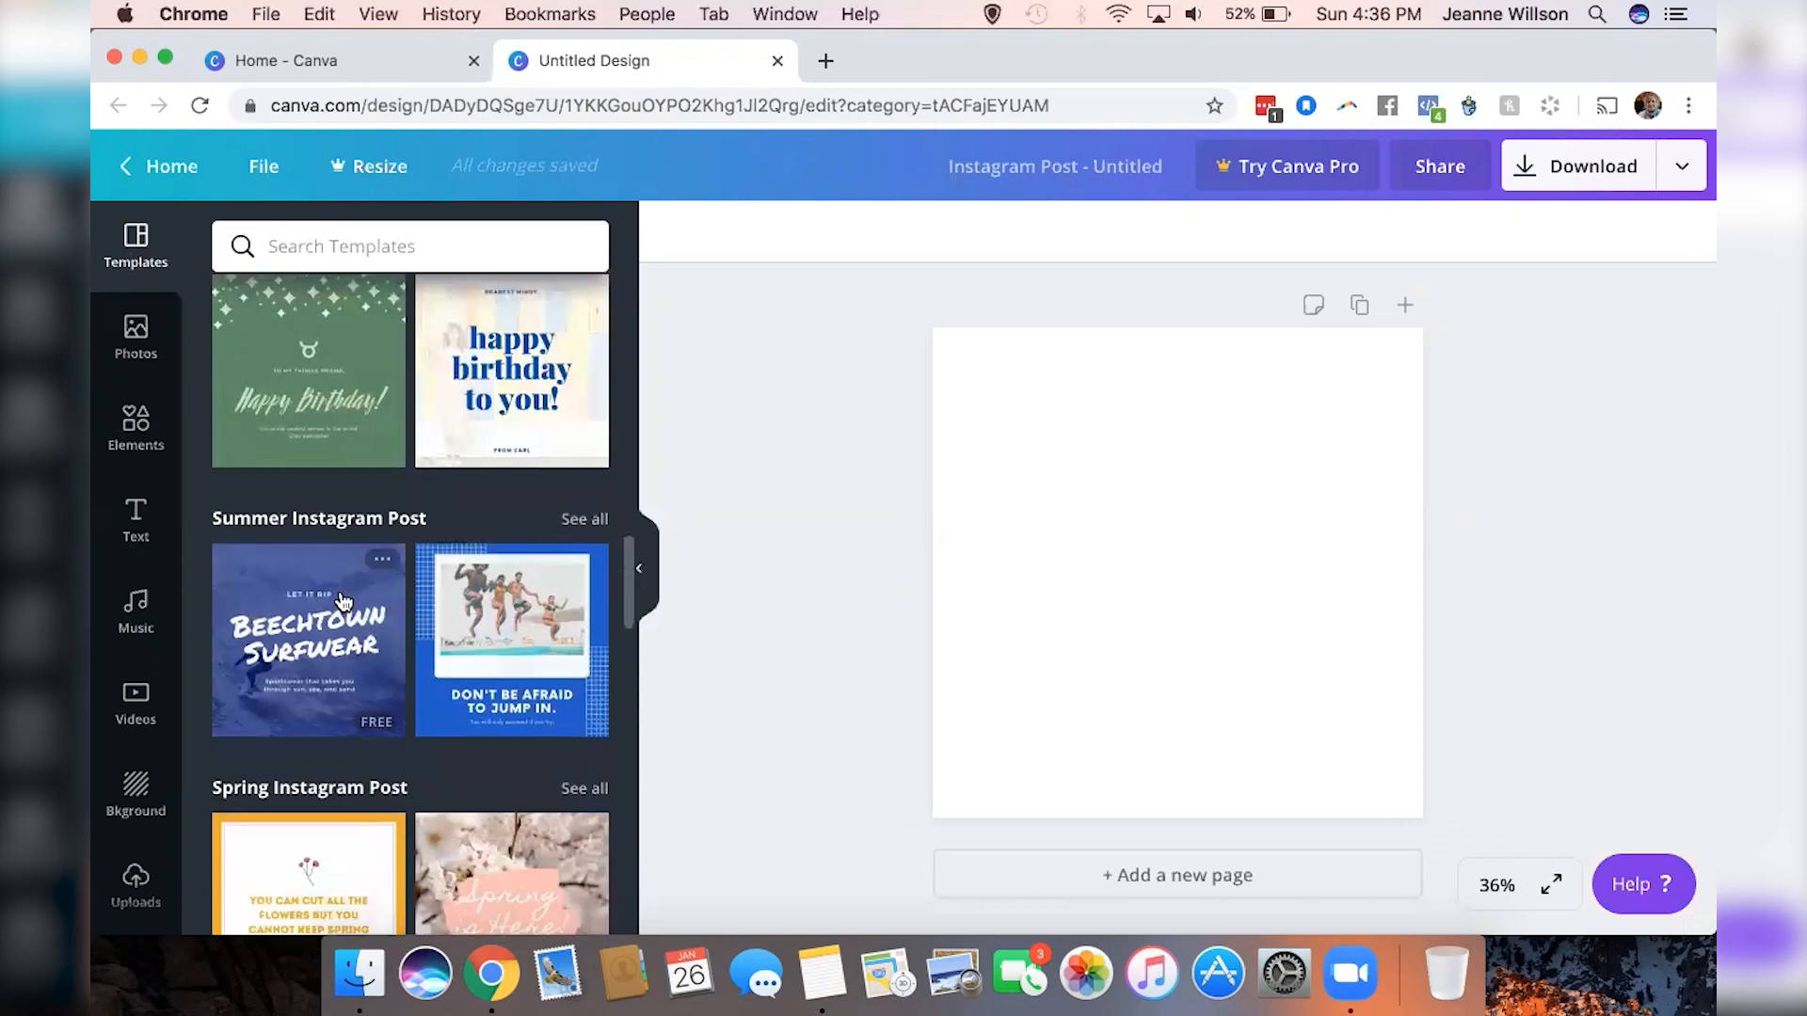
scroll(343, 602, "down", 8)
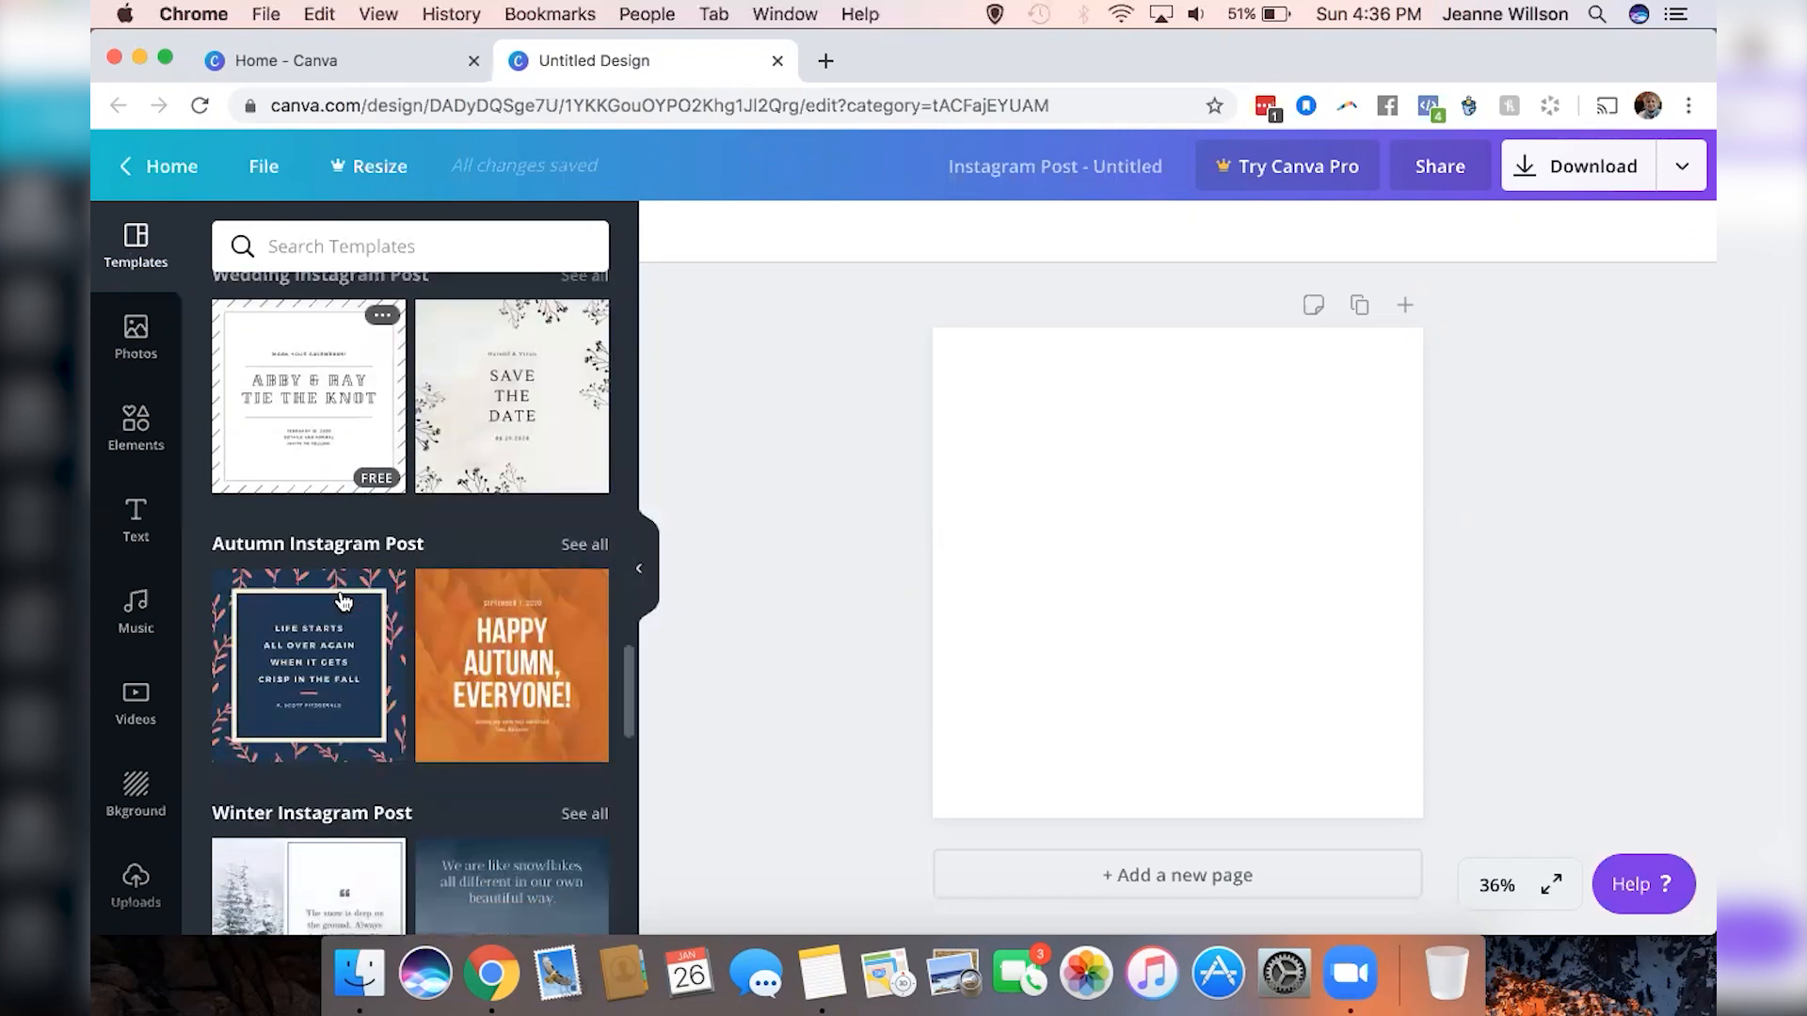
scroll(343, 602, "down", 8)
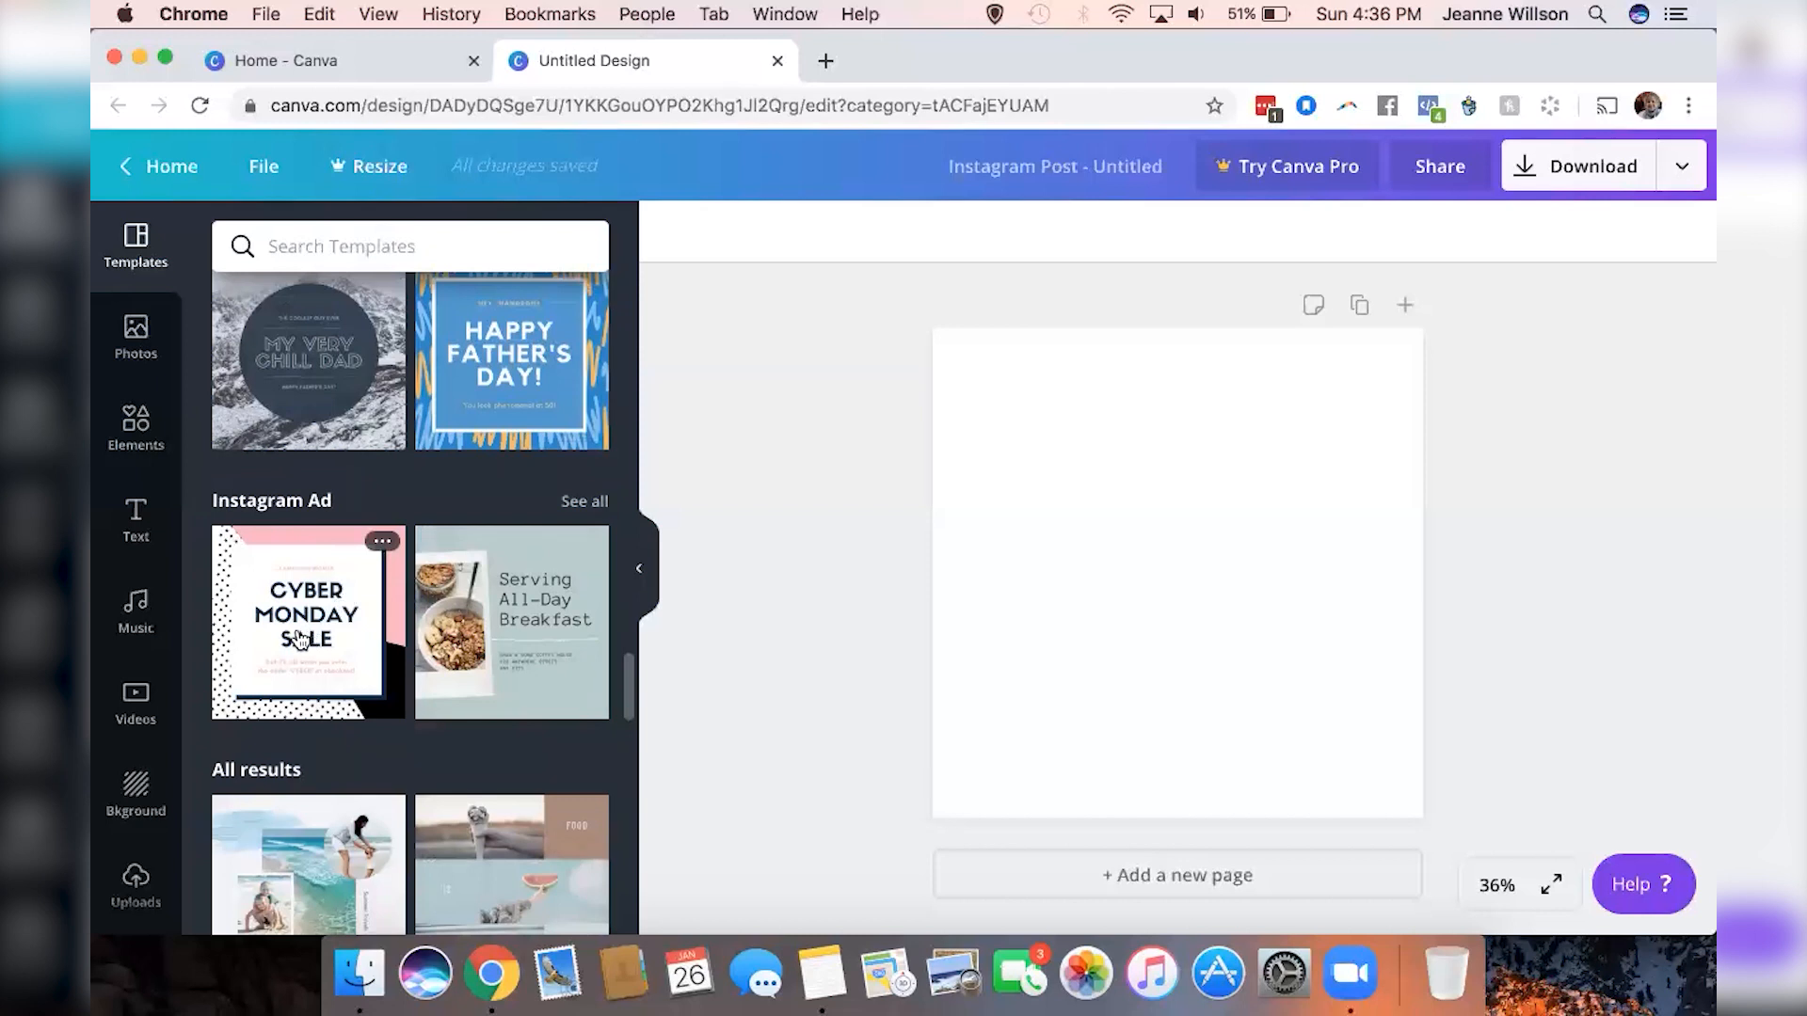
left_click(299, 640)
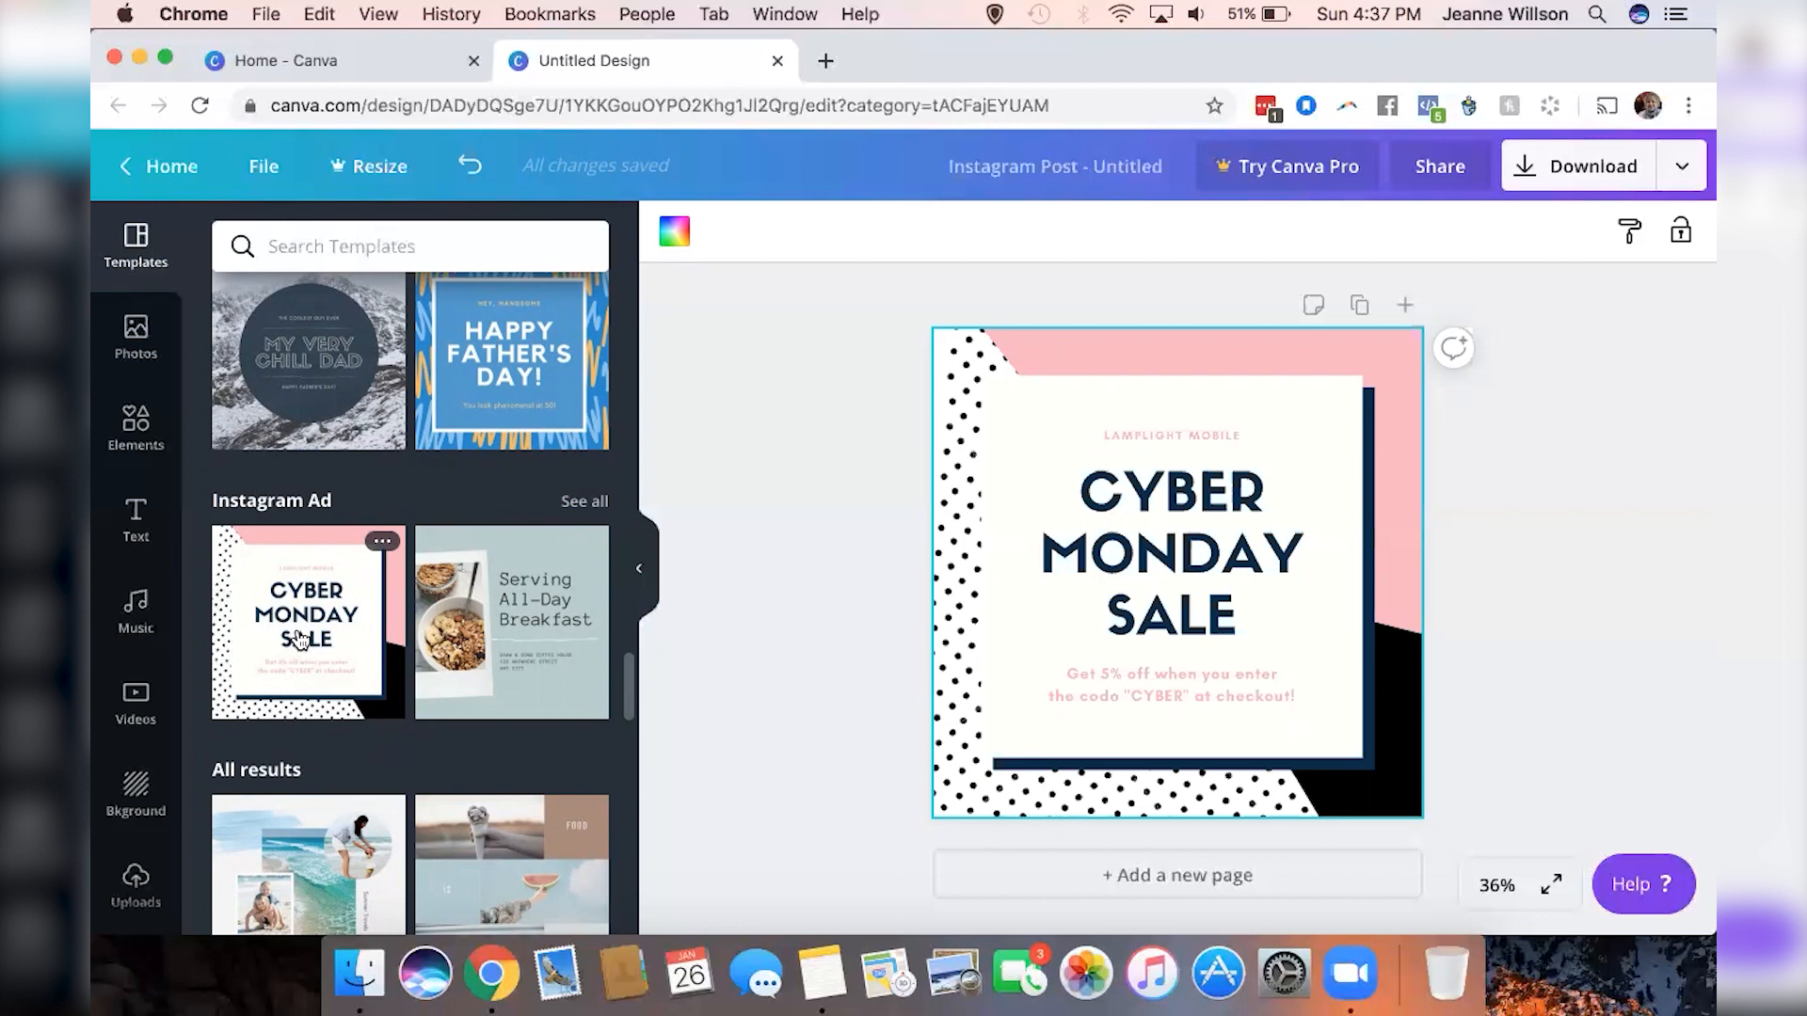
Ungroup the coloured background shapes behind the central card and clear the selection
left_click(1123, 350)
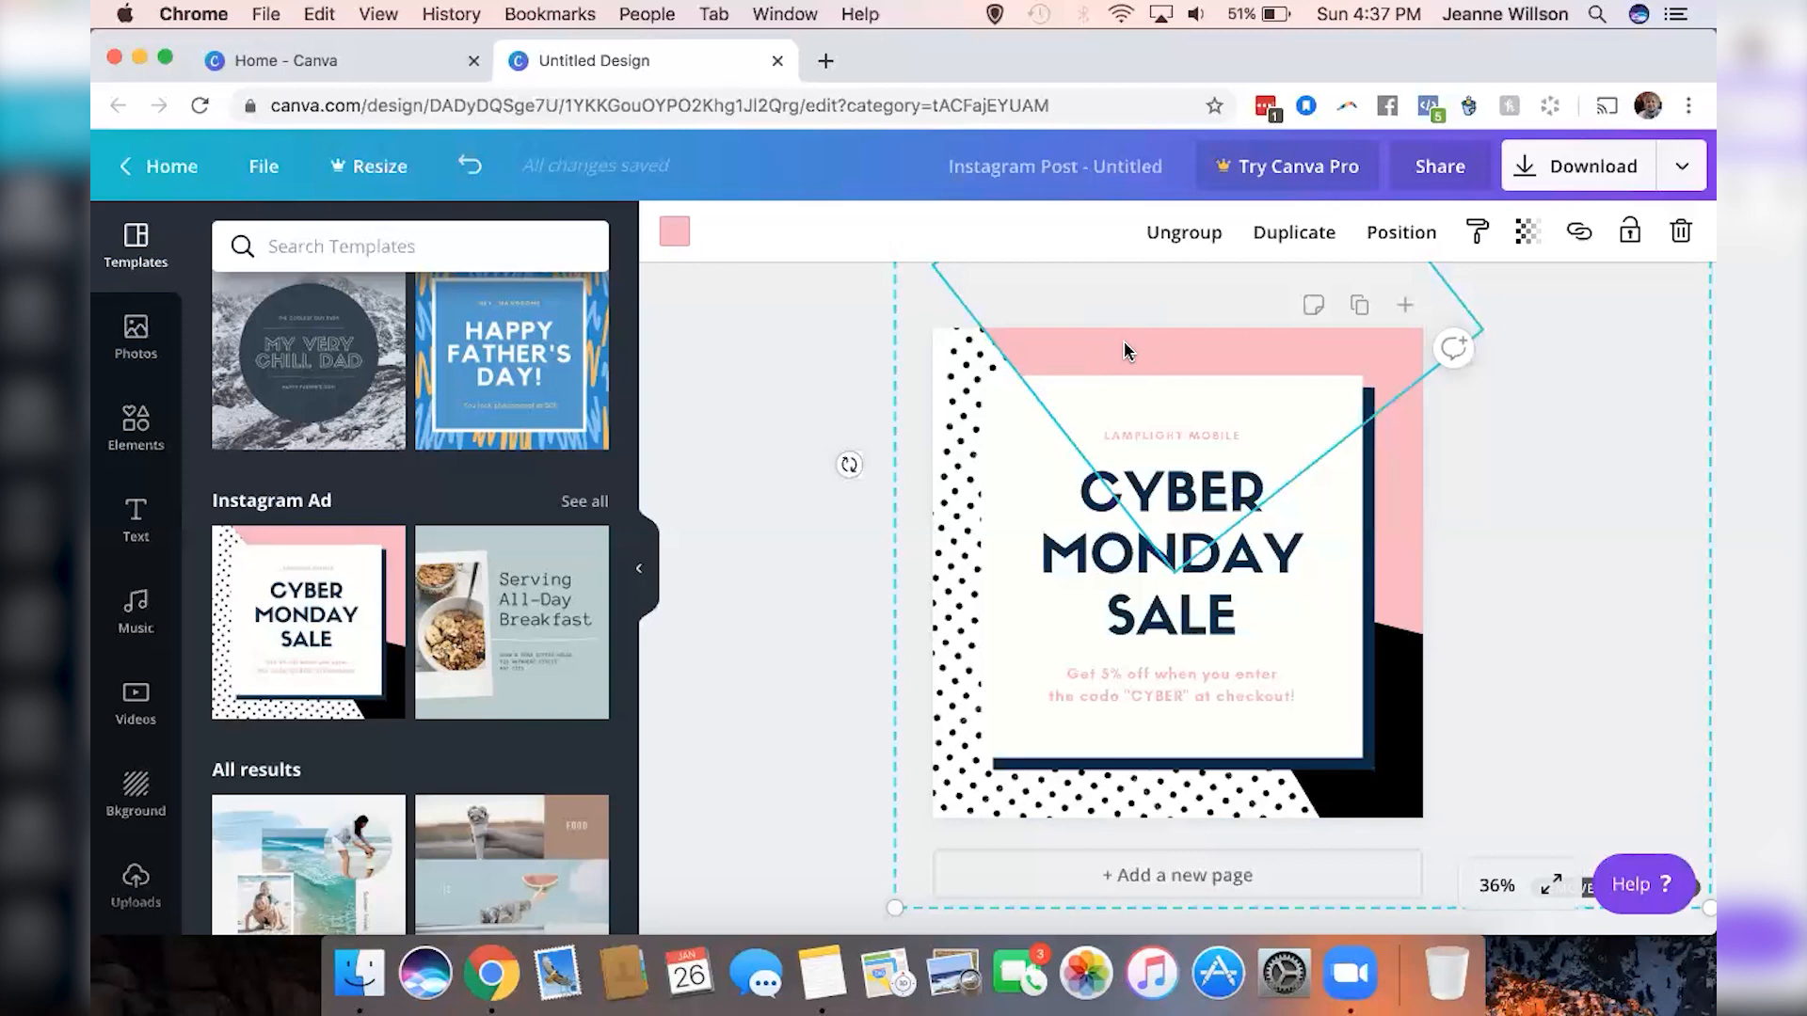
left_click(1188, 232)
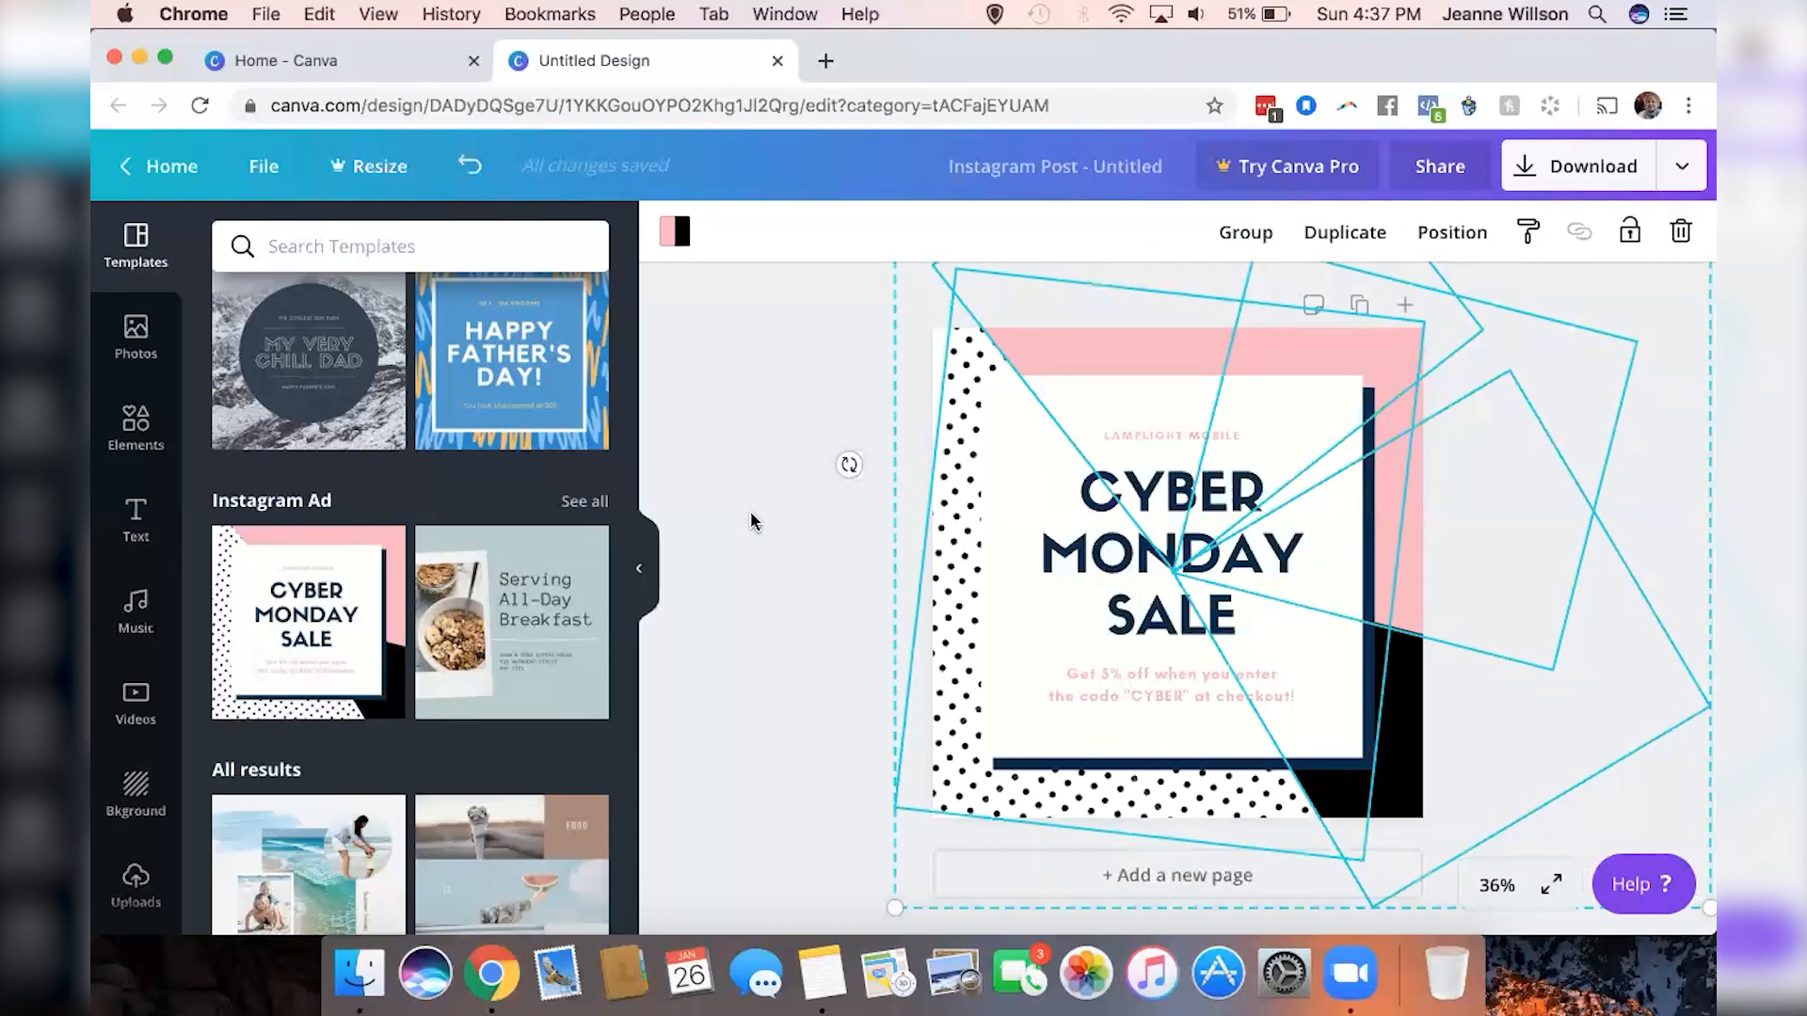
key("Delete")
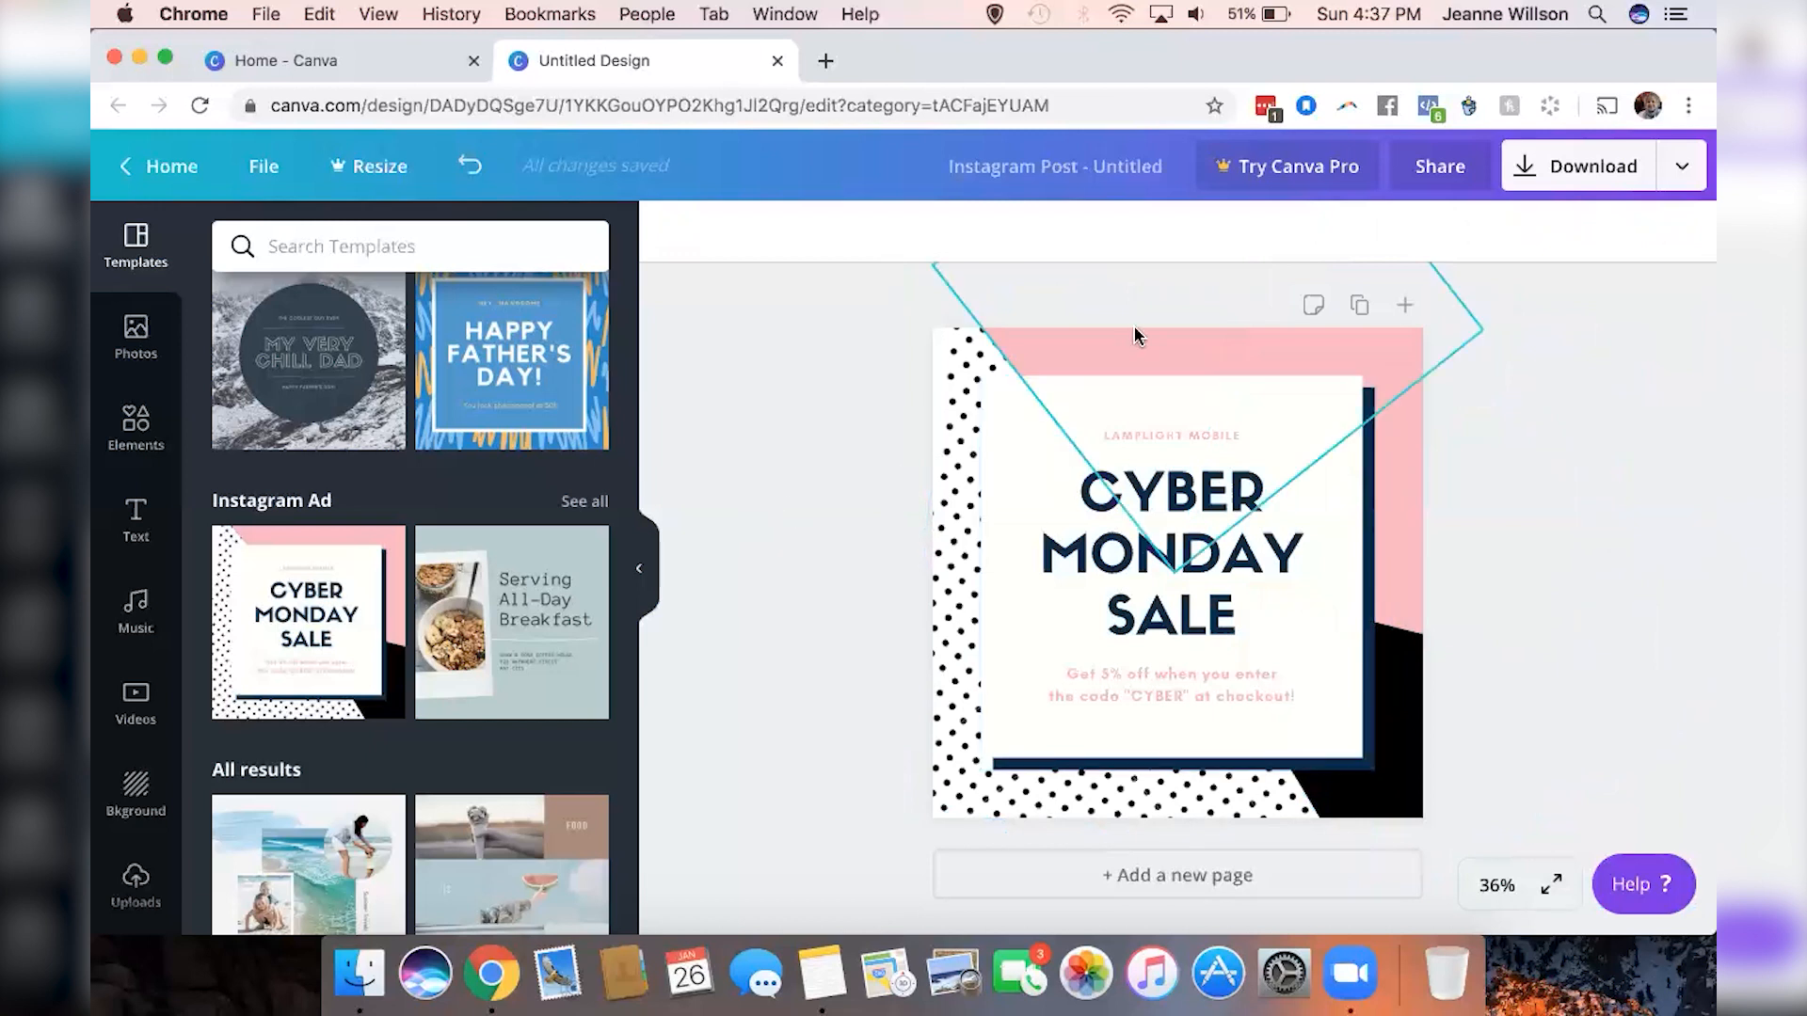
Open the custom colour picker for the pink background shape along the design's upper edge
left_click(1134, 357)
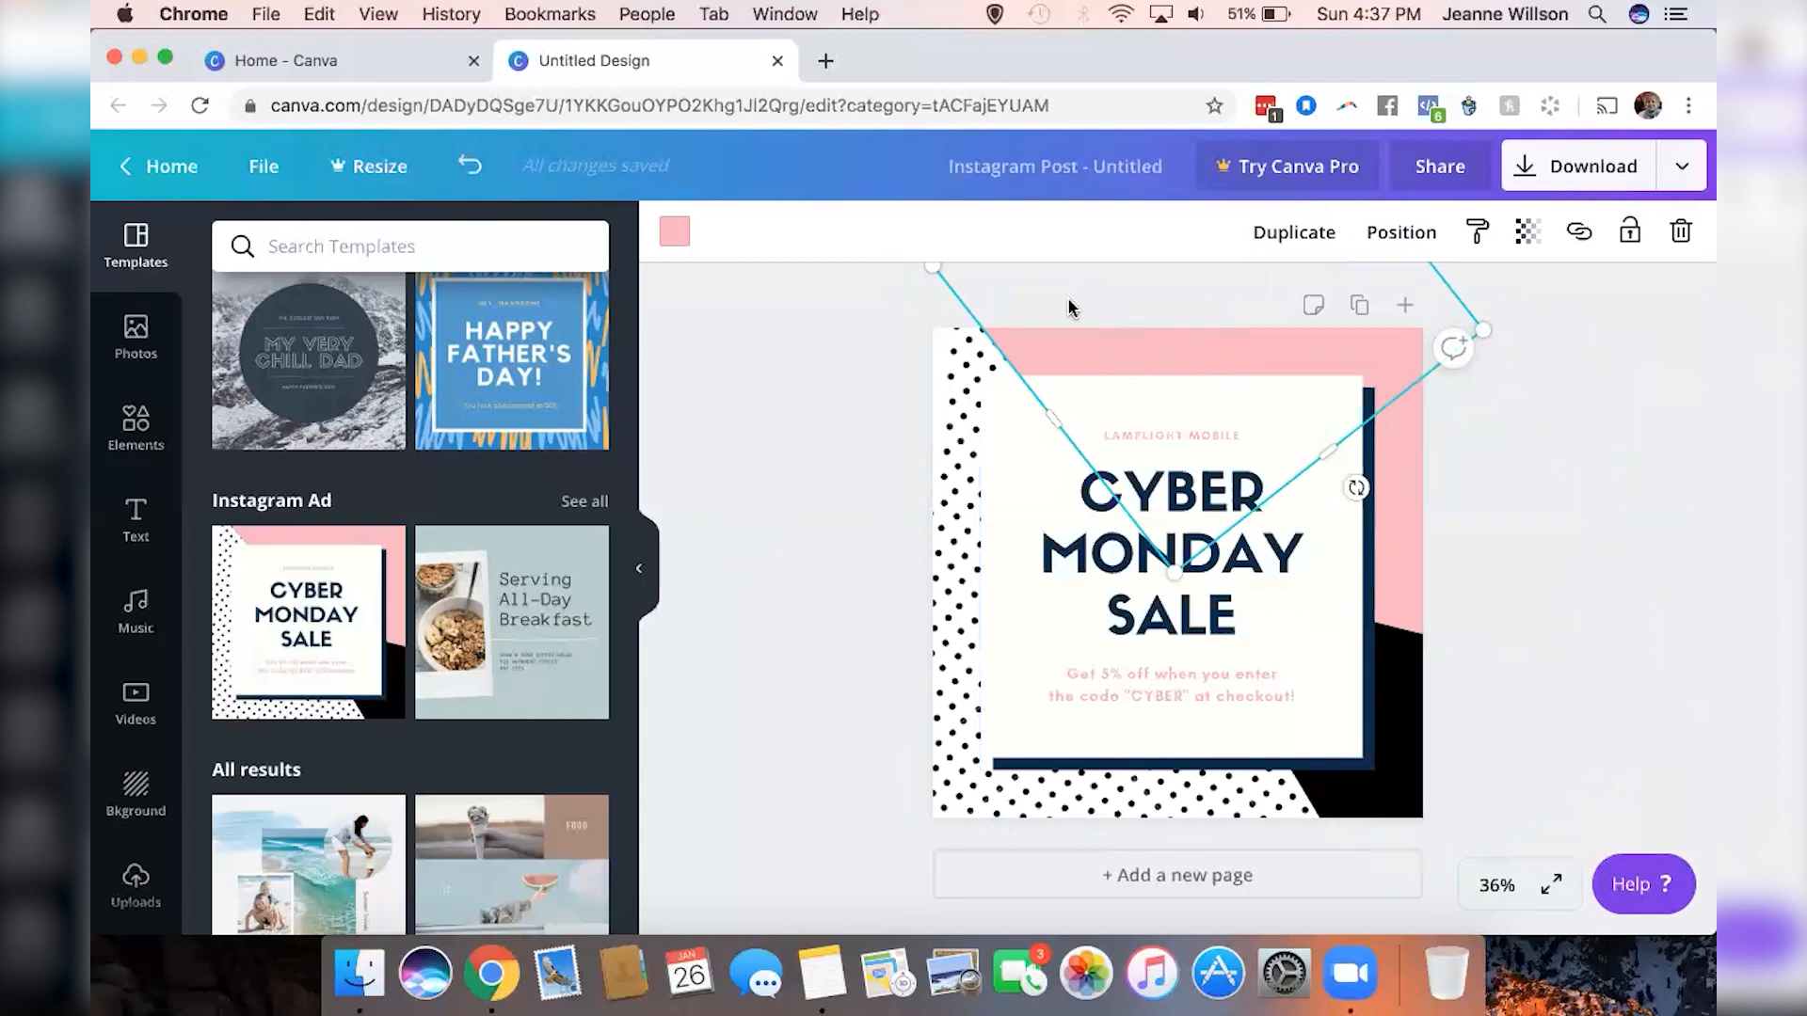
left_click(675, 232)
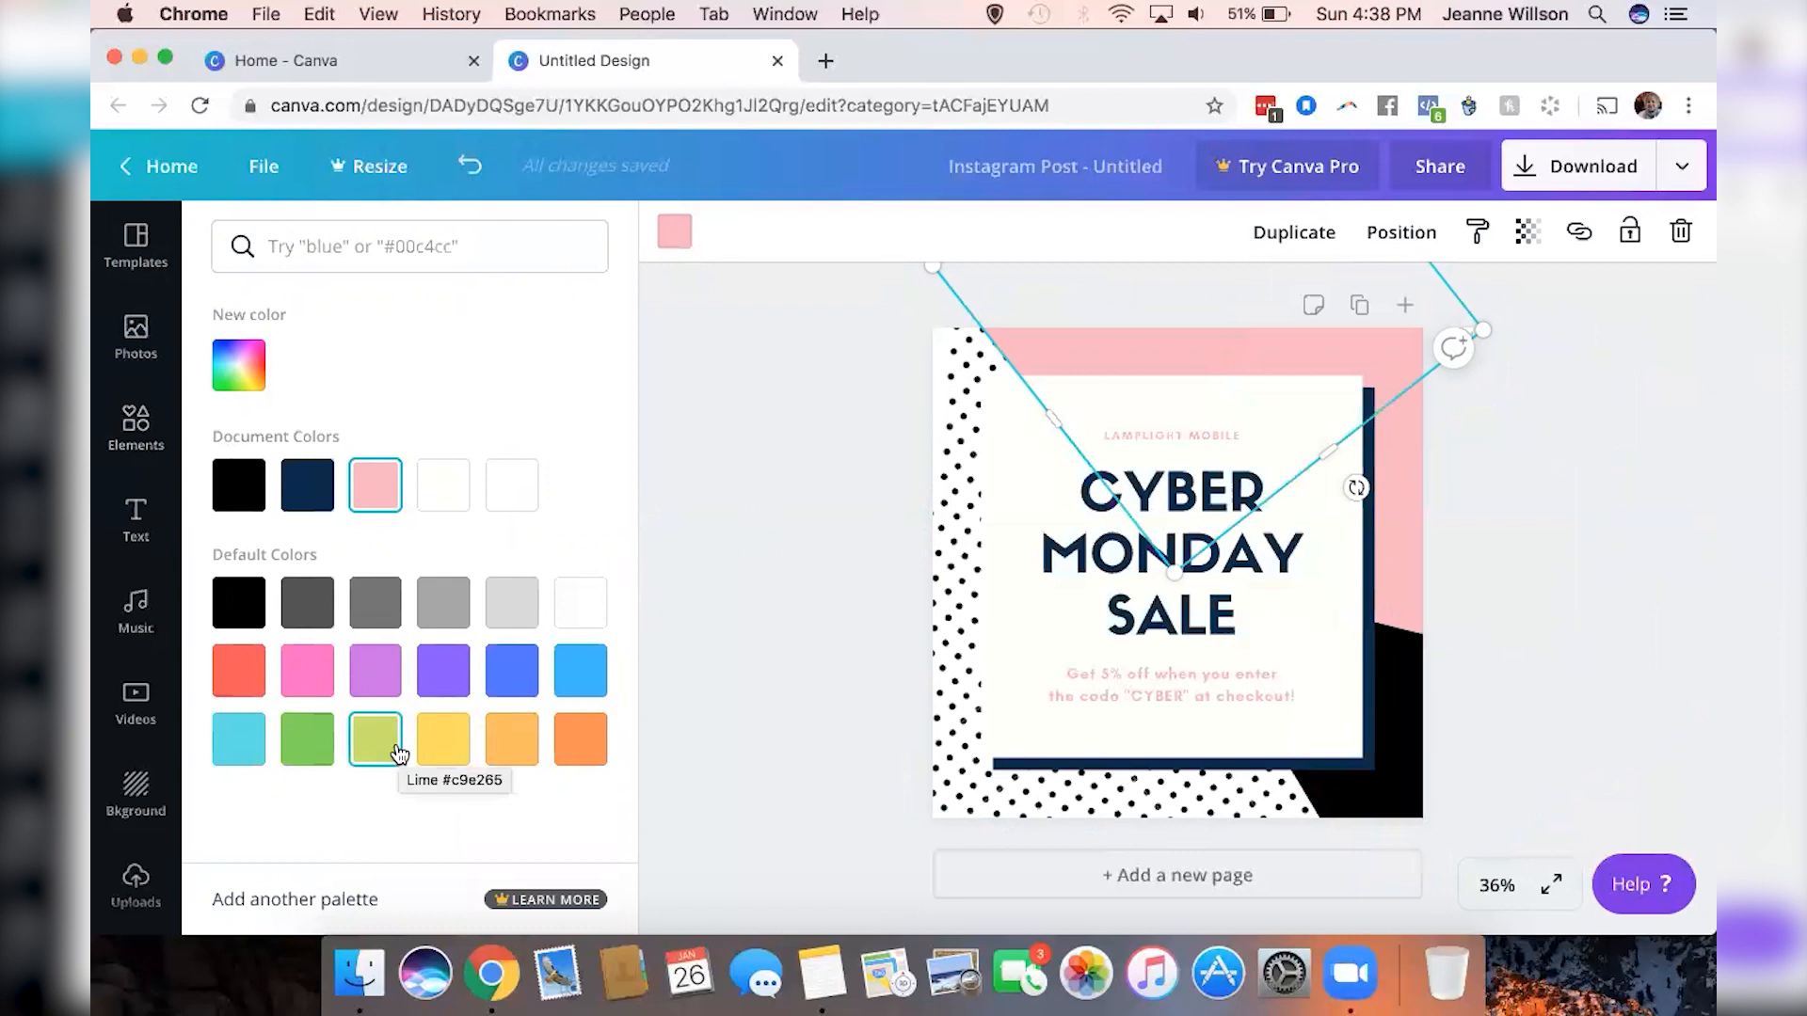
left_click(241, 369)
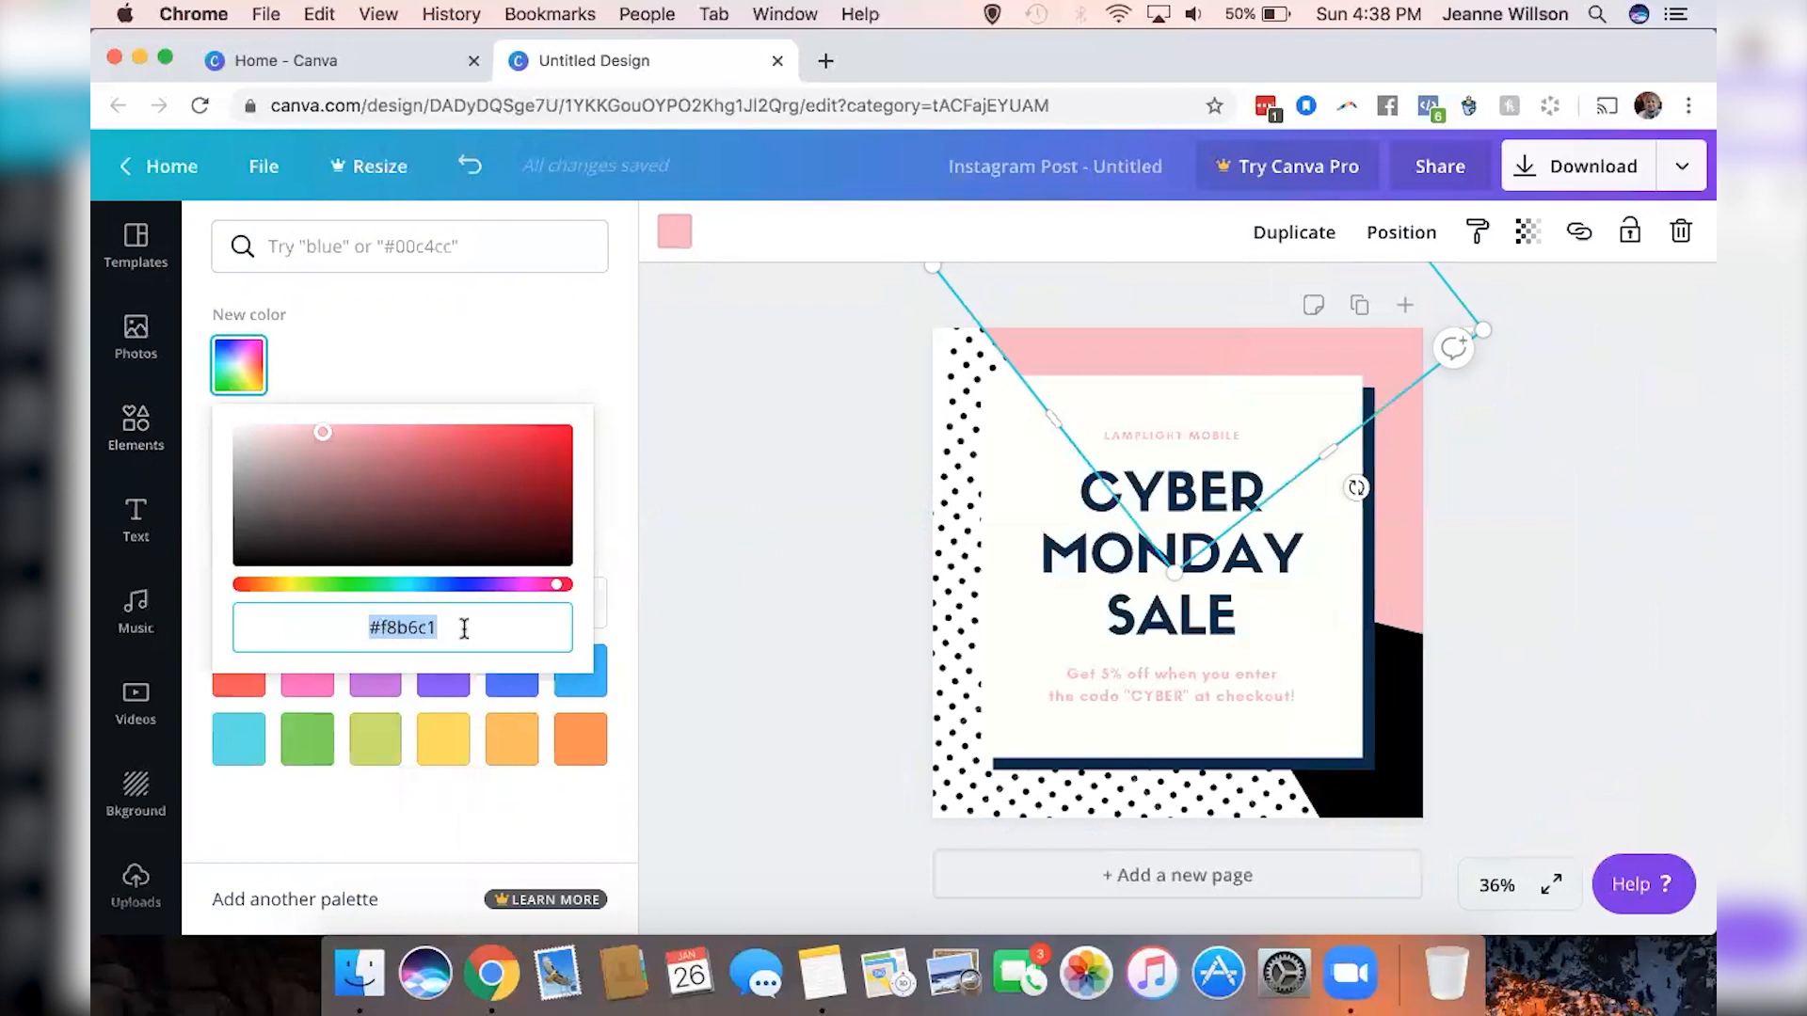
Switch to Notes, search for "logo" and copy the dark purple hex code 562876 from the SFBC Logo colors note
left_click(823, 971)
left_click(1220, 297)
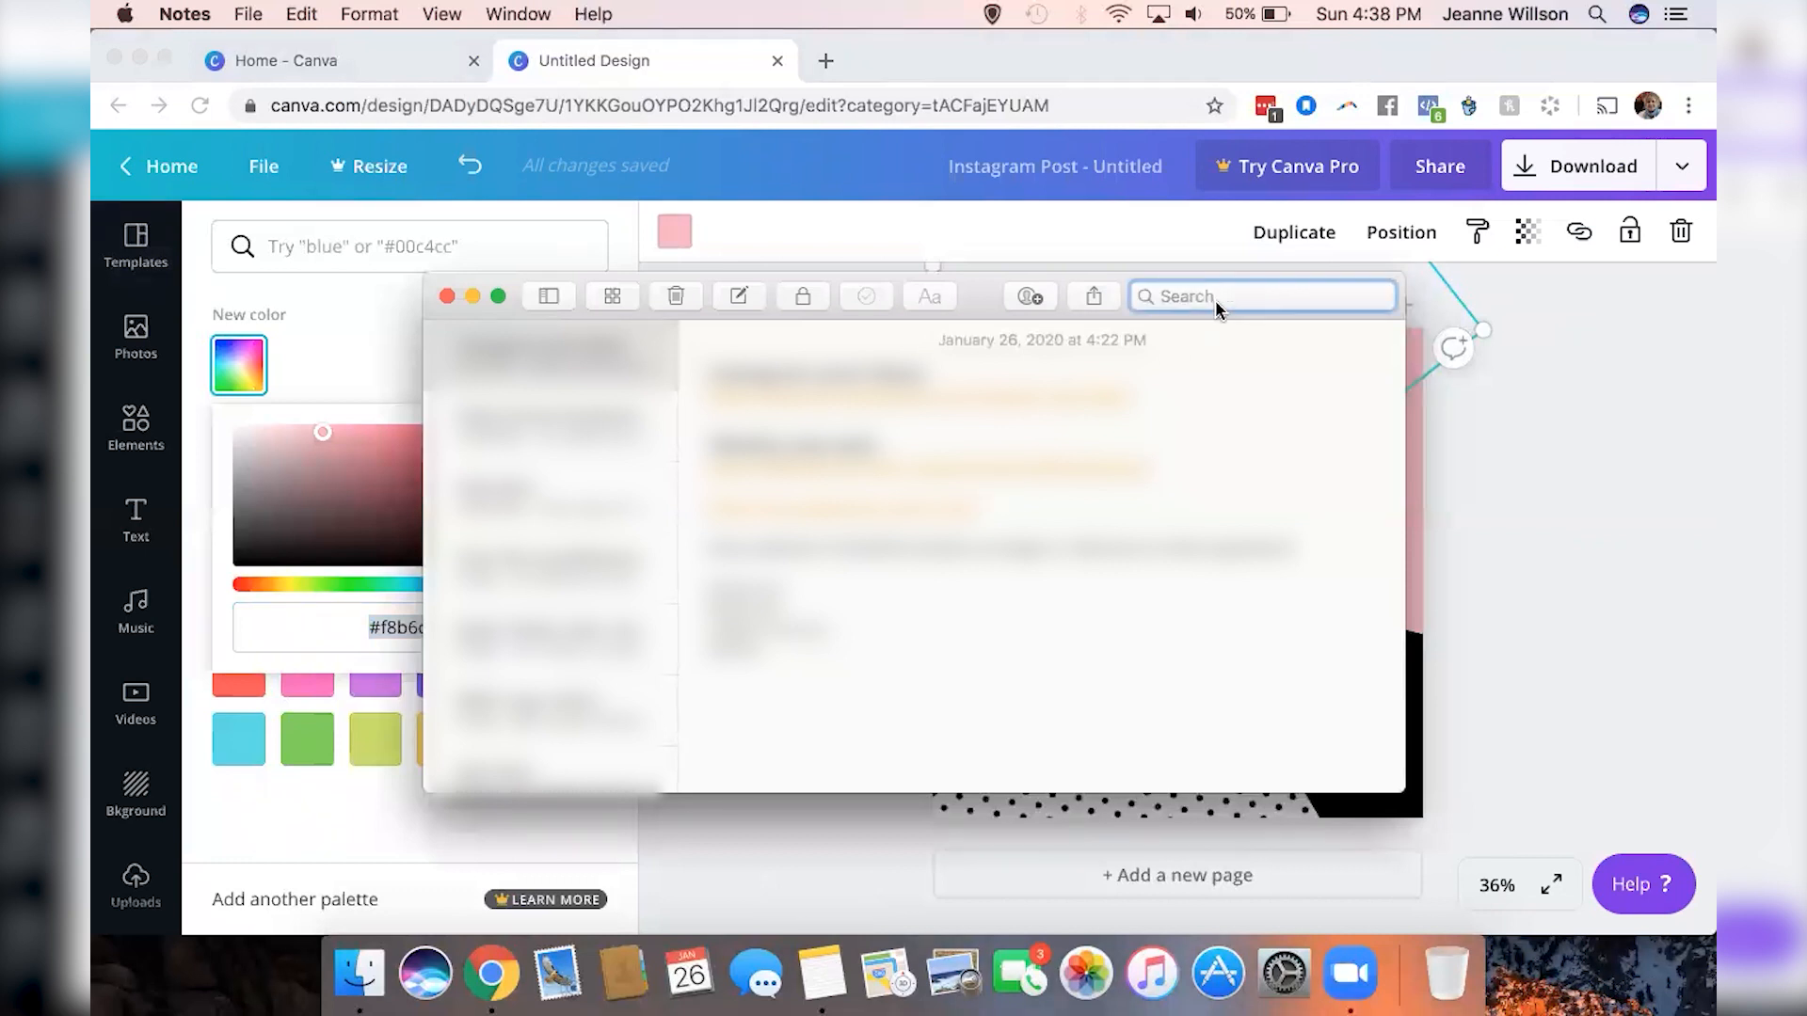
type("logo")
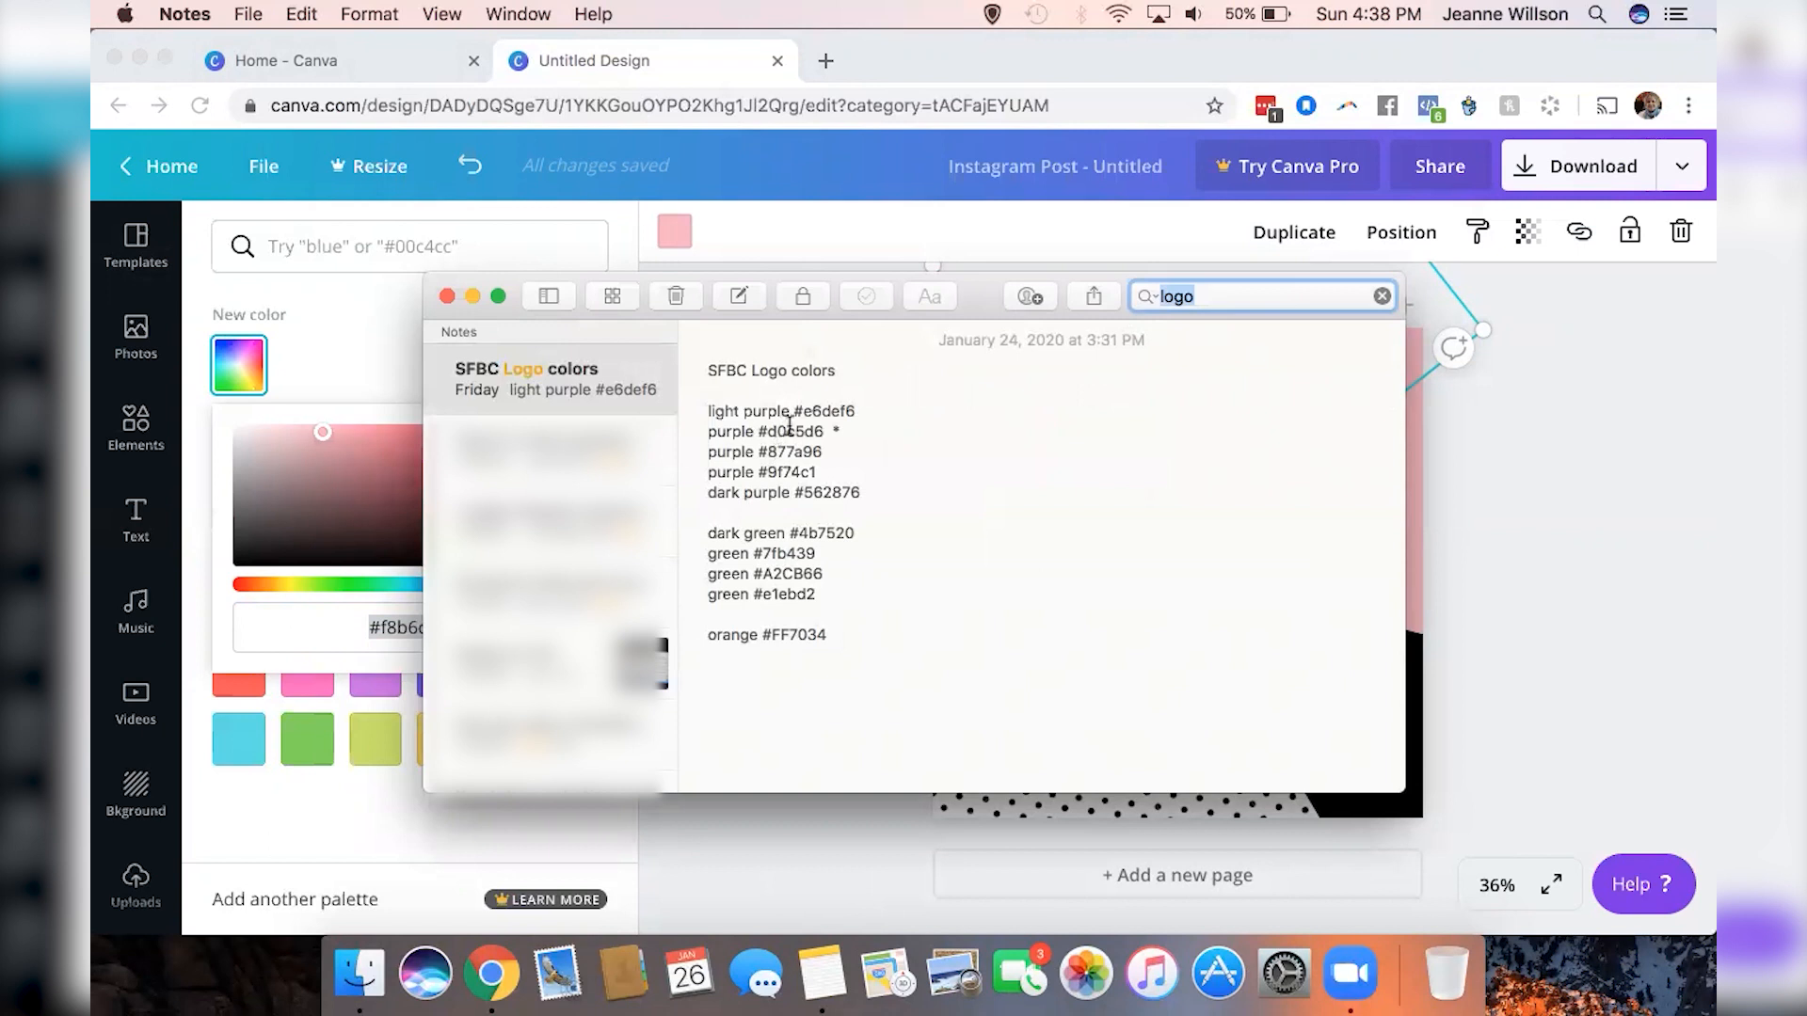
double_click(825, 490)
key("super+c")
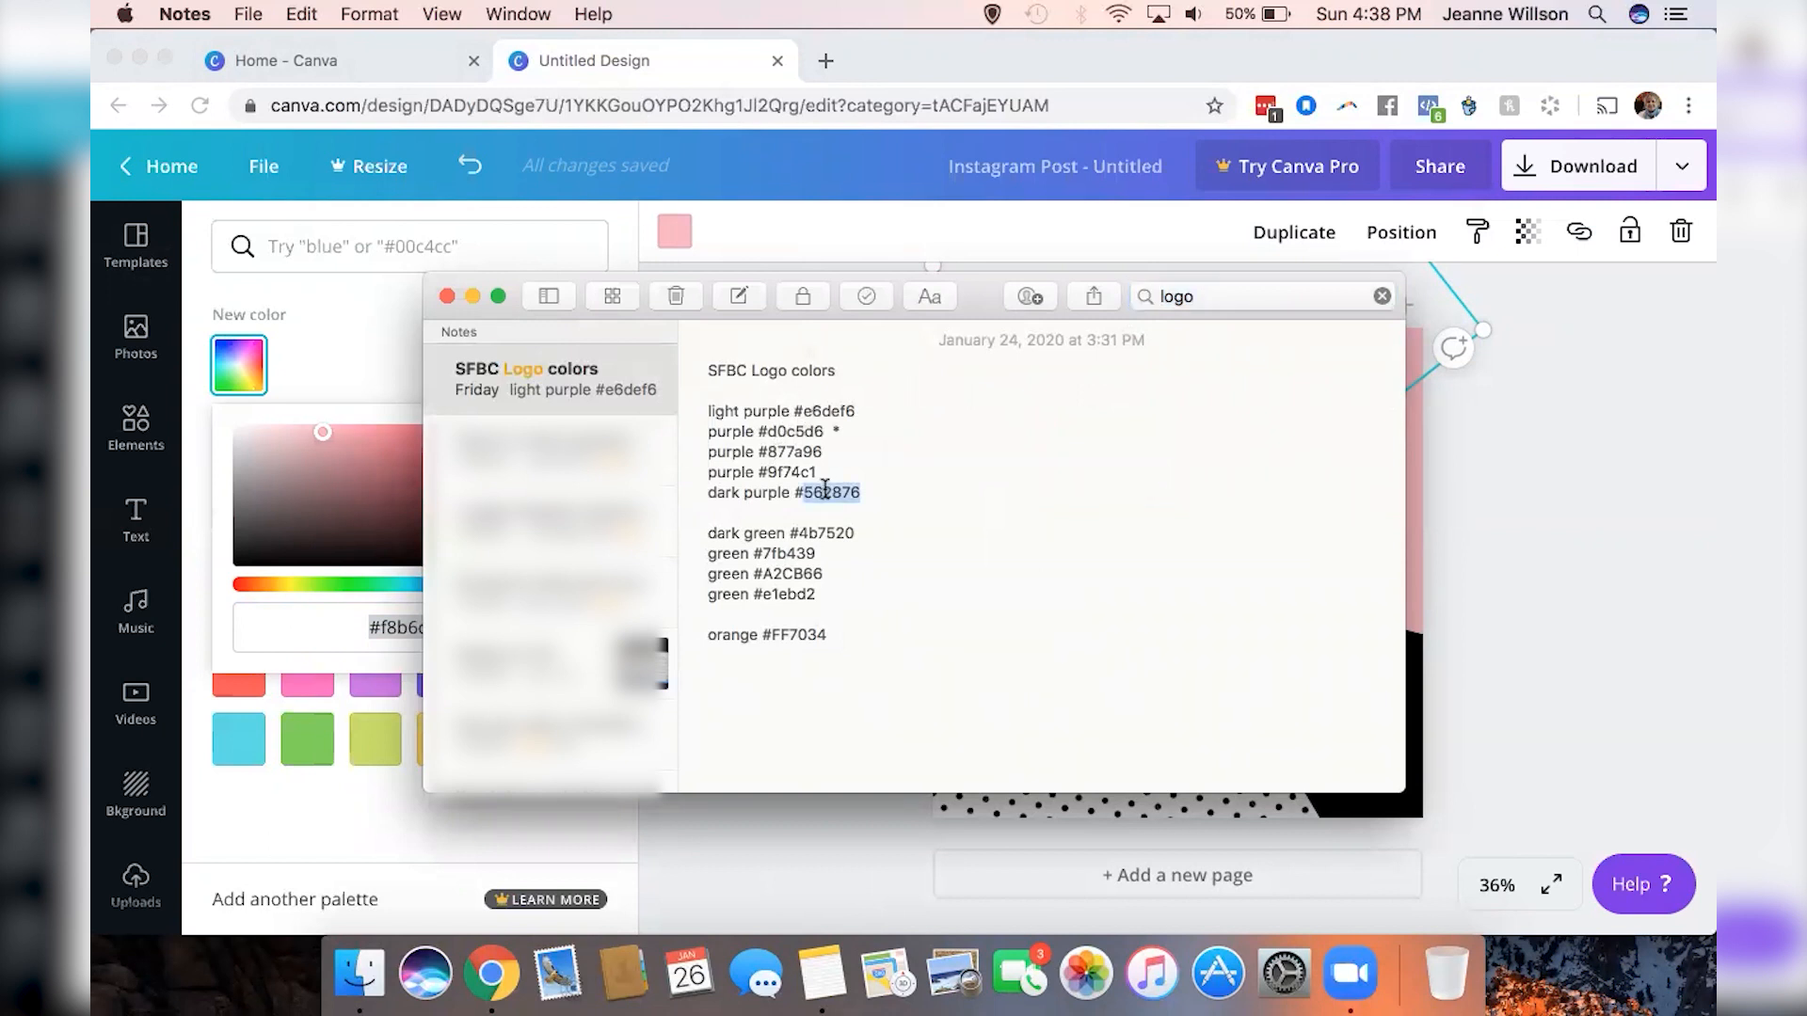
Return to Canva, set the upper pink background shape's colour to #562876 and deselect it
left_click(471, 297)
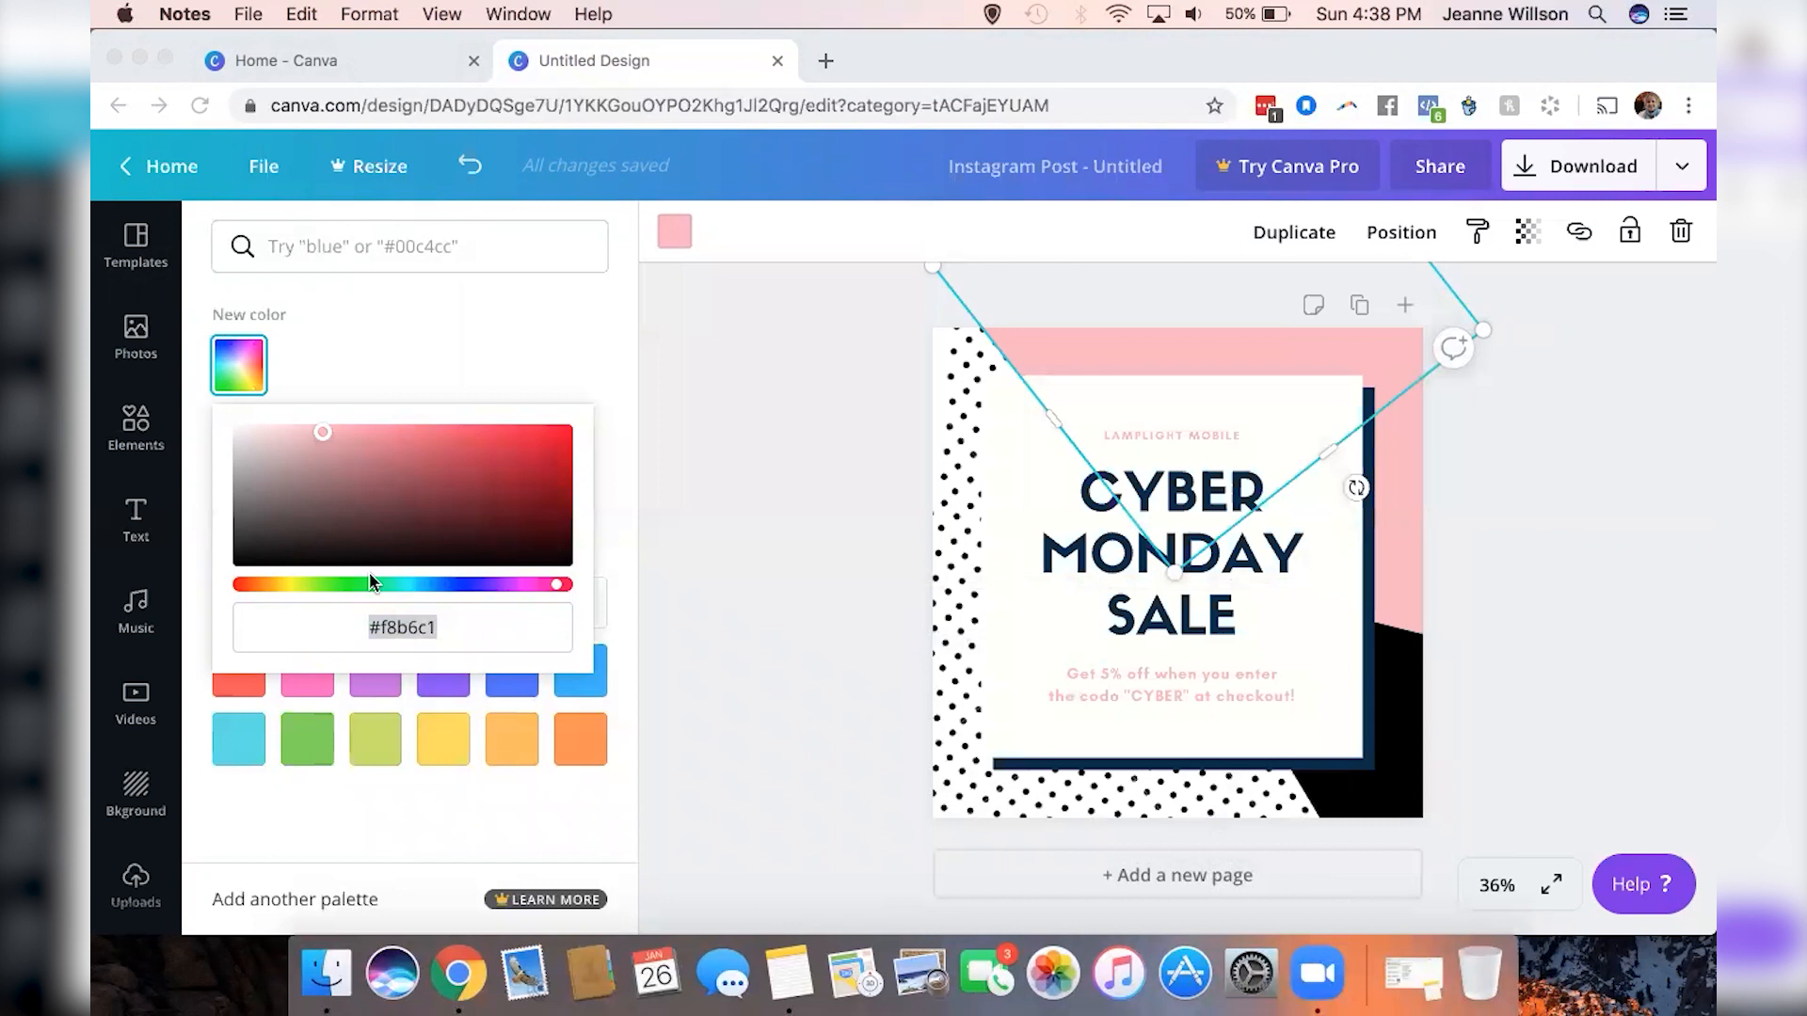
left_click(405, 621)
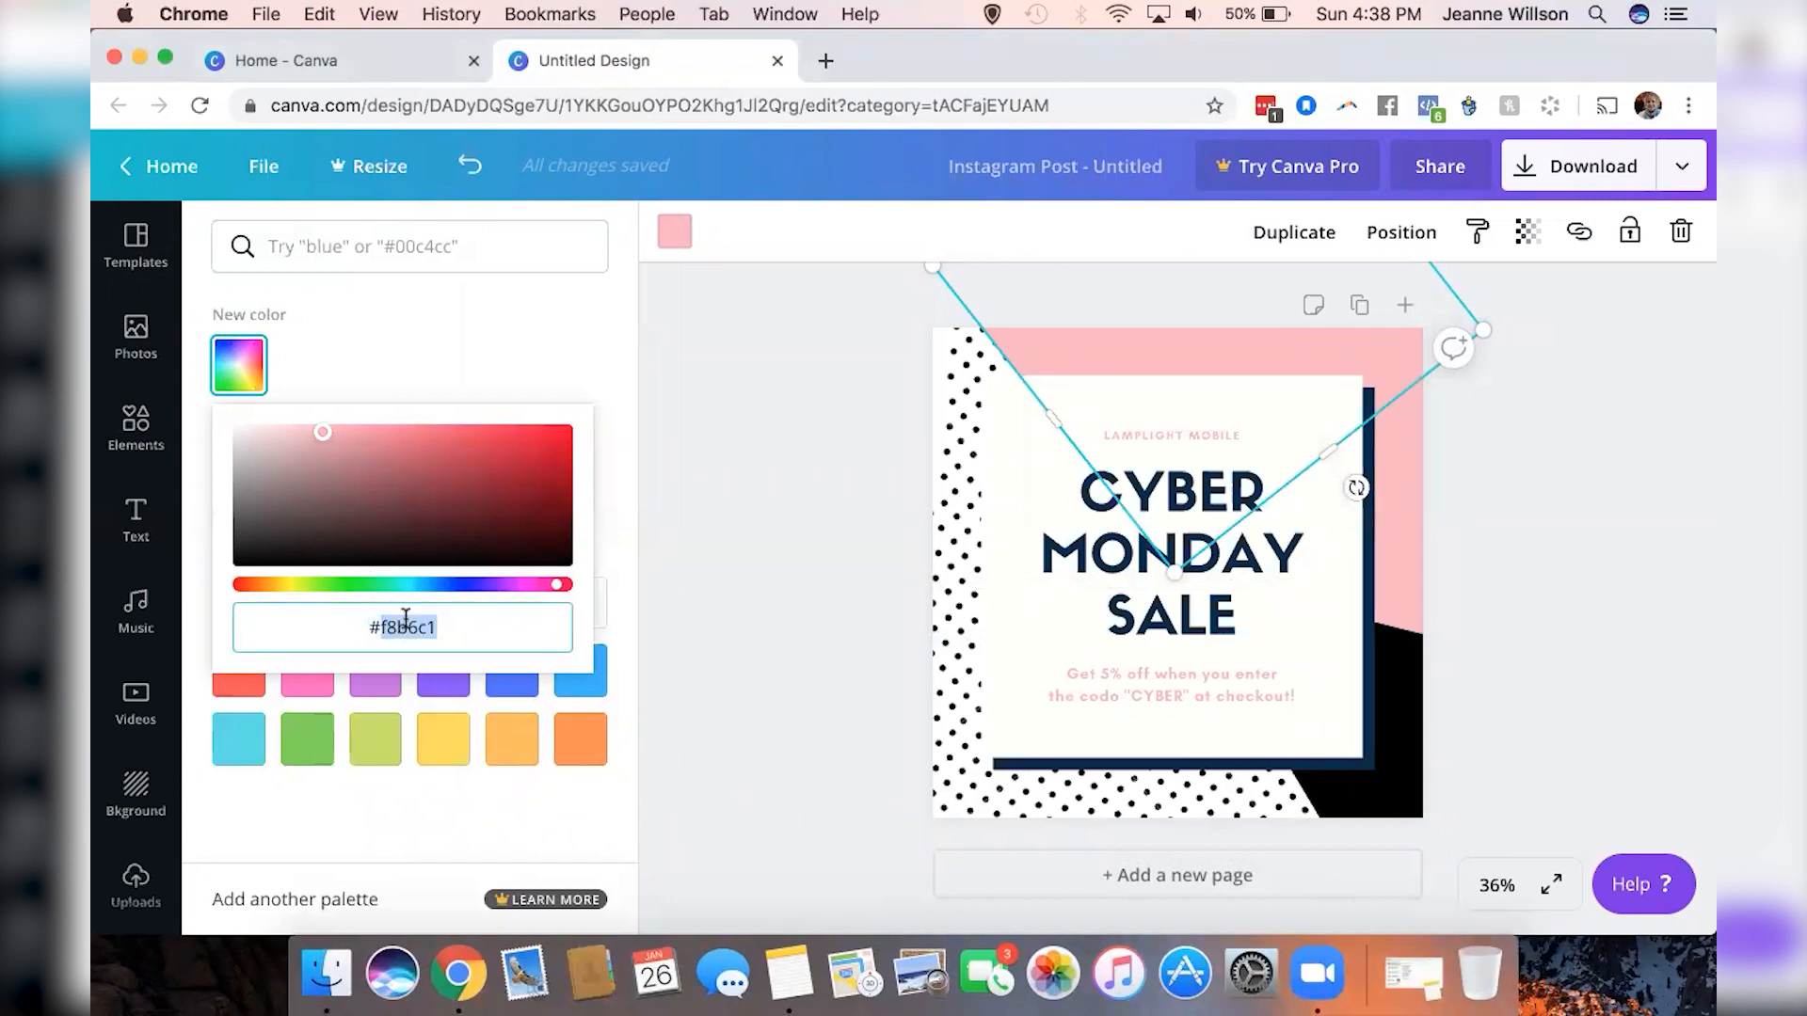
key("super+v")
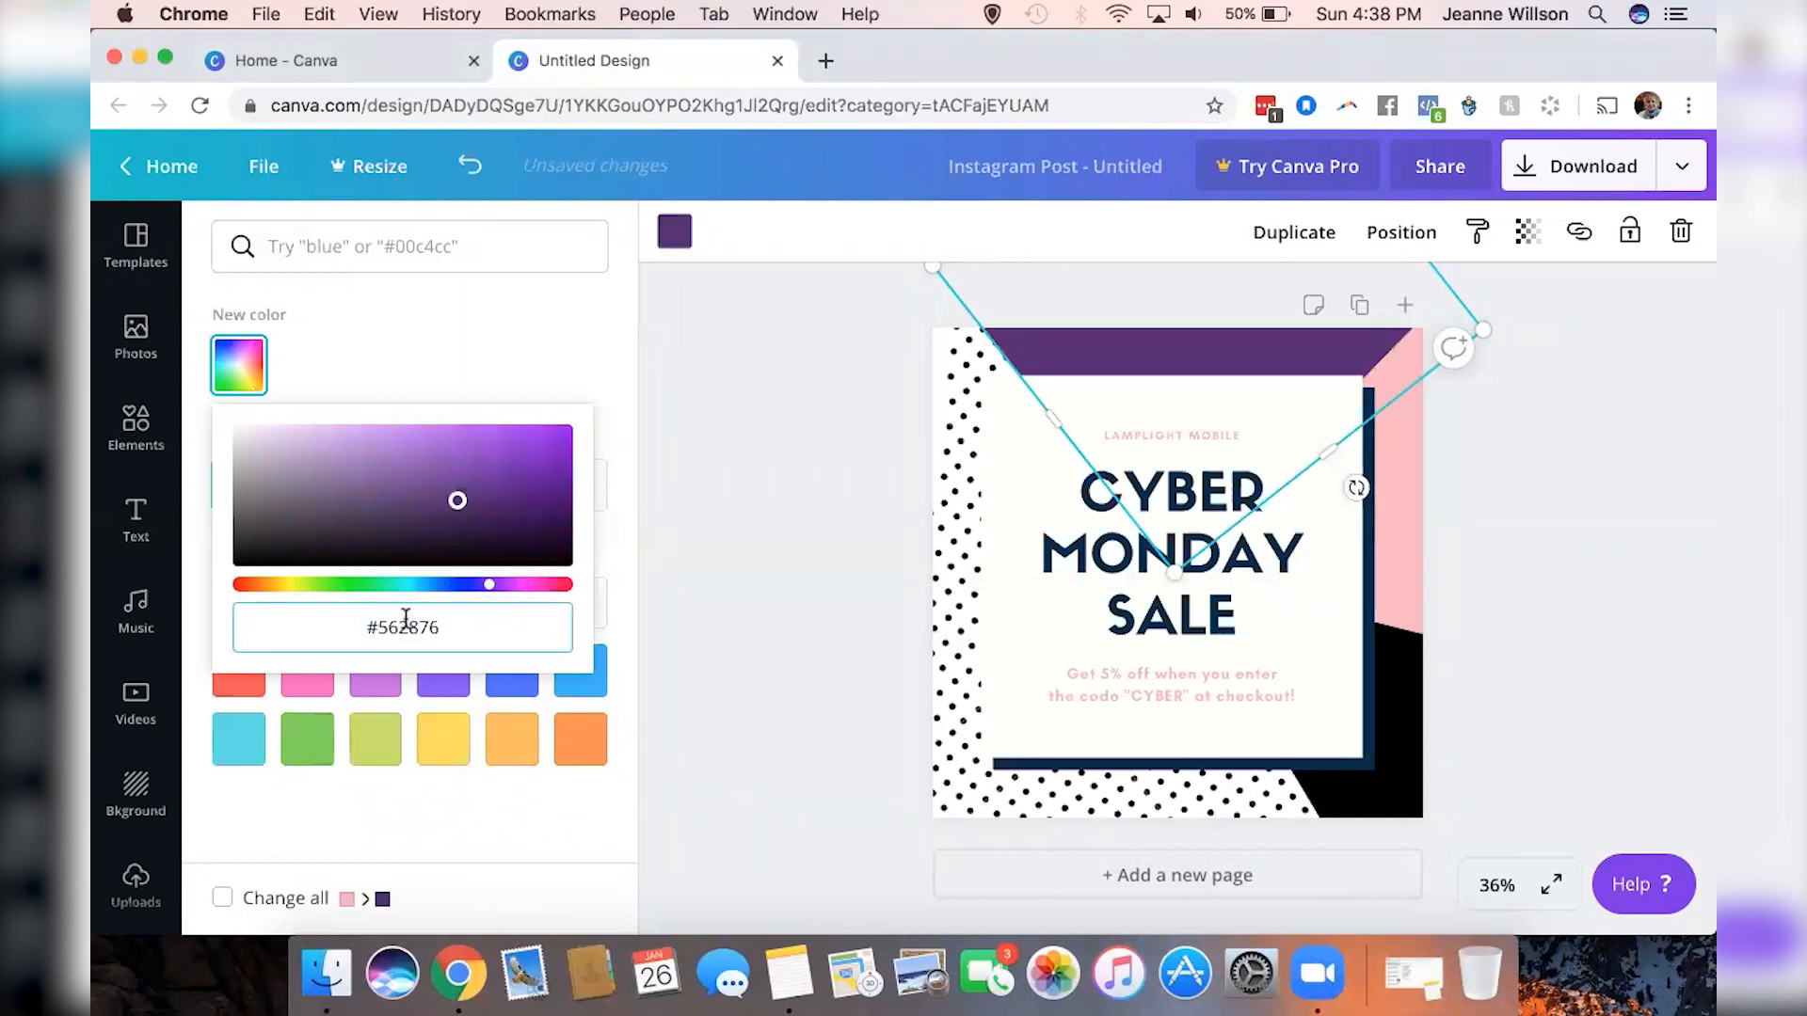
left_click(474, 368)
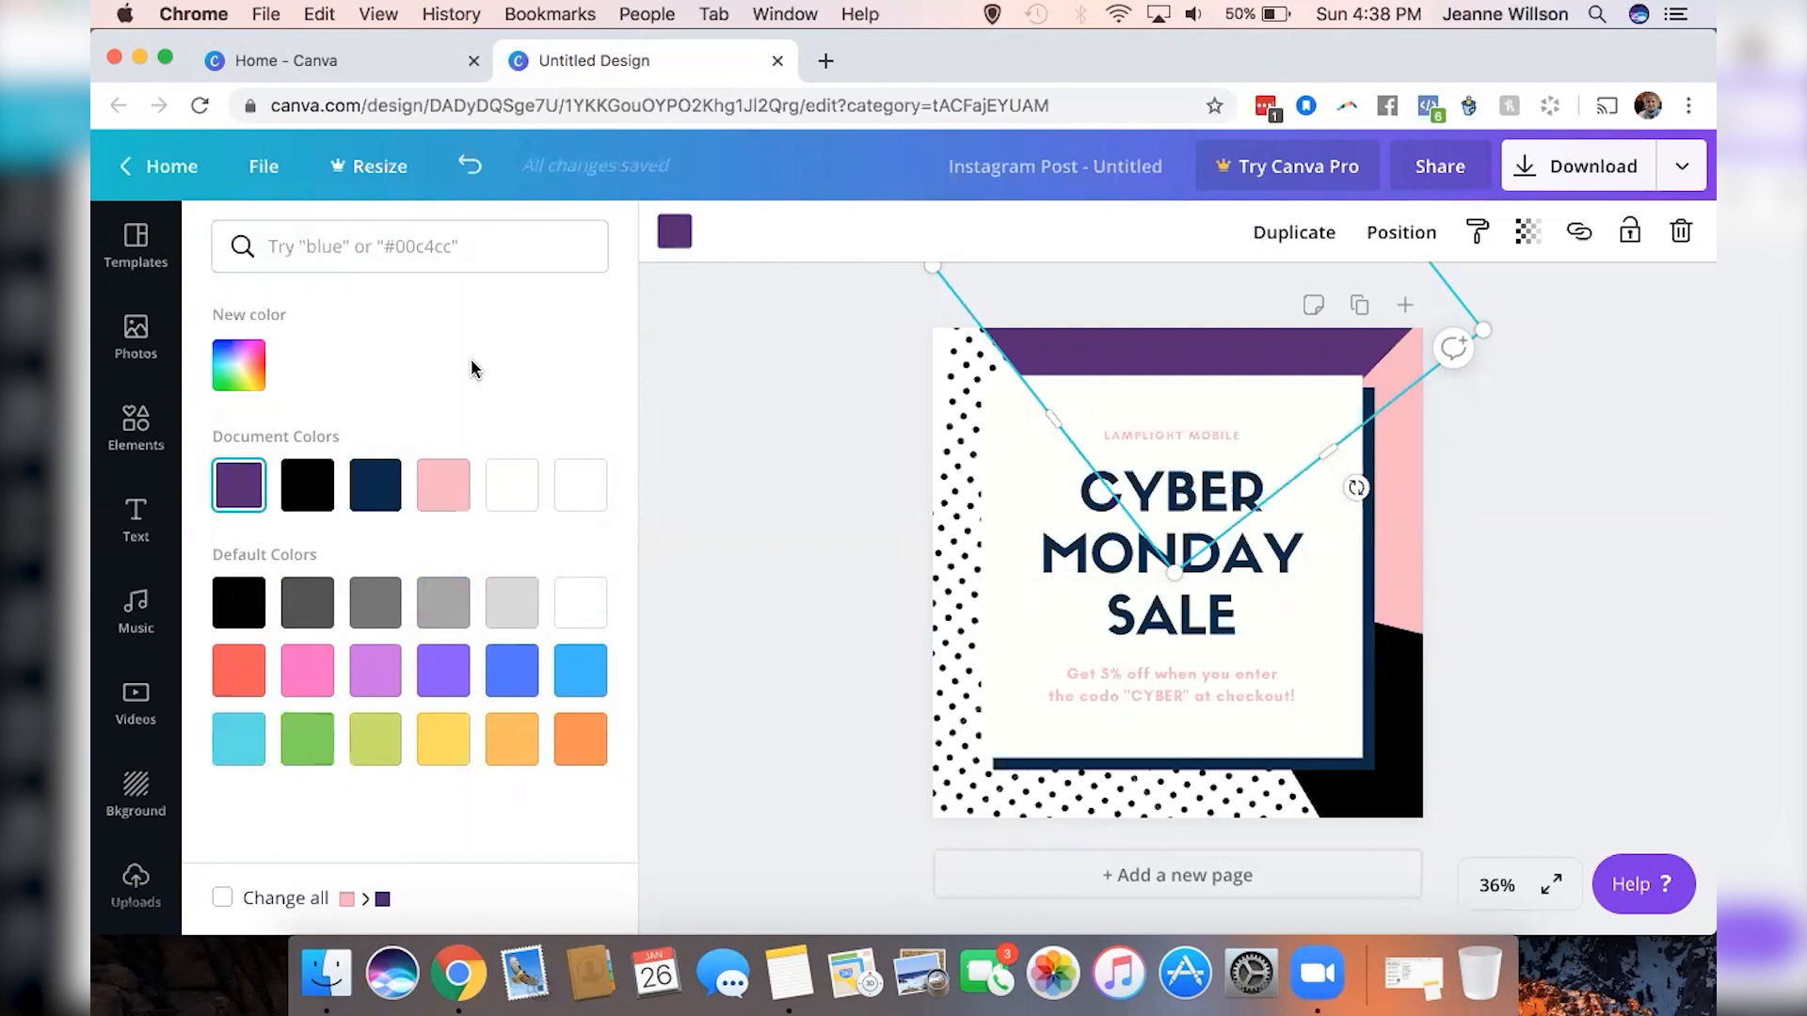
left_click(745, 484)
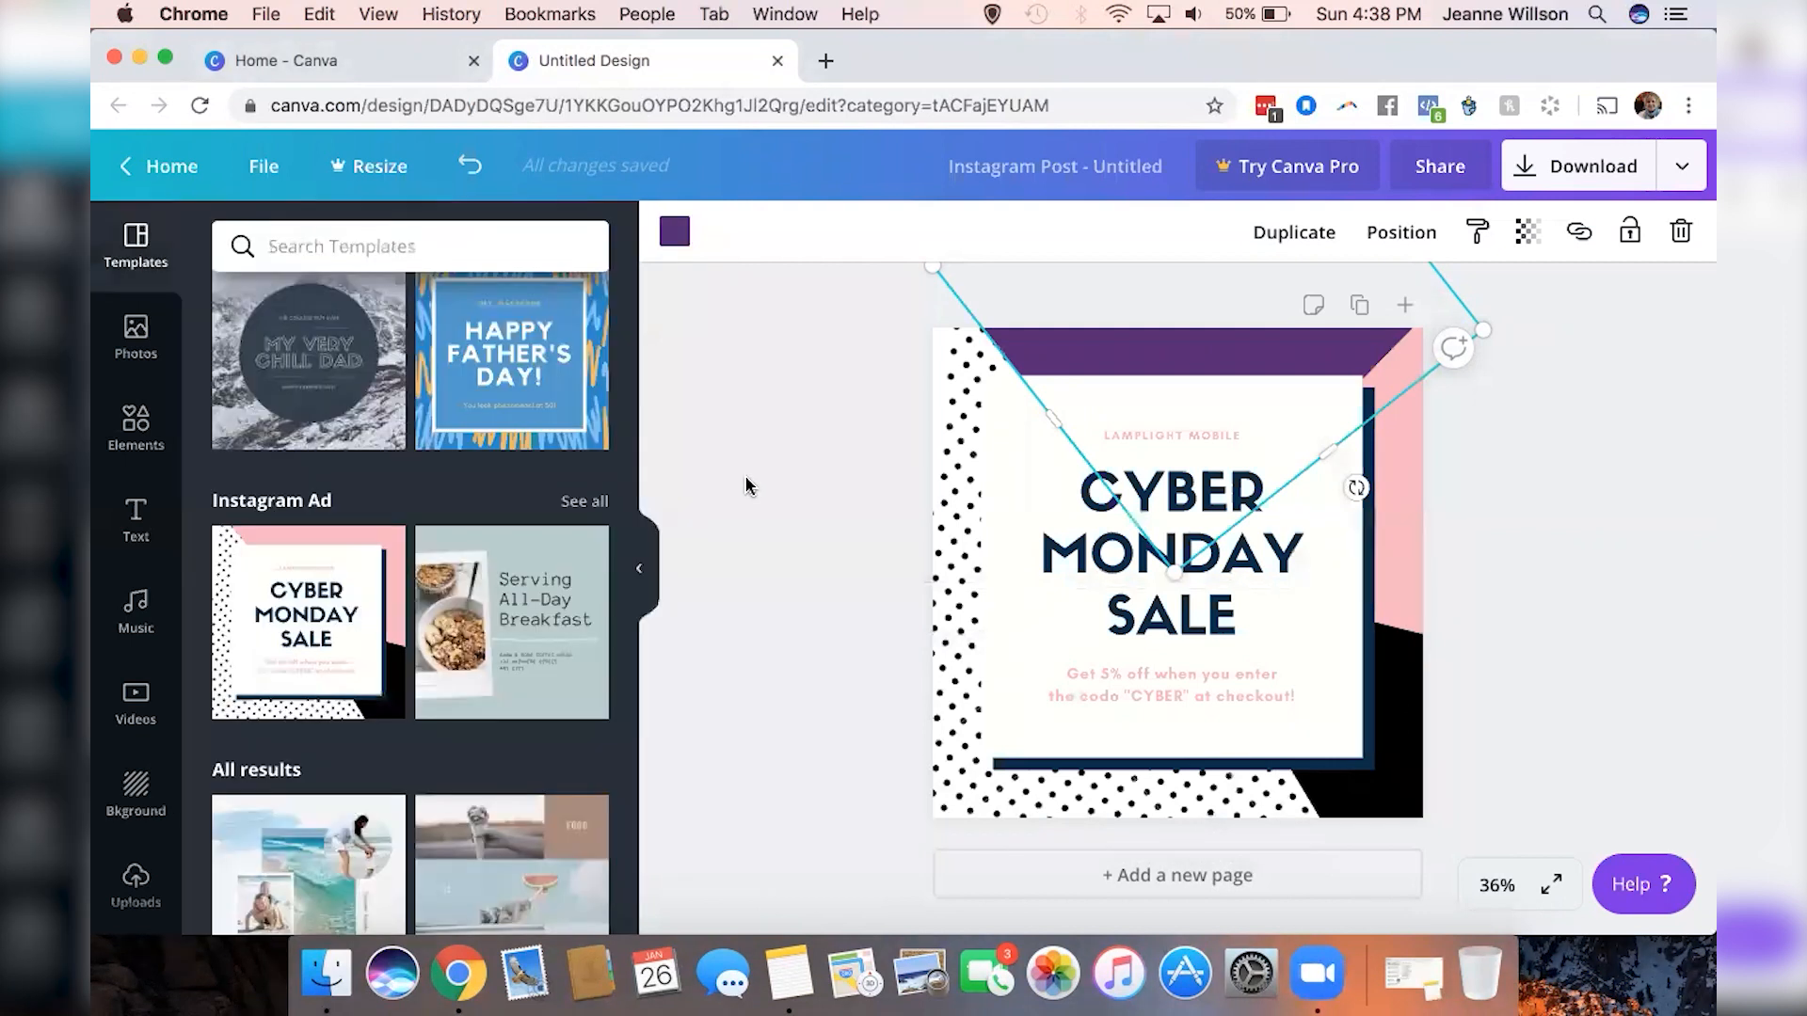
left_click(831, 603)
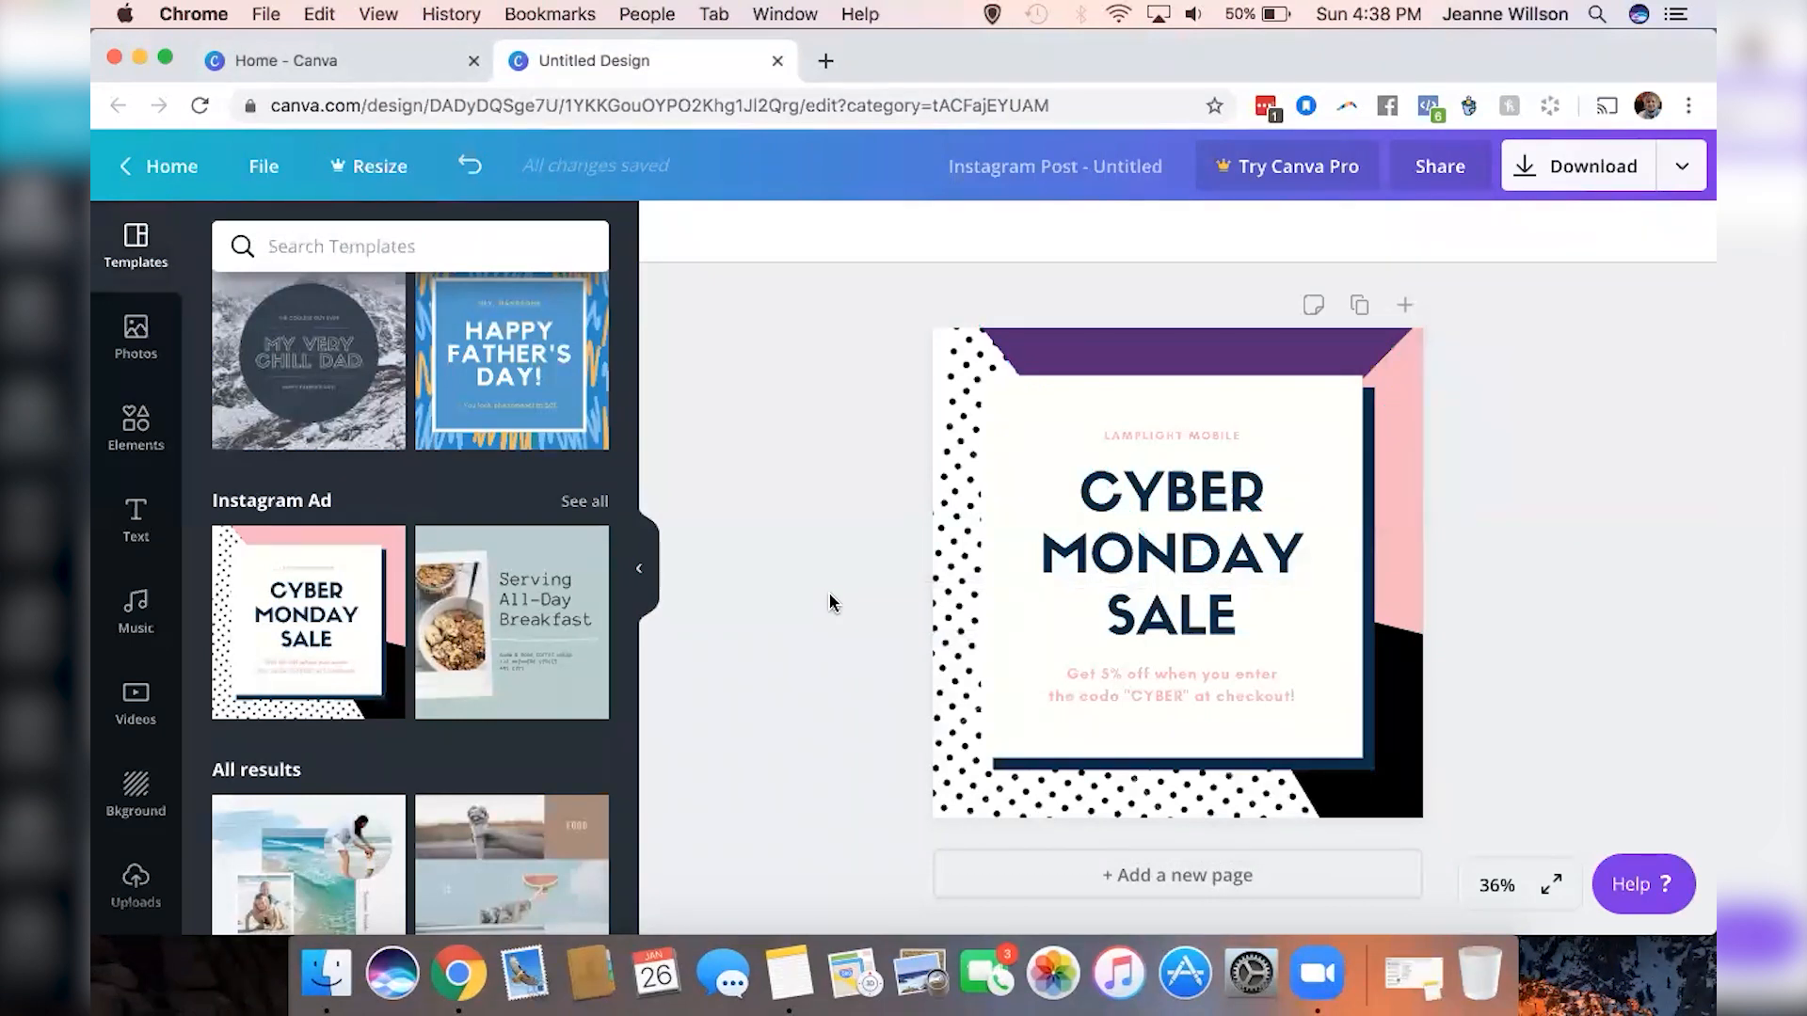
Recolour the remaining pink shape on the design's right side with the dark purple document colour, then deselect it
left_click(1403, 497)
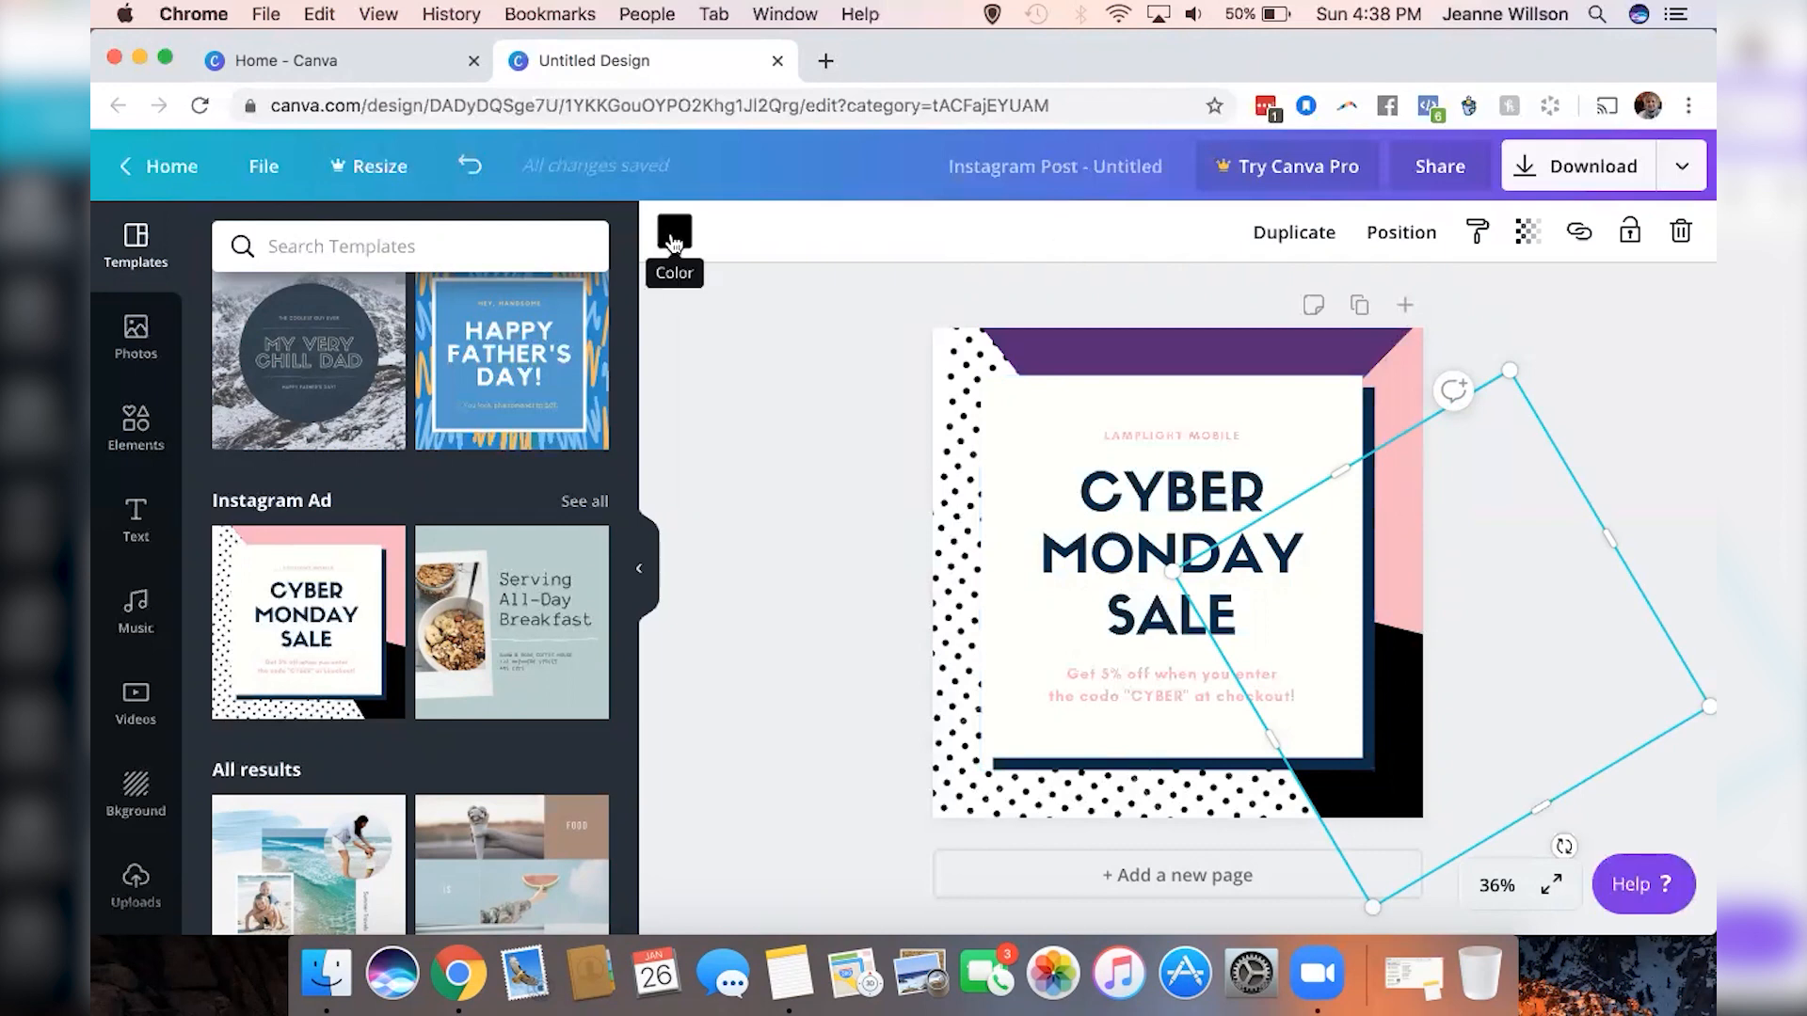
left_click(1400, 373)
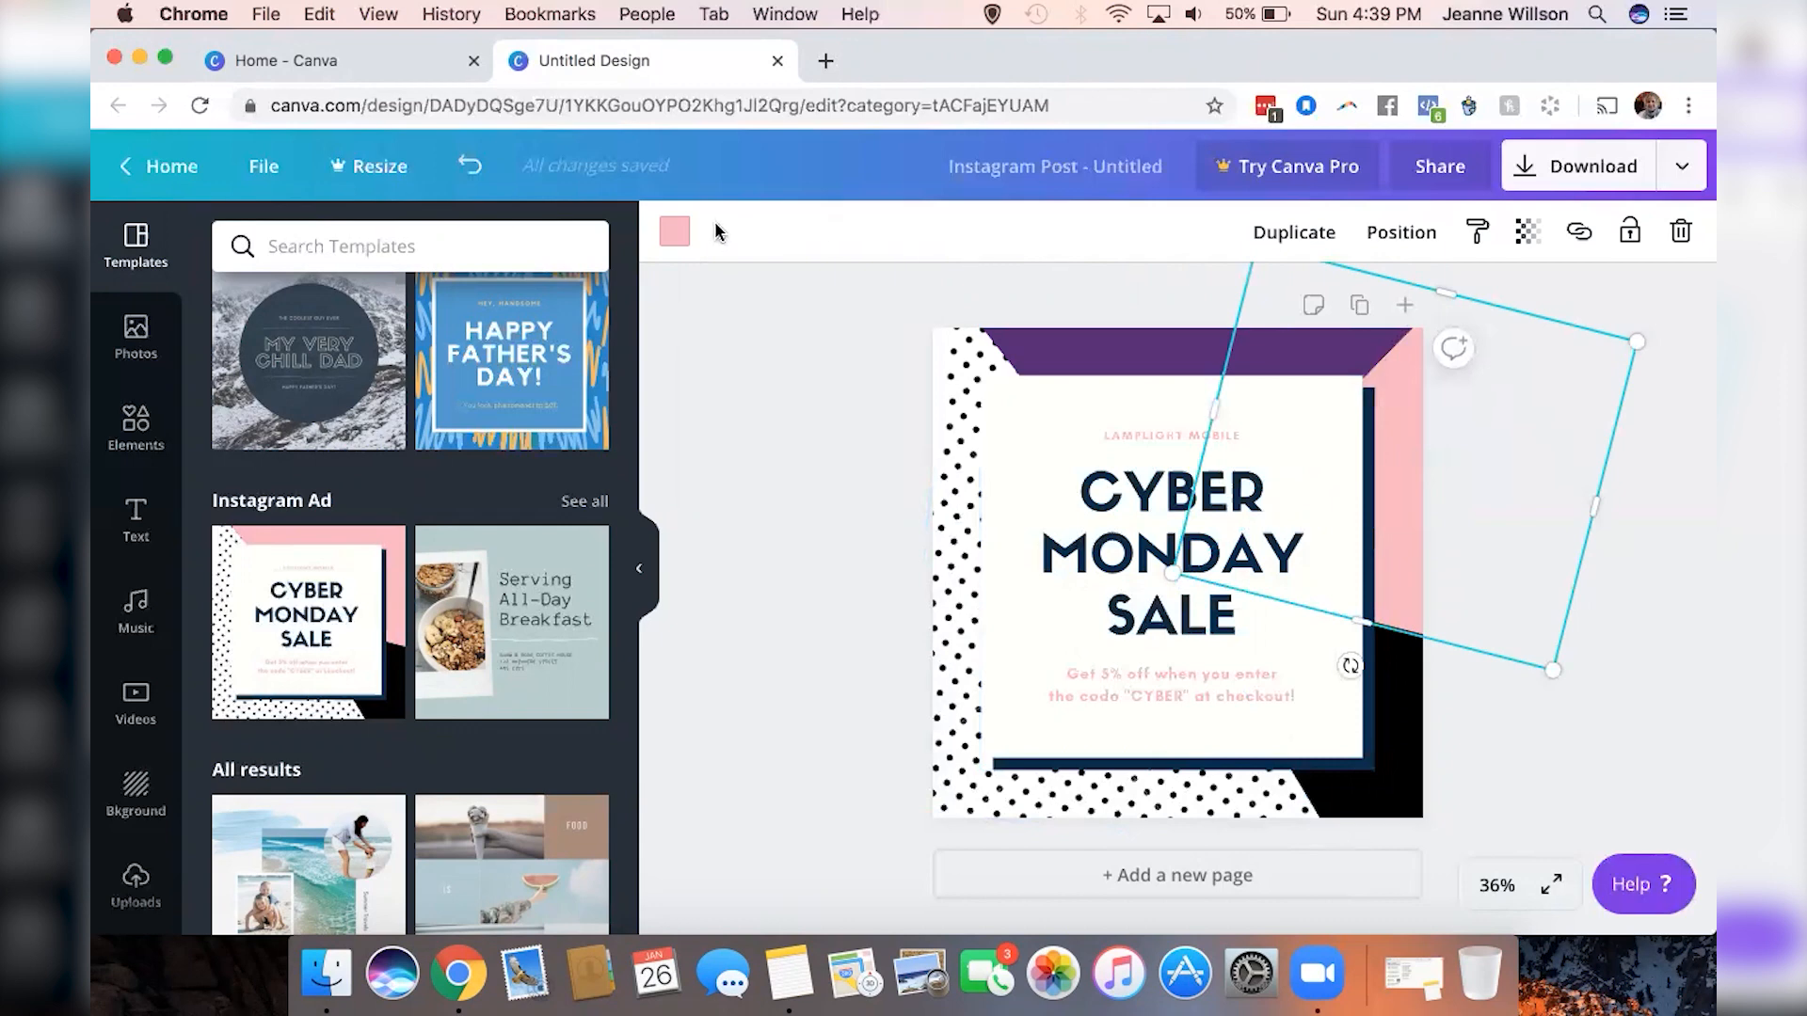
left_click(670, 237)
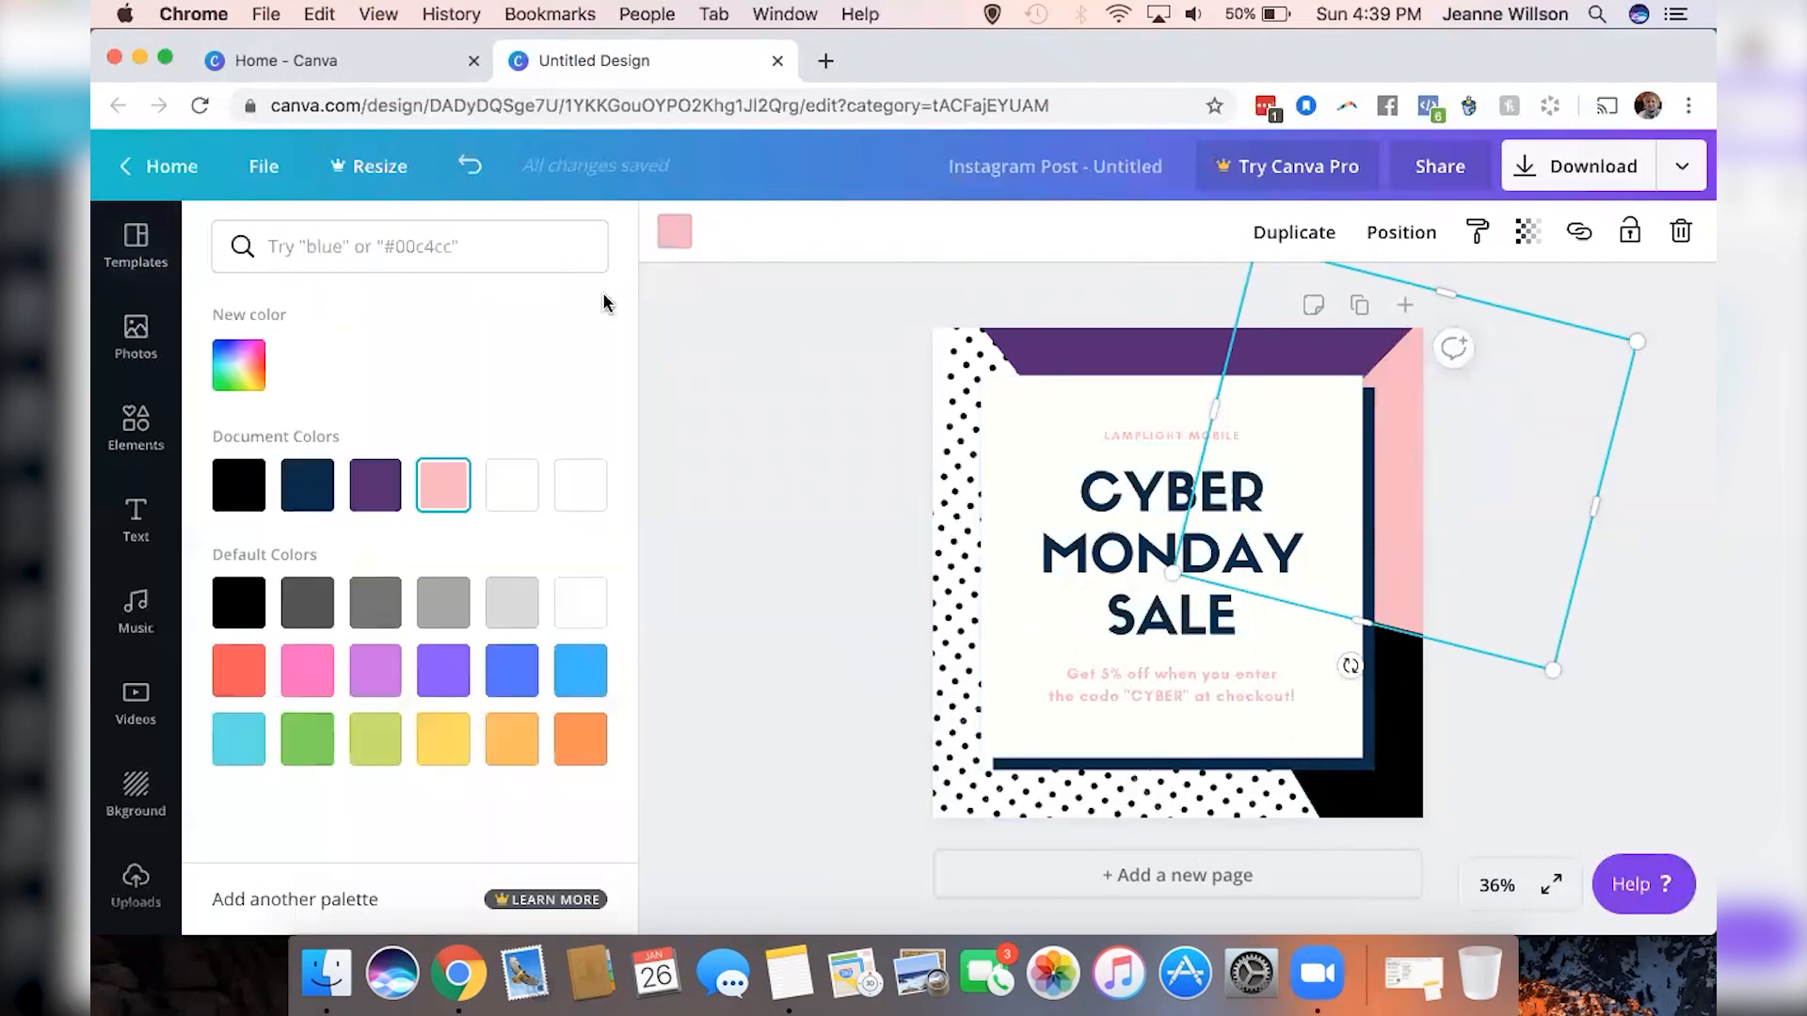
left_click(376, 490)
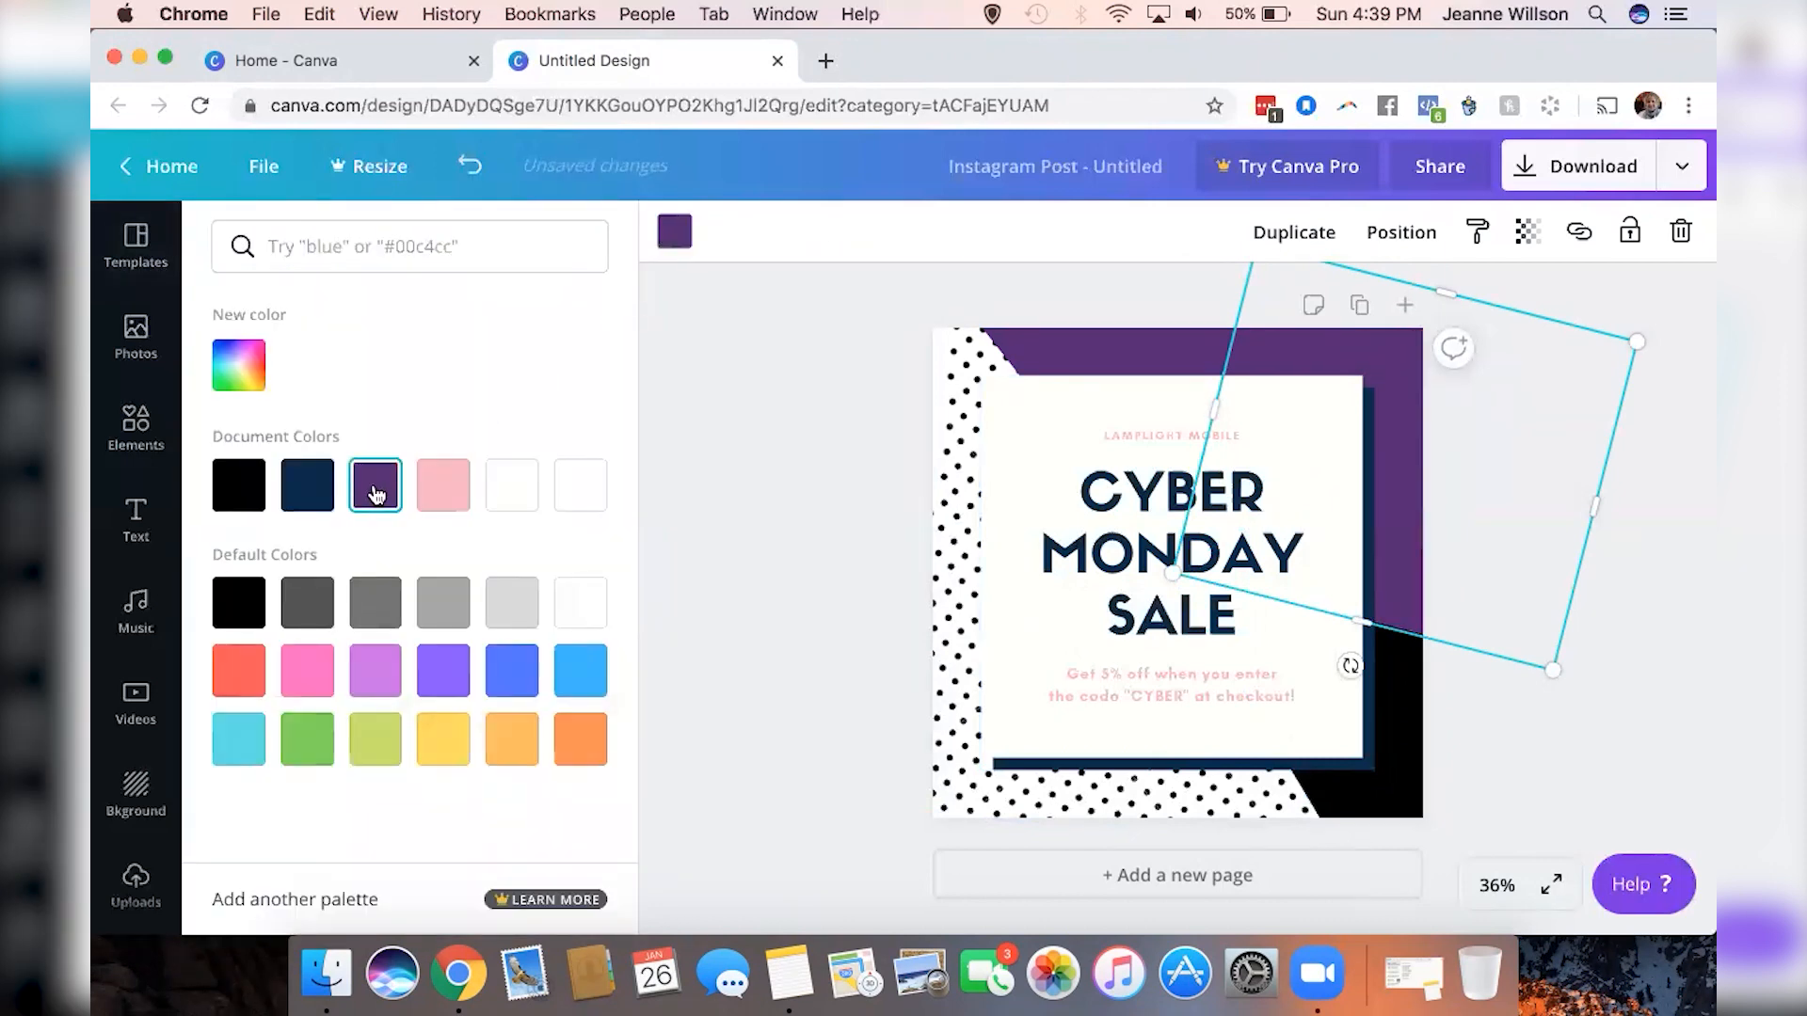
left_click(751, 522)
left_click(847, 548)
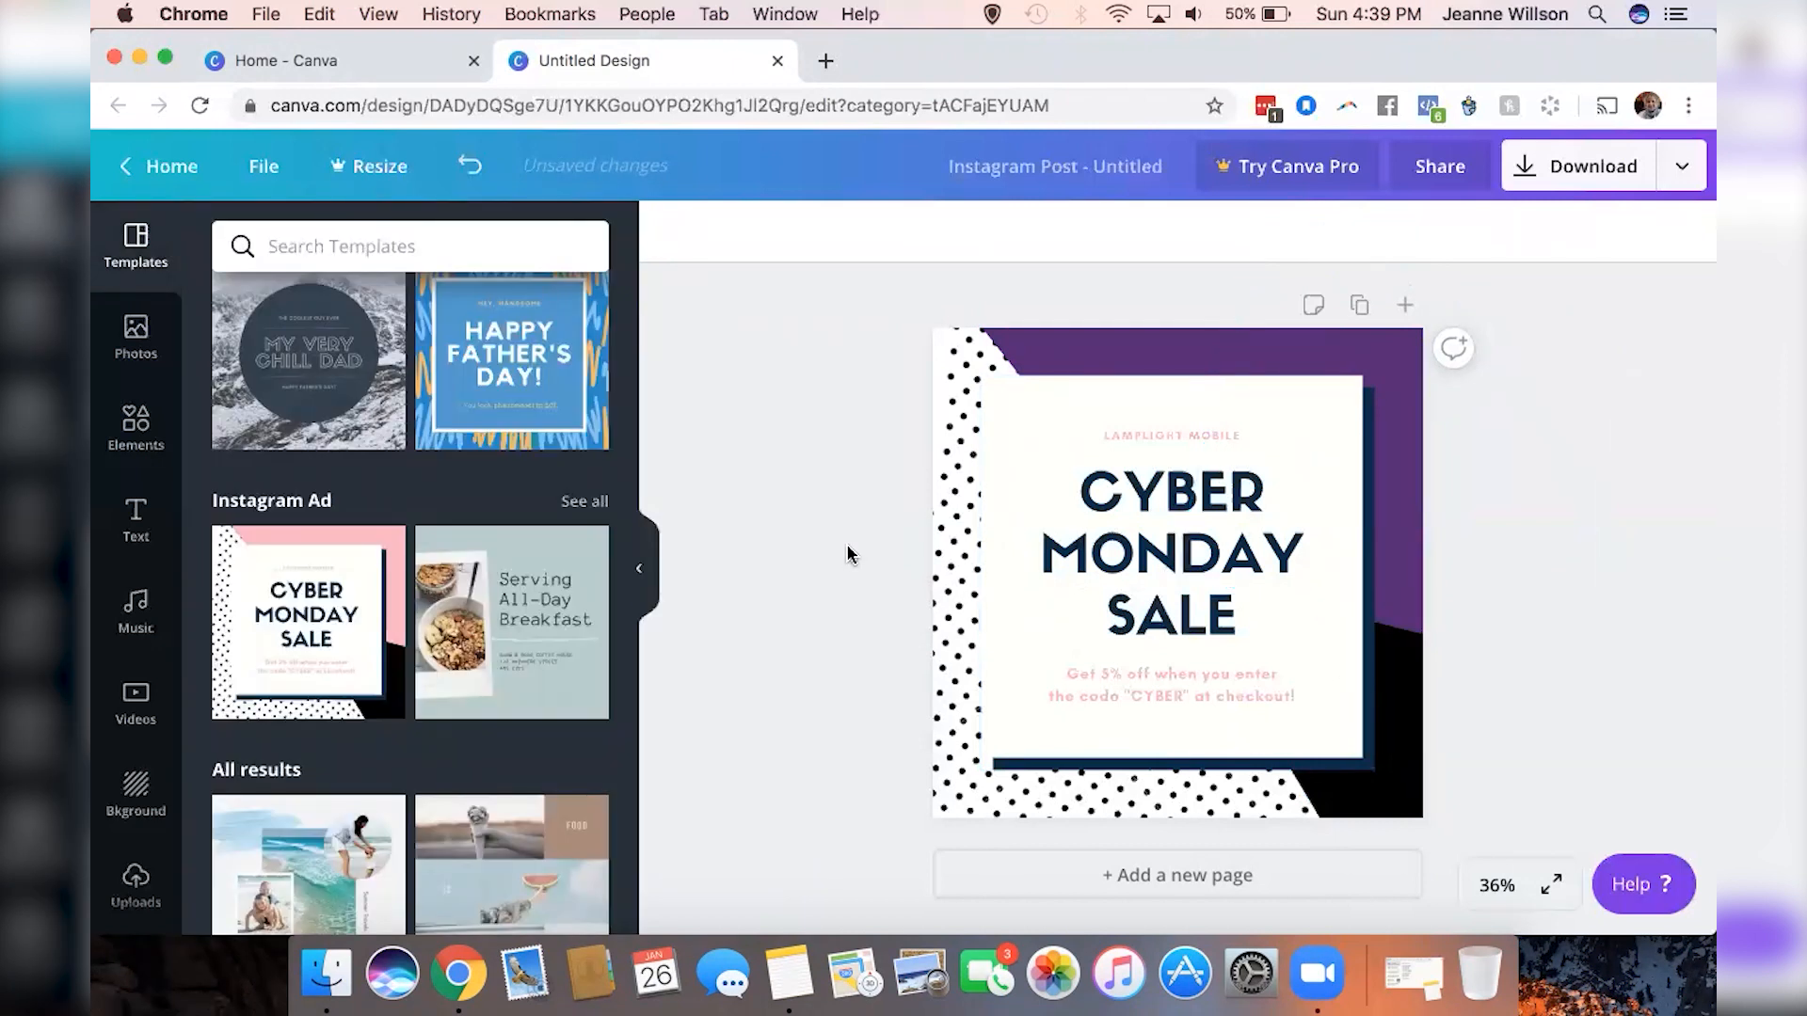
Ungroup the elements of the central white card and delete the small LAMPLIGHT MOBILE line above the headline
left_click(1198, 561)
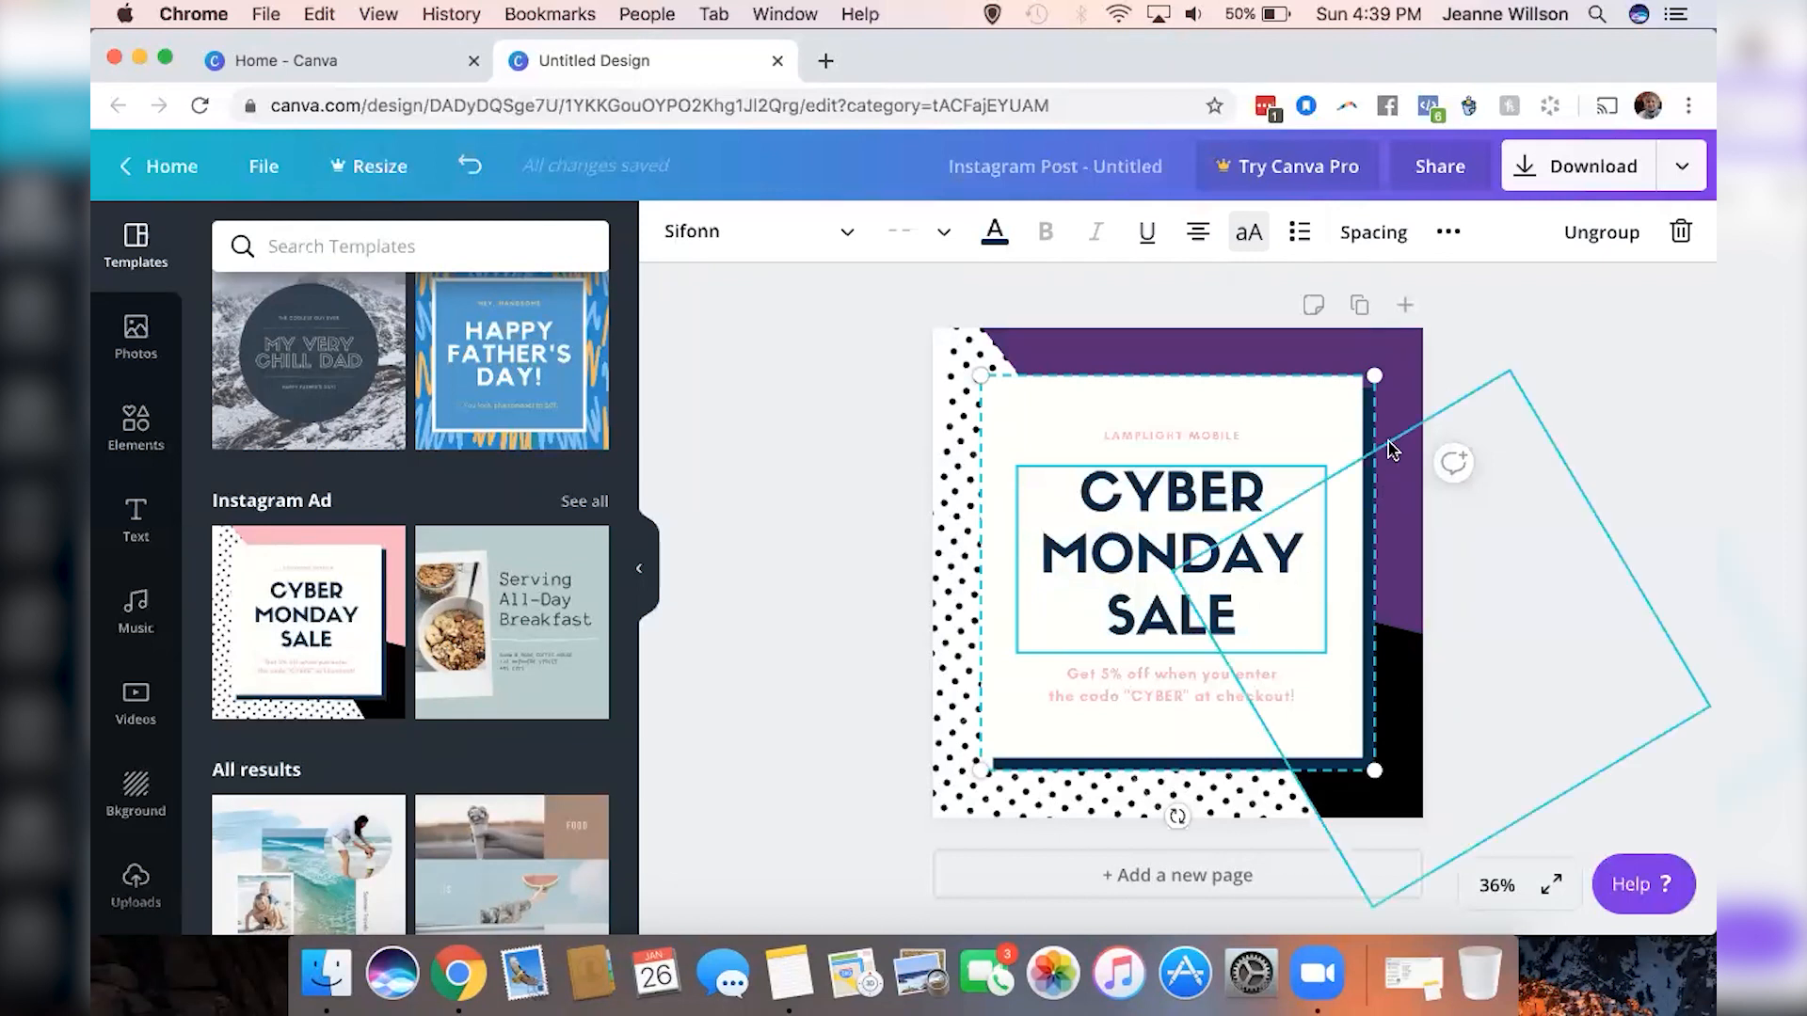
left_click(1602, 233)
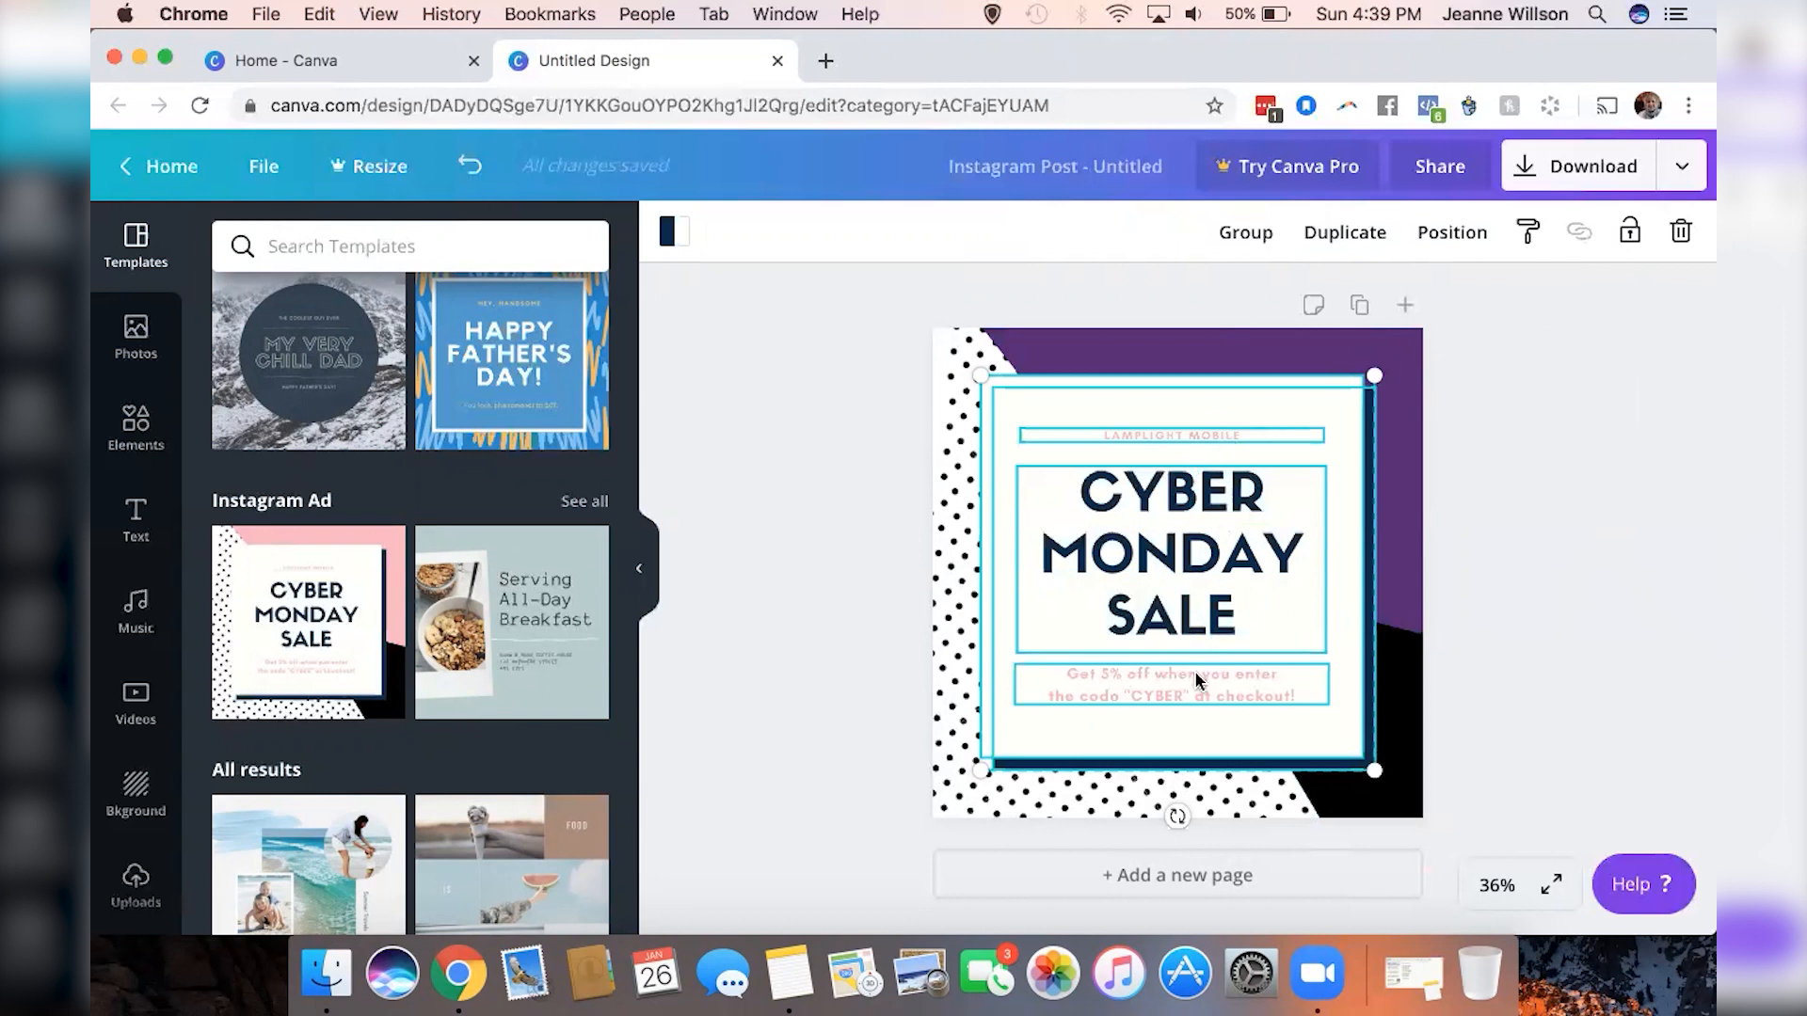
left_click(853, 536)
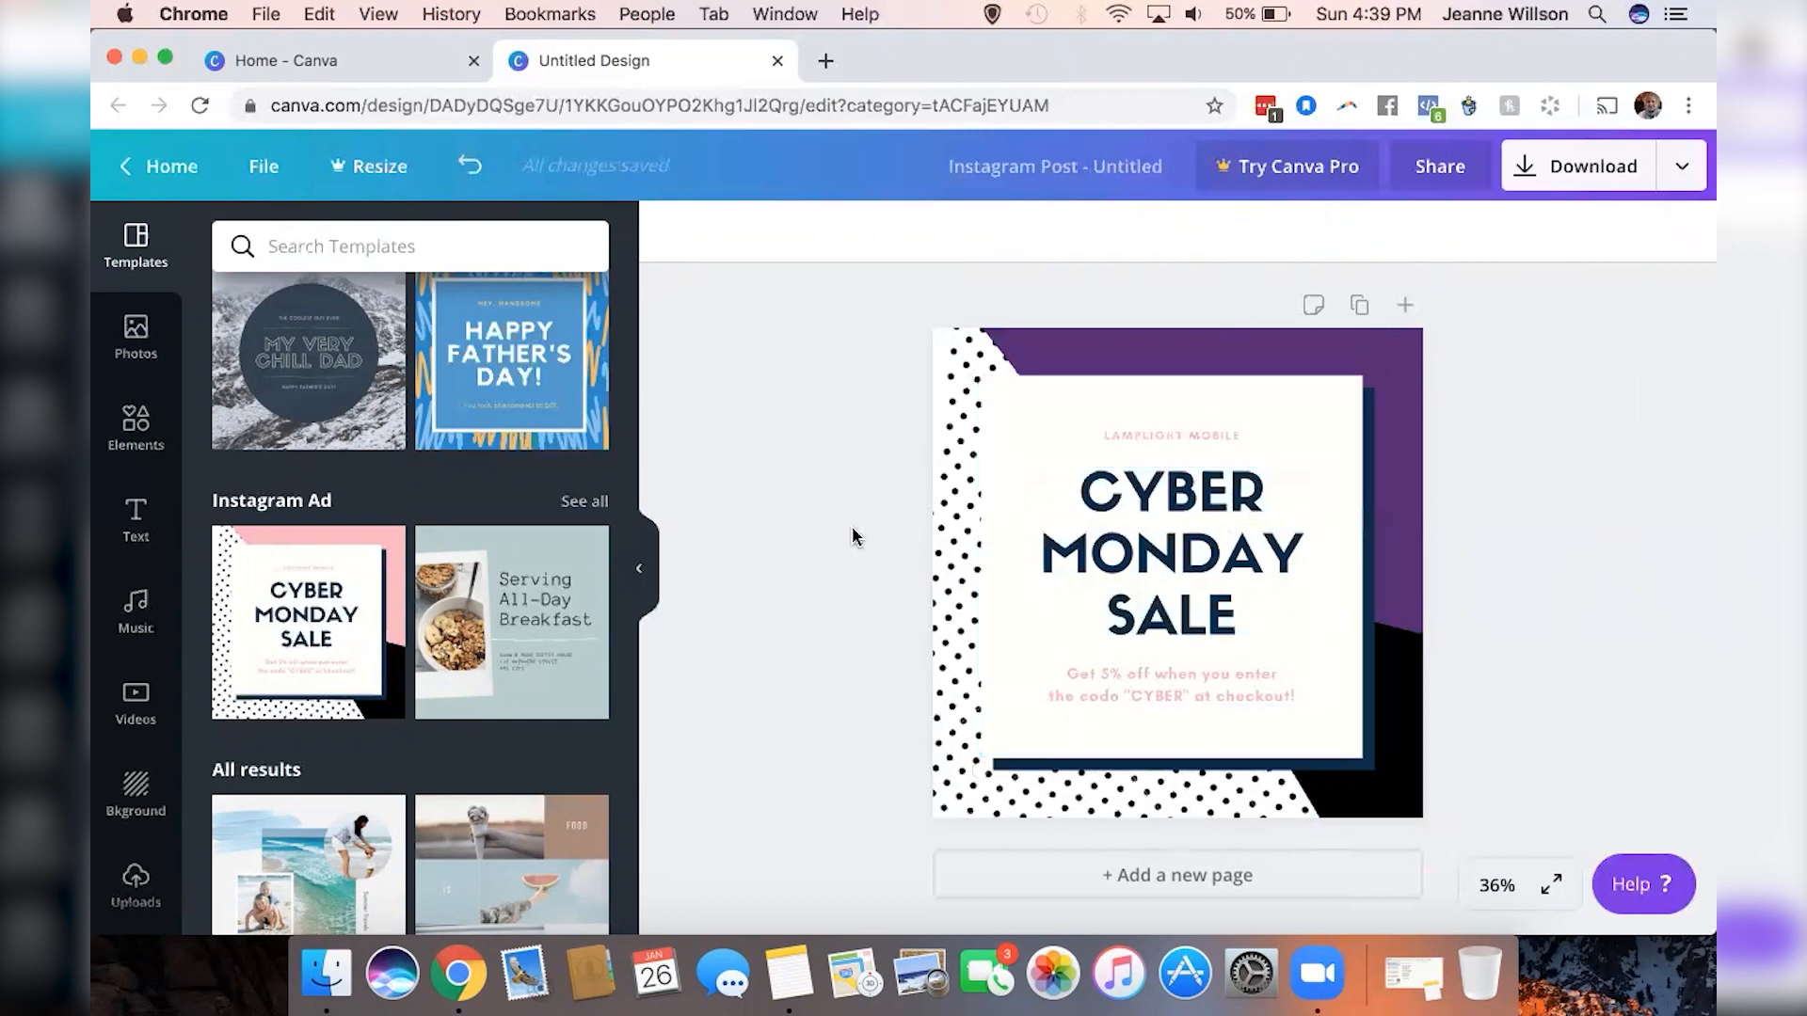
left_click(1167, 434)
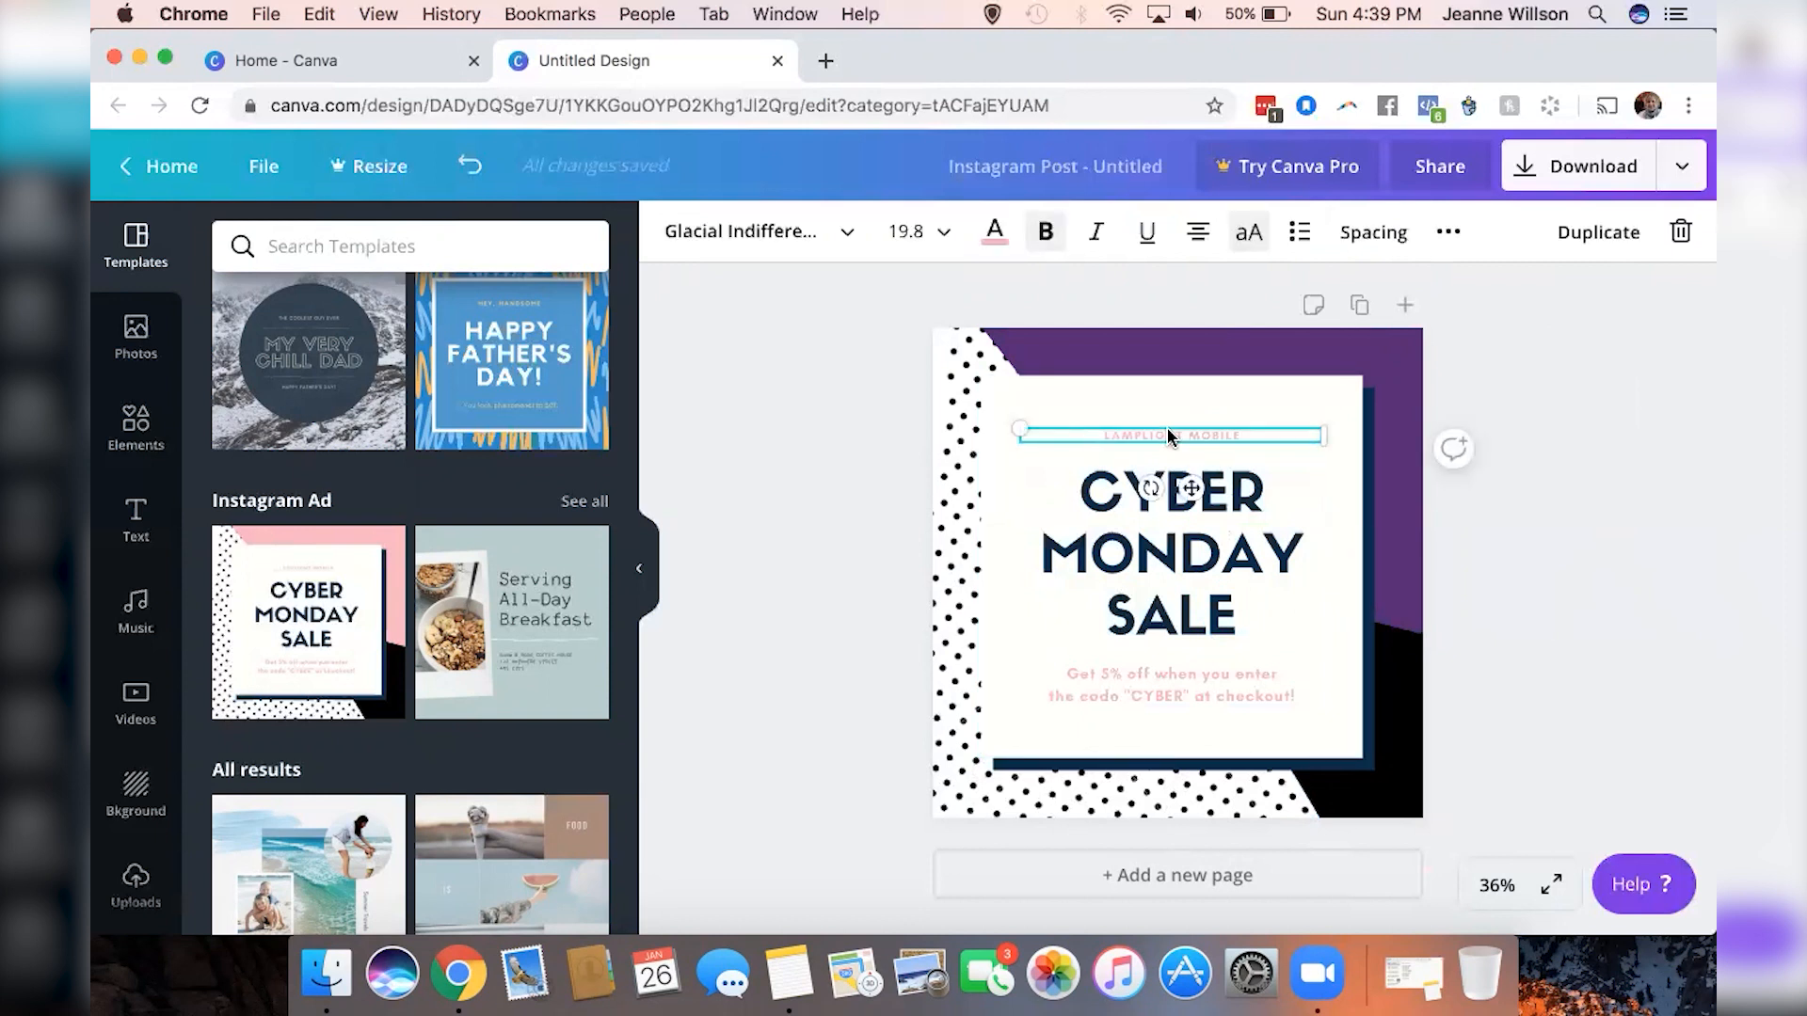
key("Delete")
Move the CYBER MONDAY SALE headline higher on the card and replace its text with "WEEKLY TRIVIA!" on two lines
left_click(1164, 527)
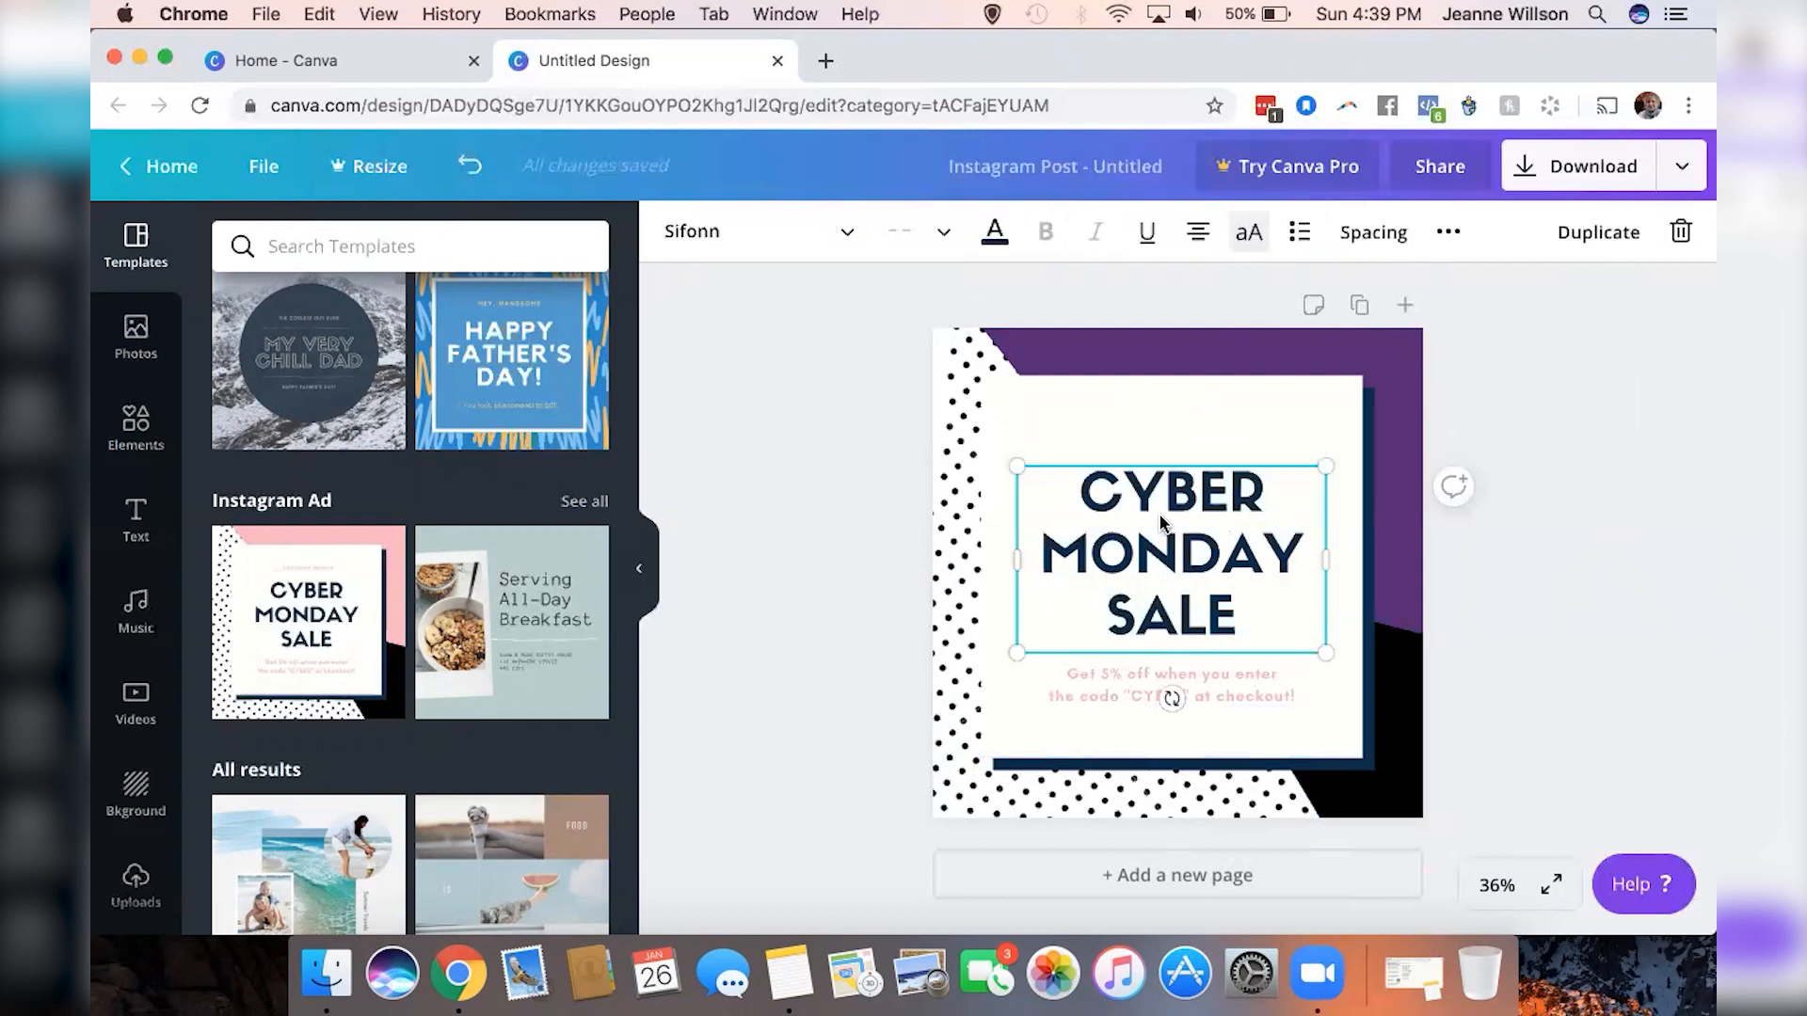
left_click_drag(1161, 520, 1130, 461)
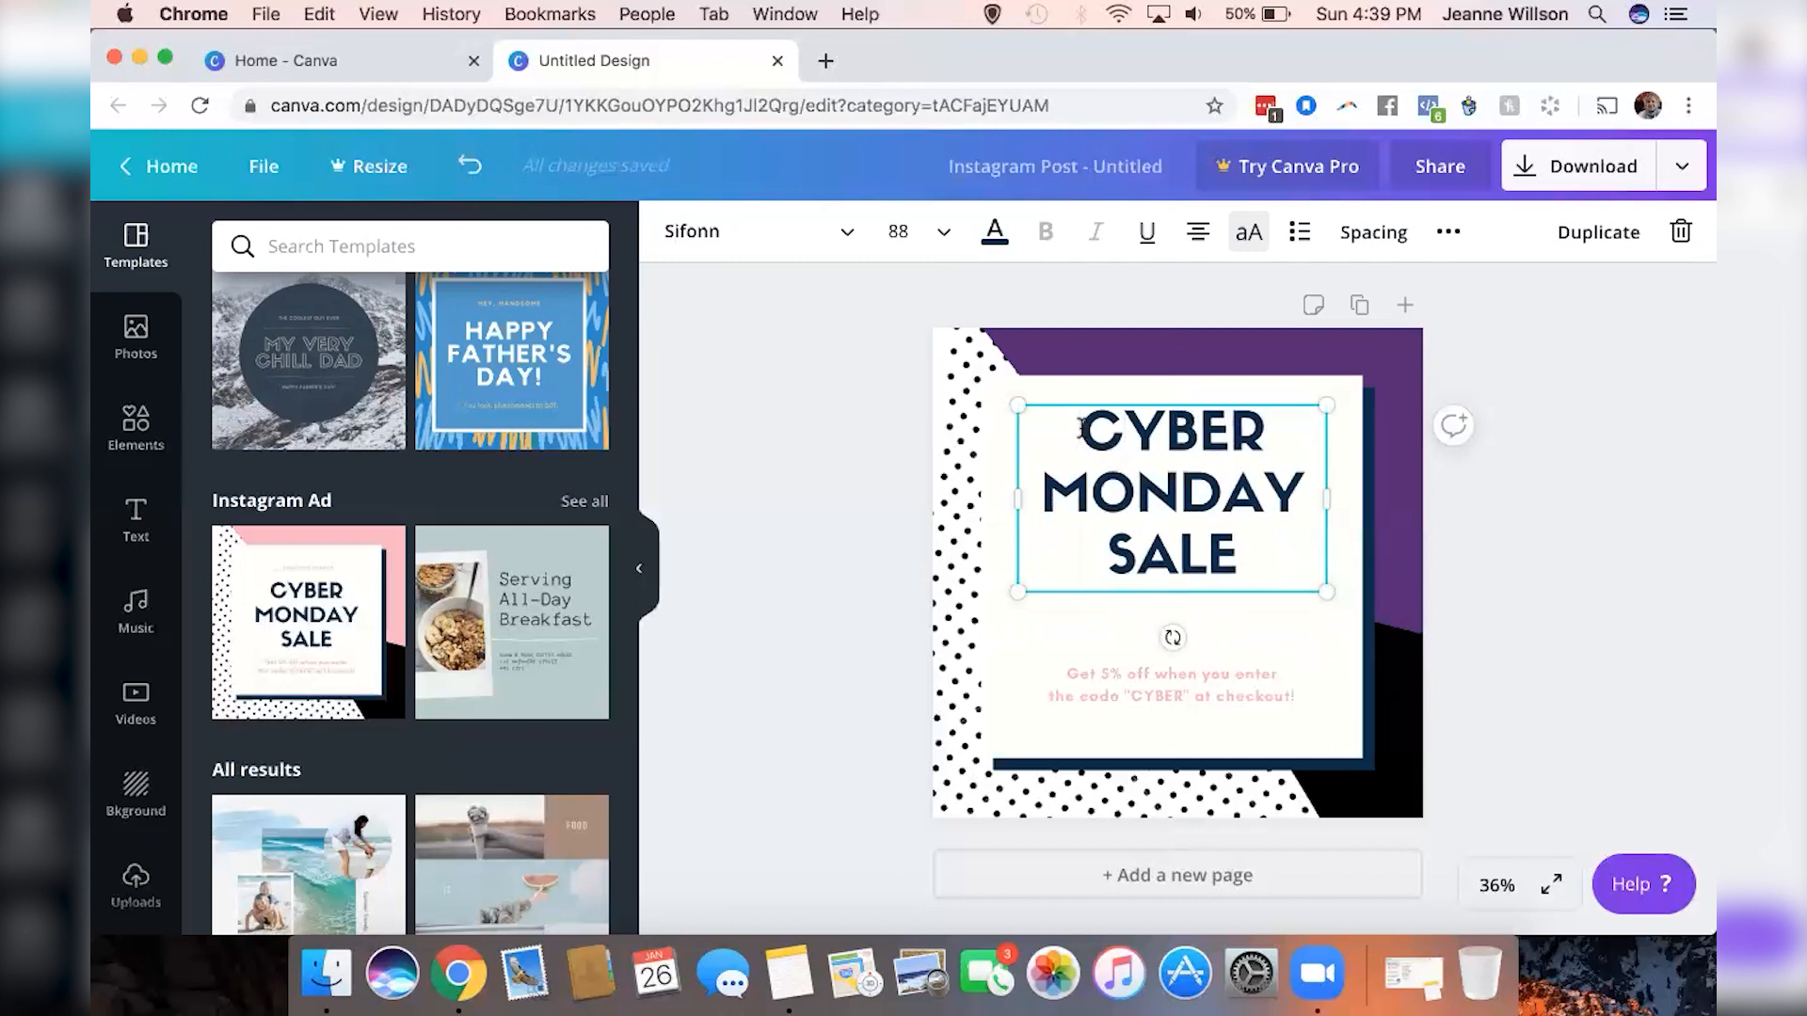
left_click_drag(1081, 430, 1233, 539)
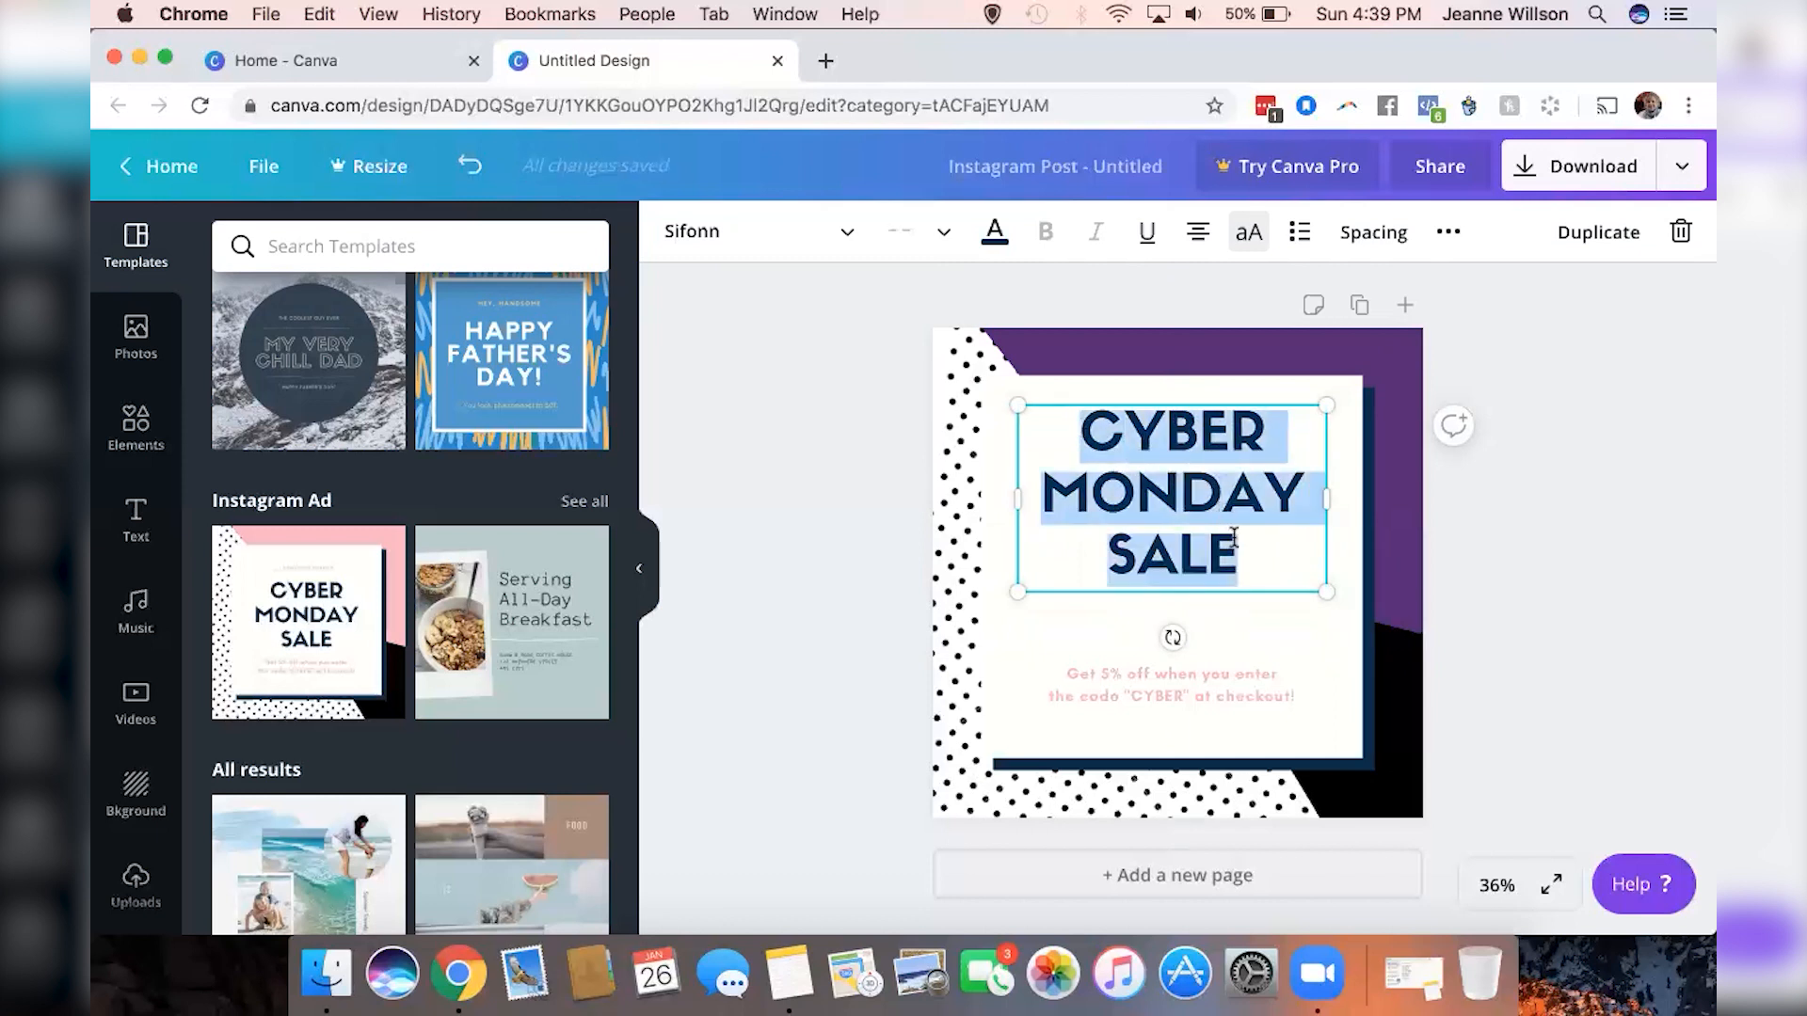
type("WEEKLY")
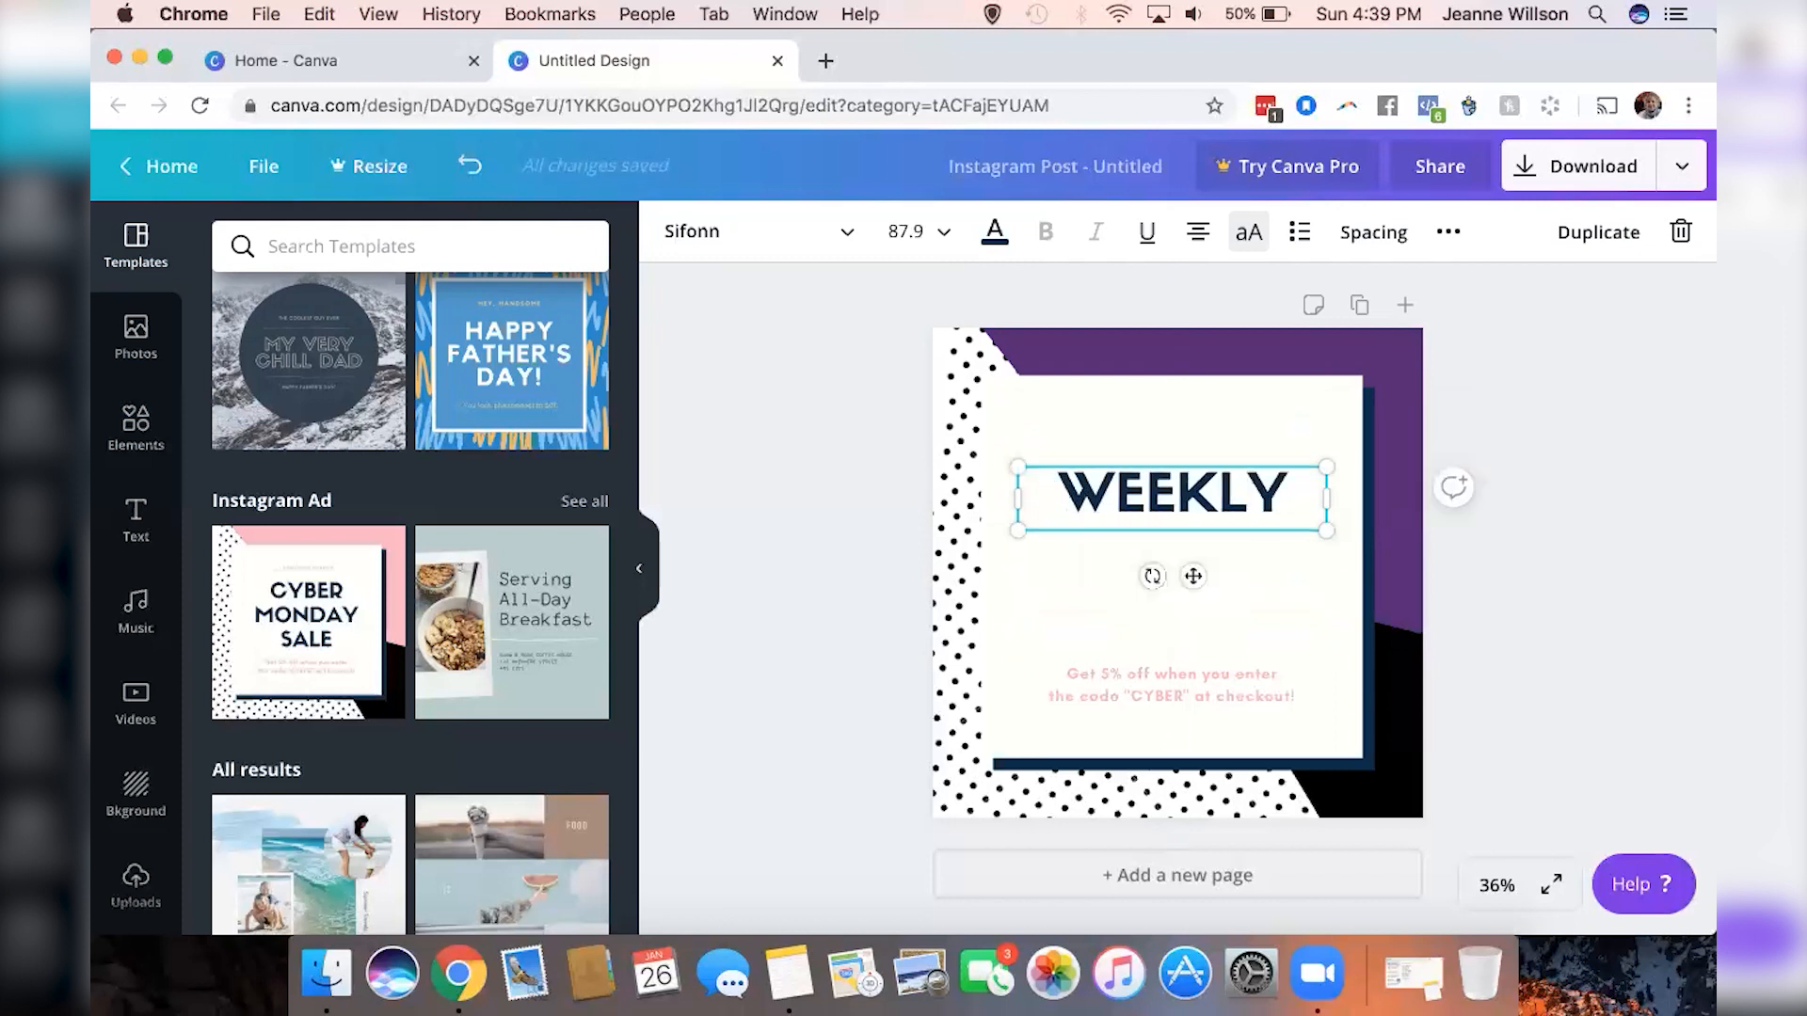
key("Return")
type("TRIVIA")
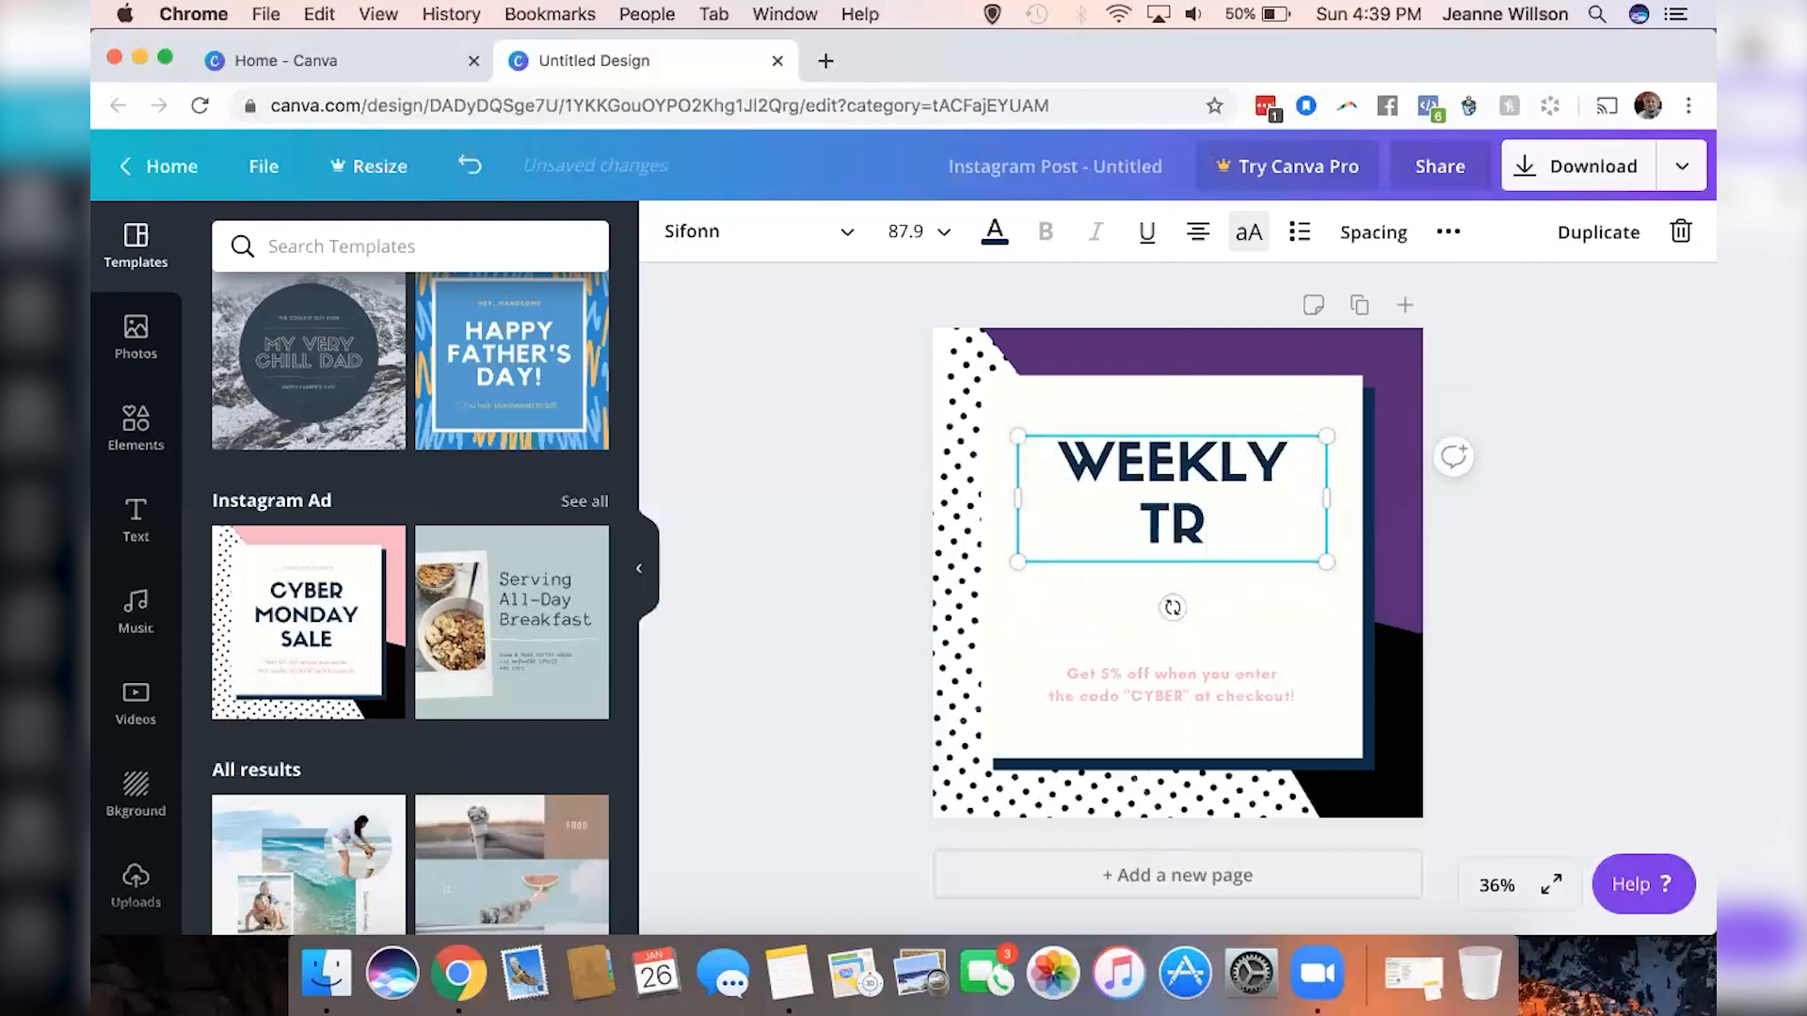
type("!")
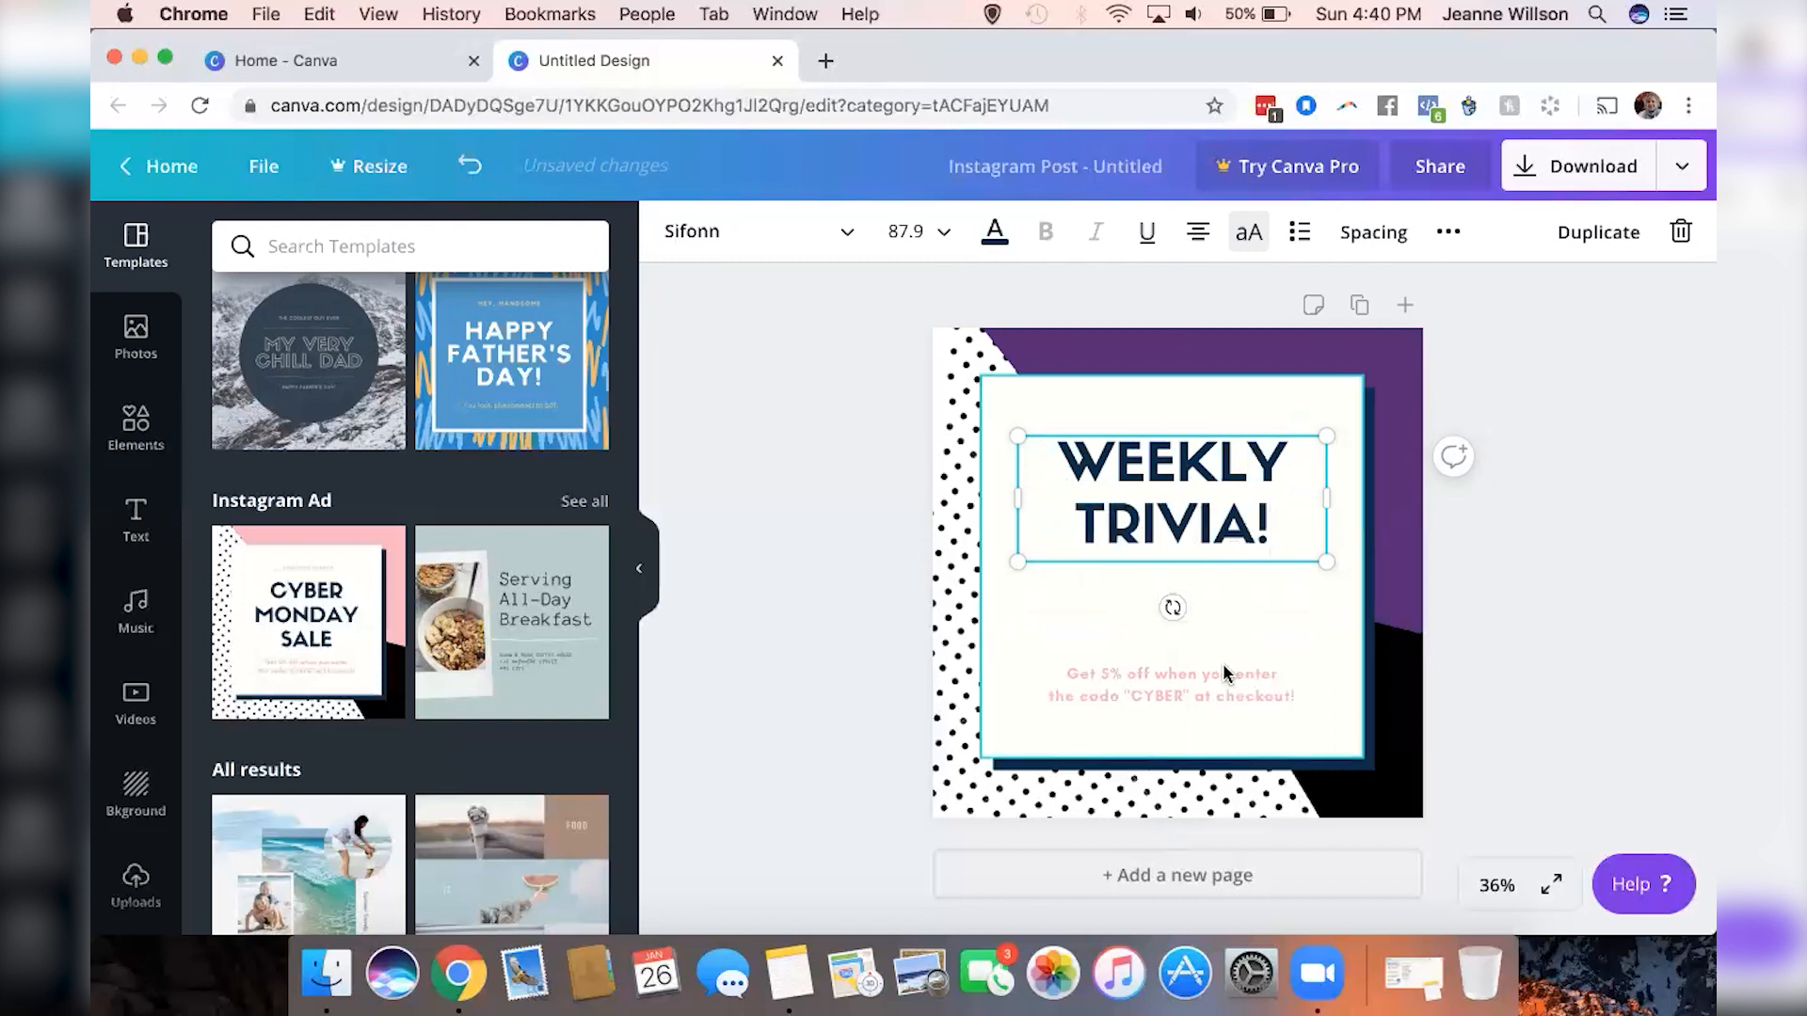
Recolour the entire WEEKLY TRIVIA! headline with the dark purple document colour
triple_click(1183, 506)
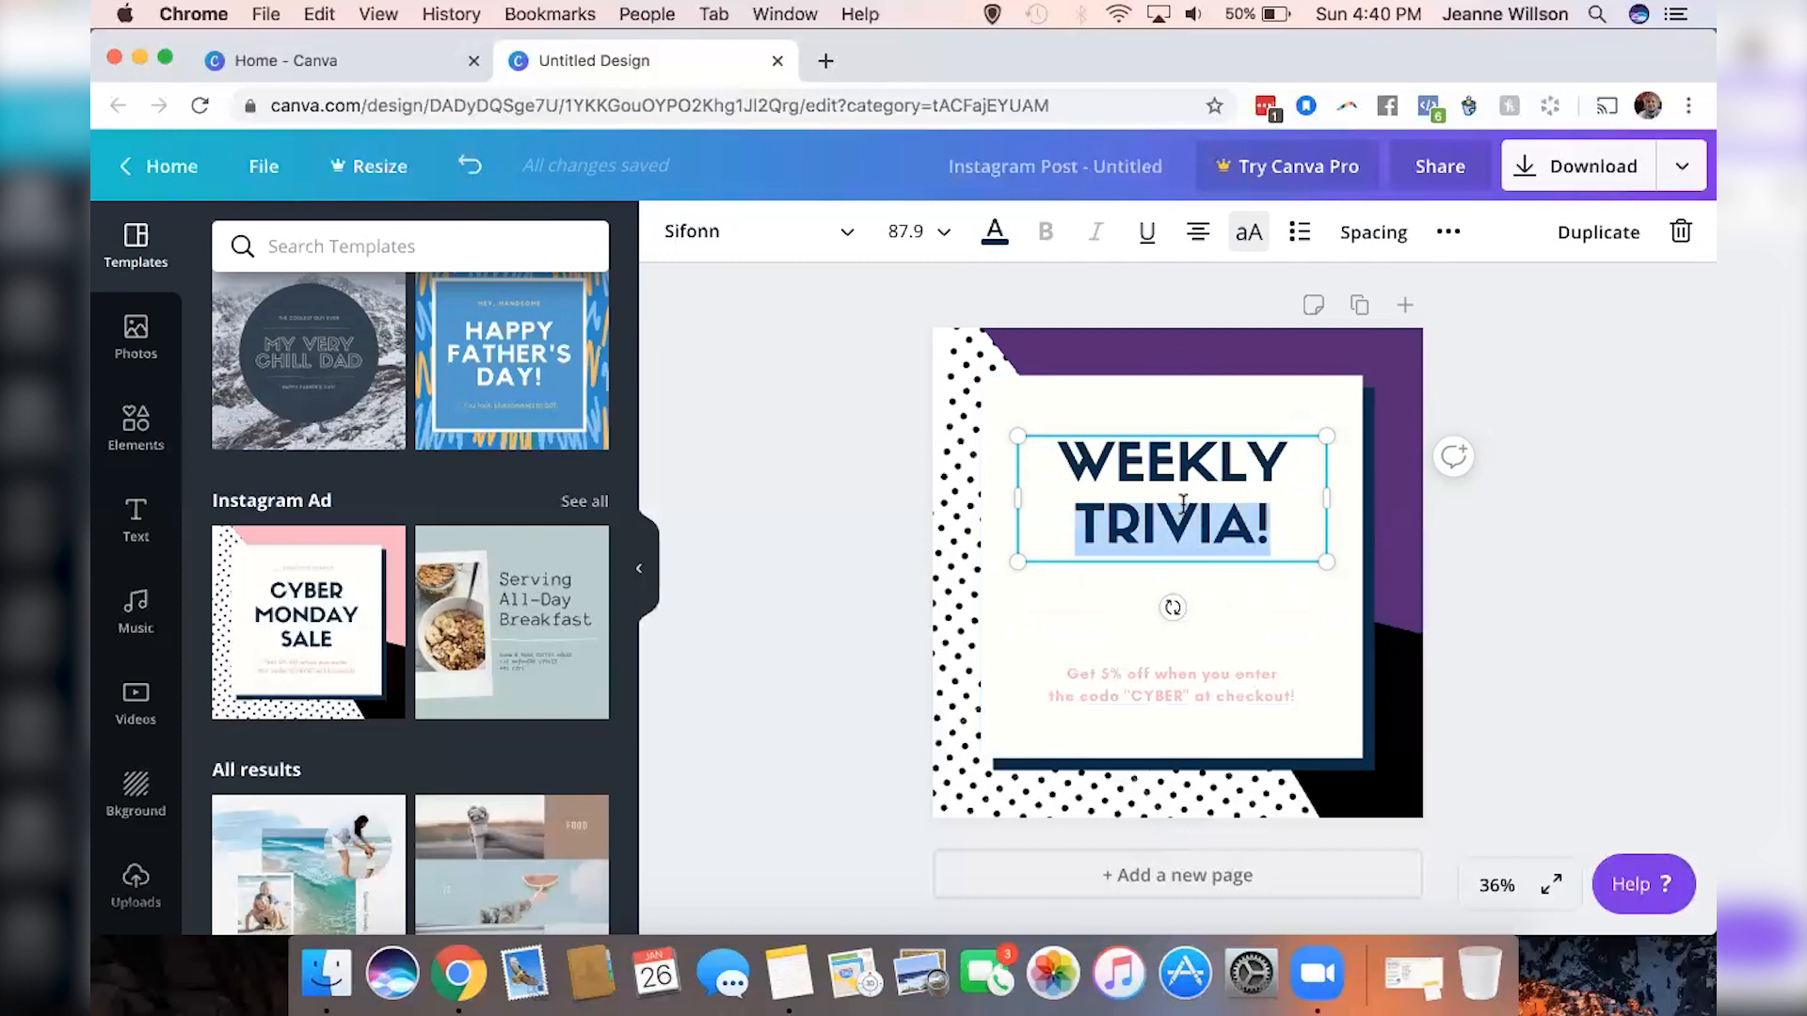
triple_click(1067, 460)
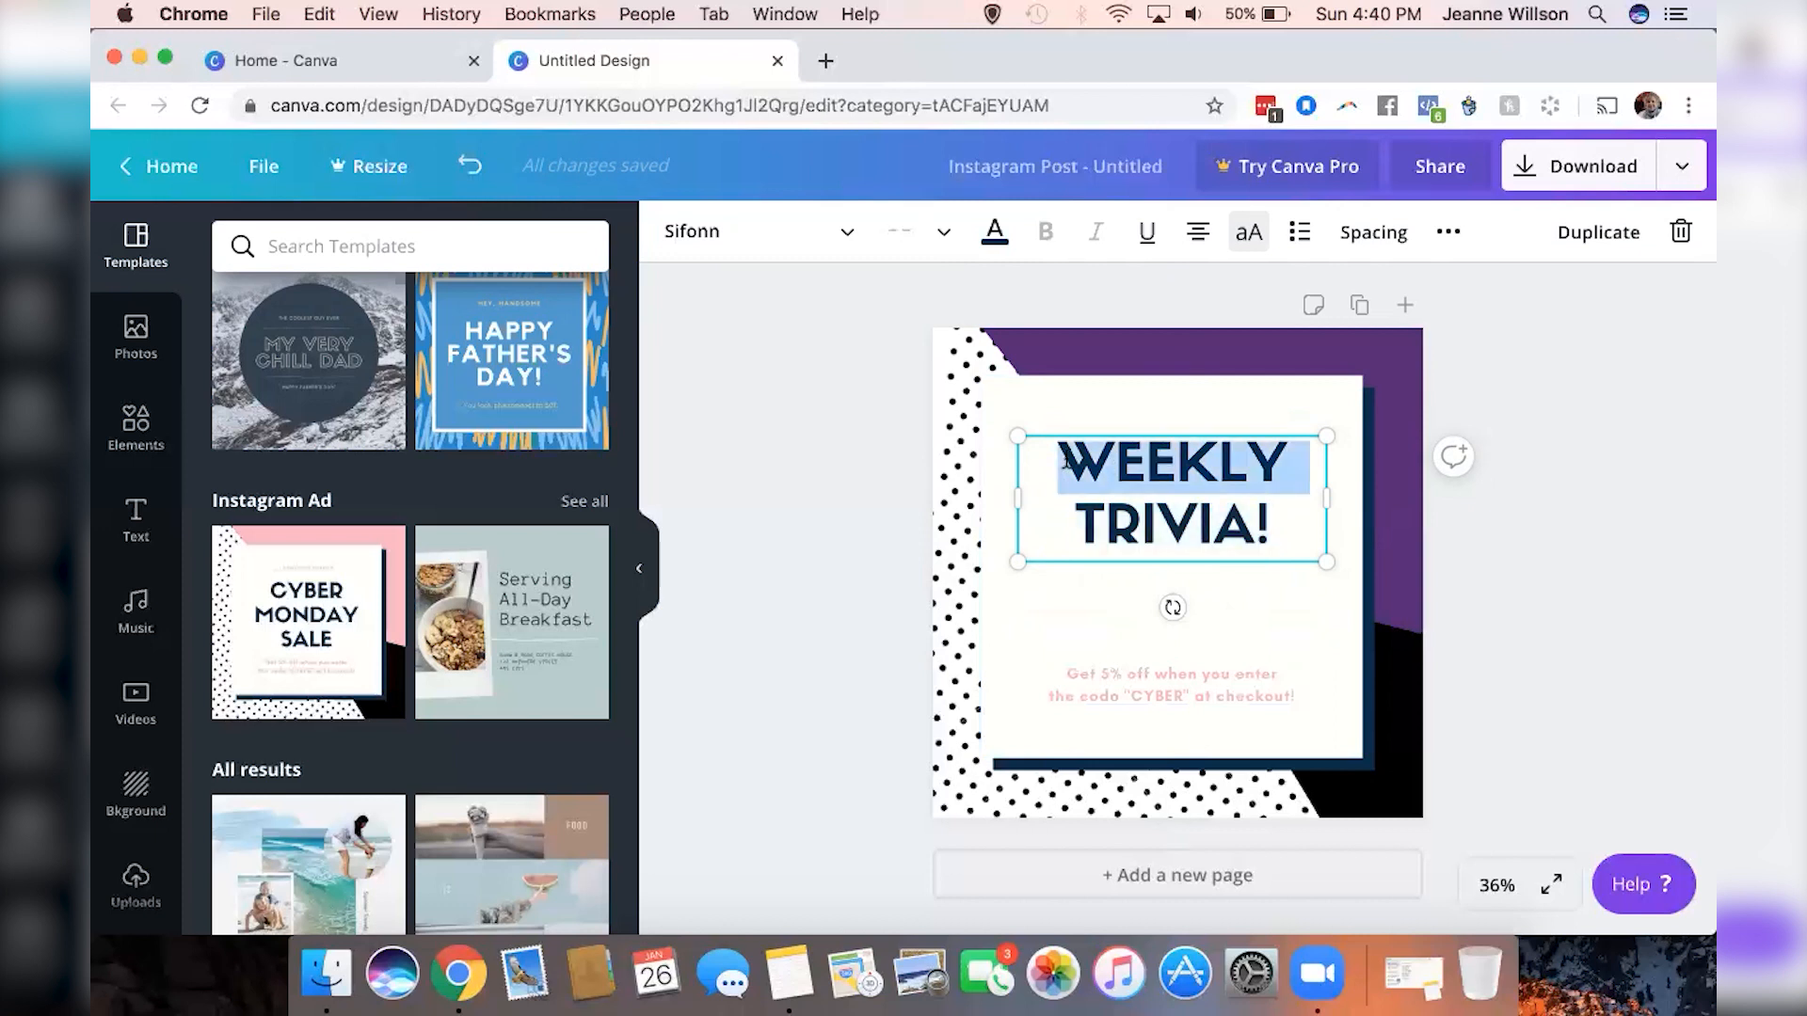
left_click(1075, 455)
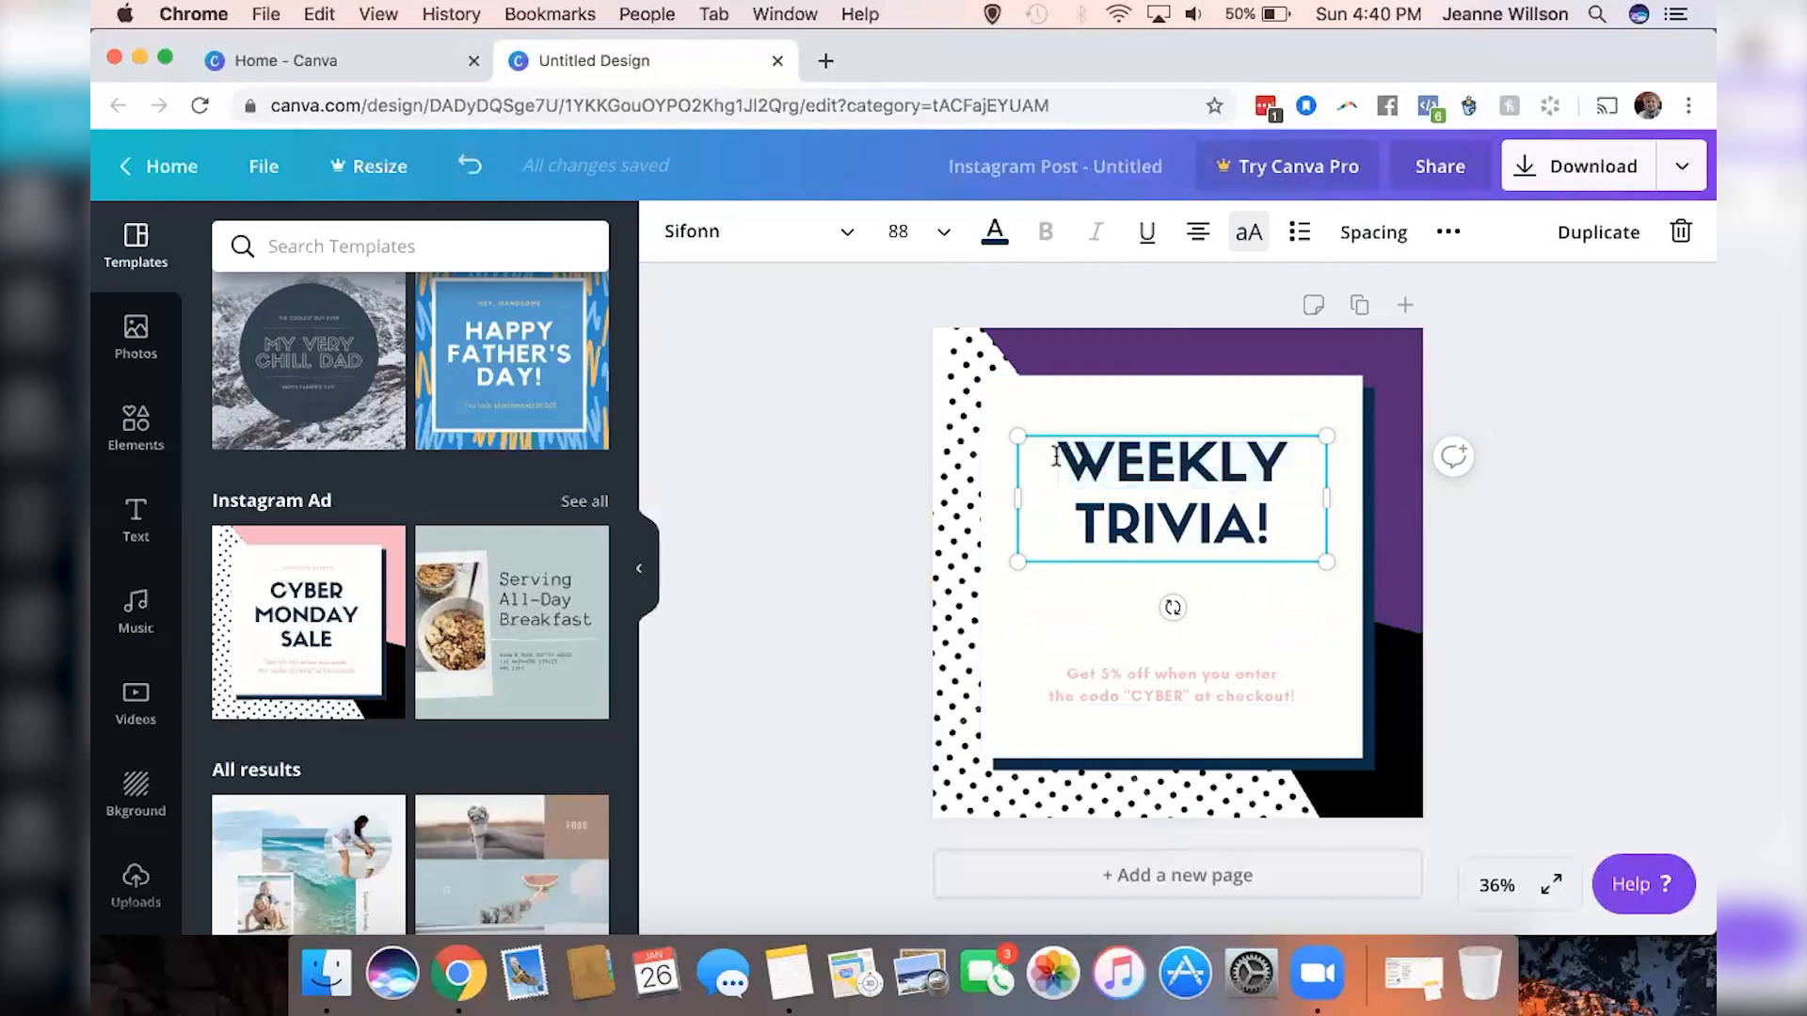
left_click_drag(1056, 458, 1298, 512)
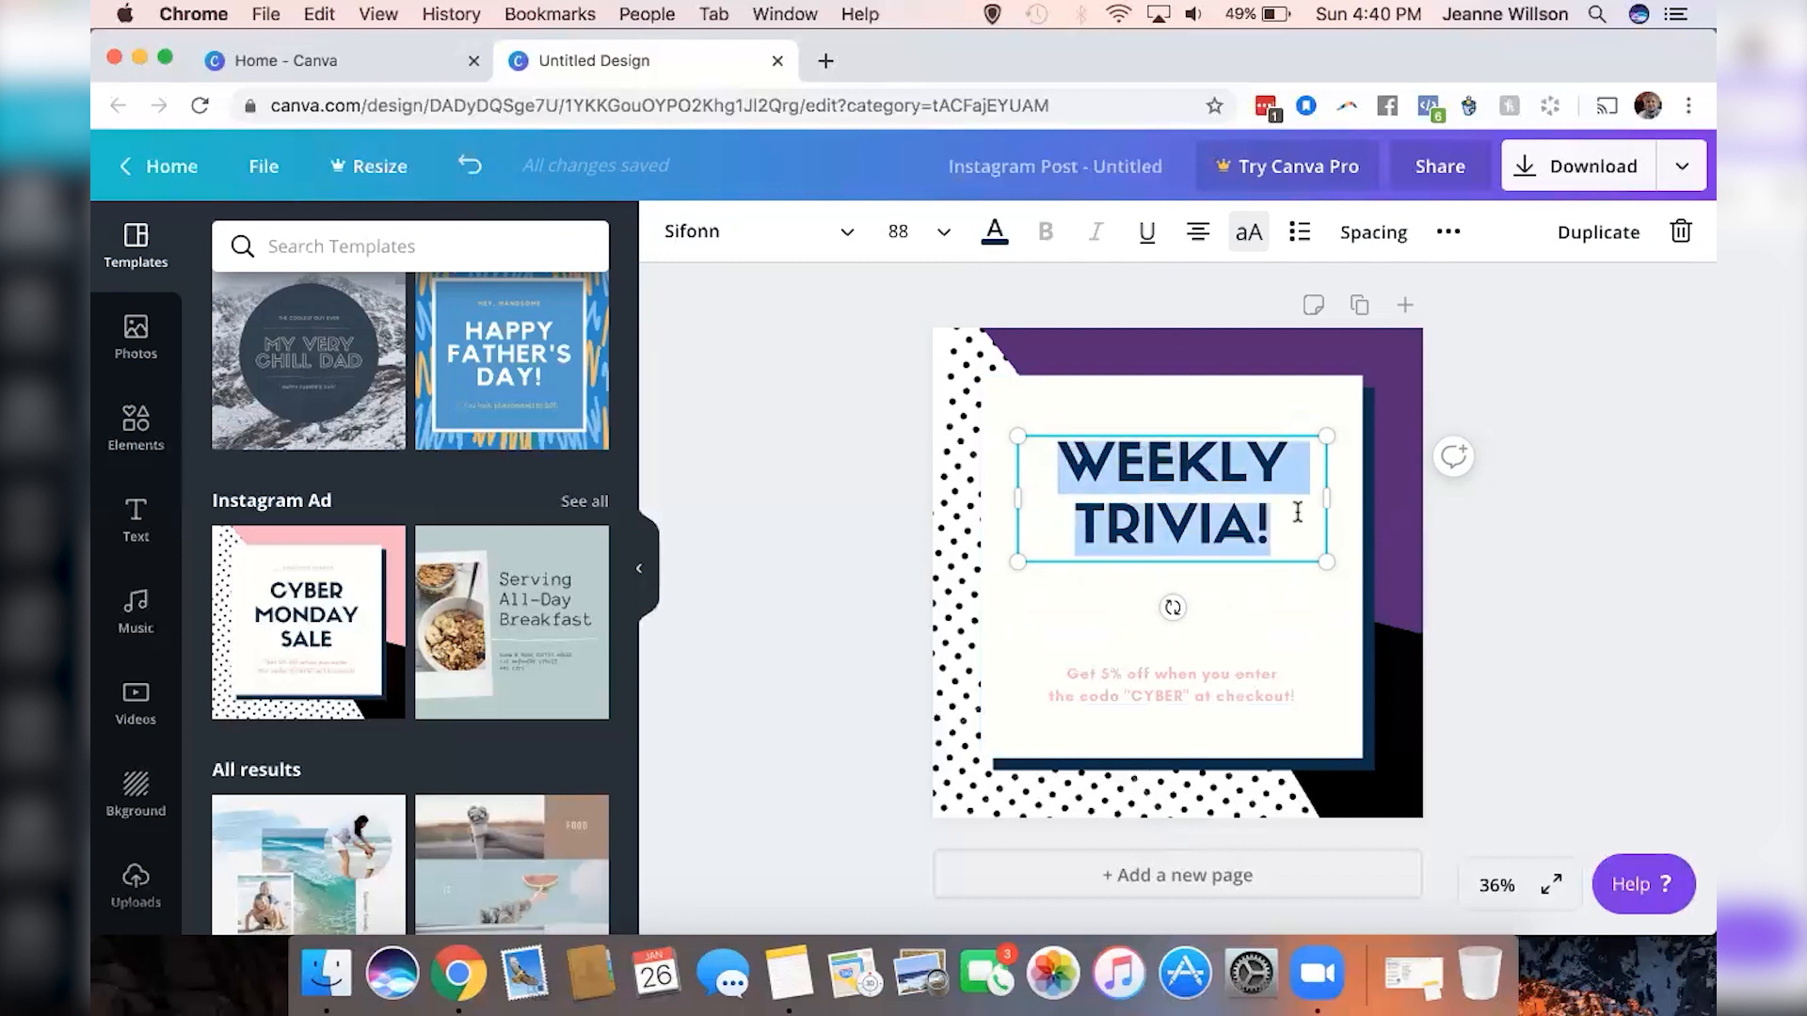
left_click(994, 231)
left_click(377, 492)
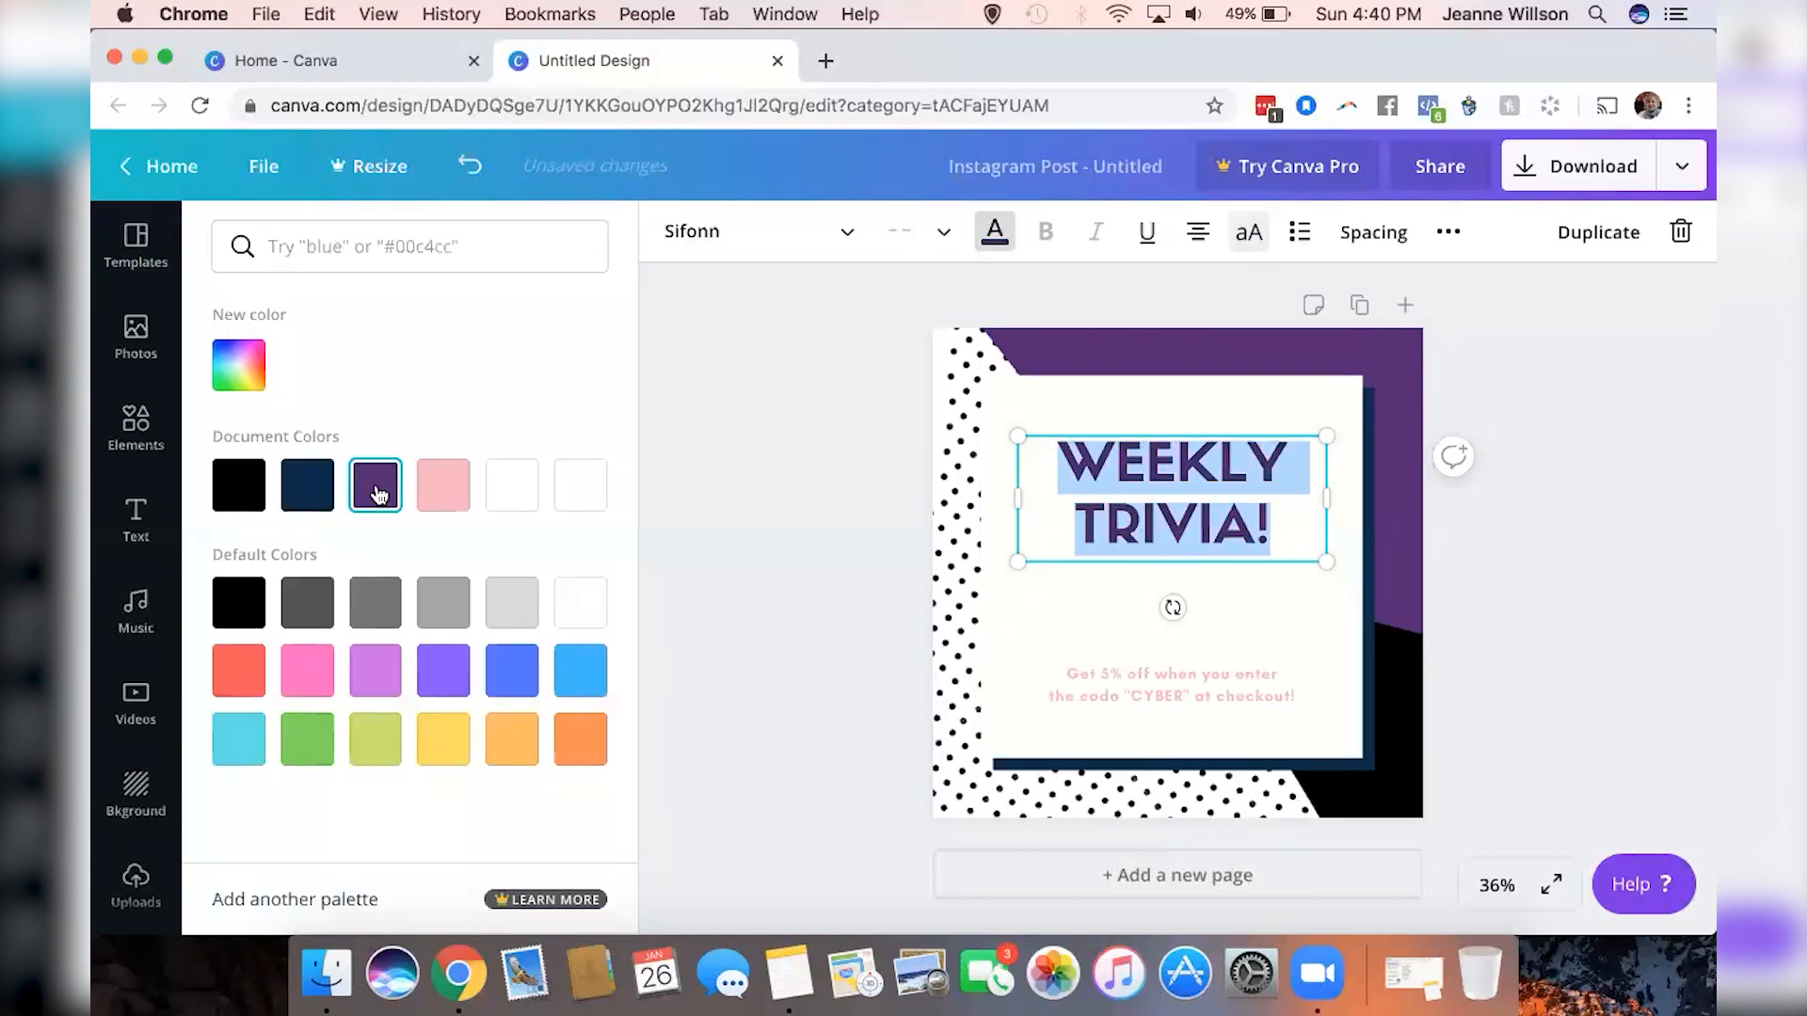
left_click(766, 505)
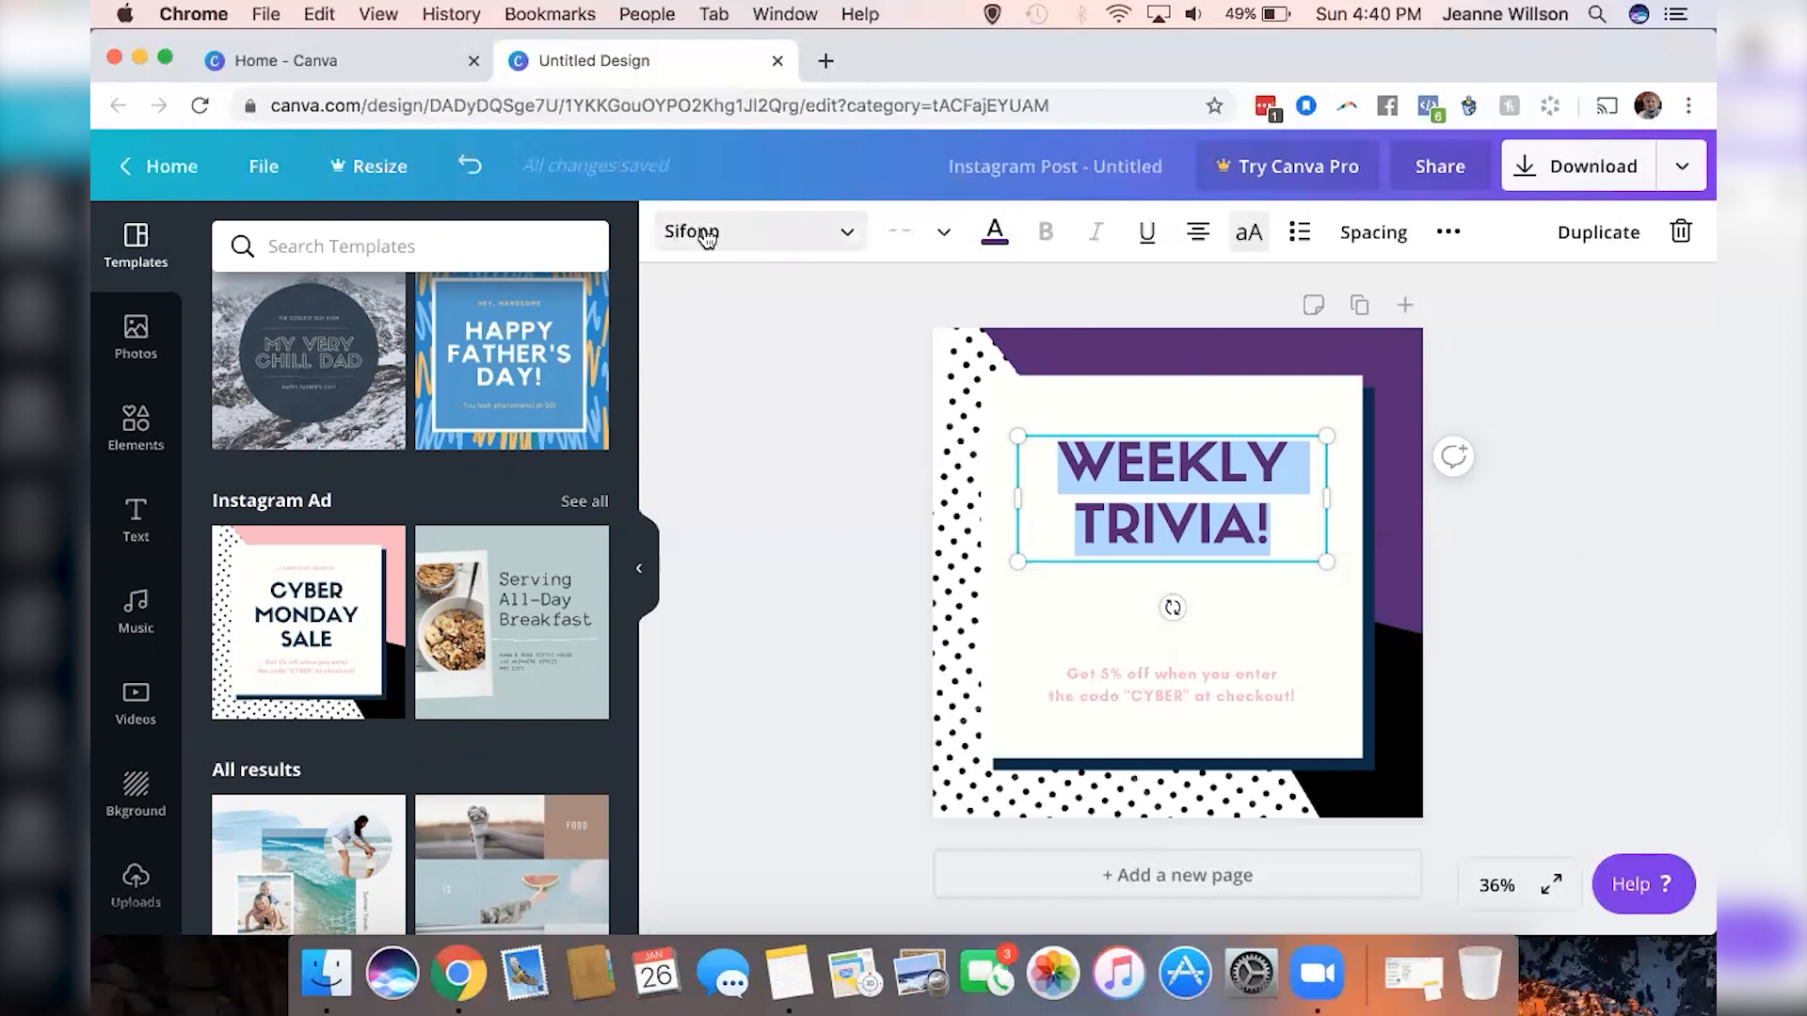
Examine the available fonts, font sizes and additional text options for the WEEKLY TRIVIA! headline
left_click(849, 230)
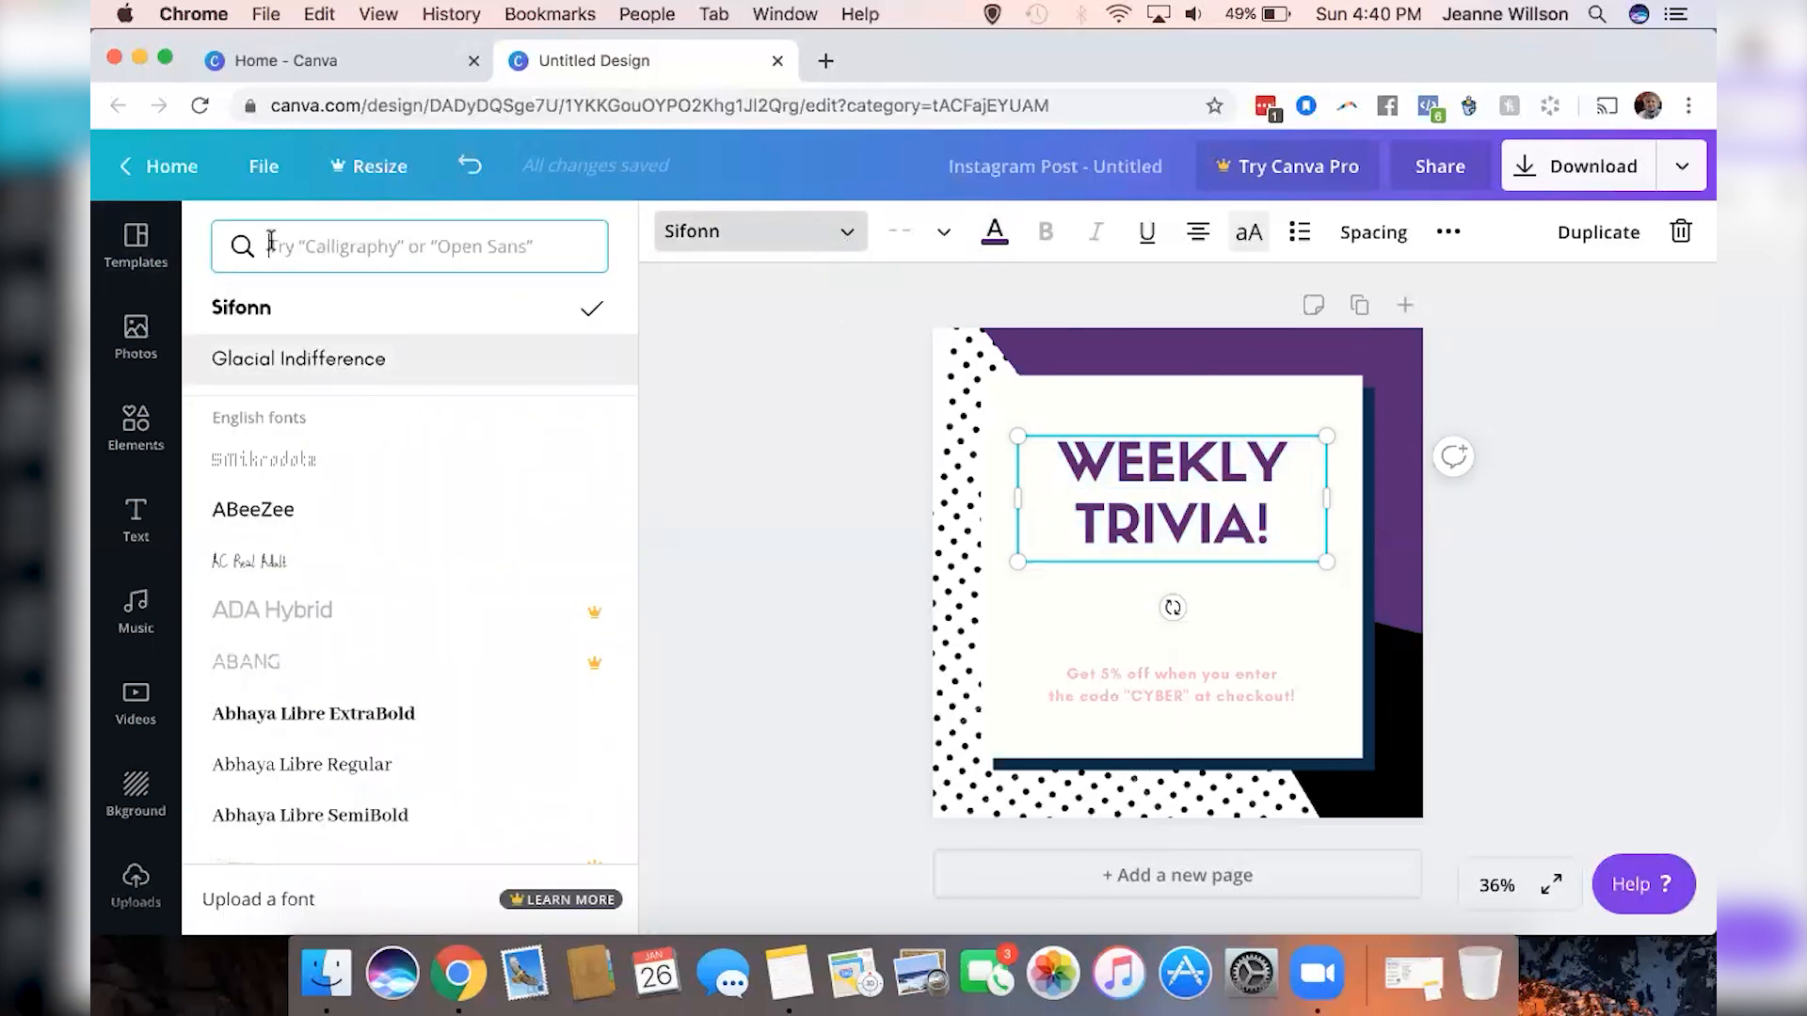
left_click(468, 253)
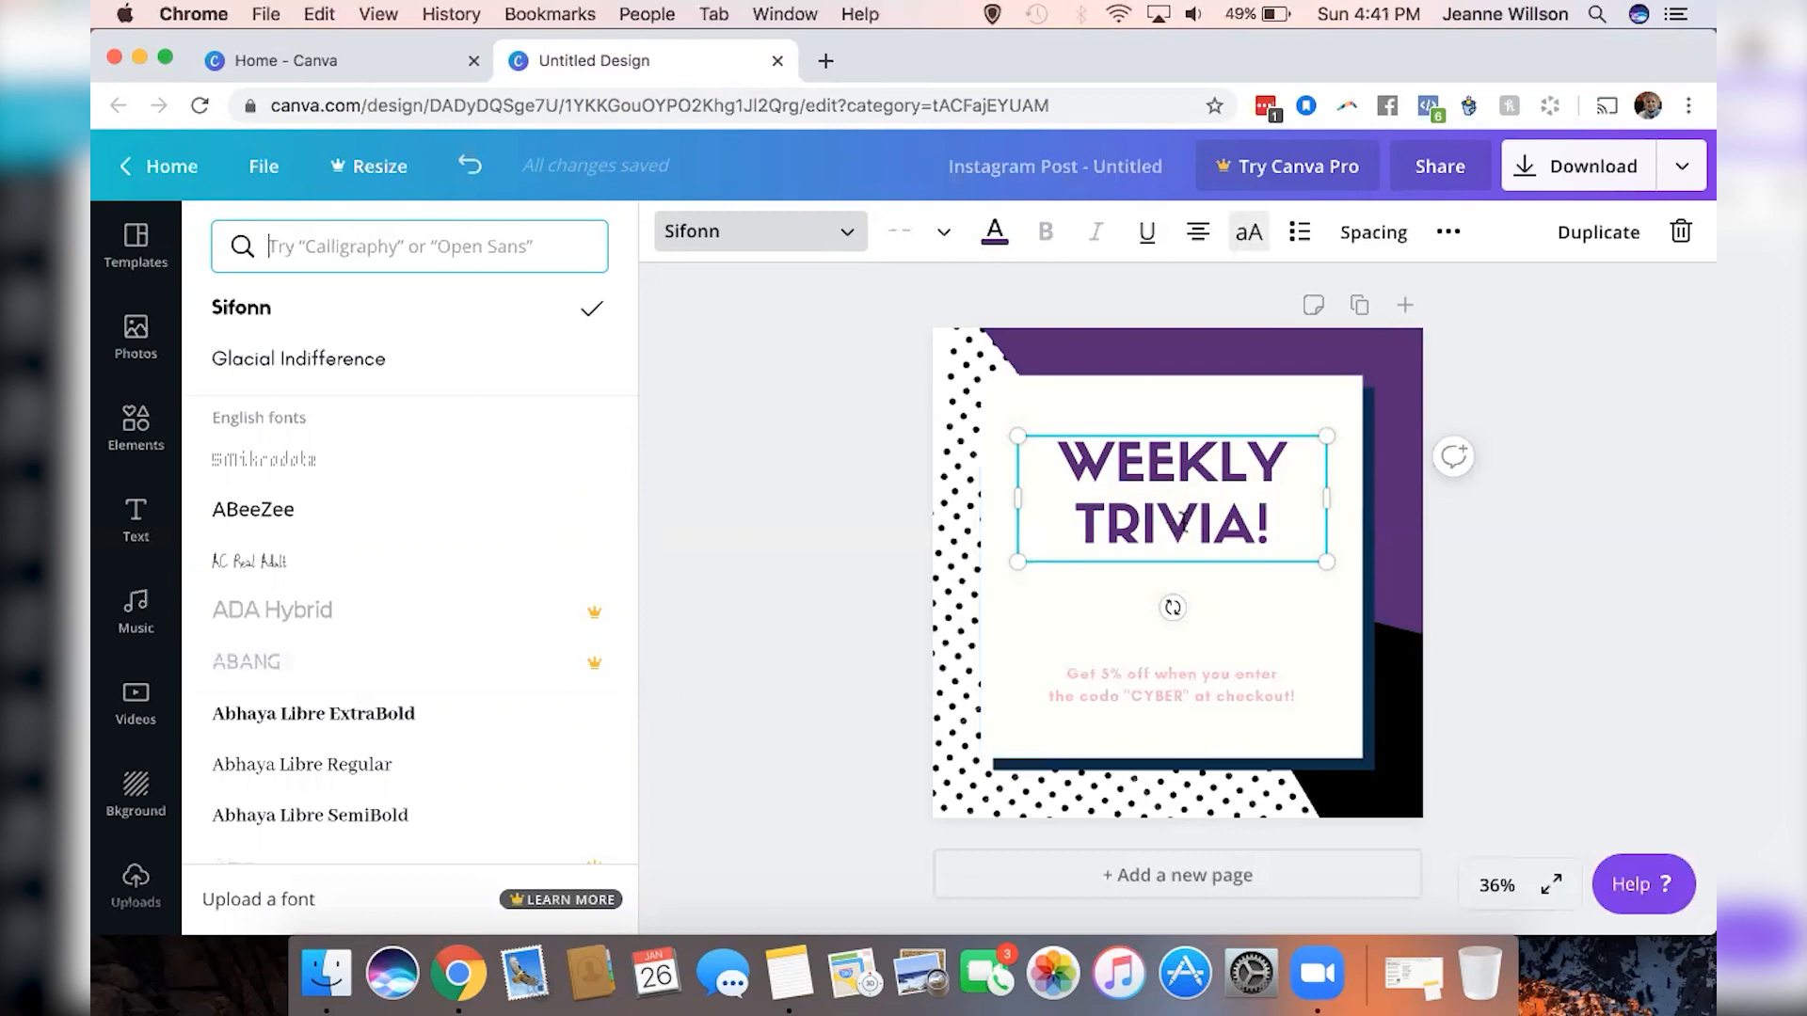
left_click(855, 544)
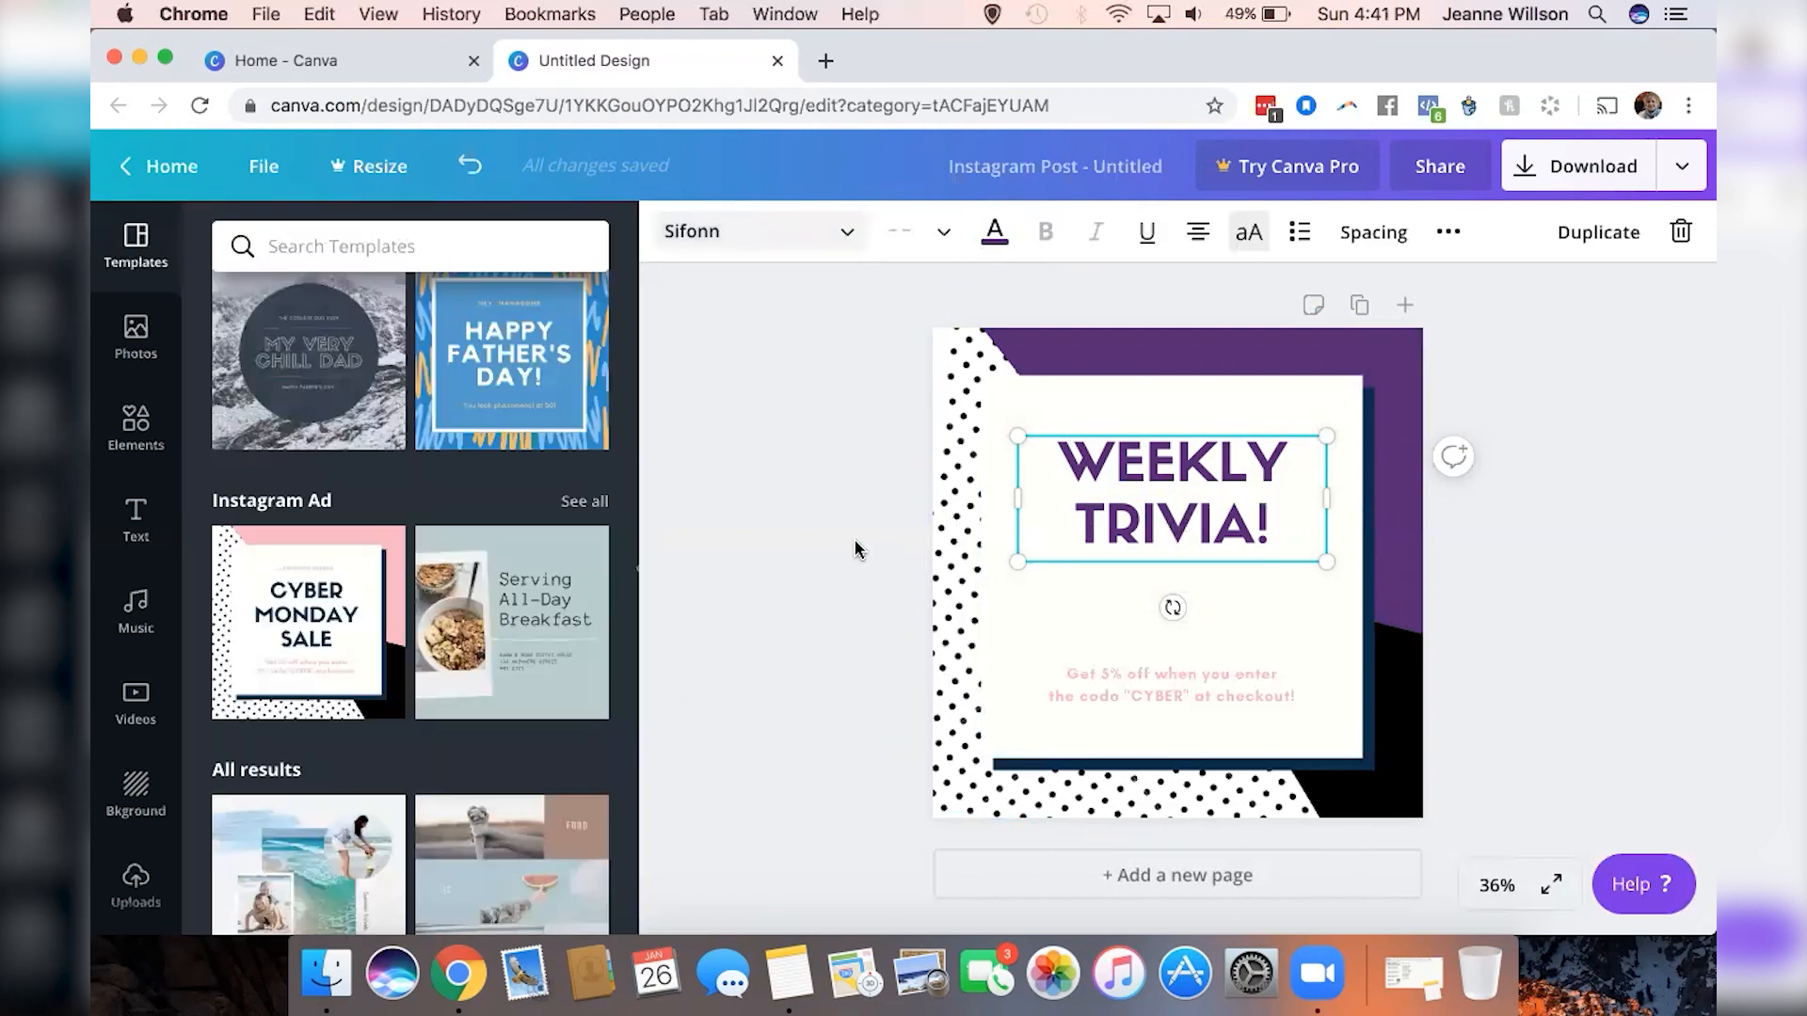
double_click(1180, 493)
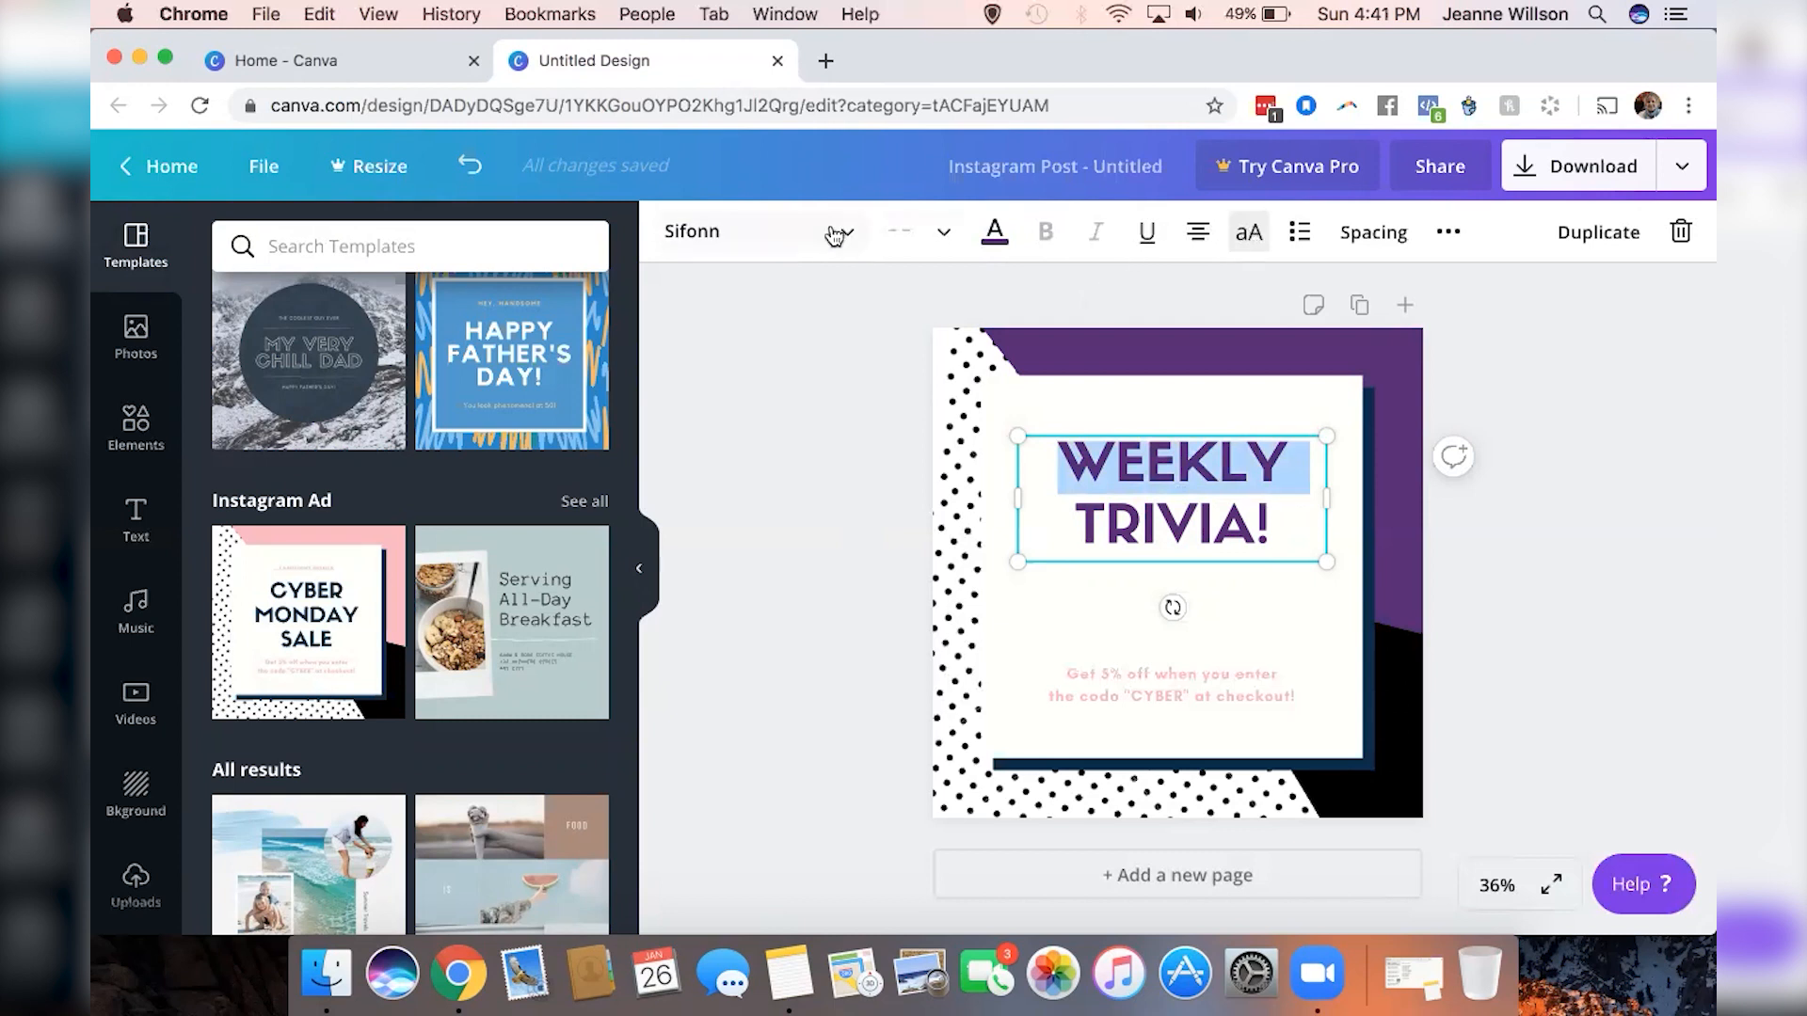
left_click(781, 233)
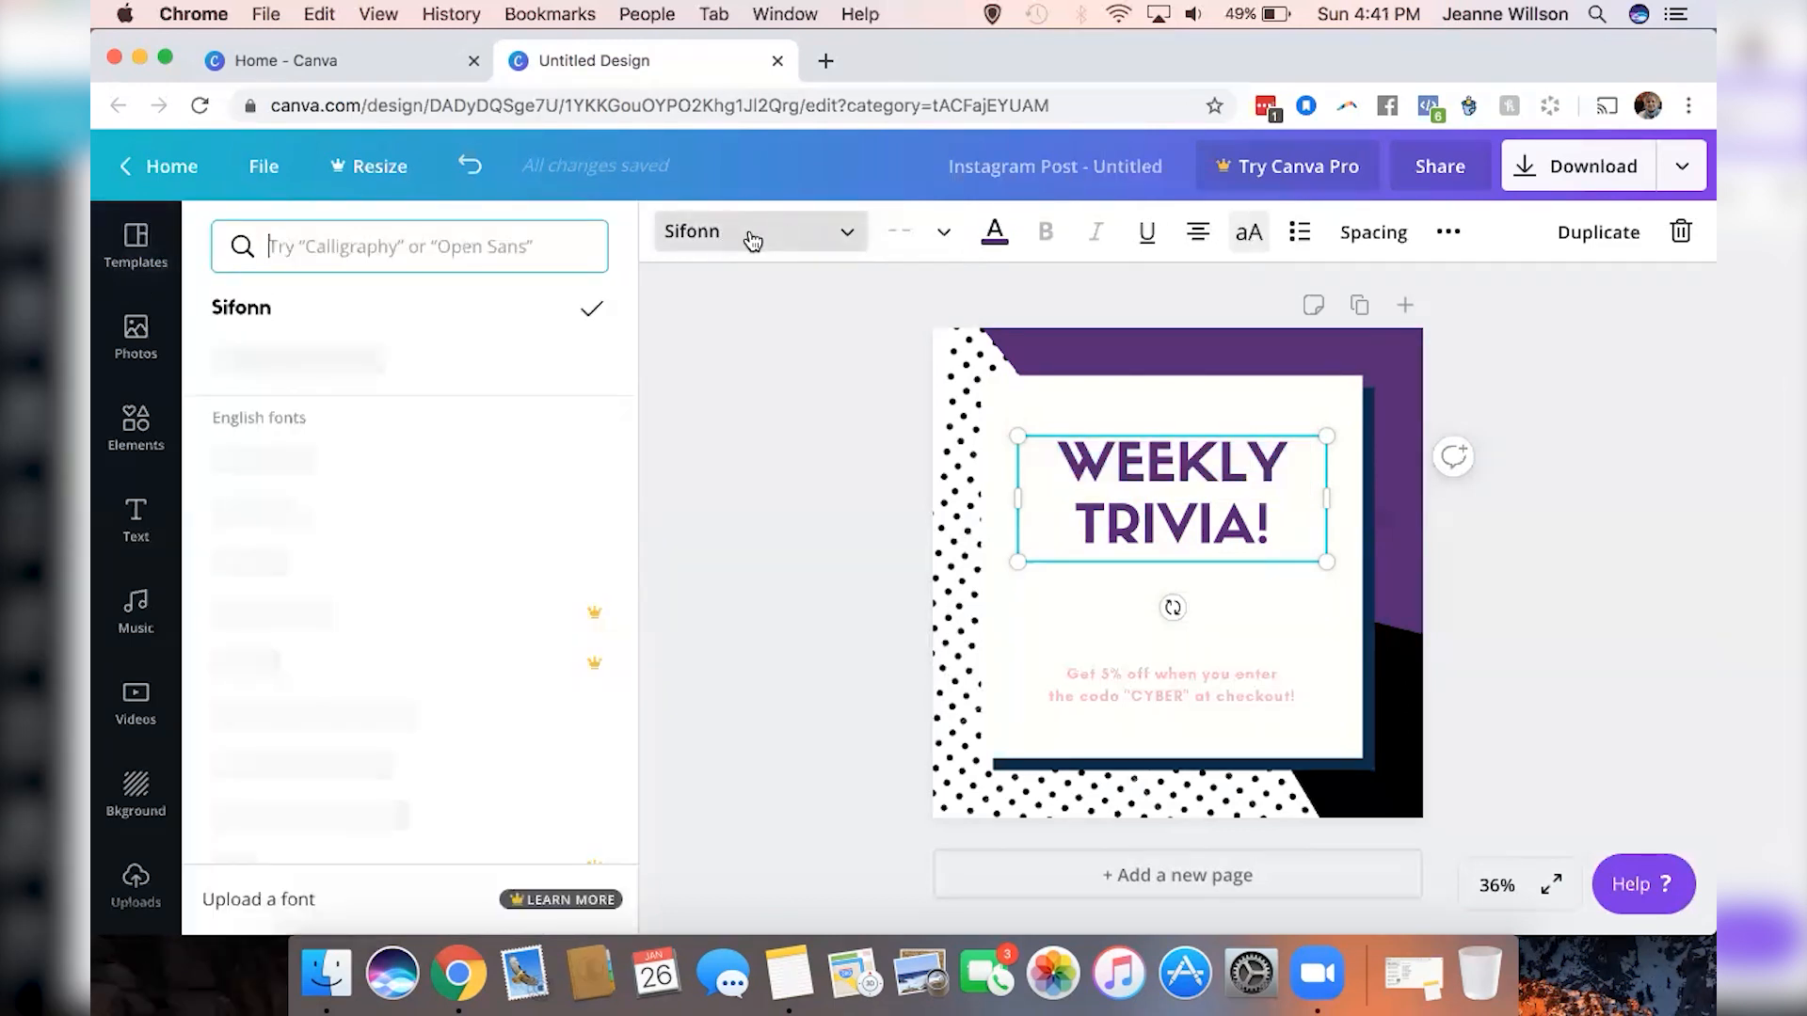
left_click(901, 234)
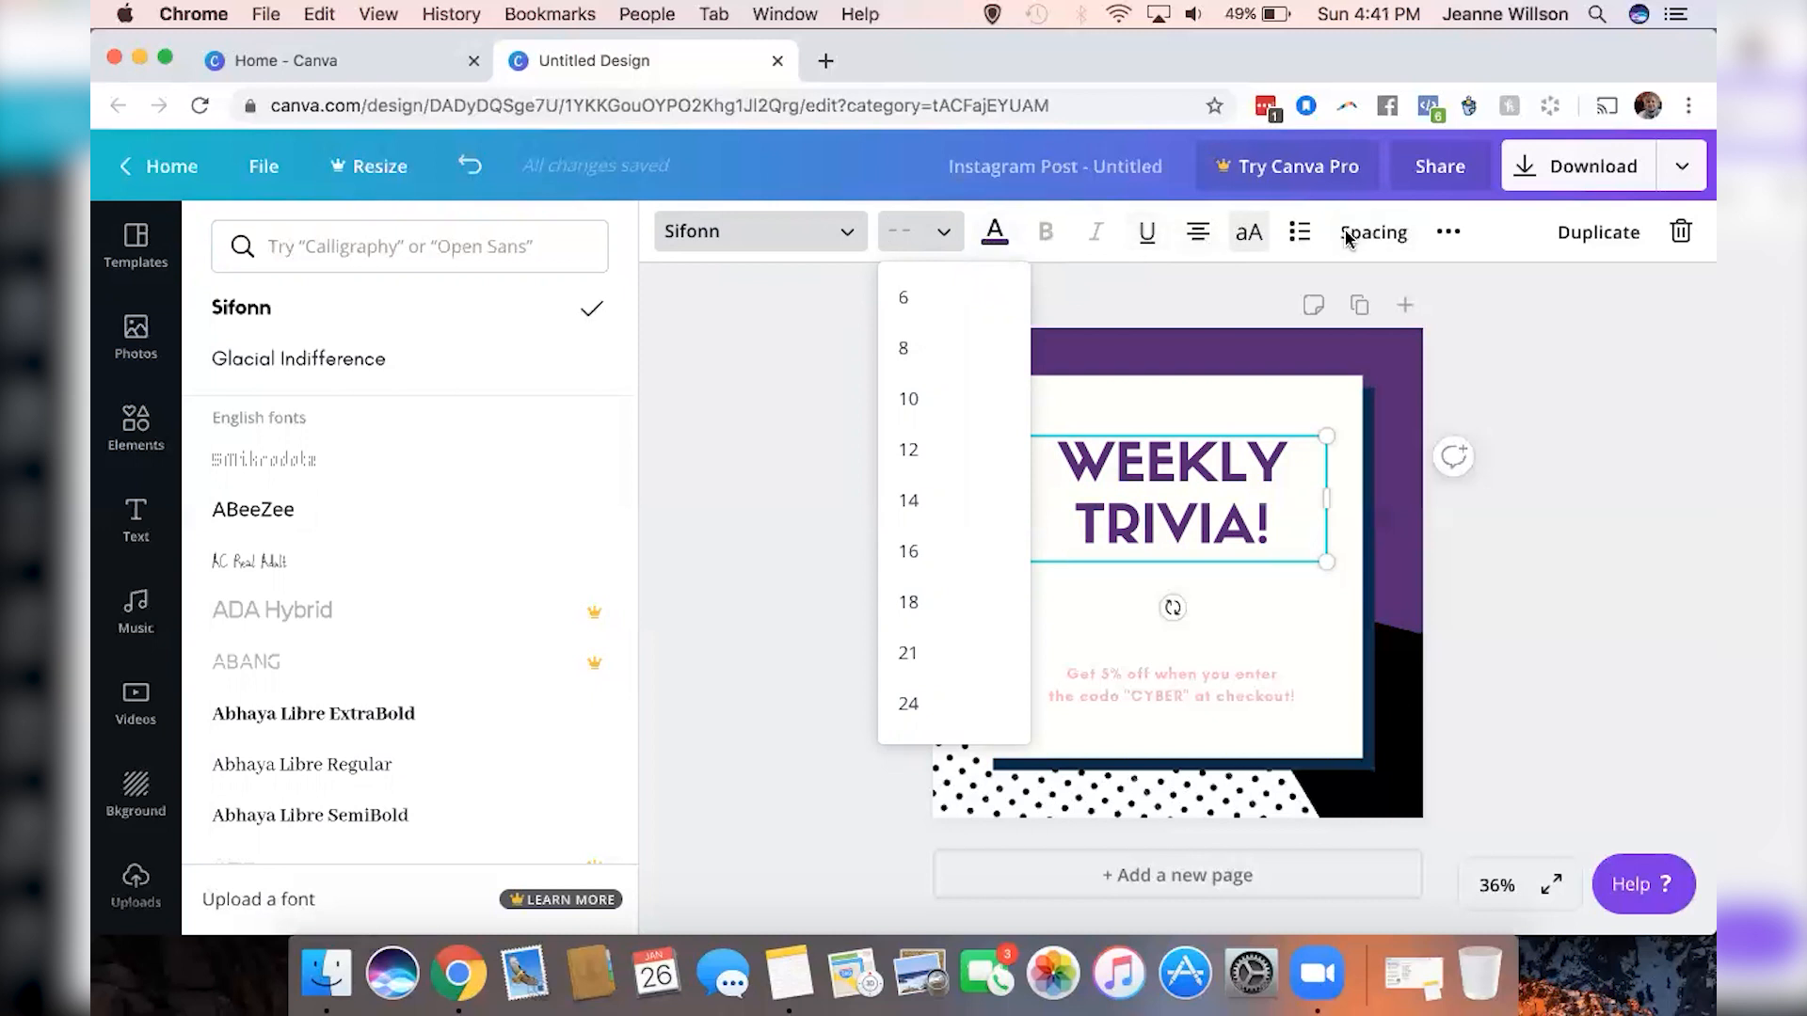
left_click(1449, 231)
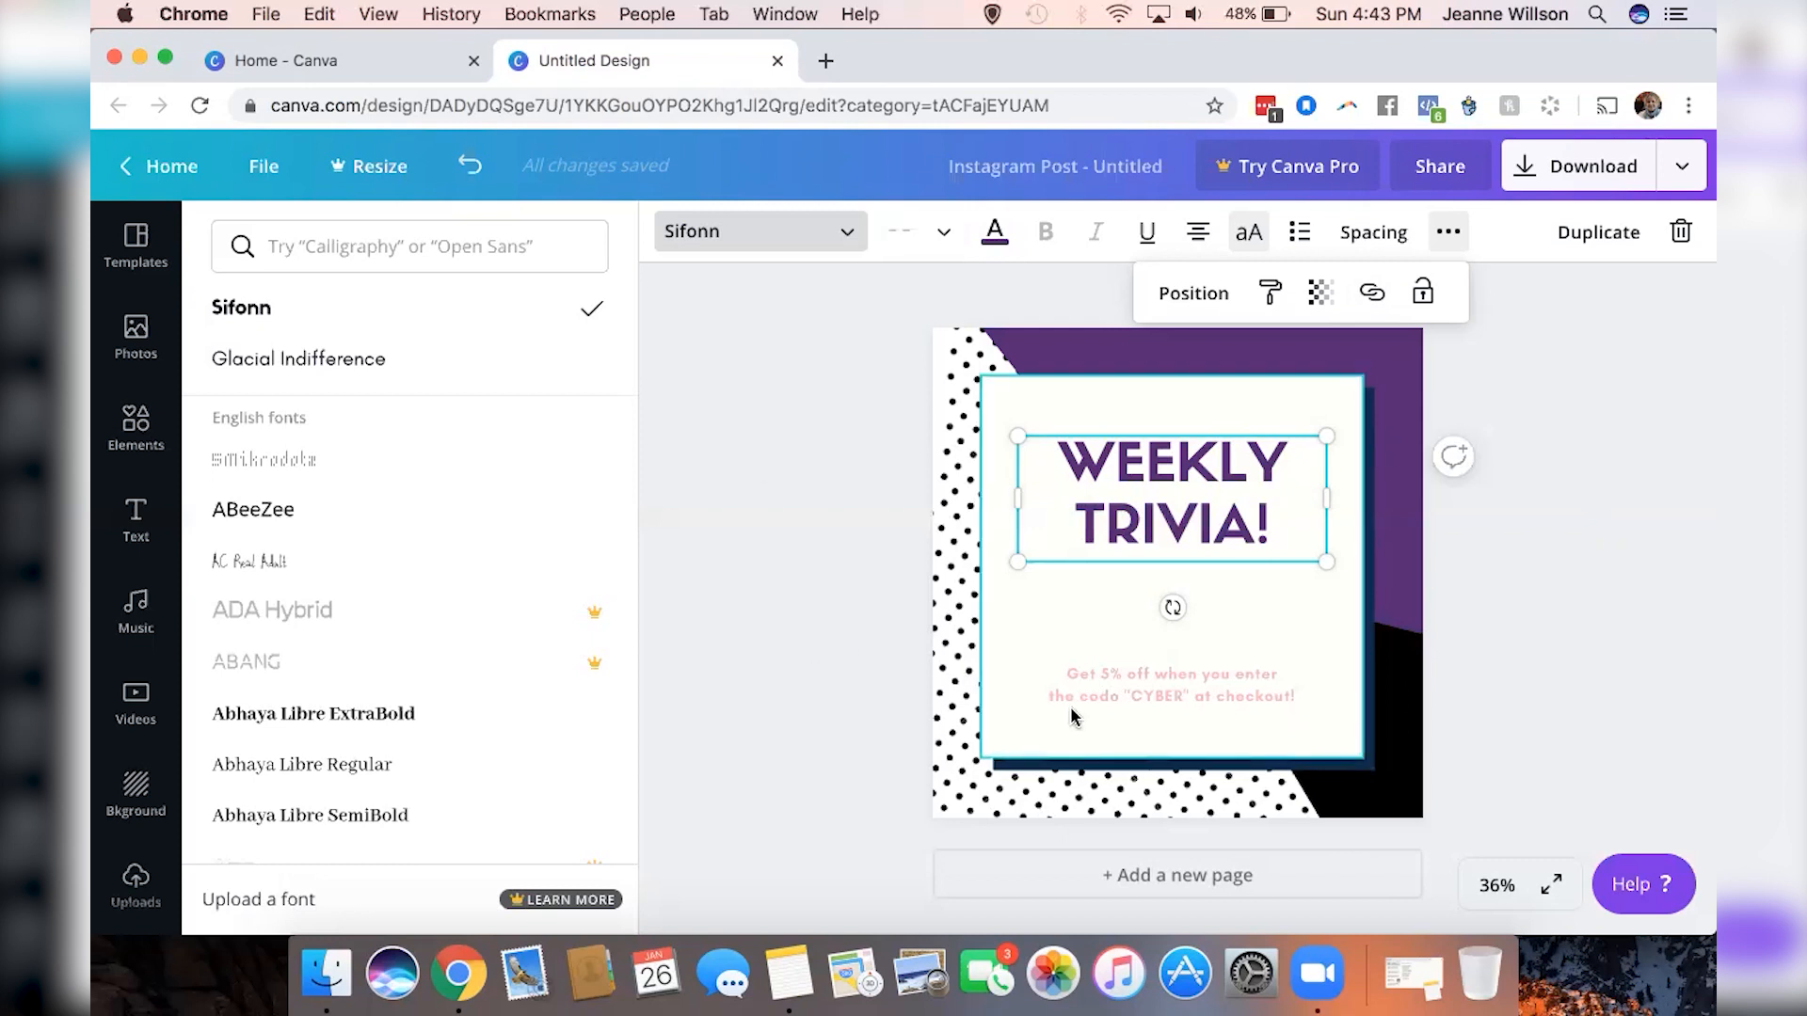
Move the pink discount text directly below the headline and replace it with "GUESS THE RIGHT ANSWER FOR A CHANCE TO WIN A PRIZE!"
left_click(1138, 698)
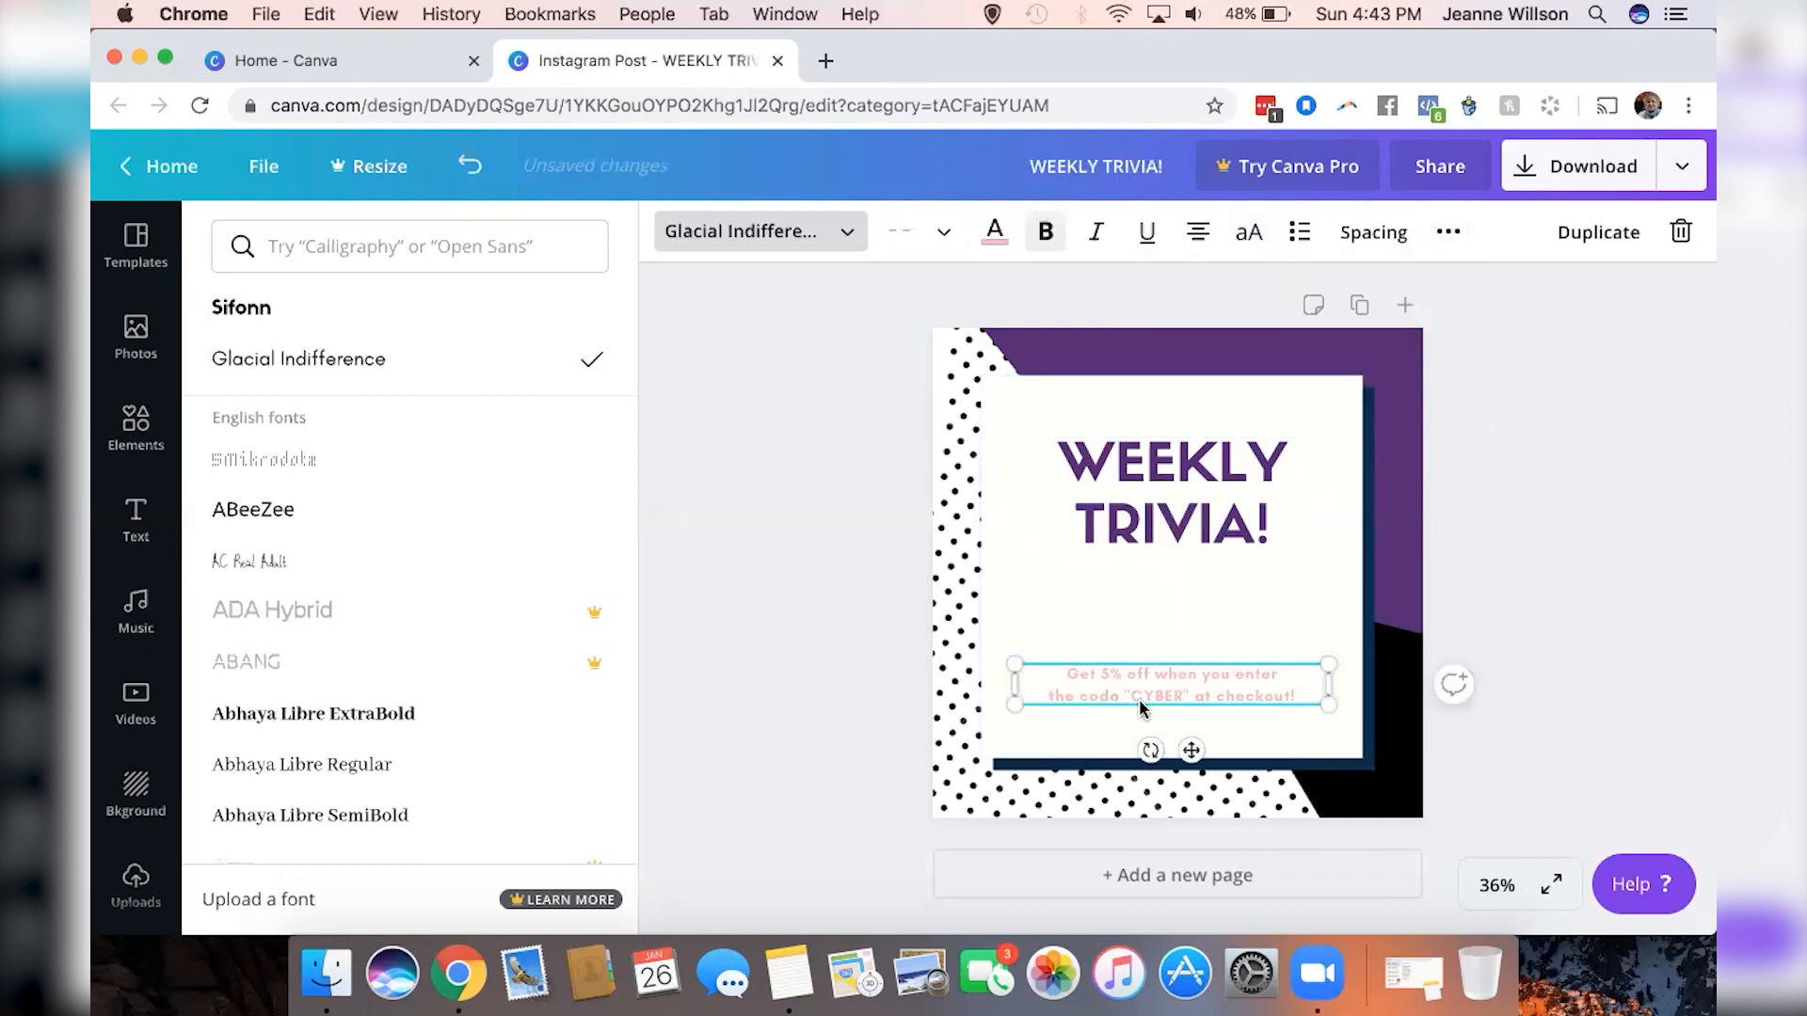
left_click_drag(1150, 675, 1157, 576)
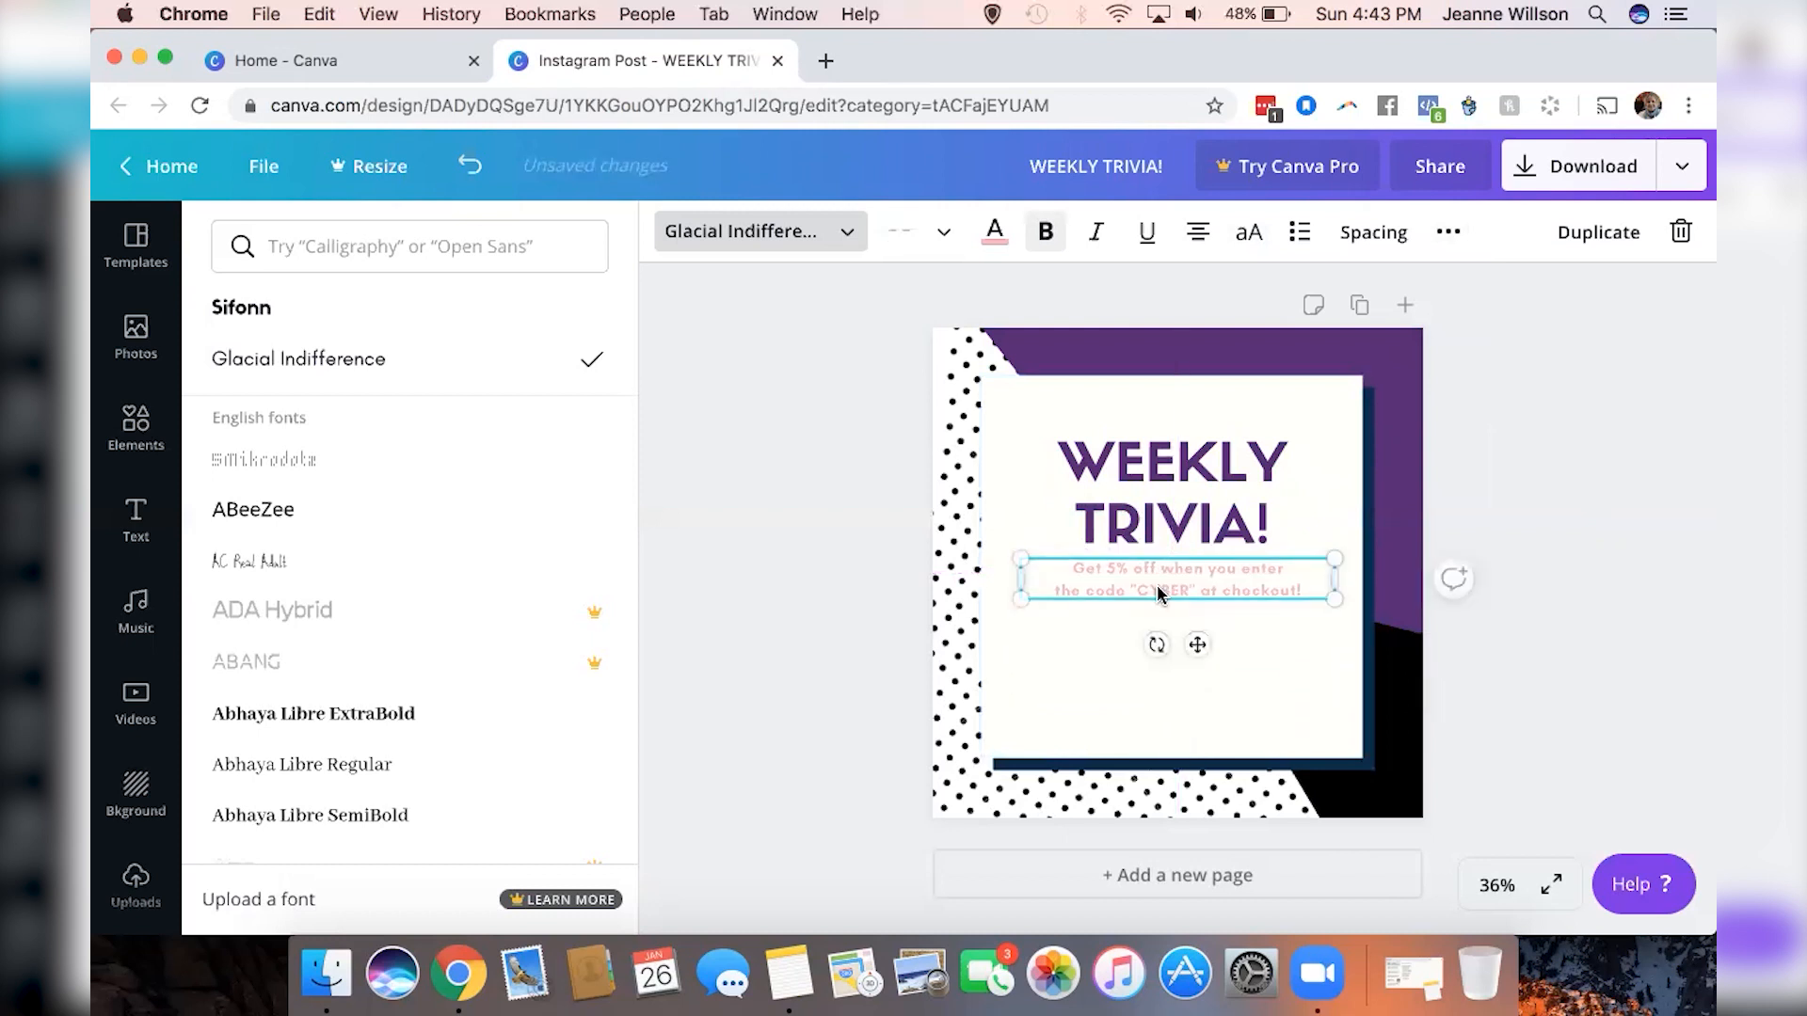
left_click(1076, 578)
key("super+a")
type("GUESS THE RIGHT ANSWER FOR A CHANCE TO WIN")
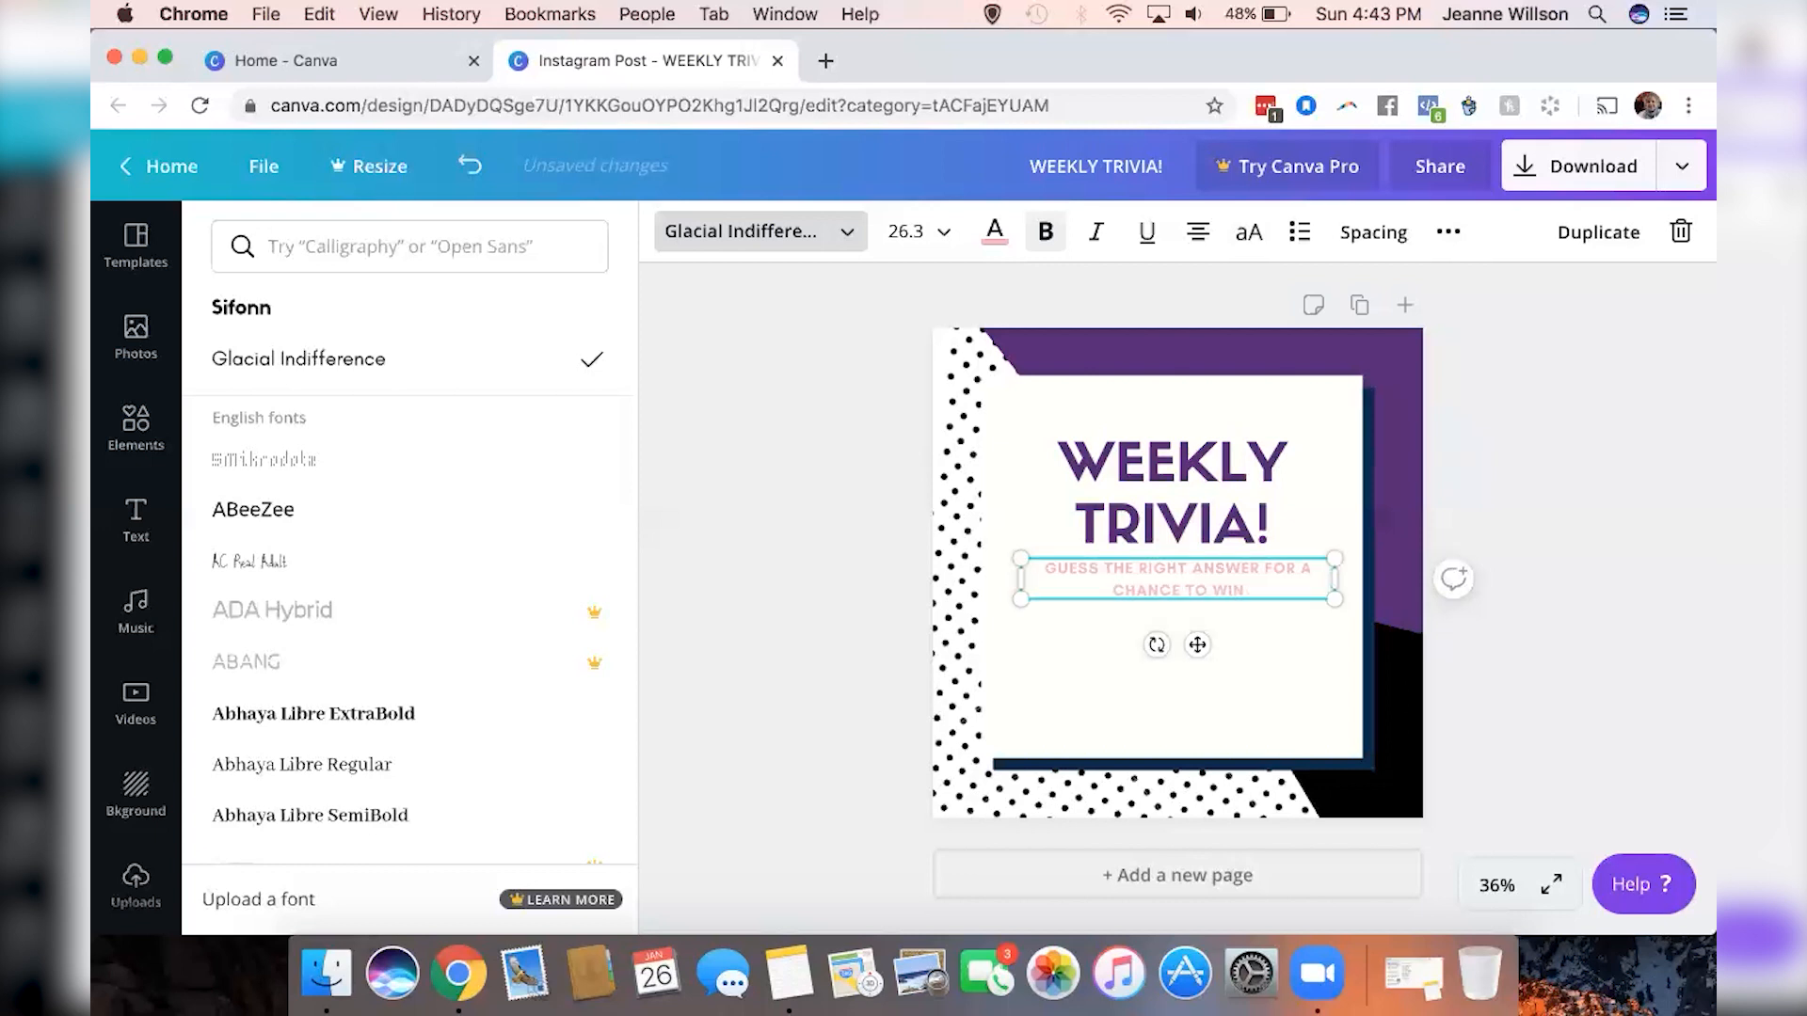
type(" A PRIZE! PU")
key("BackSpace")
key("BackSpace")
key("BackSpace")
type("PUT YOUR ANSWER IN")
key("BackSpace")
key("BackSpace")
key("BackSpace")
key("BackSpace")
key("BackSpace")
key("BackSpace")
key("BackSpace")
key("BackSpace")
key("BackSpace")
key("BackSpace")
key("BackSpace")
key("BackSpace")
key("BackSpace")
key("BackSpace")
key("BackSpace")
key("BackSpace")
key("BackSpace")
key("BackSpace")
key("BackSpace")
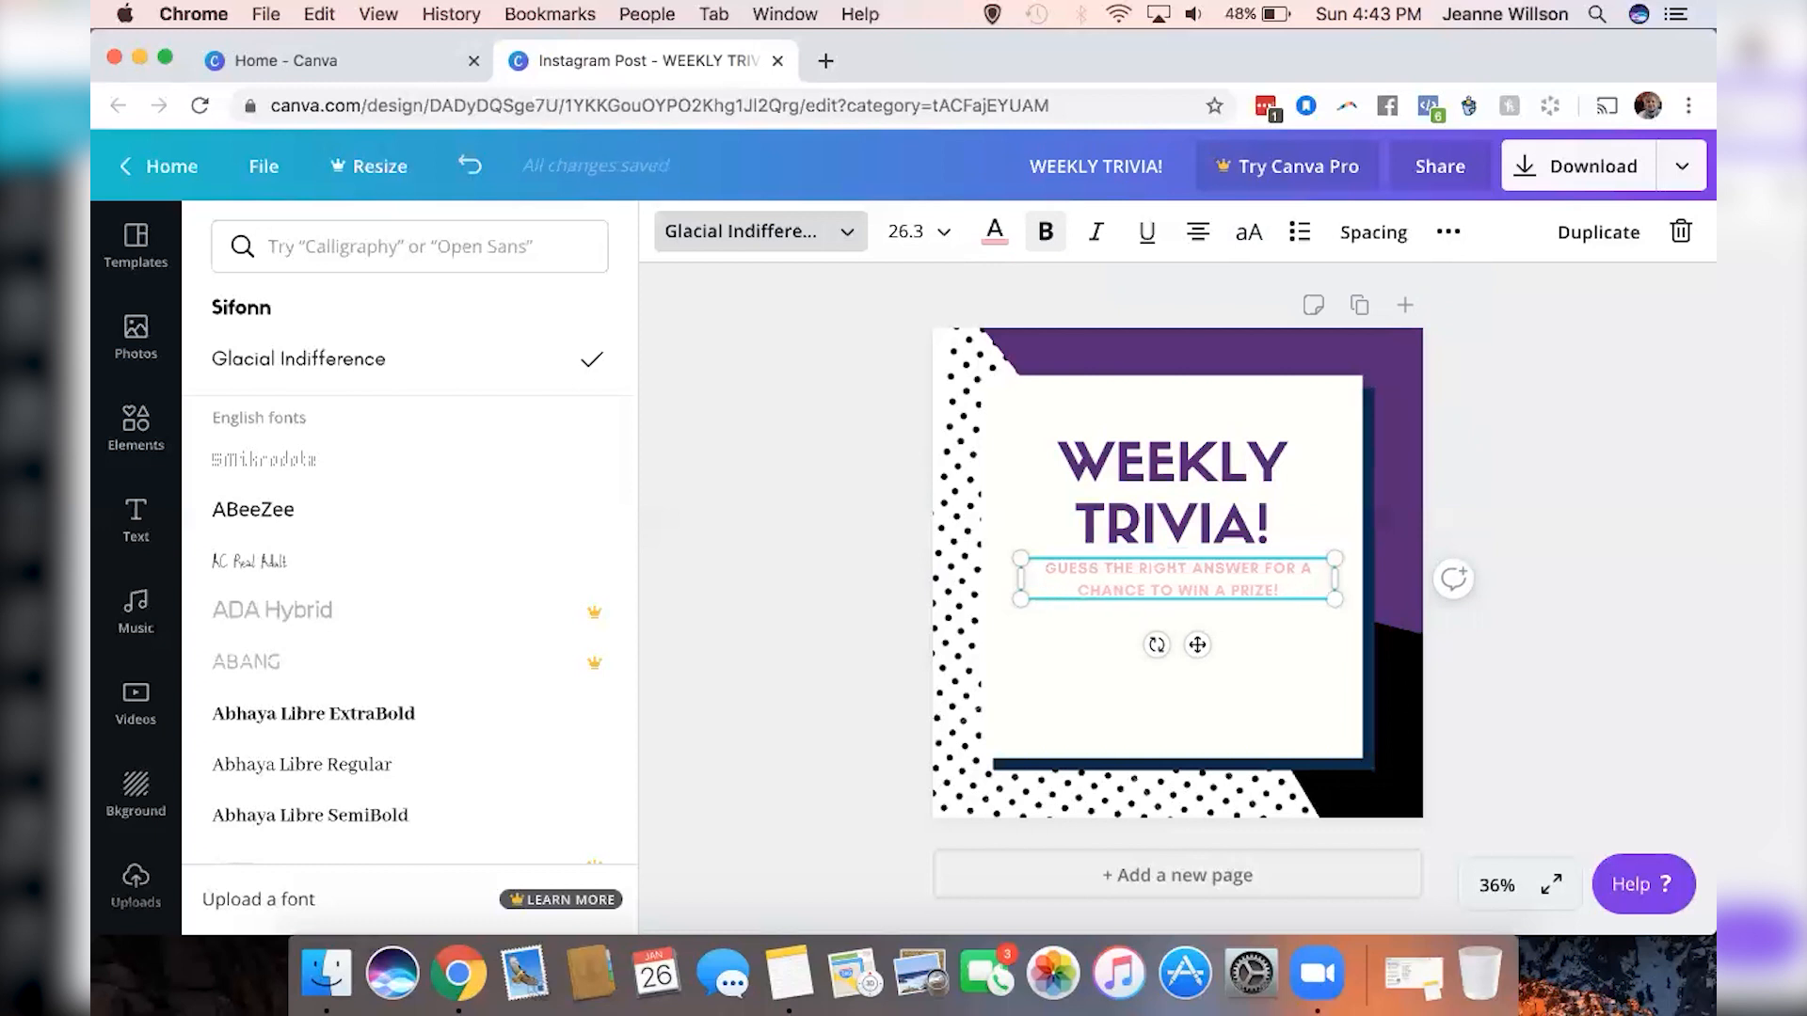
Recolour the pink "GUESS THE RIGHT ANSWER" text with the black document colour
left_click(795, 513)
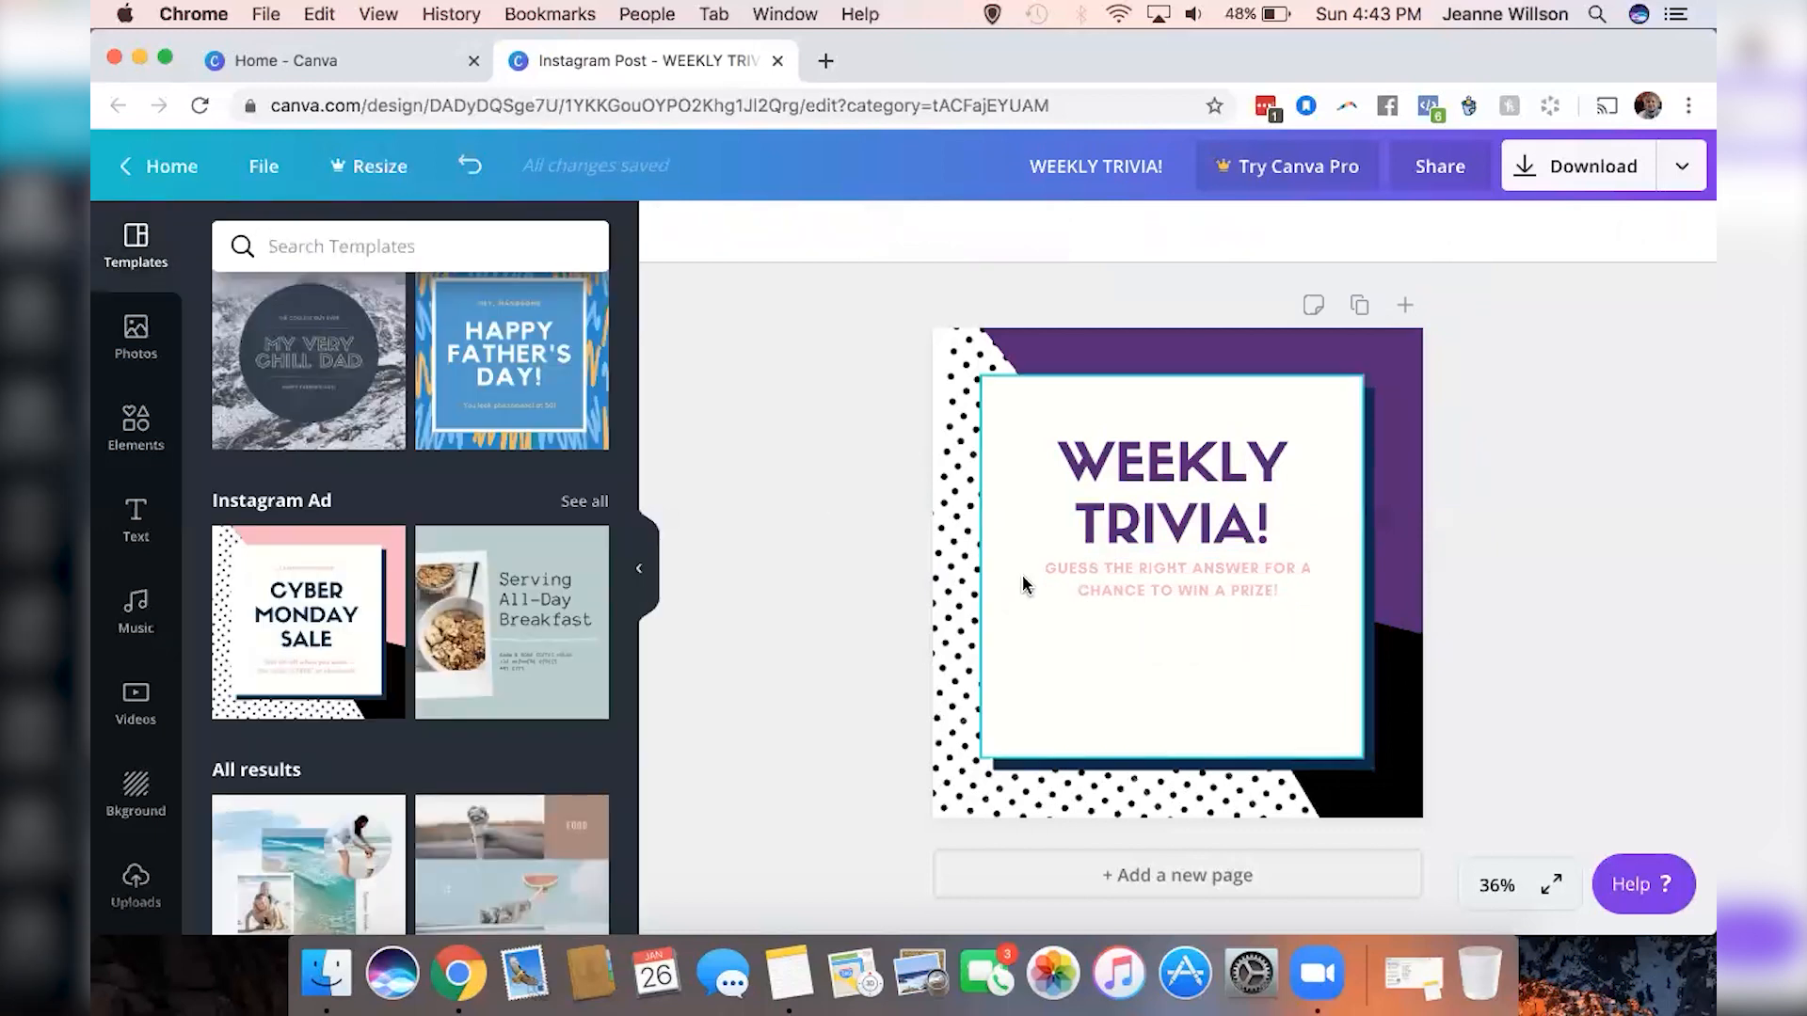
left_click(1121, 570)
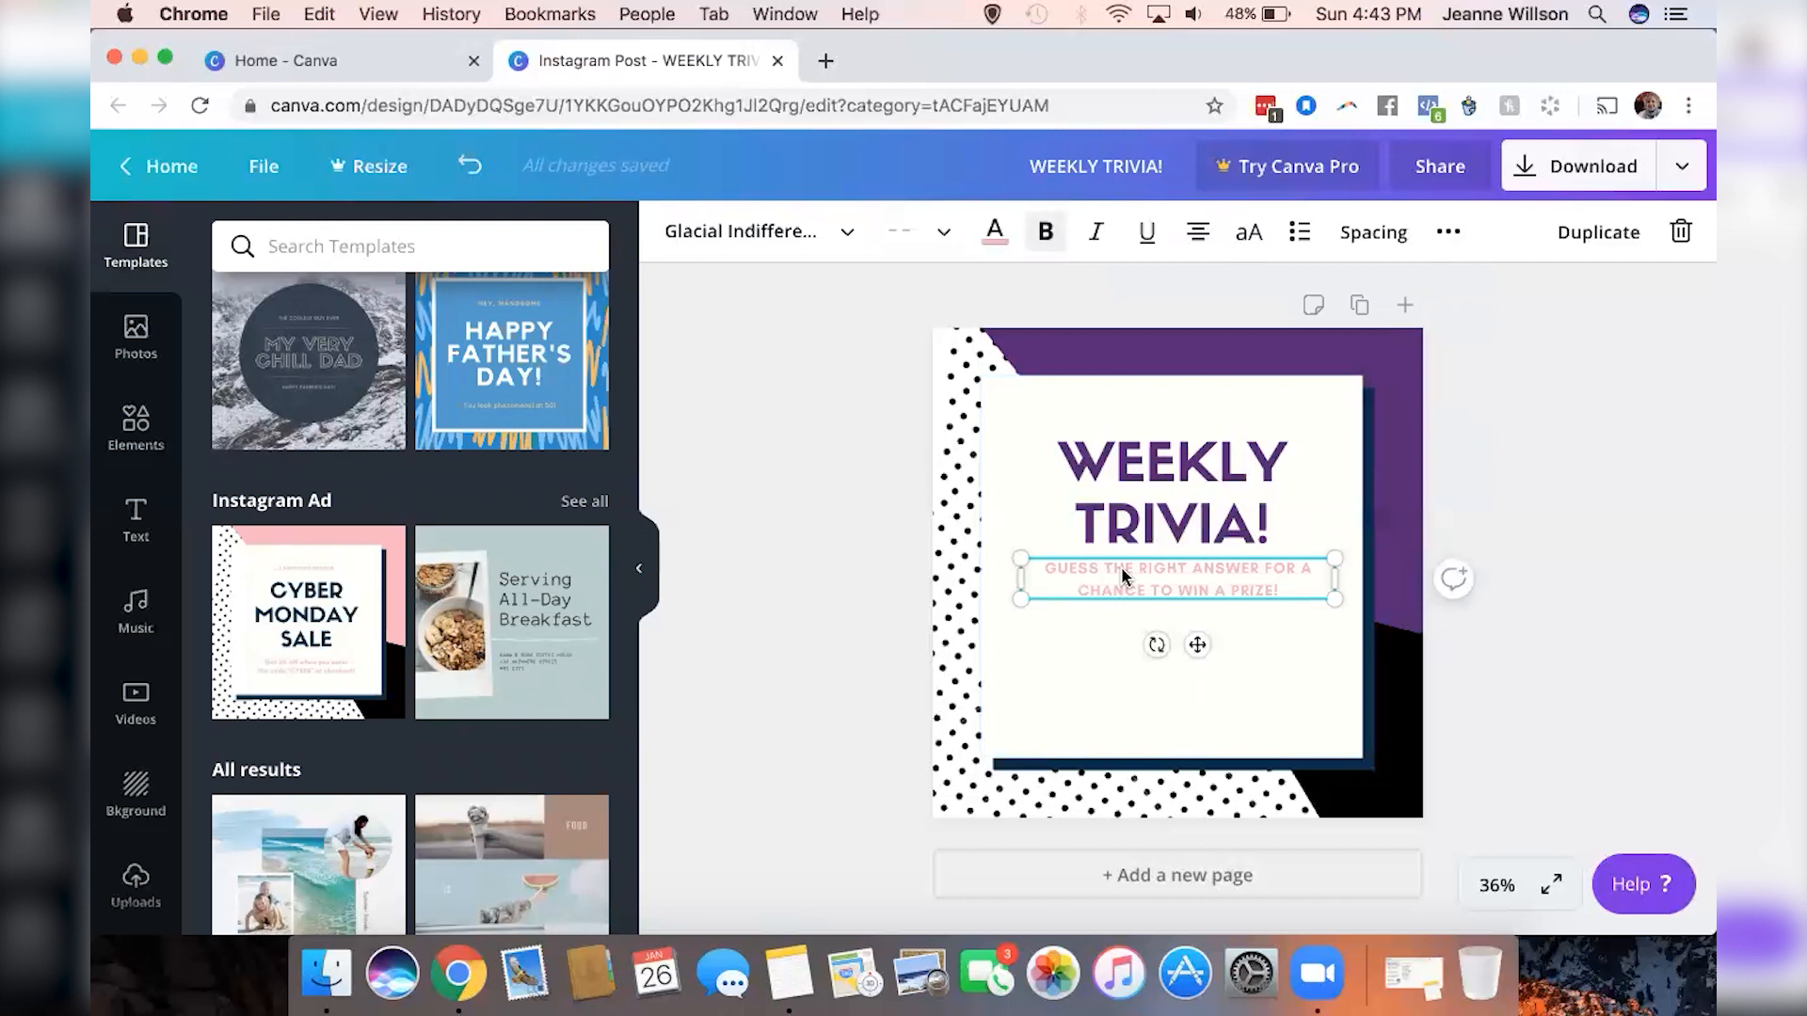
left_click(996, 232)
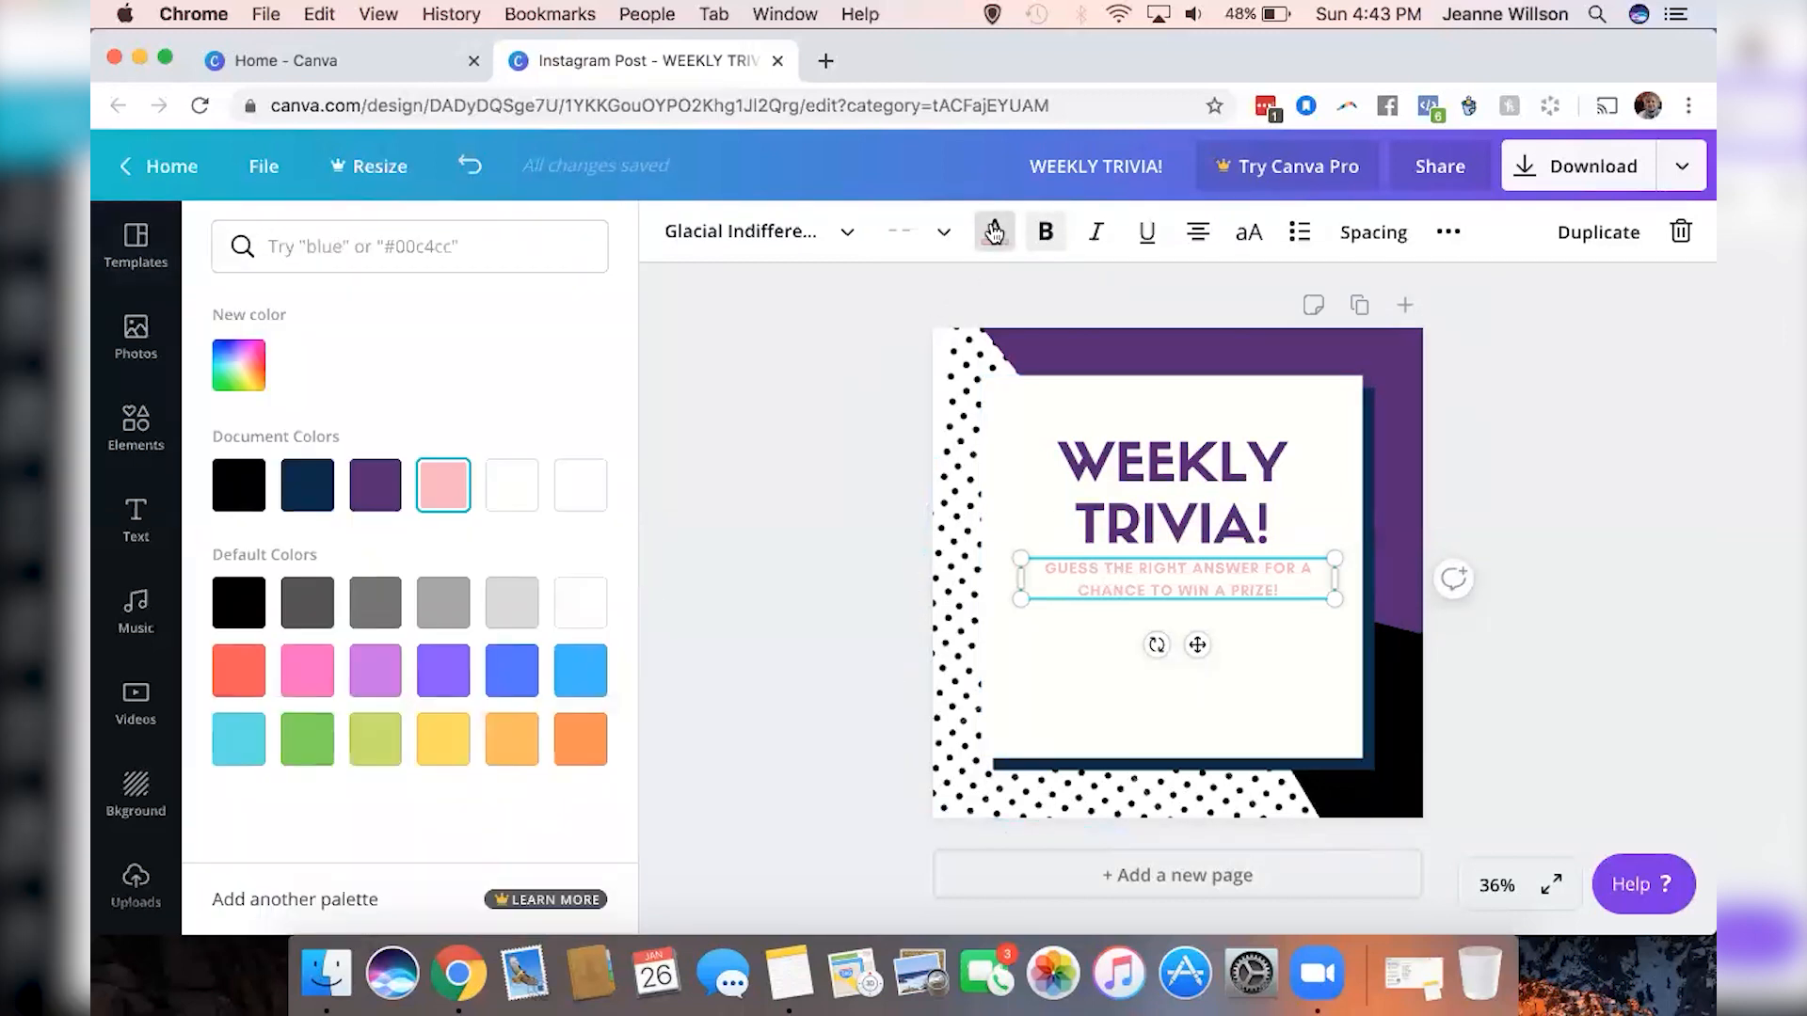
left_click(236, 496)
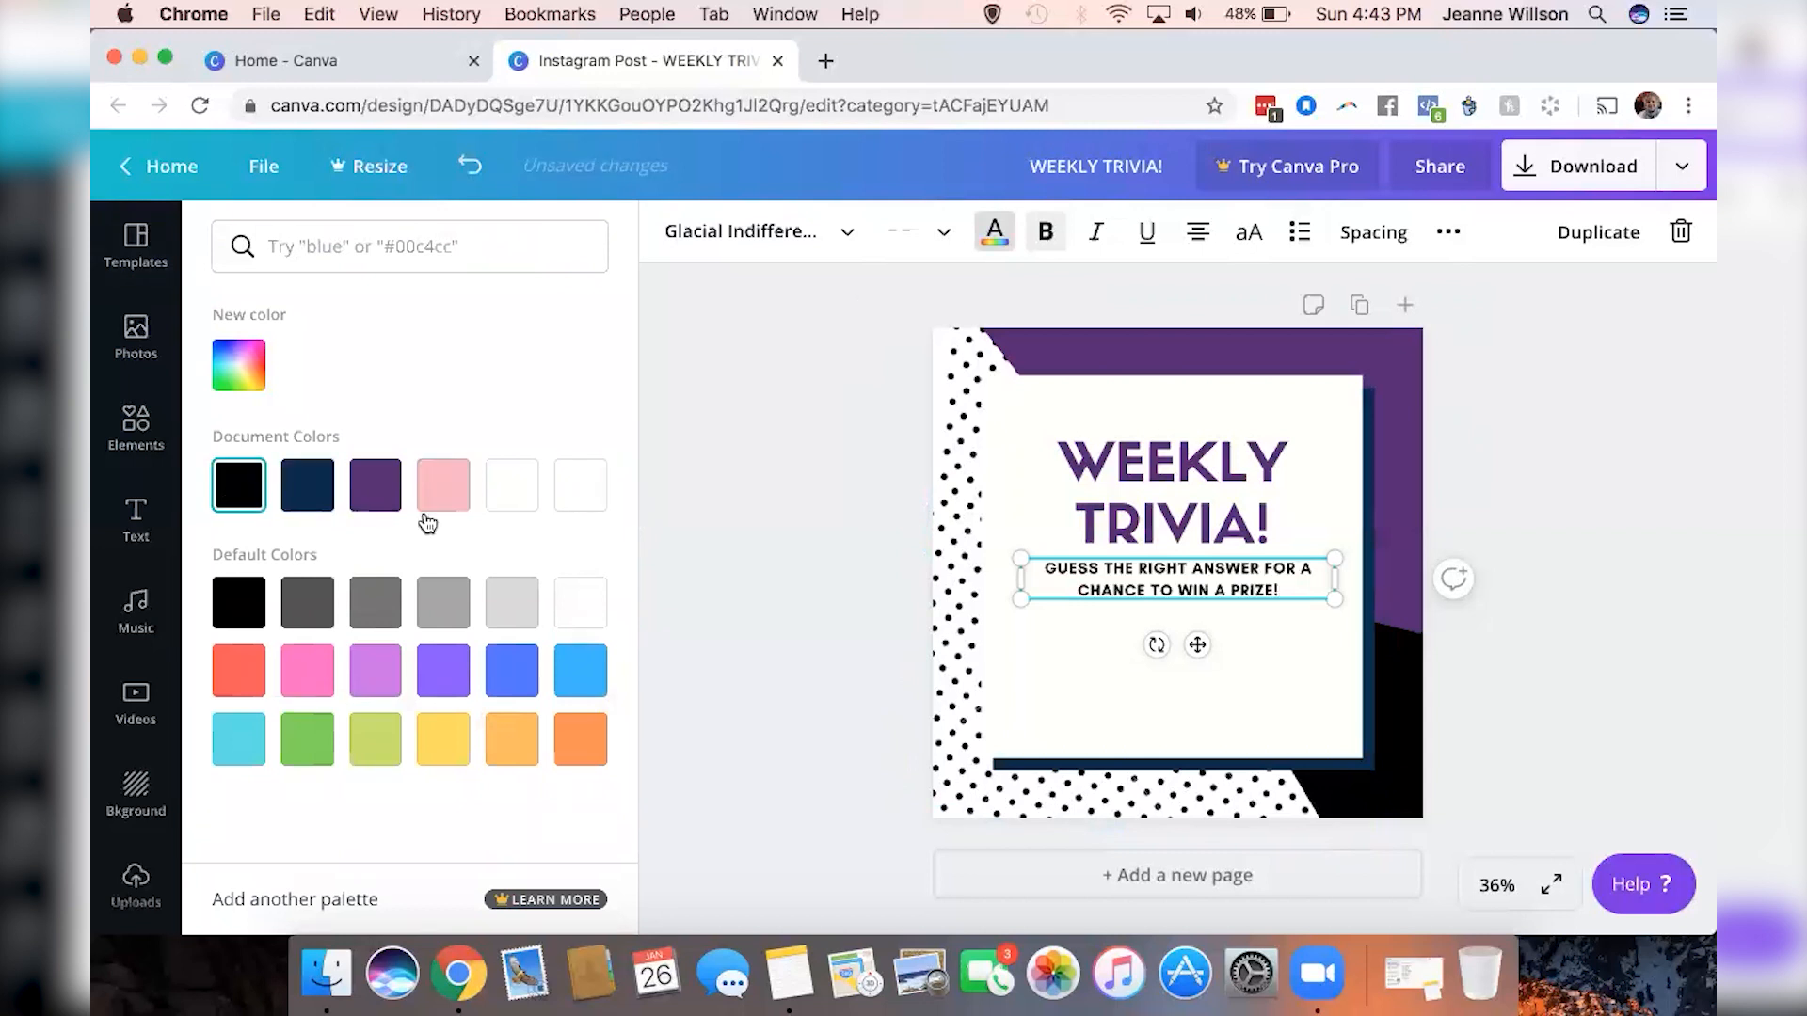
left_click(777, 605)
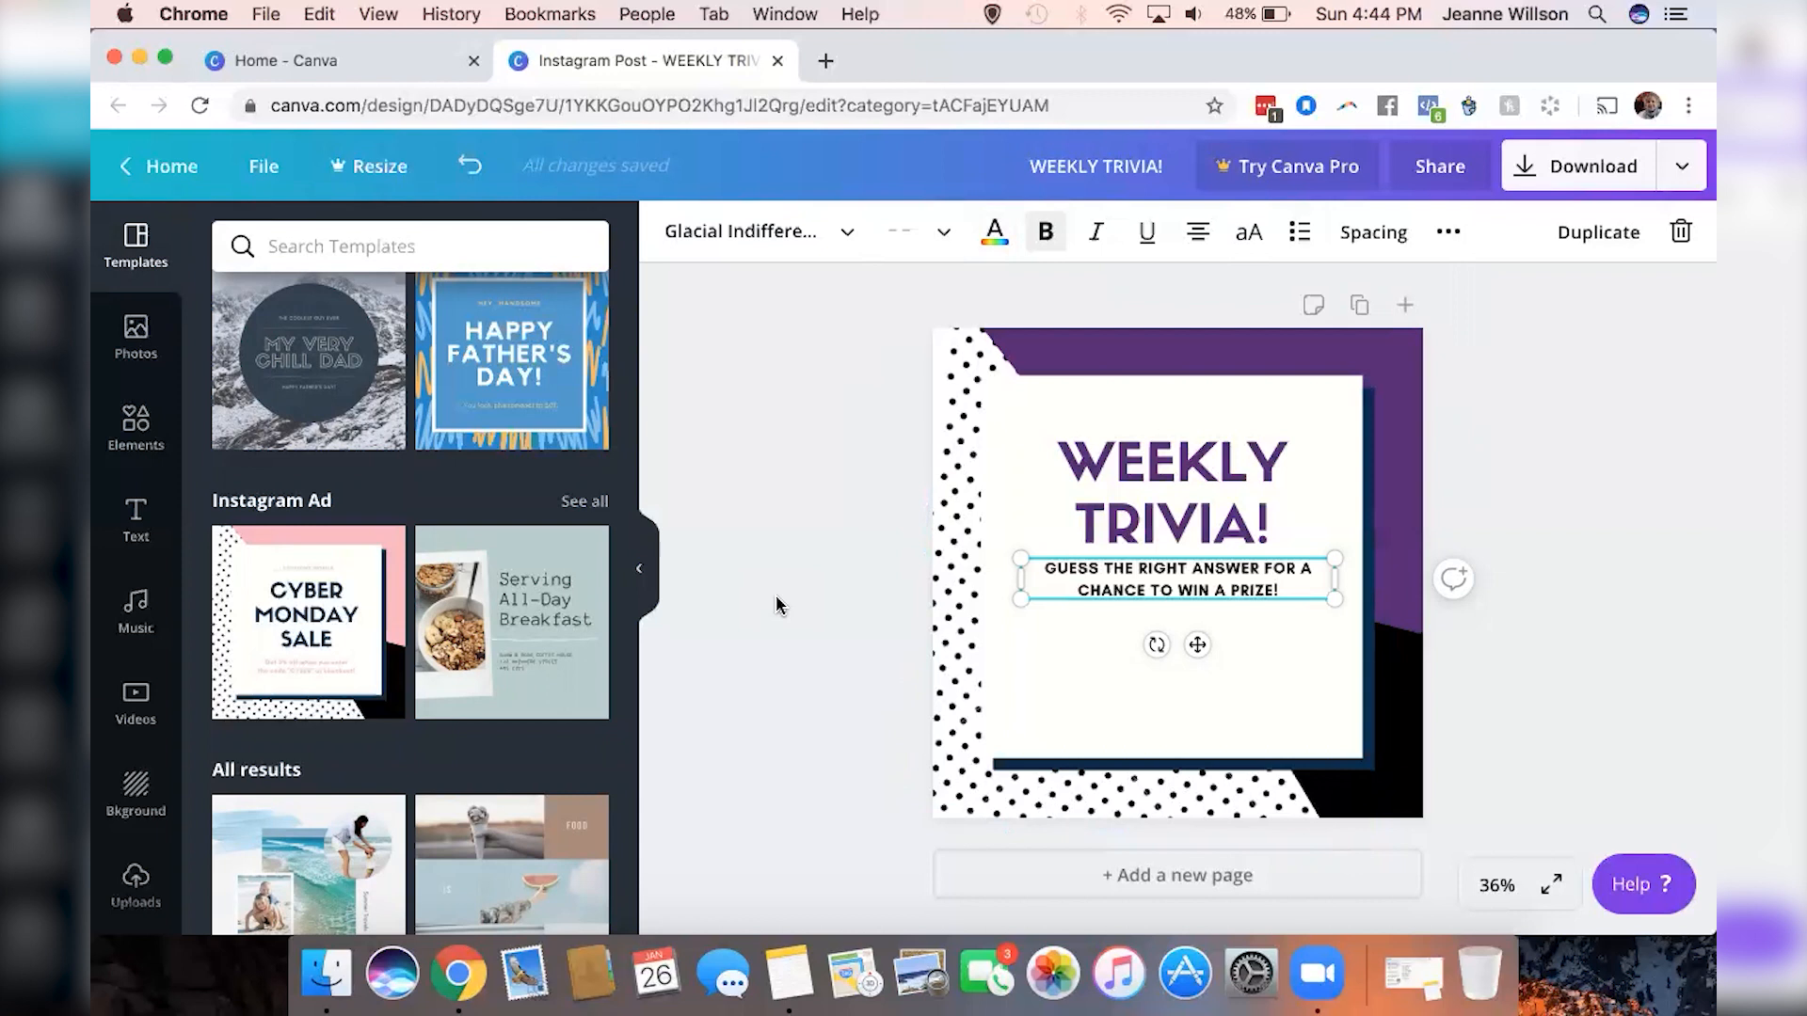
Move the WEEKLY TRIVIA! headline up near the card's upper edge and the black prize text down near its lower edge
left_click(1115, 531)
left_click_drag(1115, 531, 1115, 491)
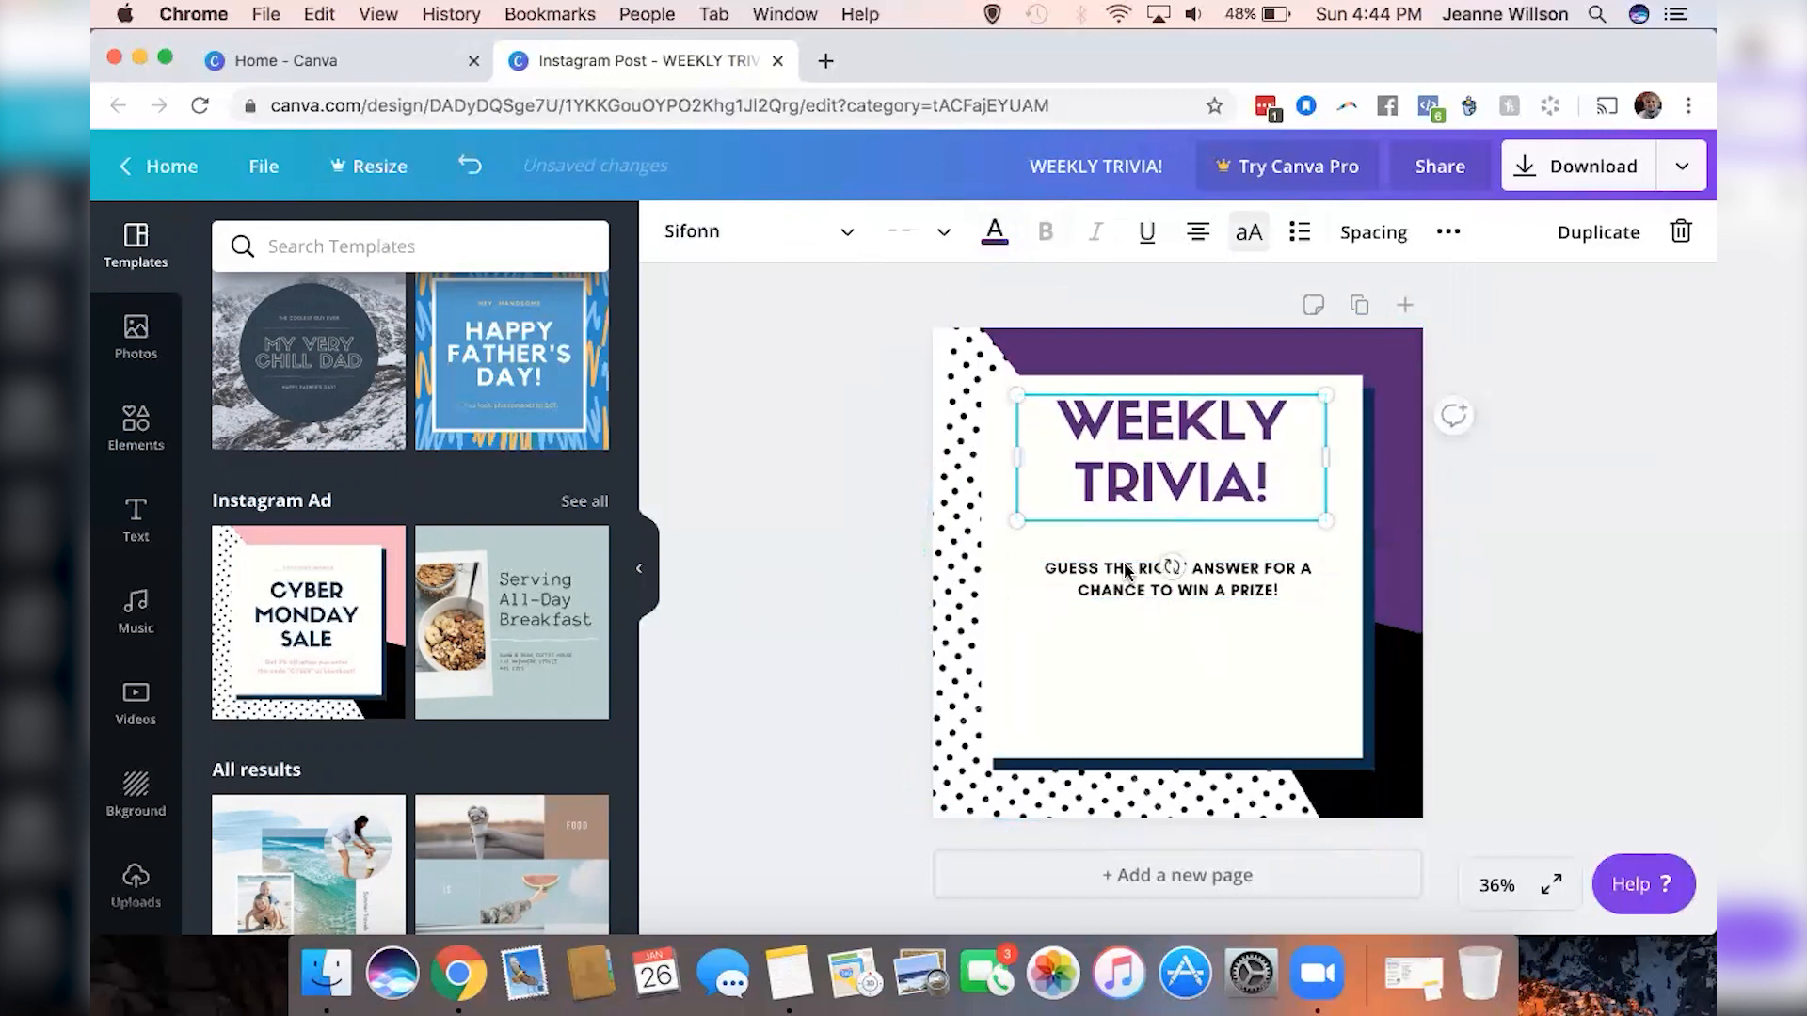
left_click_drag(1125, 583, 1122, 548)
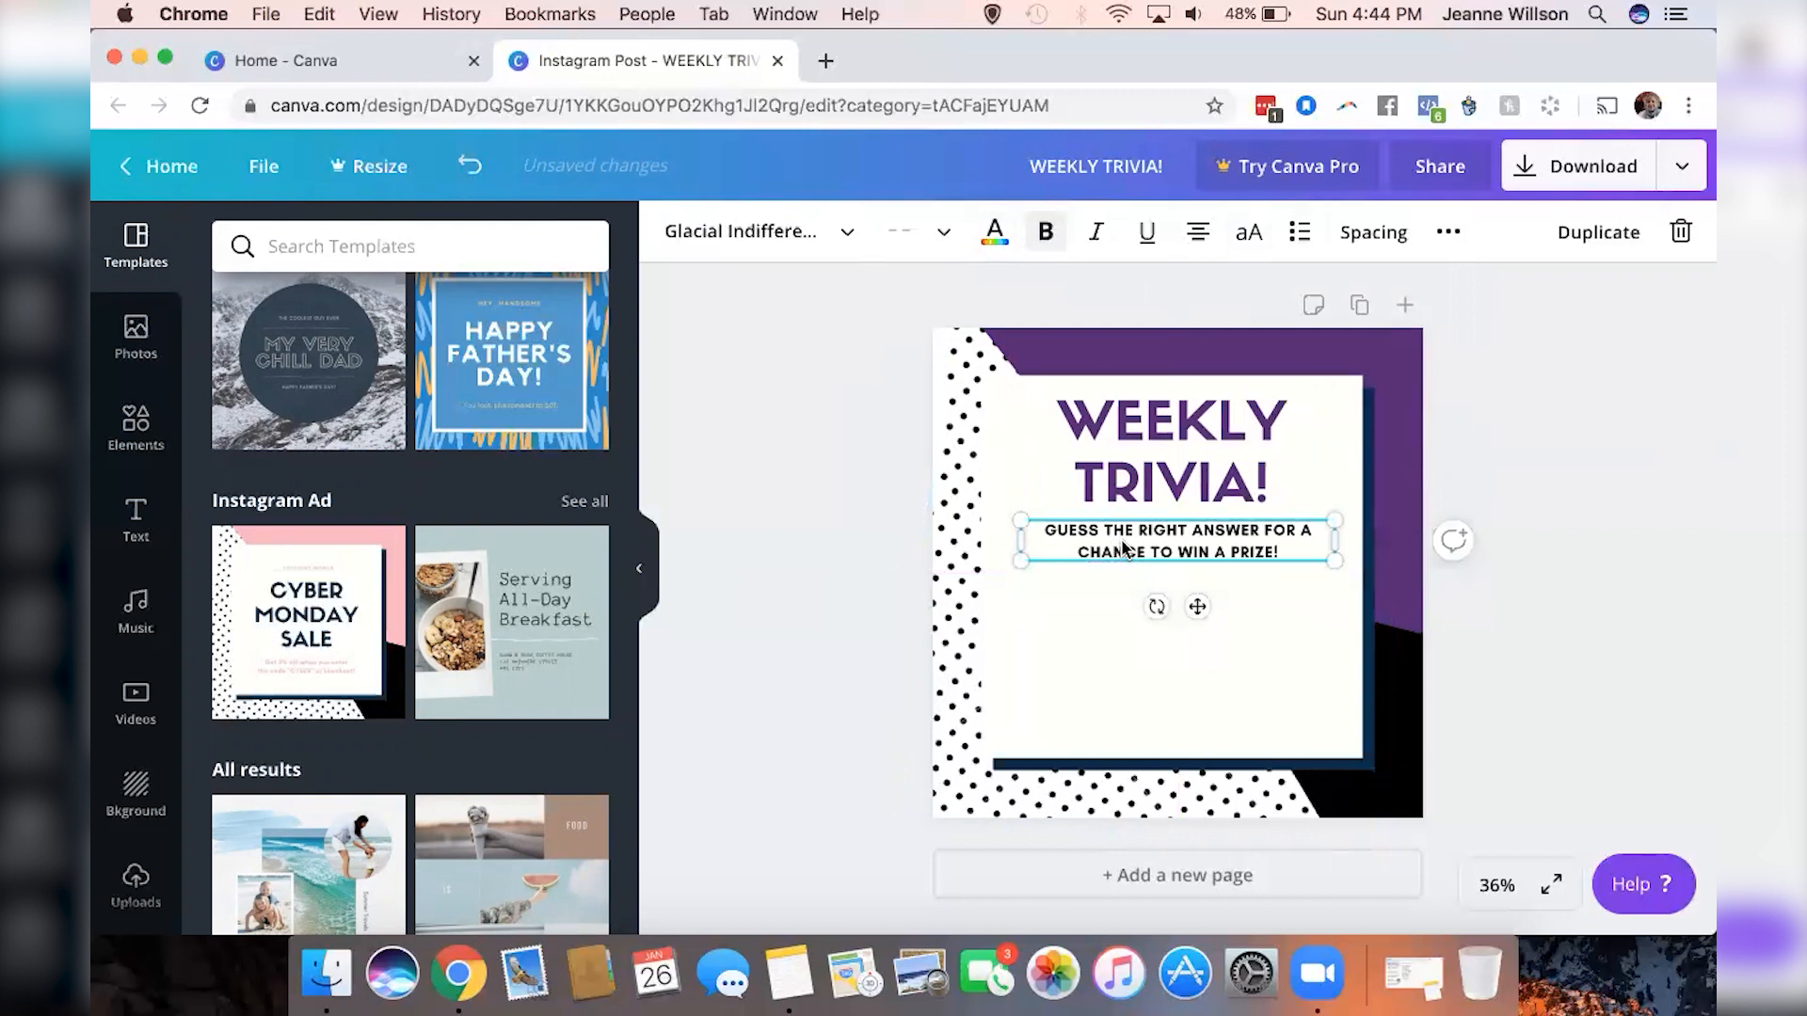
left_click_drag(1118, 582, 1116, 705)
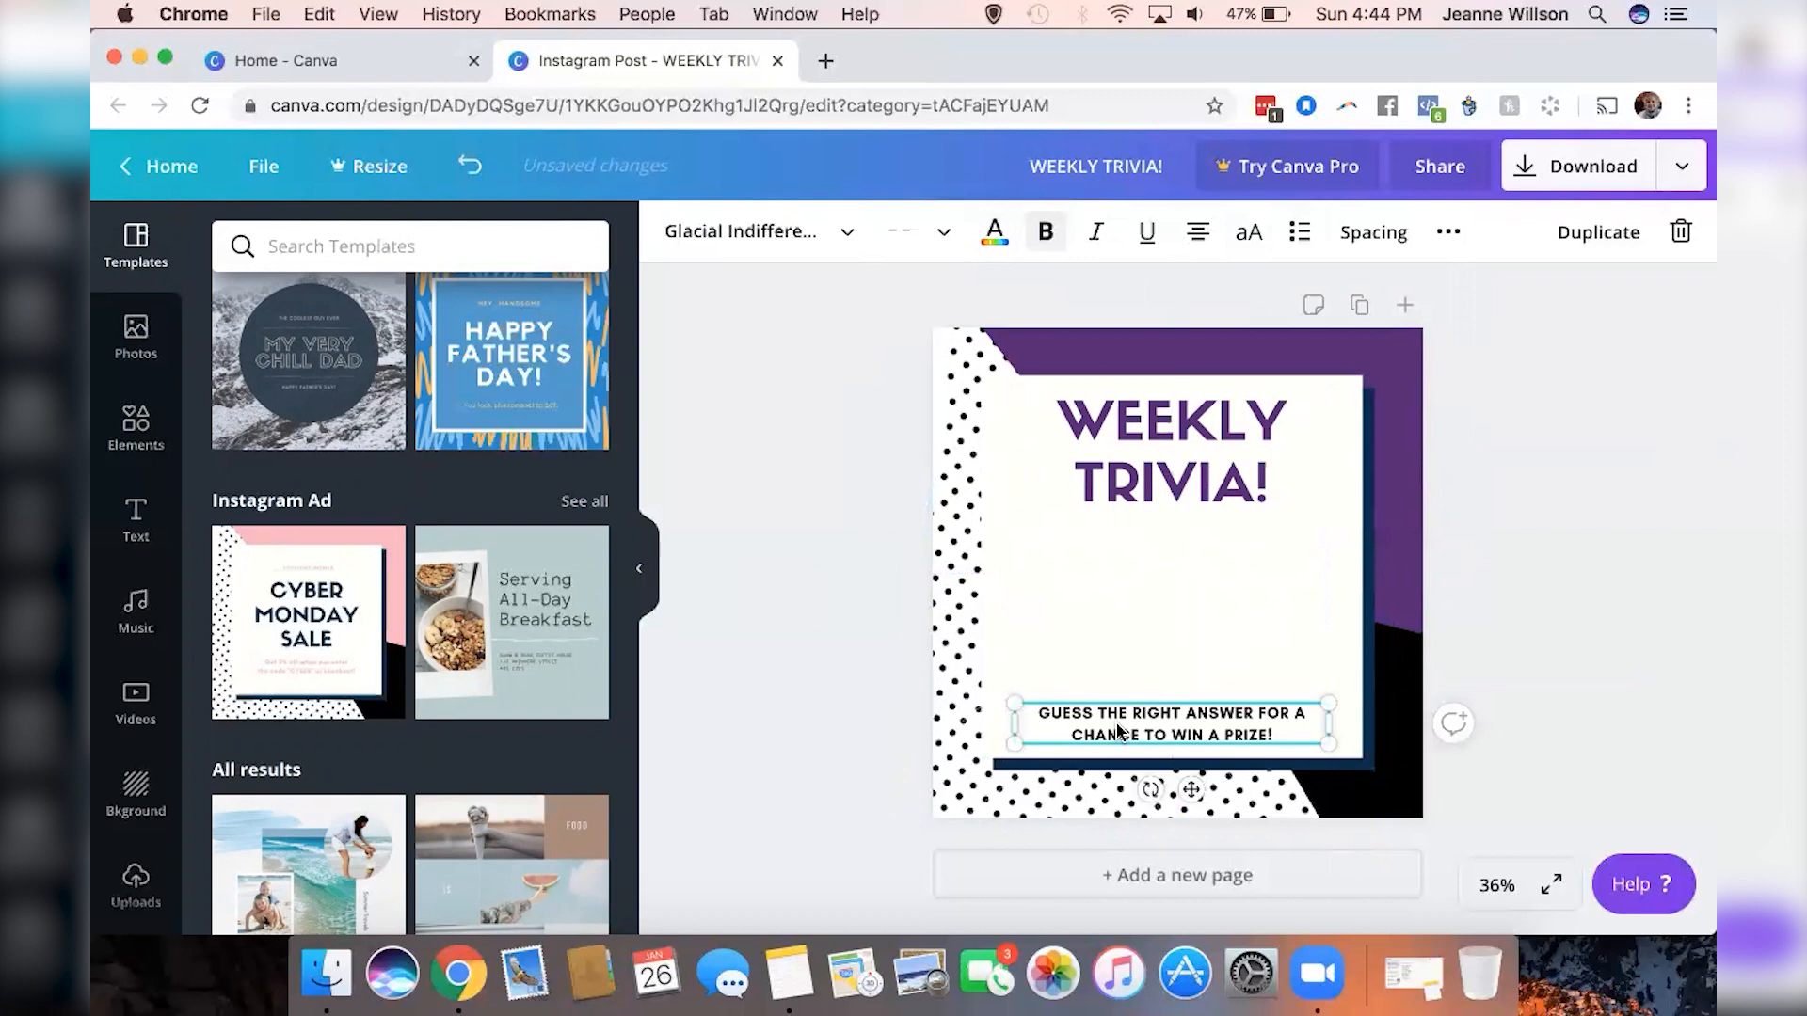
Duplicate the "GUESS THE RIGHT ANSWER" prize text and place the copy directly below the WEEKLY TRIVIA! headline
left_click(809, 554)
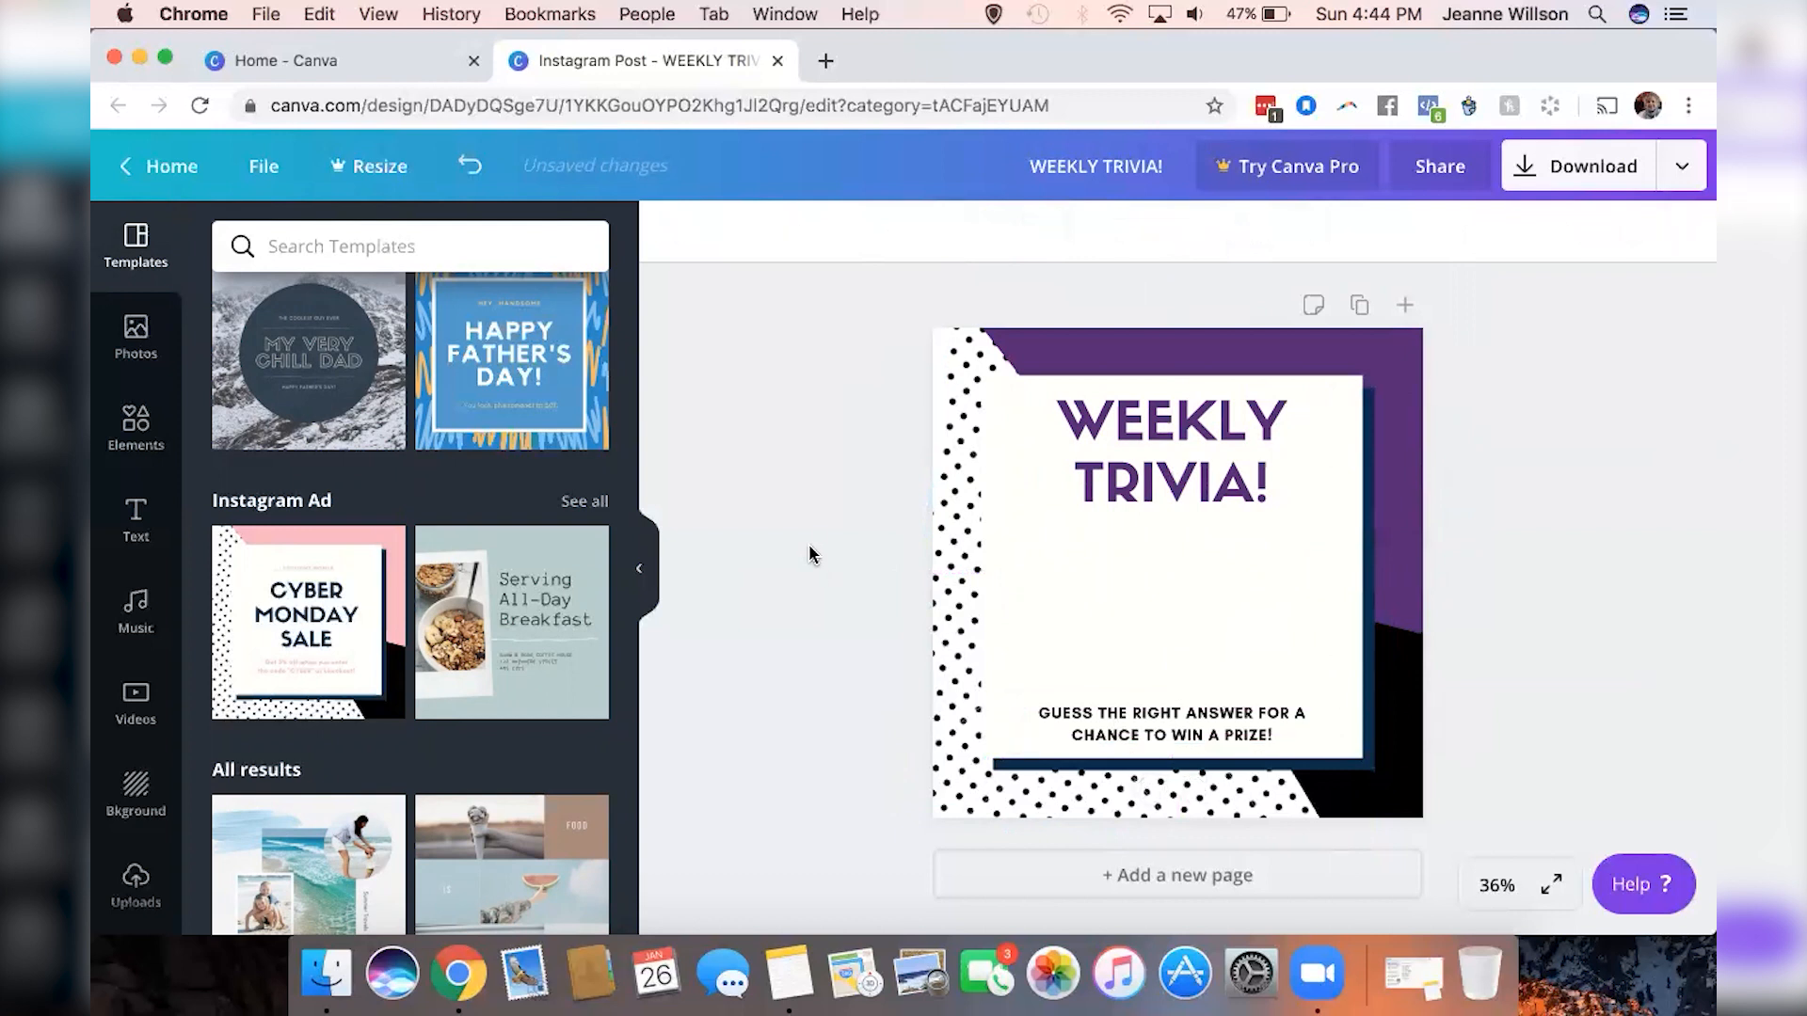
left_click(1141, 723)
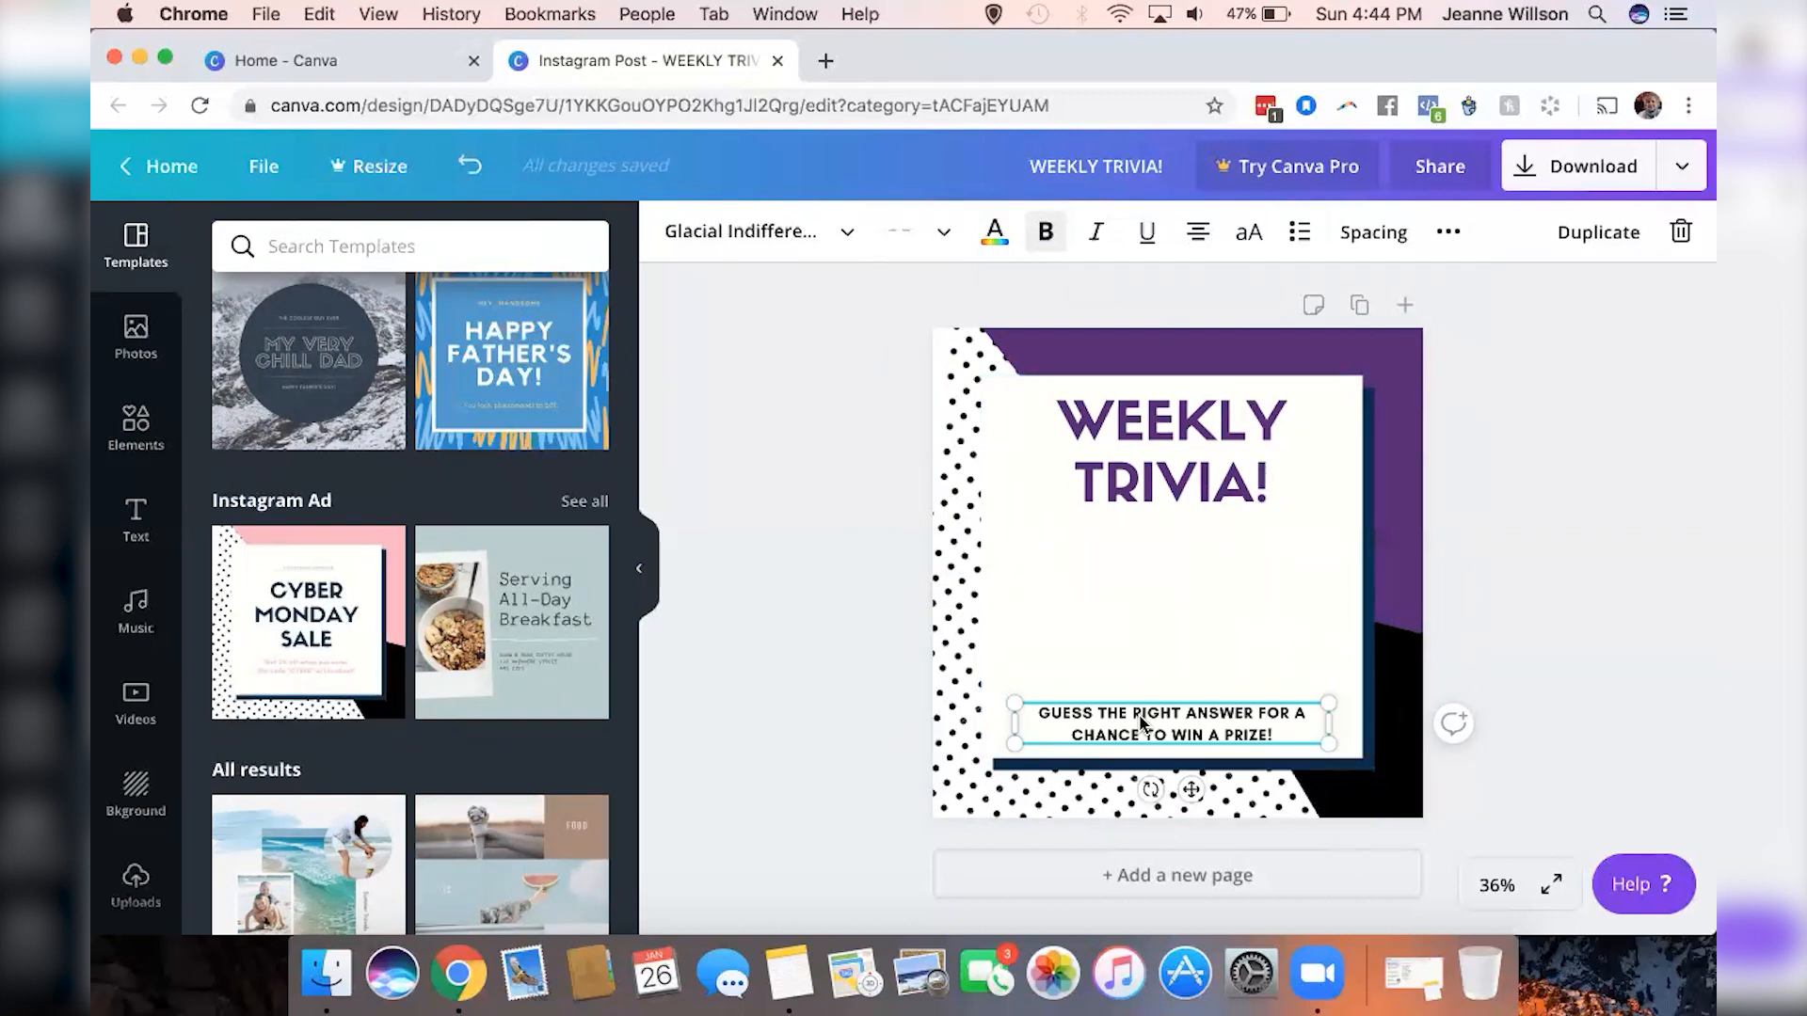
left_click(1603, 243)
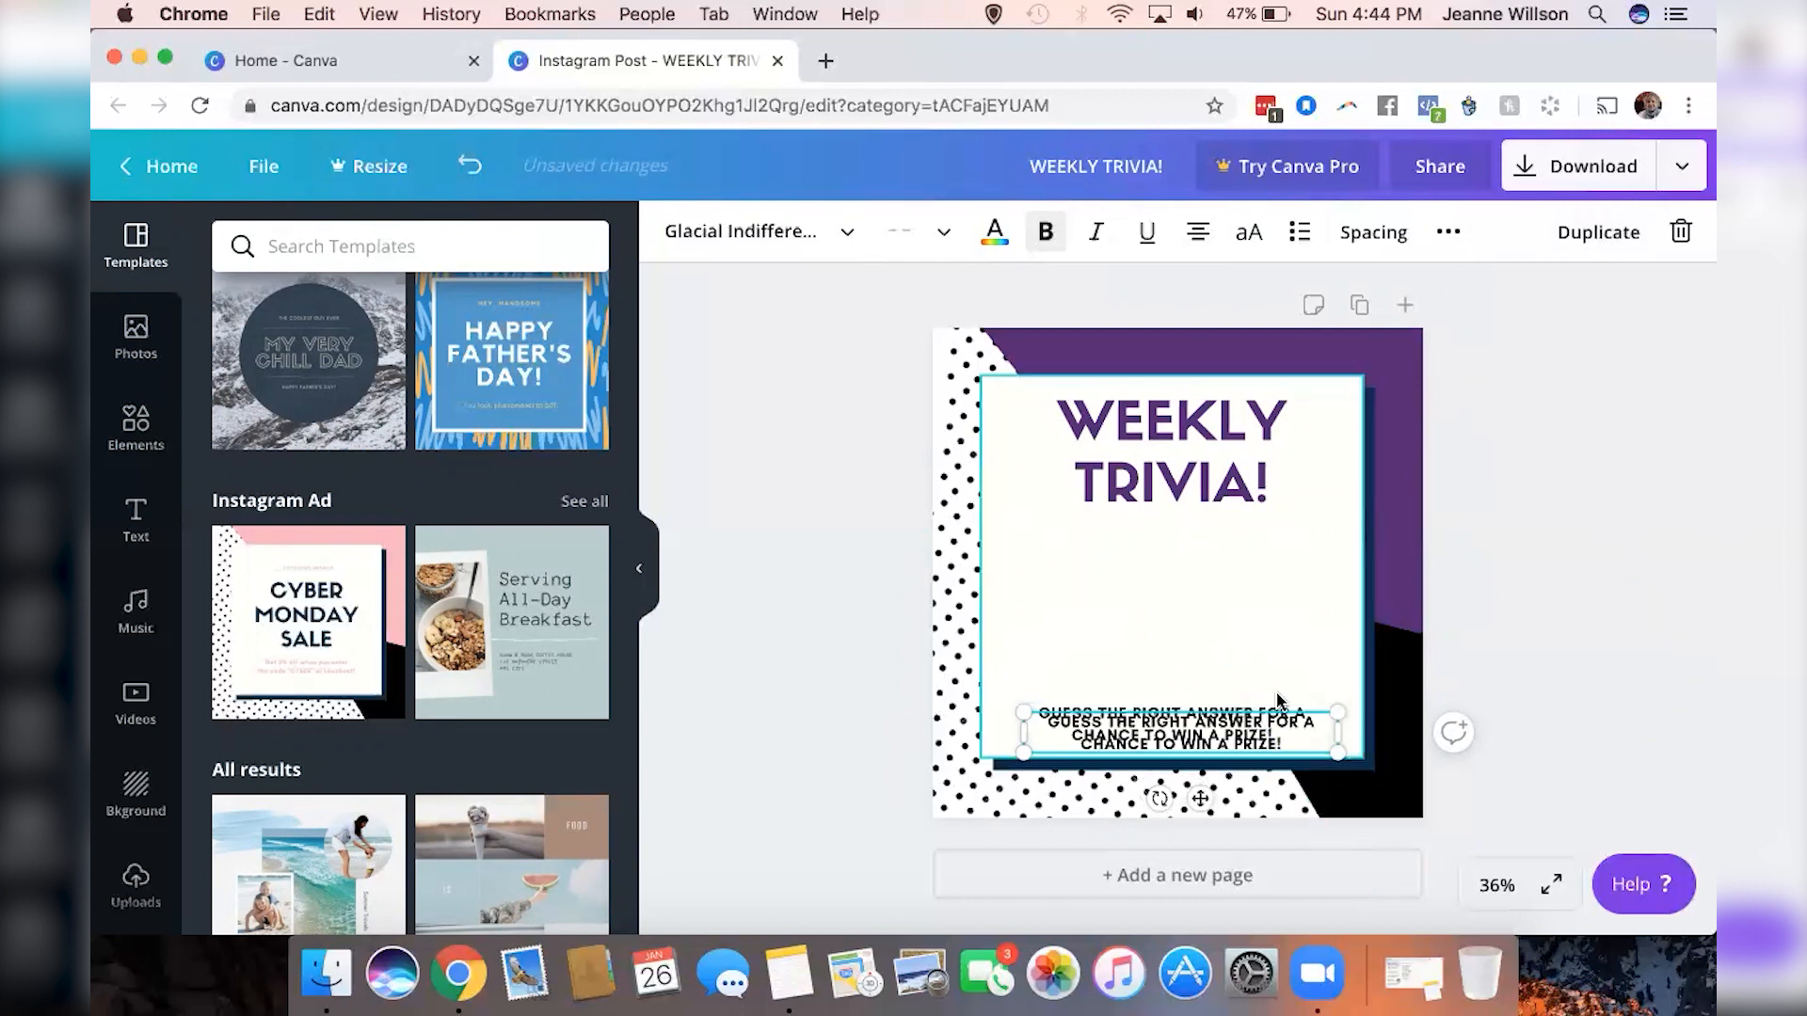
left_click_drag(1236, 736, 1223, 534)
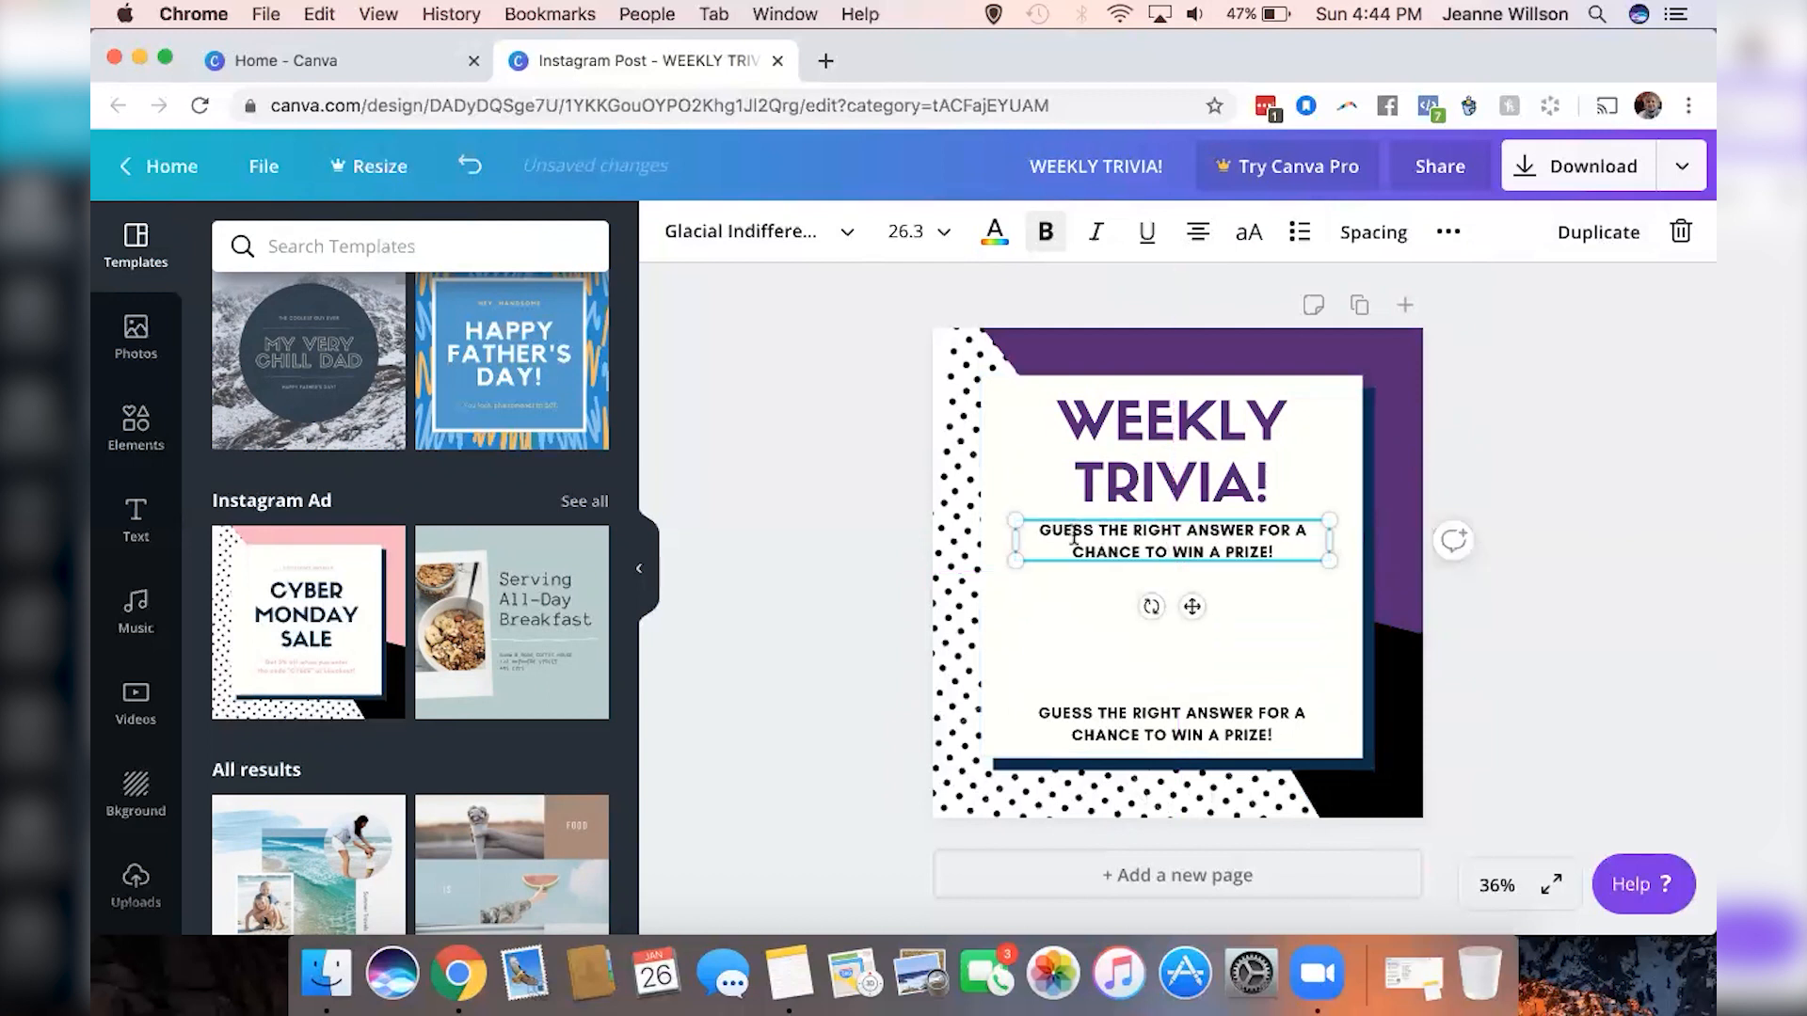
Replace the upper prize text copy with the question "Every episode of Seinfeld contains an image or reference to what superhero?" copied from Notes
left_click_drag(1038, 523, 1279, 551)
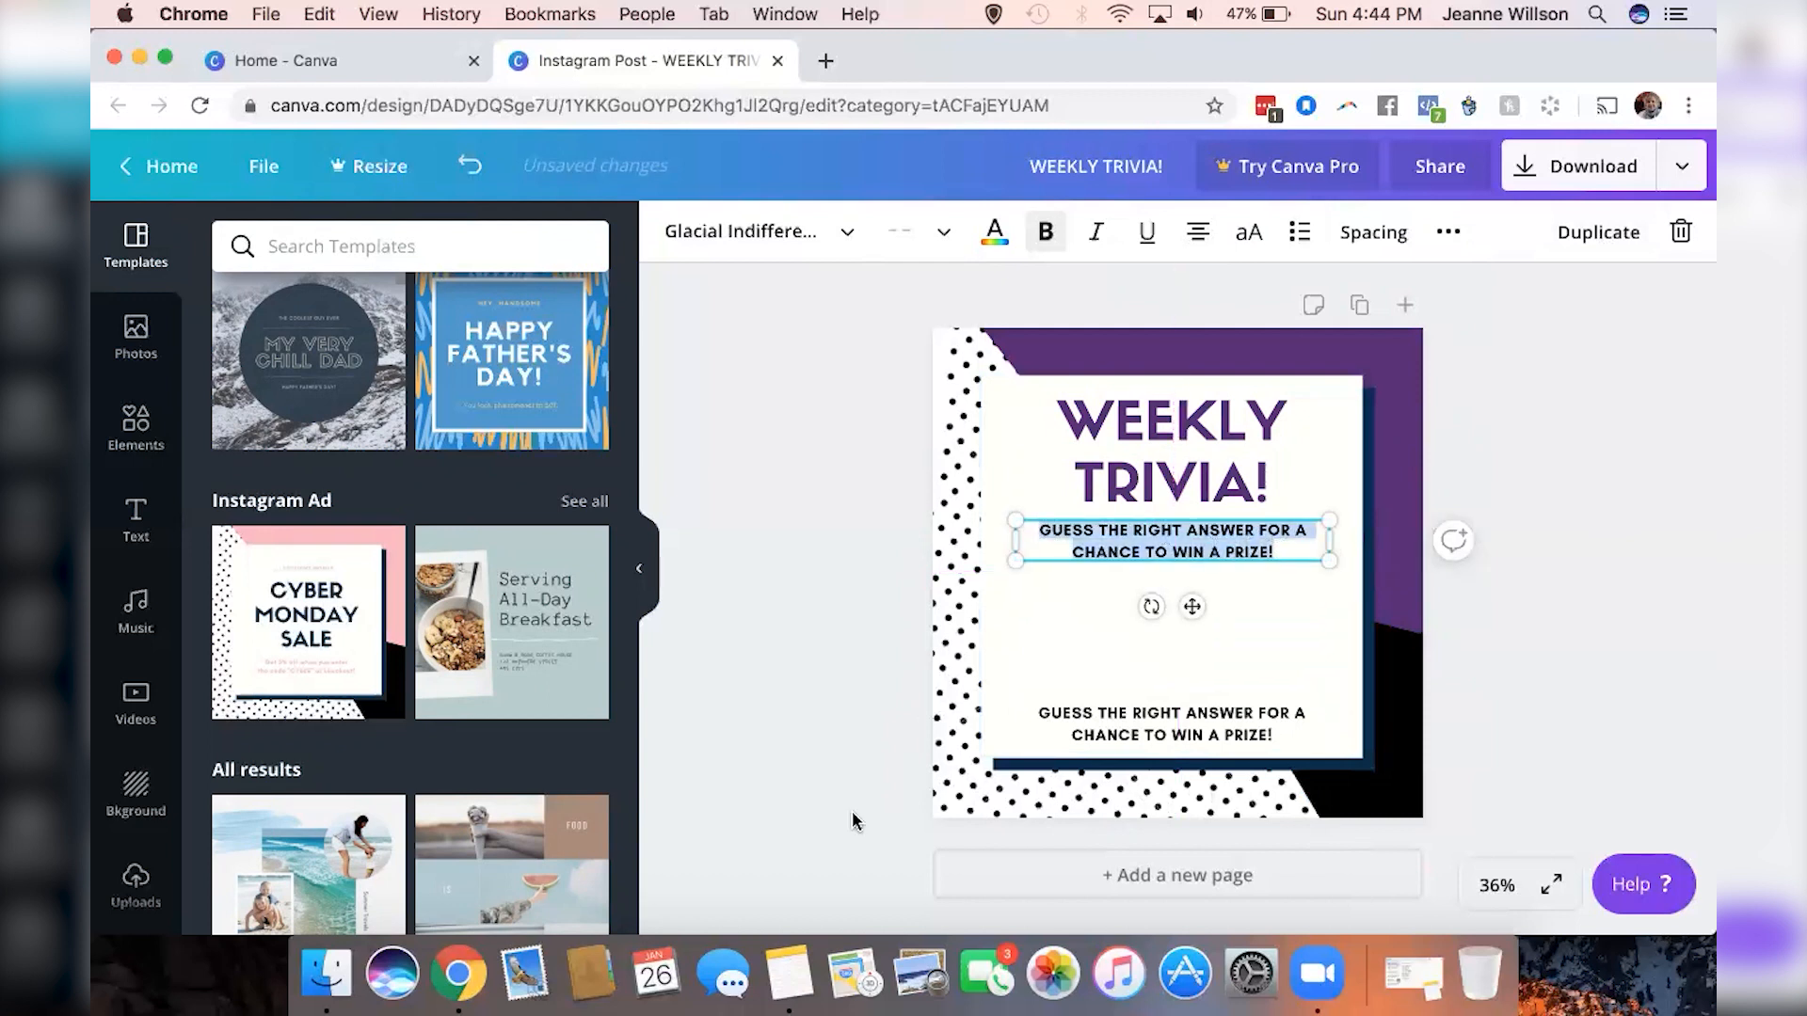
left_click(789, 972)
left_click_drag(708, 547, 1302, 546)
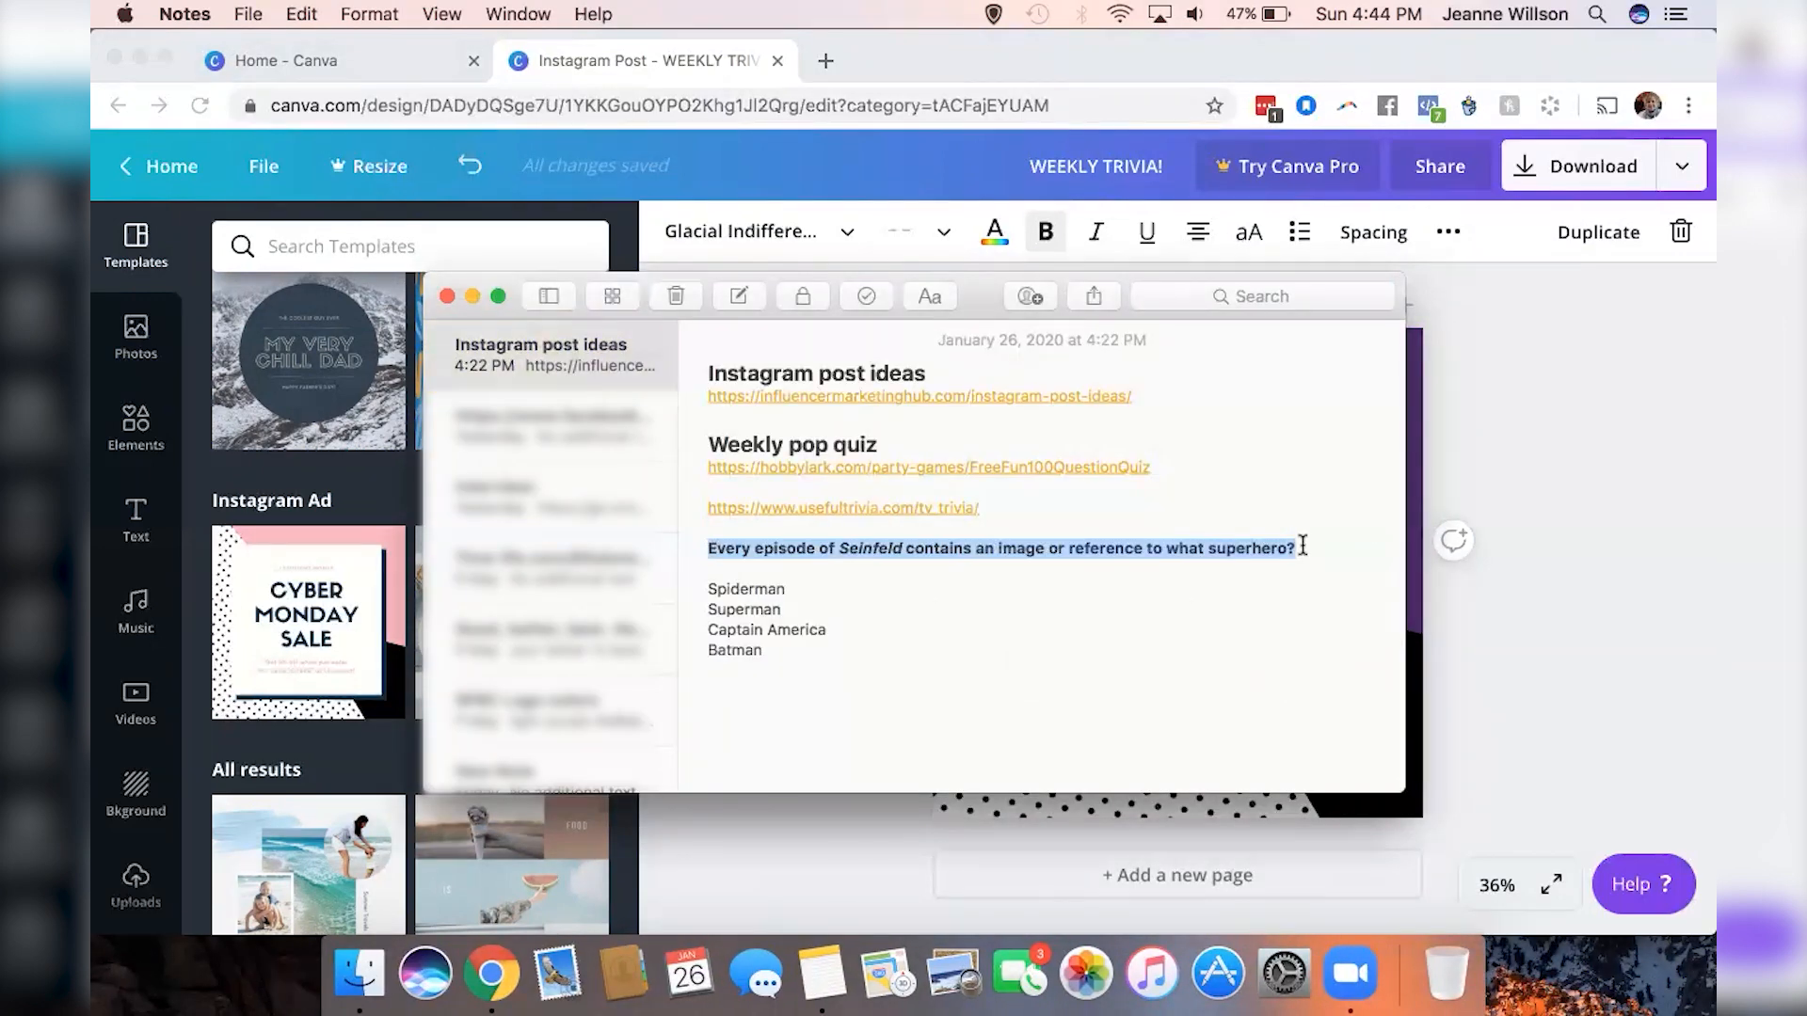
key("super+c")
left_click(1600, 485)
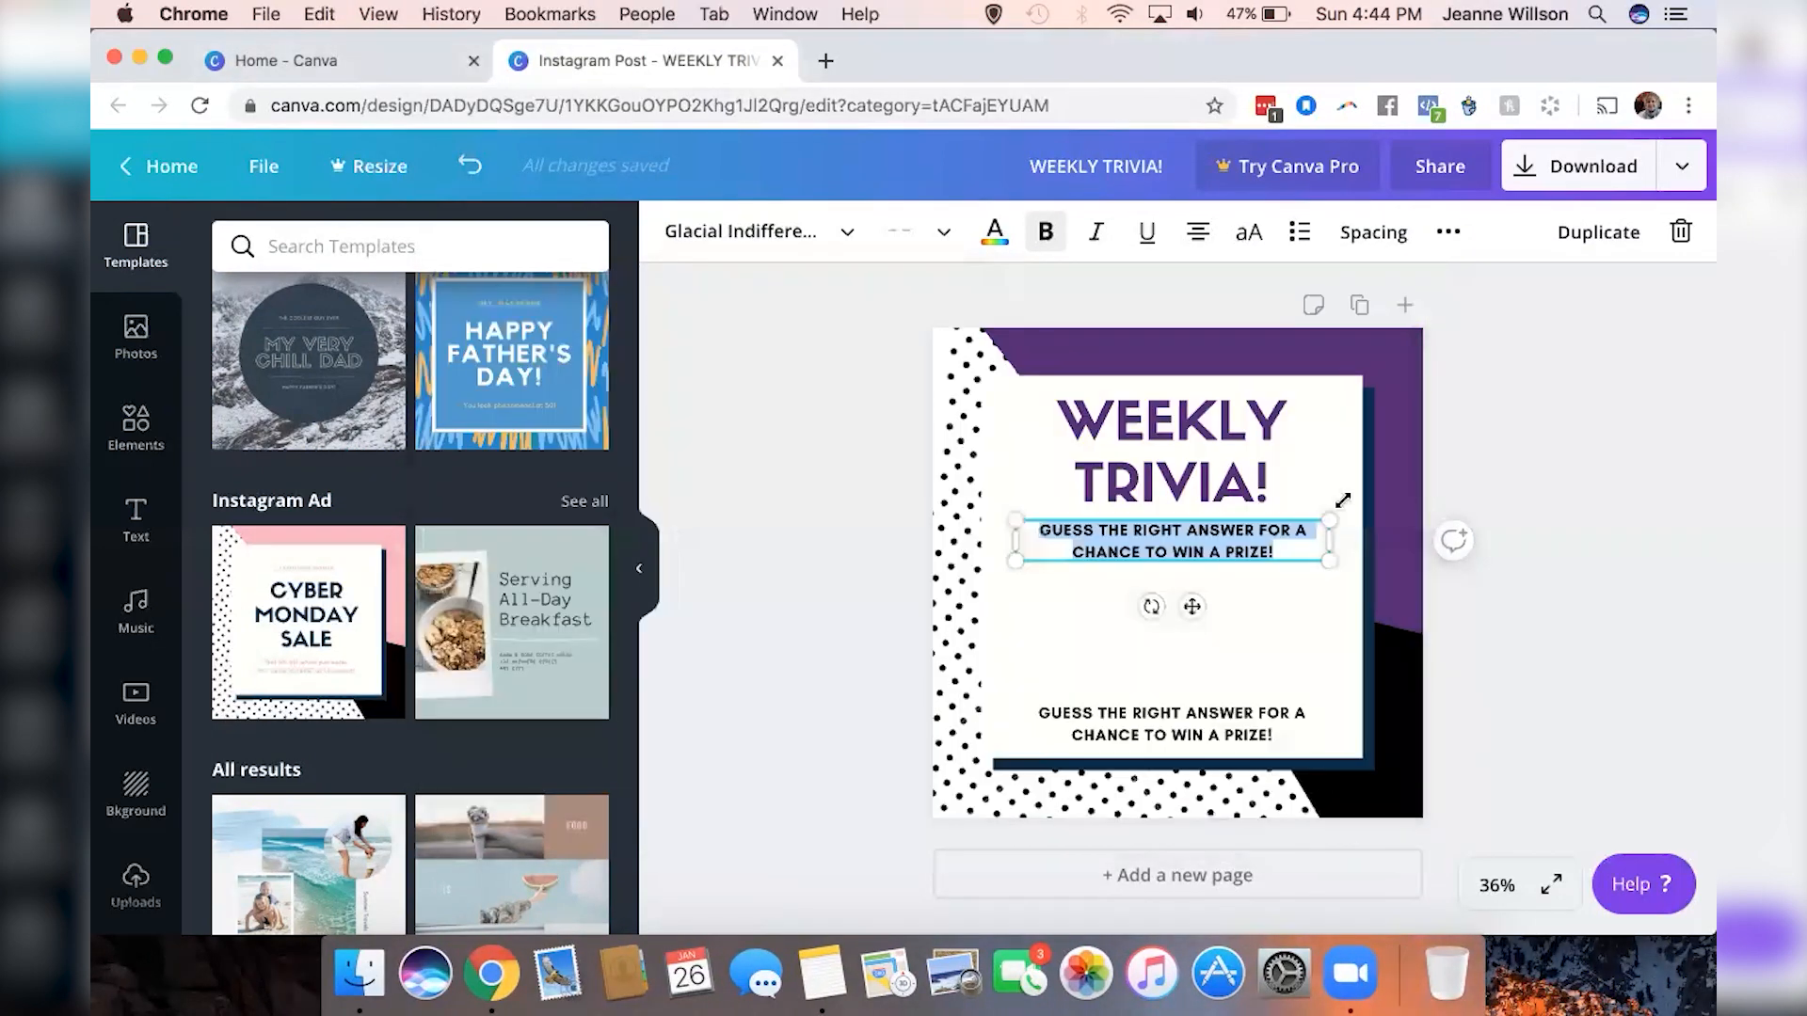
key("super+v")
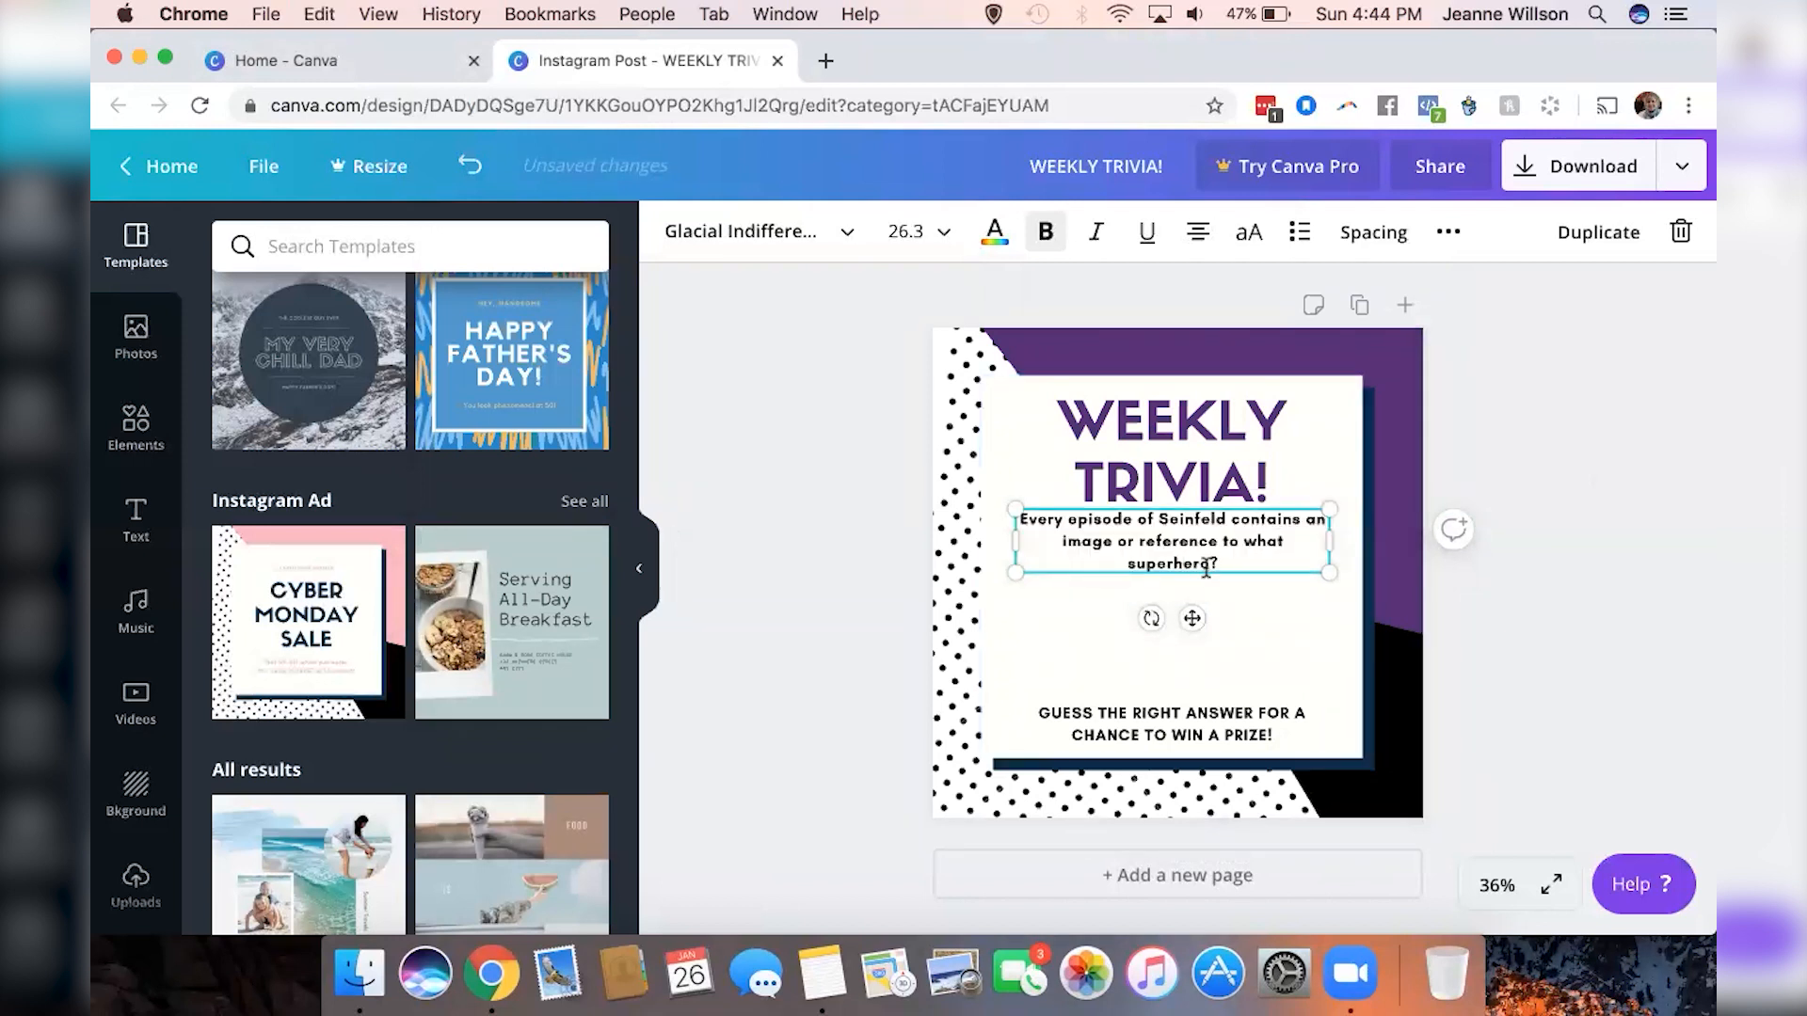
Widen the Seinfeld question's text box so it wraps onto two lines, and move it slightly up towards the headline
left_click_drag(1012, 535, 993, 534)
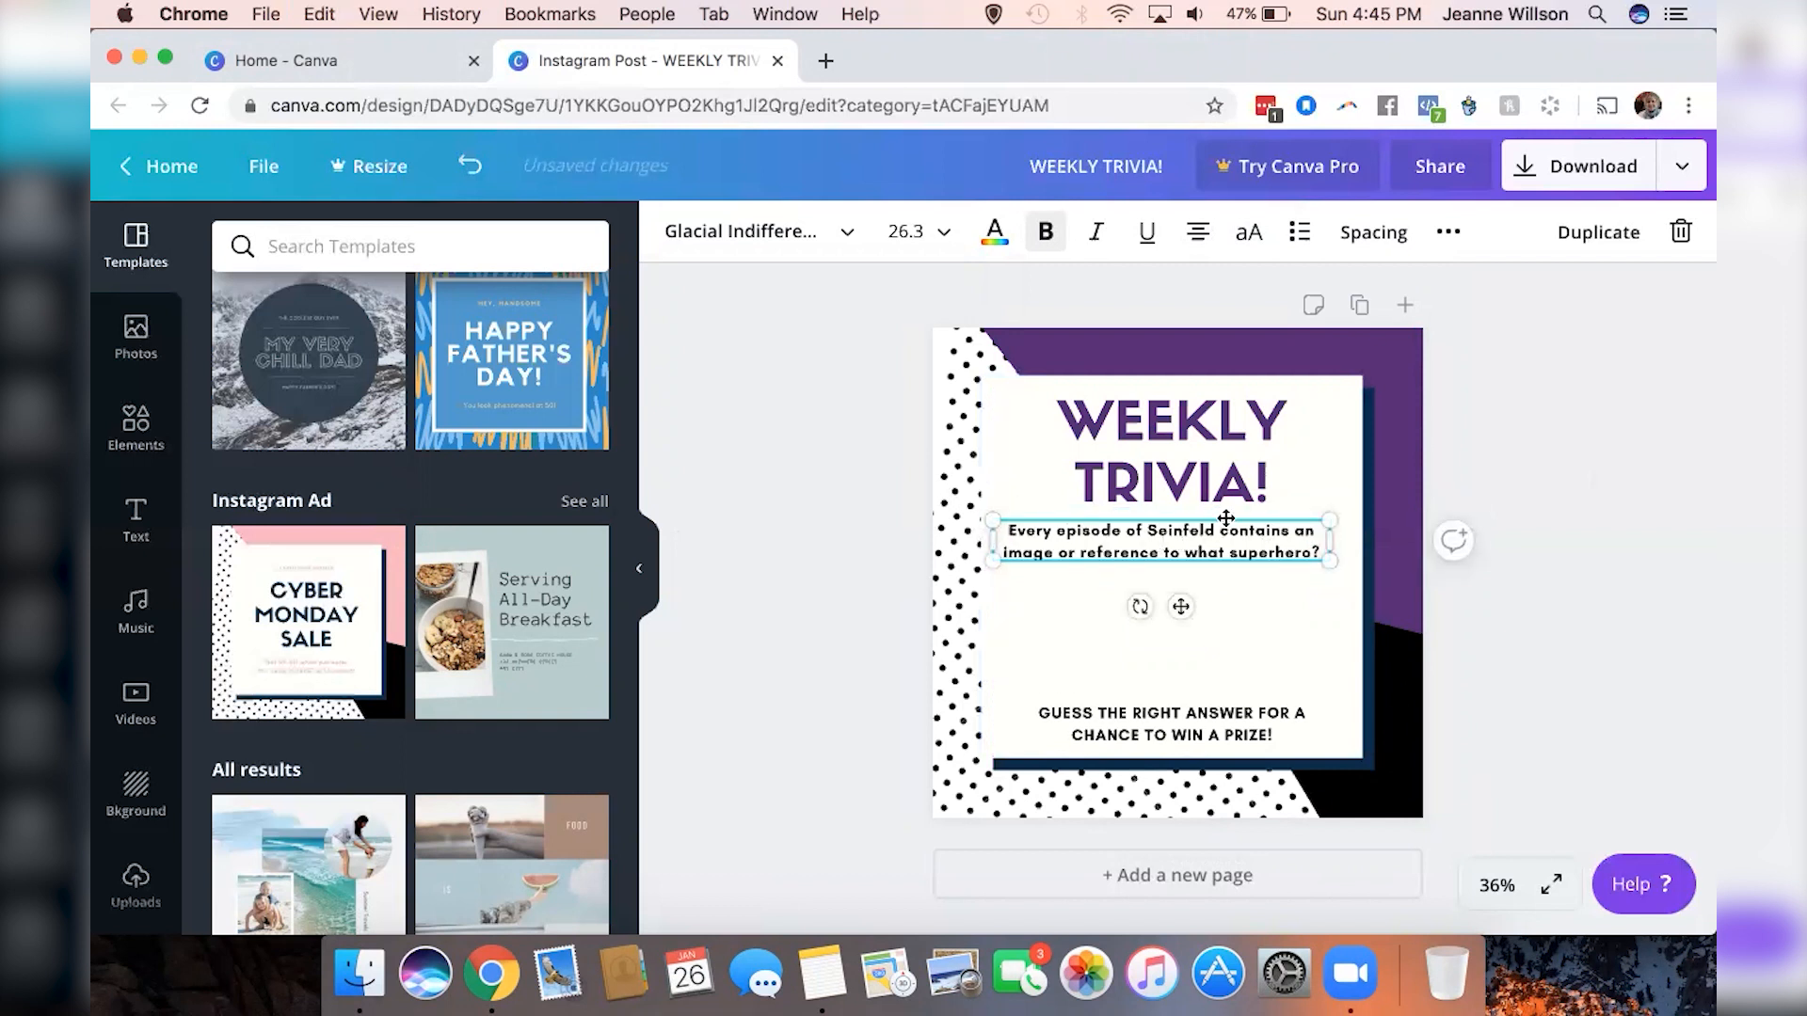
left_click_drag(1225, 516, 1230, 509)
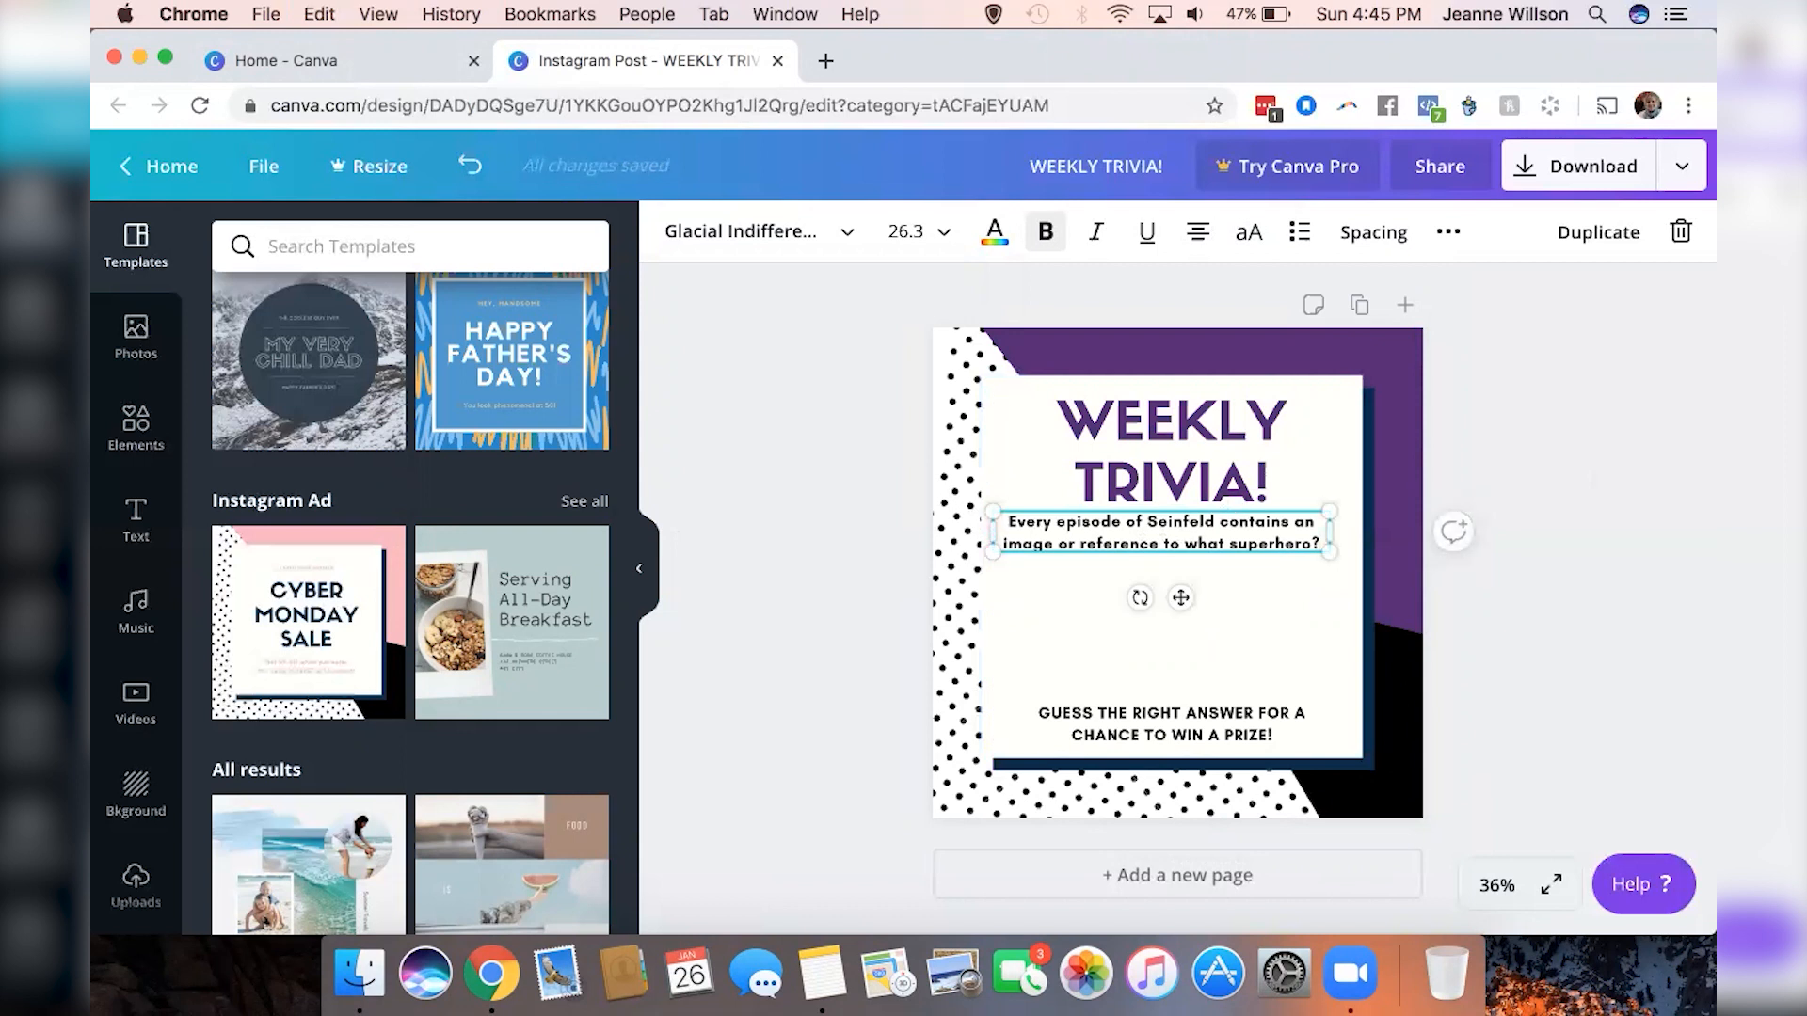
left_click(1543, 437)
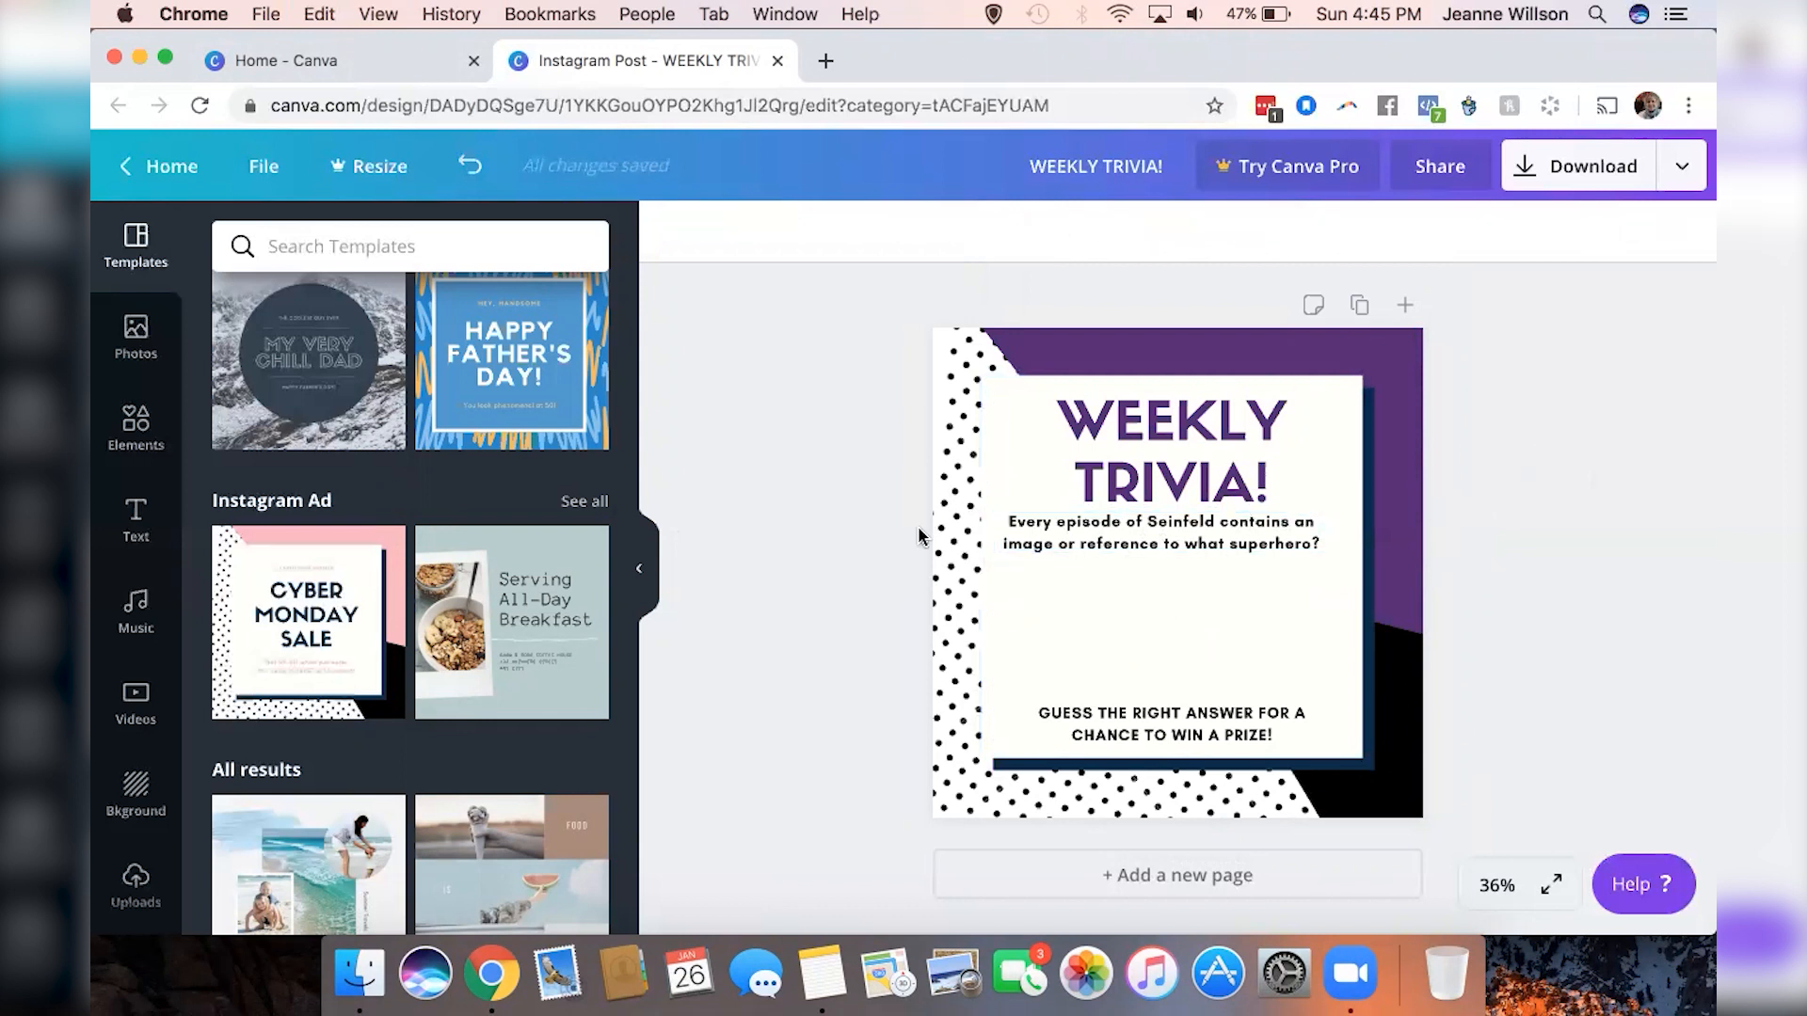
Nudge the Seinfeld question slightly to the right to centre it on the white card
left_click(1032, 551)
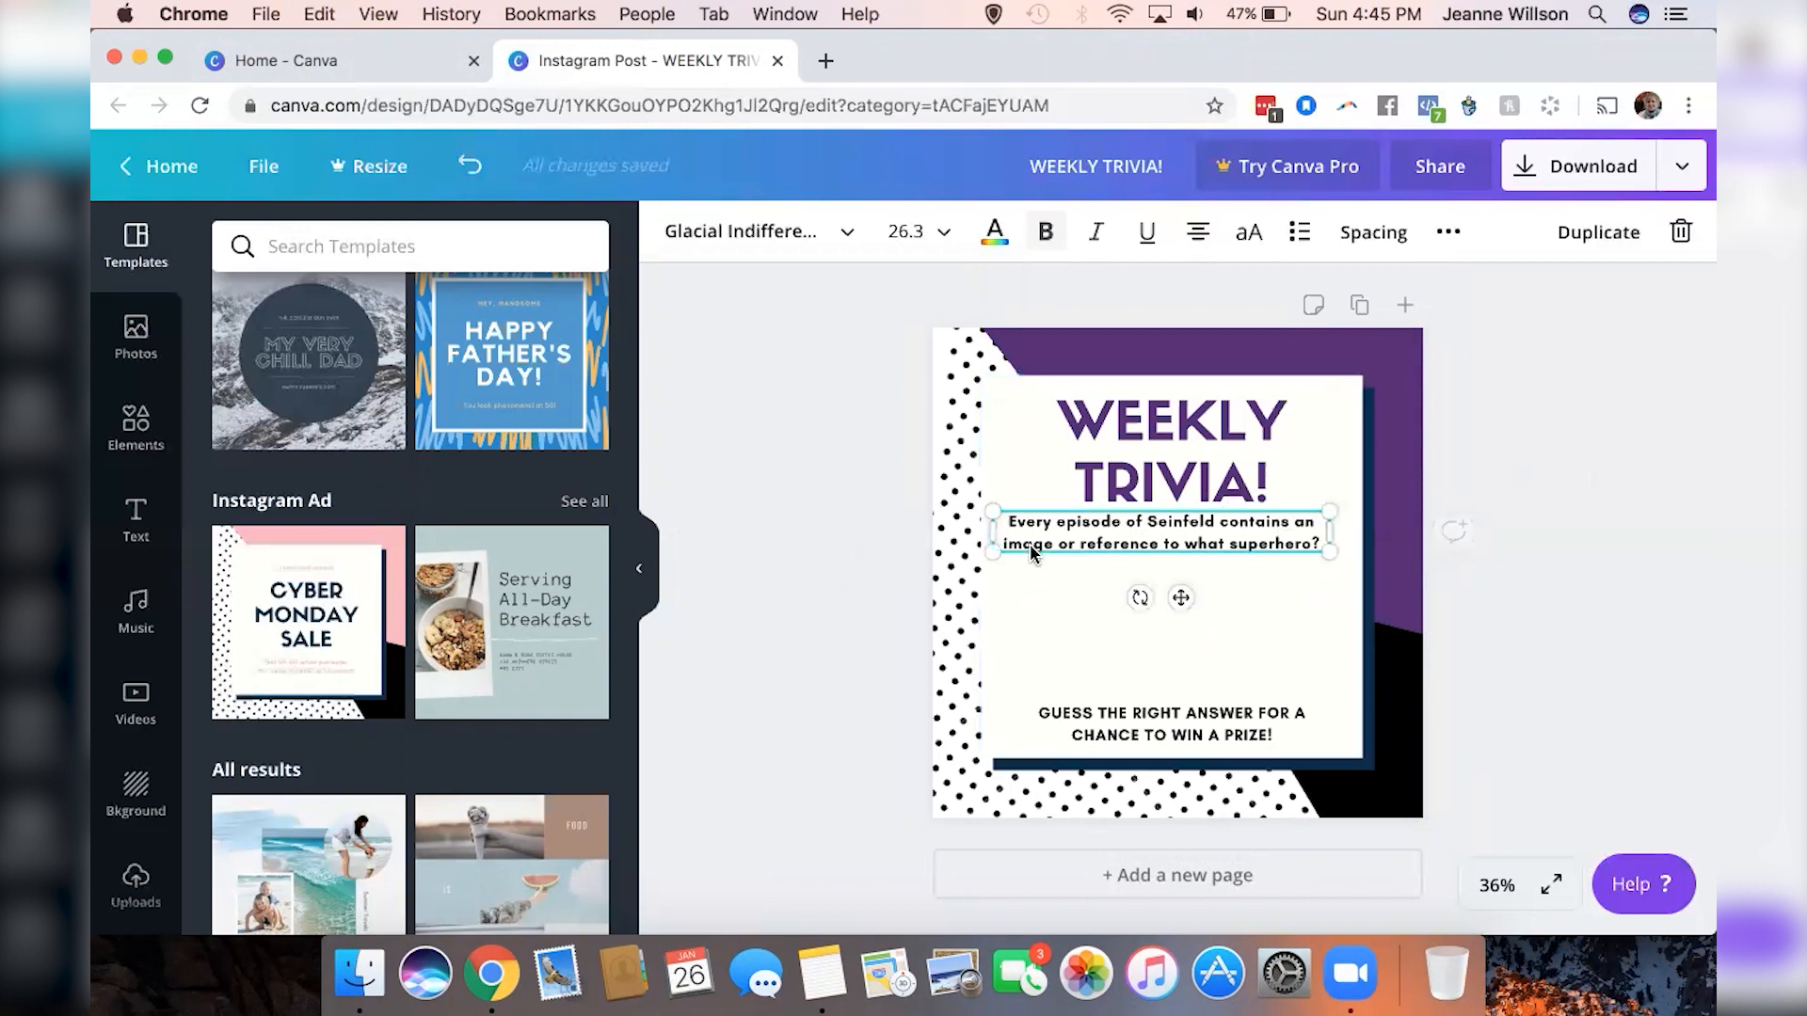
key("Right")
key("Right")
key("Right")
key("Right")
key("Right")
key("Right")
key("Right")
key("Right")
key("Right")
key("Right")
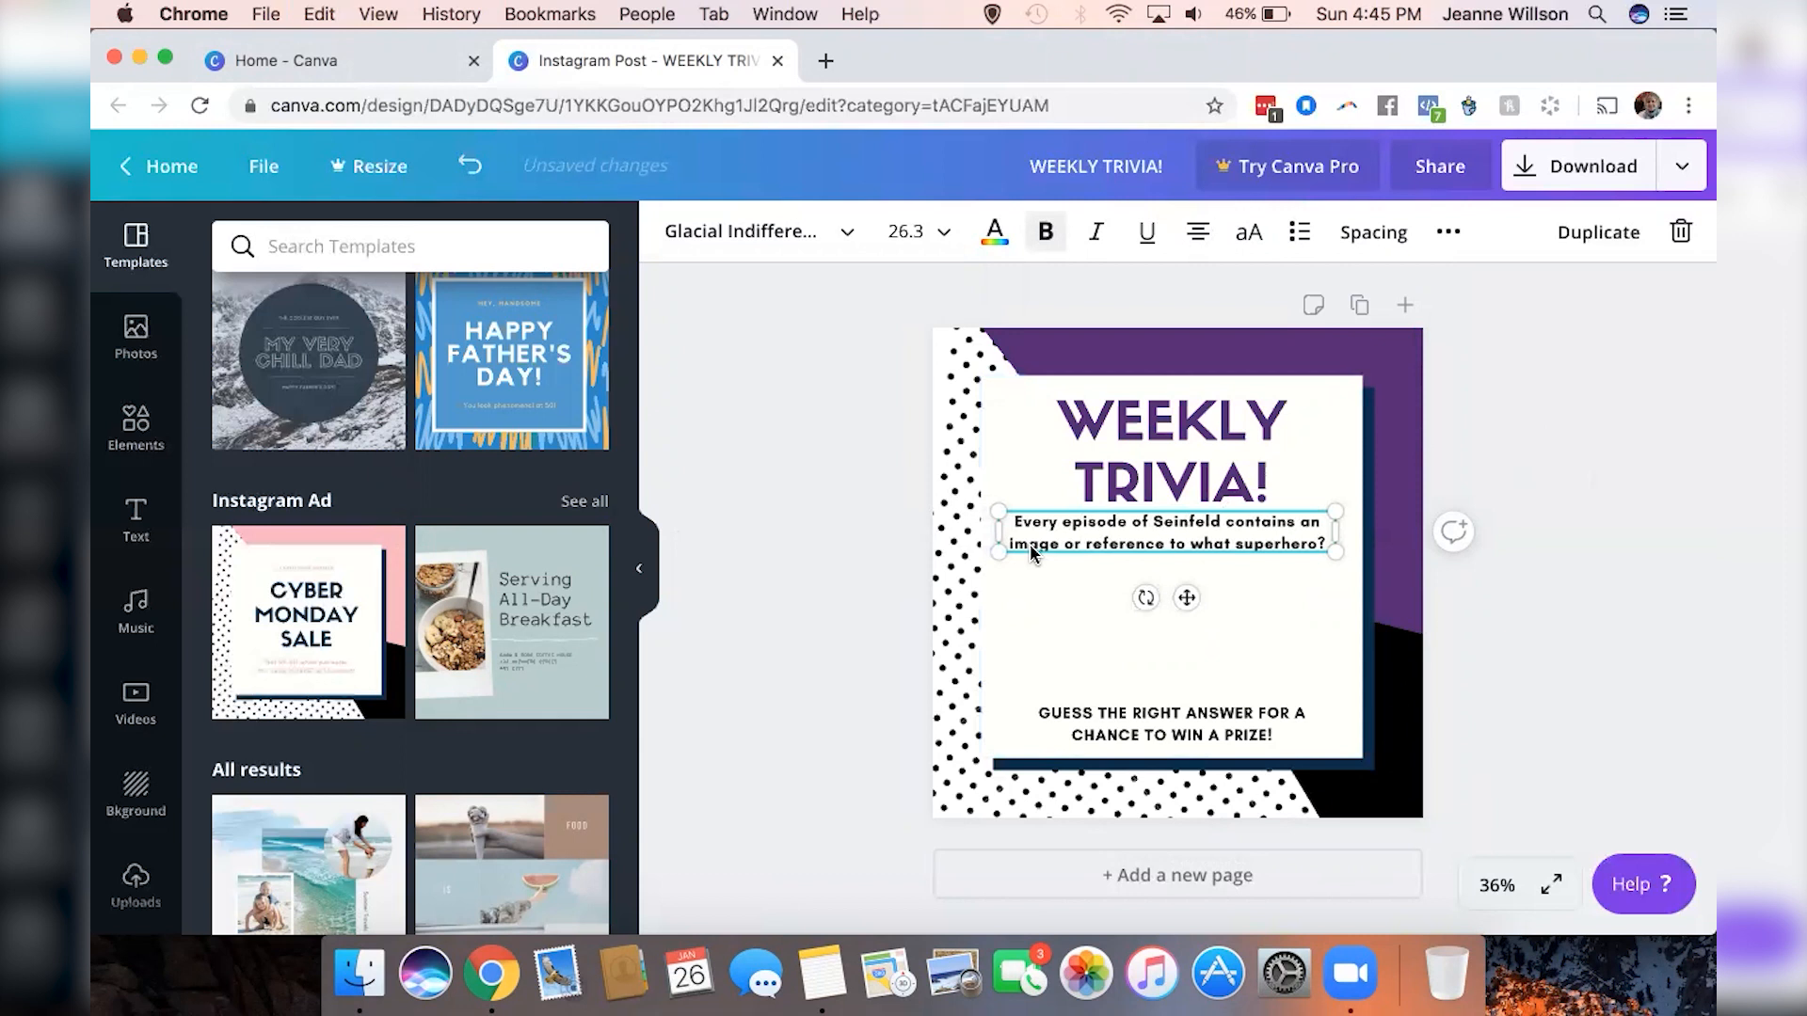
left_click(745, 553)
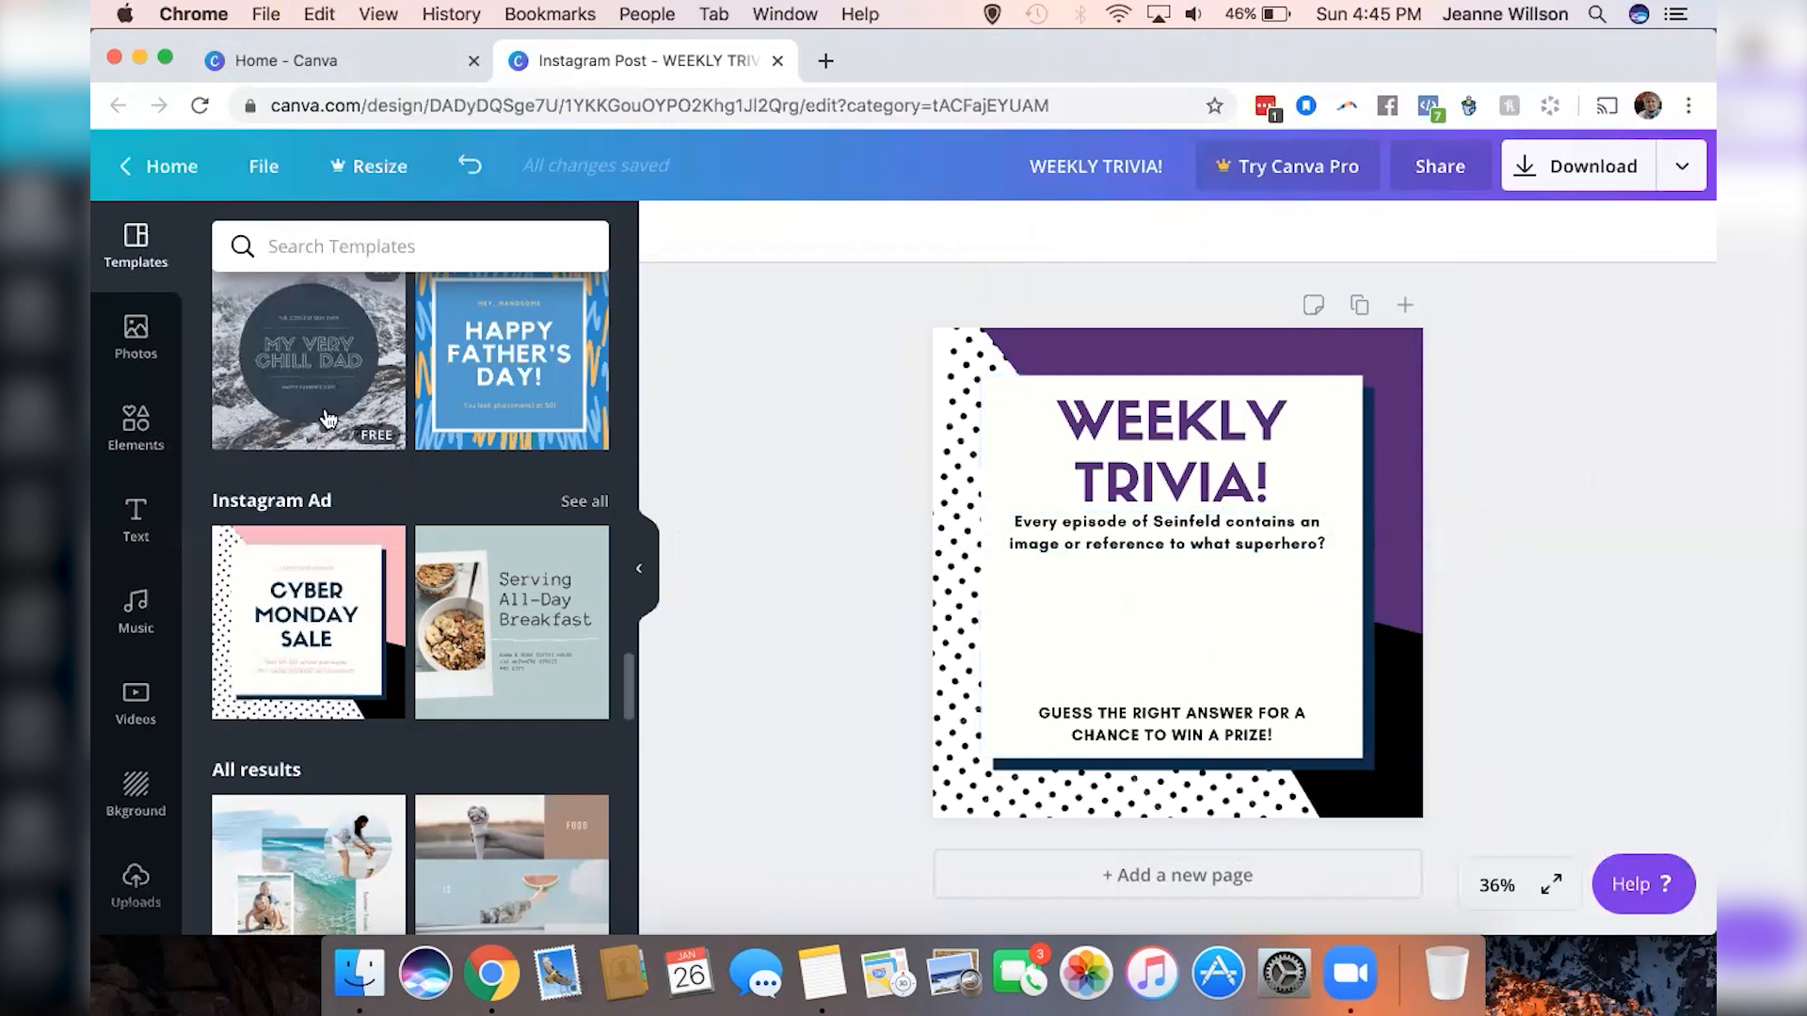
Examine the available element categories, including grids, shapes, frames, stickers, charts, gradients, lines and icons
left_click(127, 442)
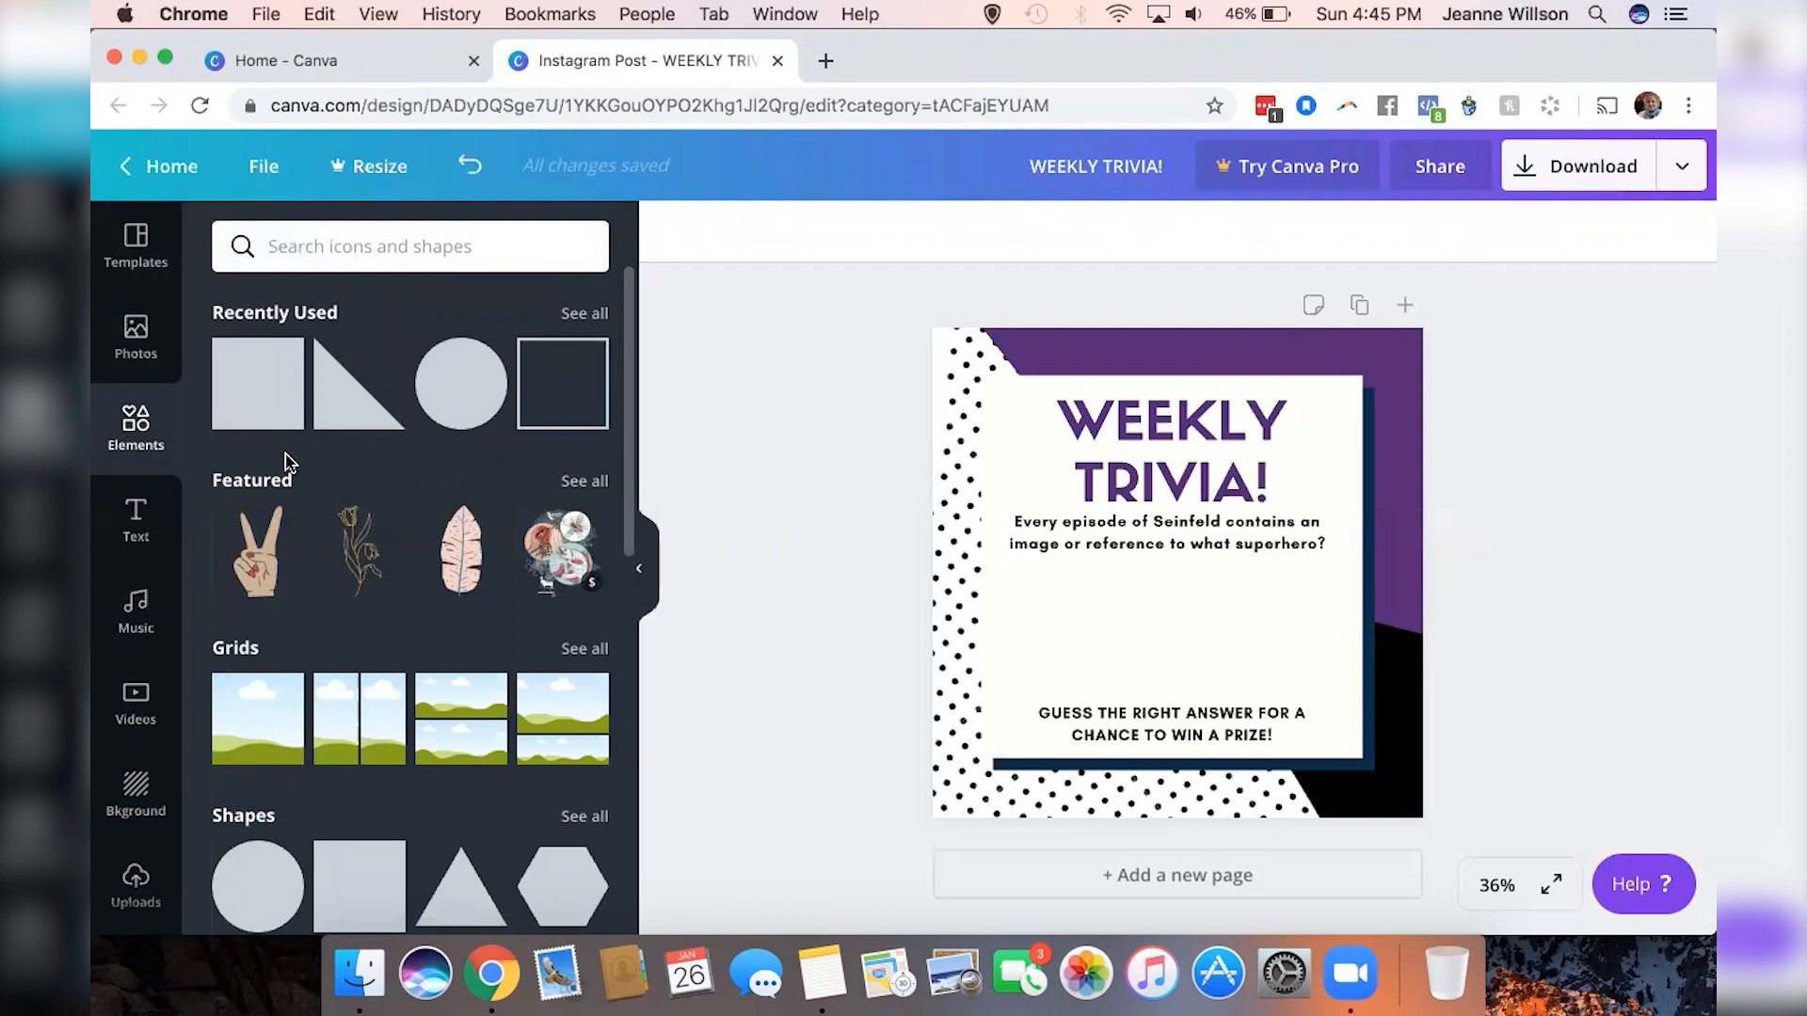
scroll(480, 734, "down", 1)
scroll(483, 740, "up", 1)
scroll(376, 720, "down", 1)
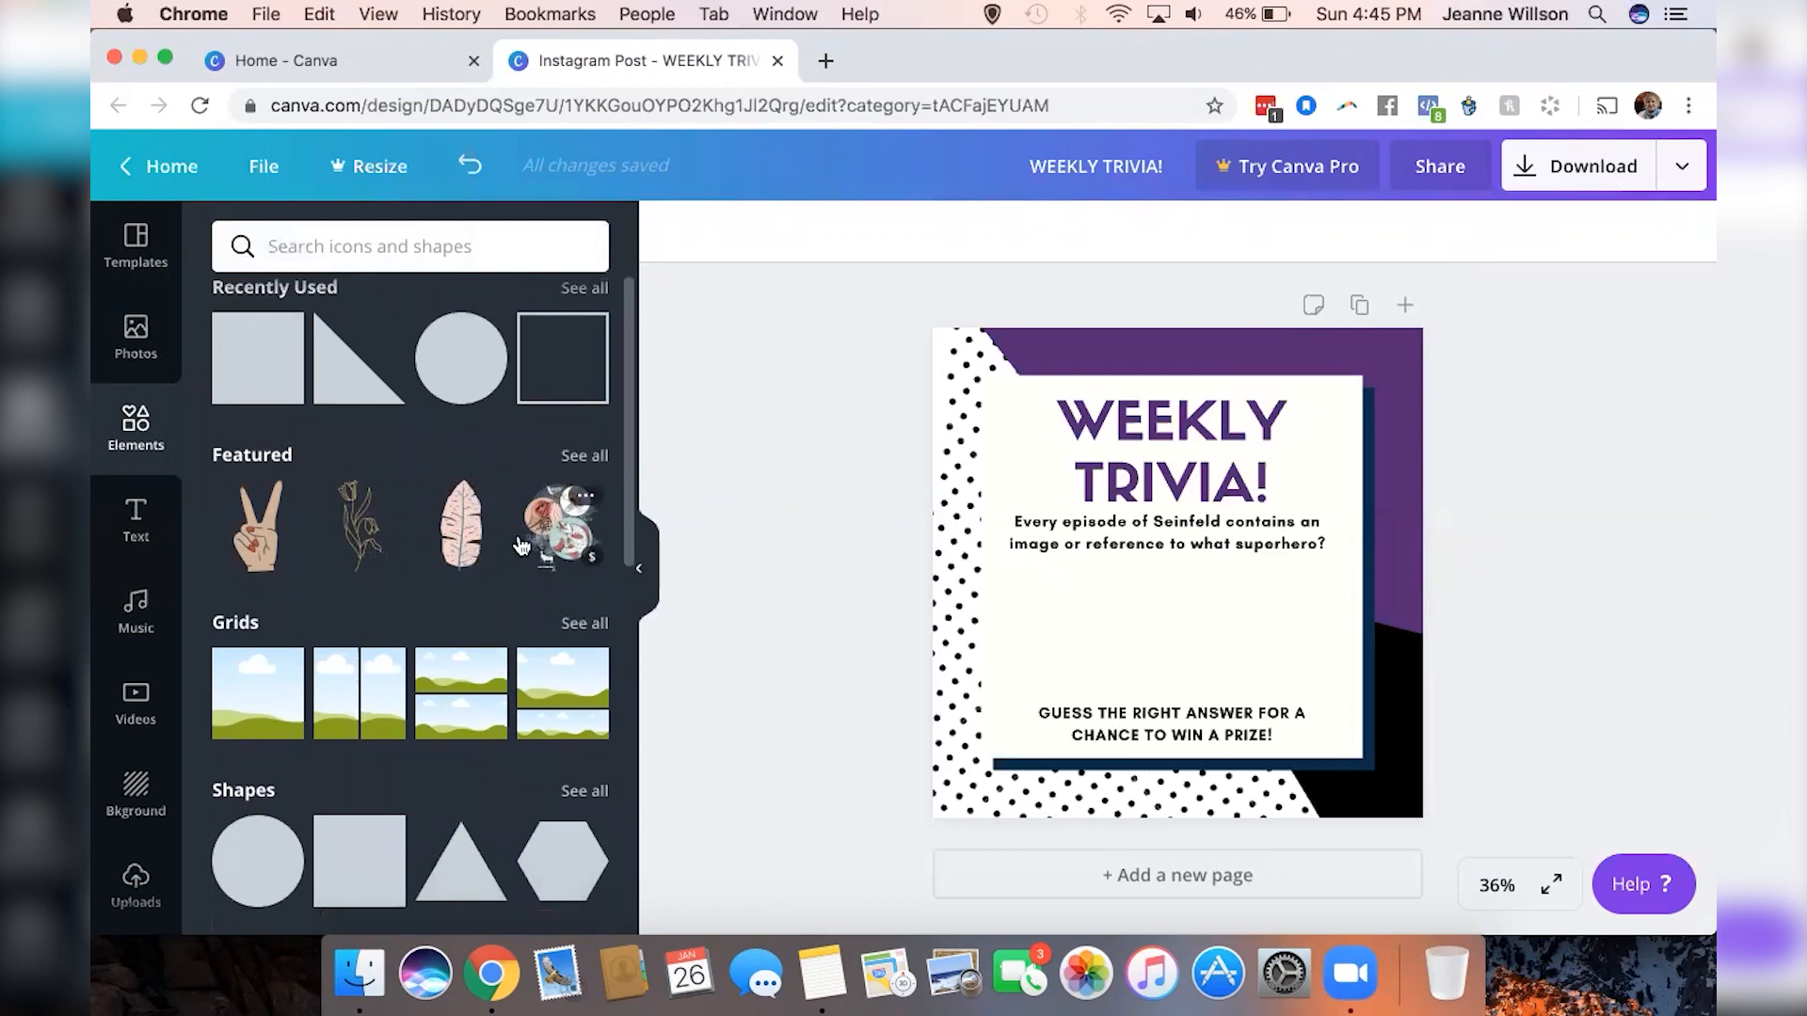
scroll(339, 612, "down", 3)
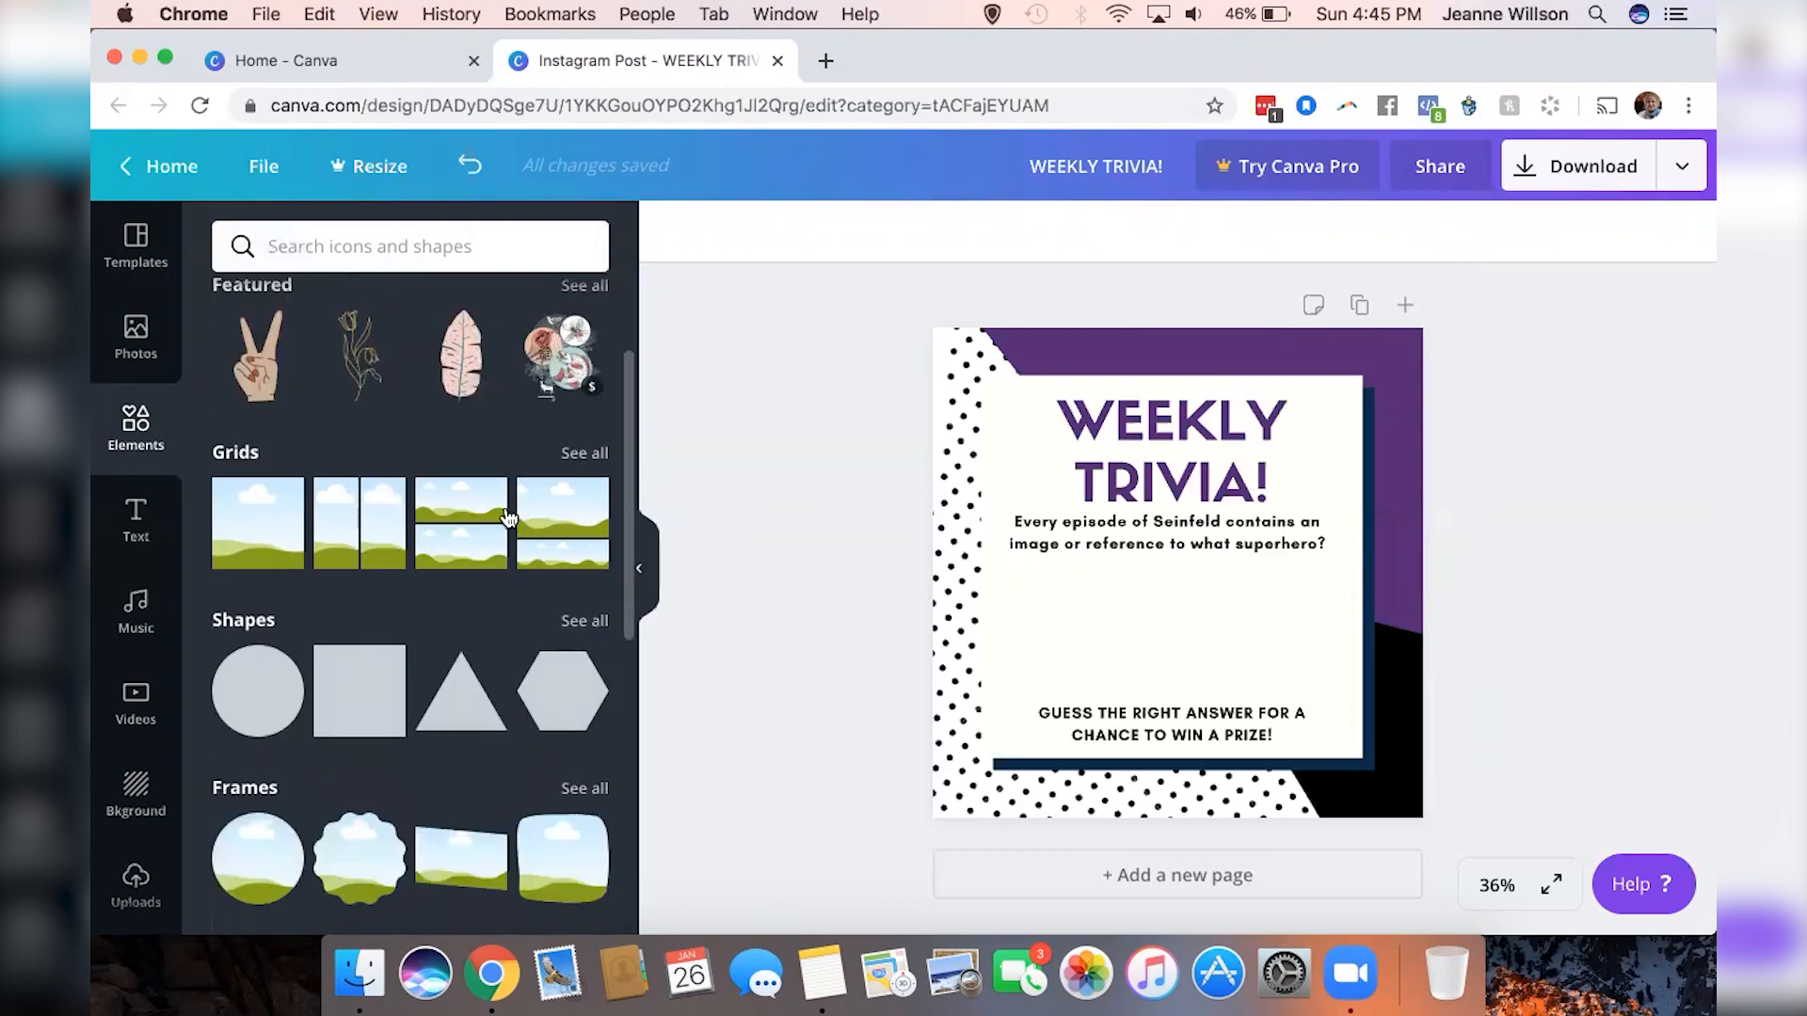
scroll(508, 520, "down", 1)
scroll(508, 520, "down", 7)
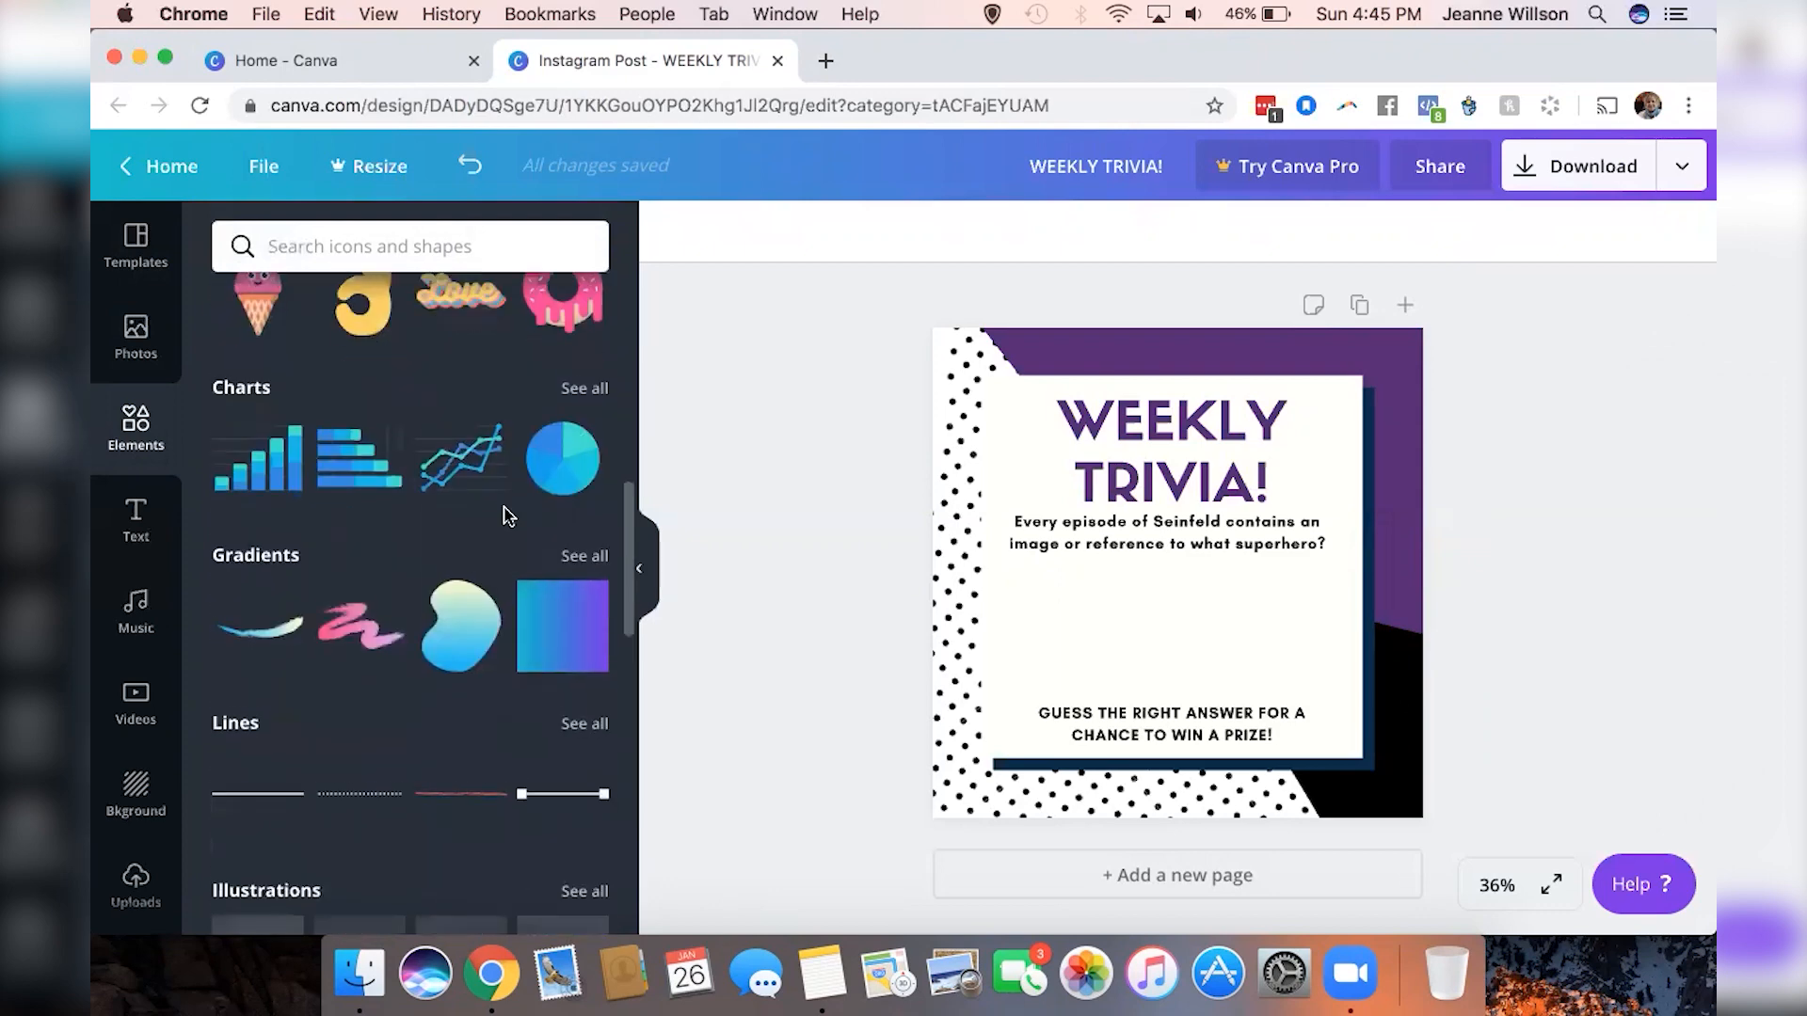
scroll(508, 519, "up", 2)
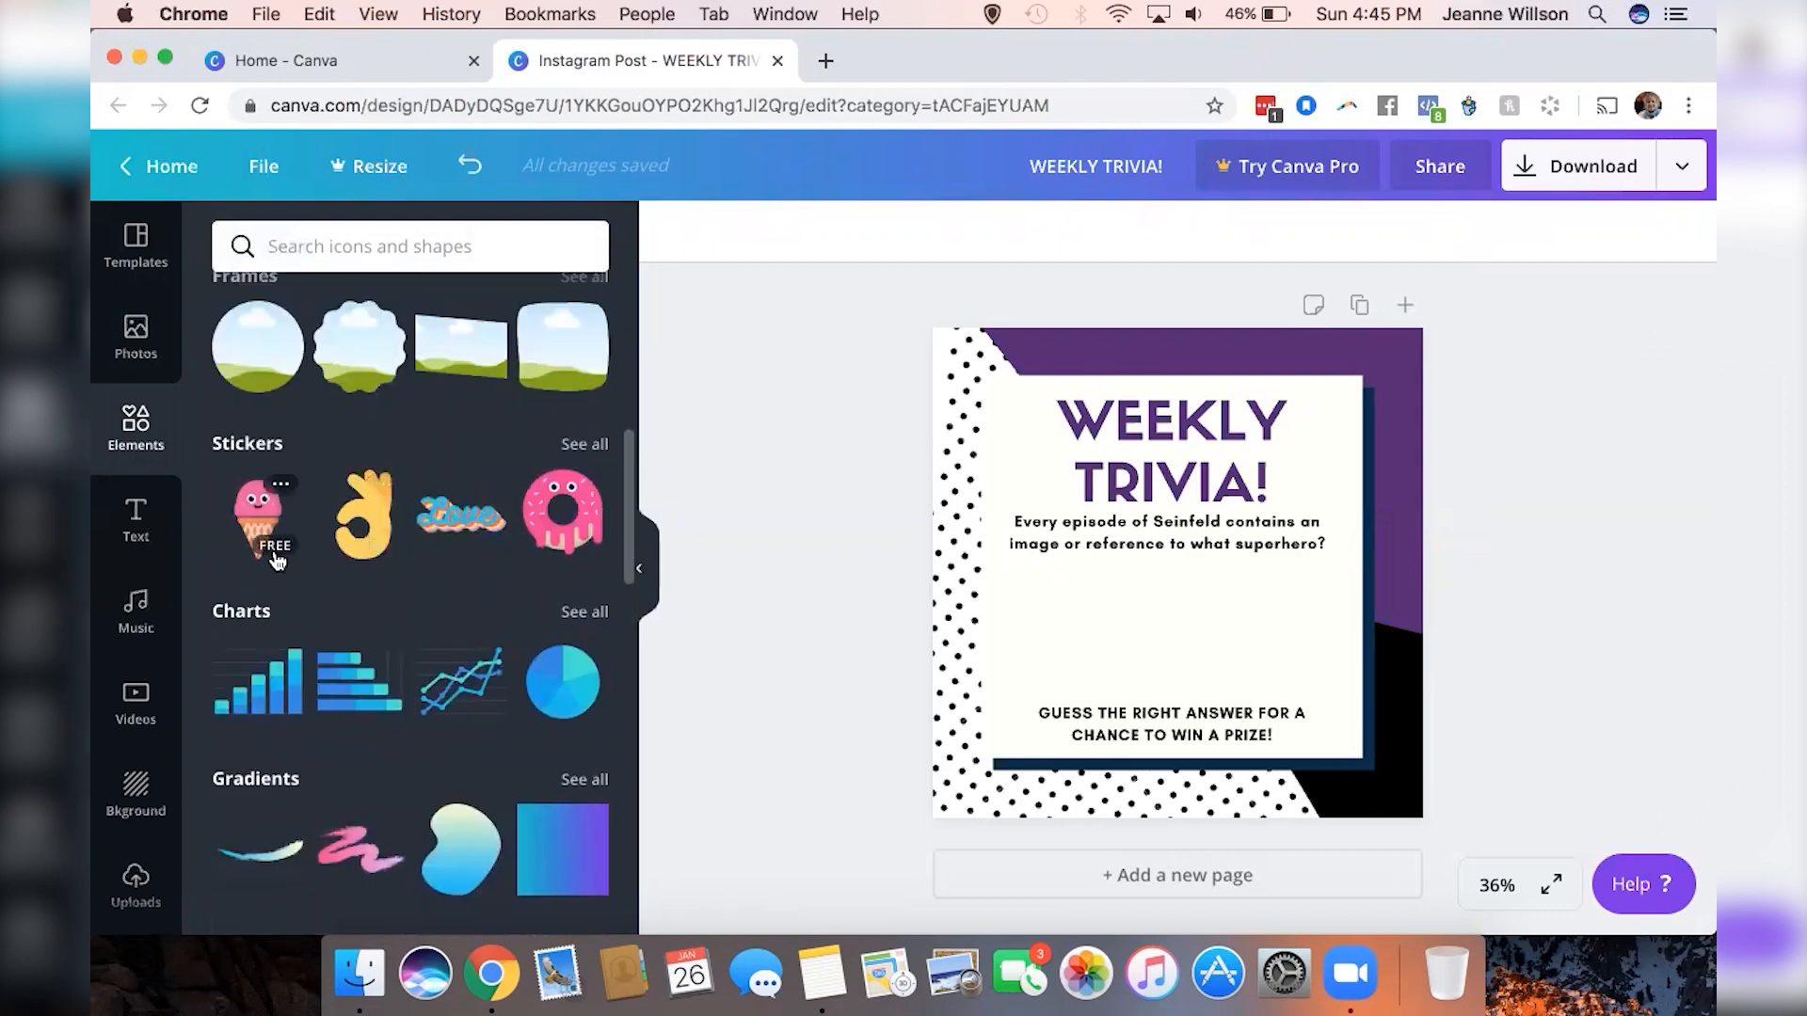
scroll(376, 533, "down", 5)
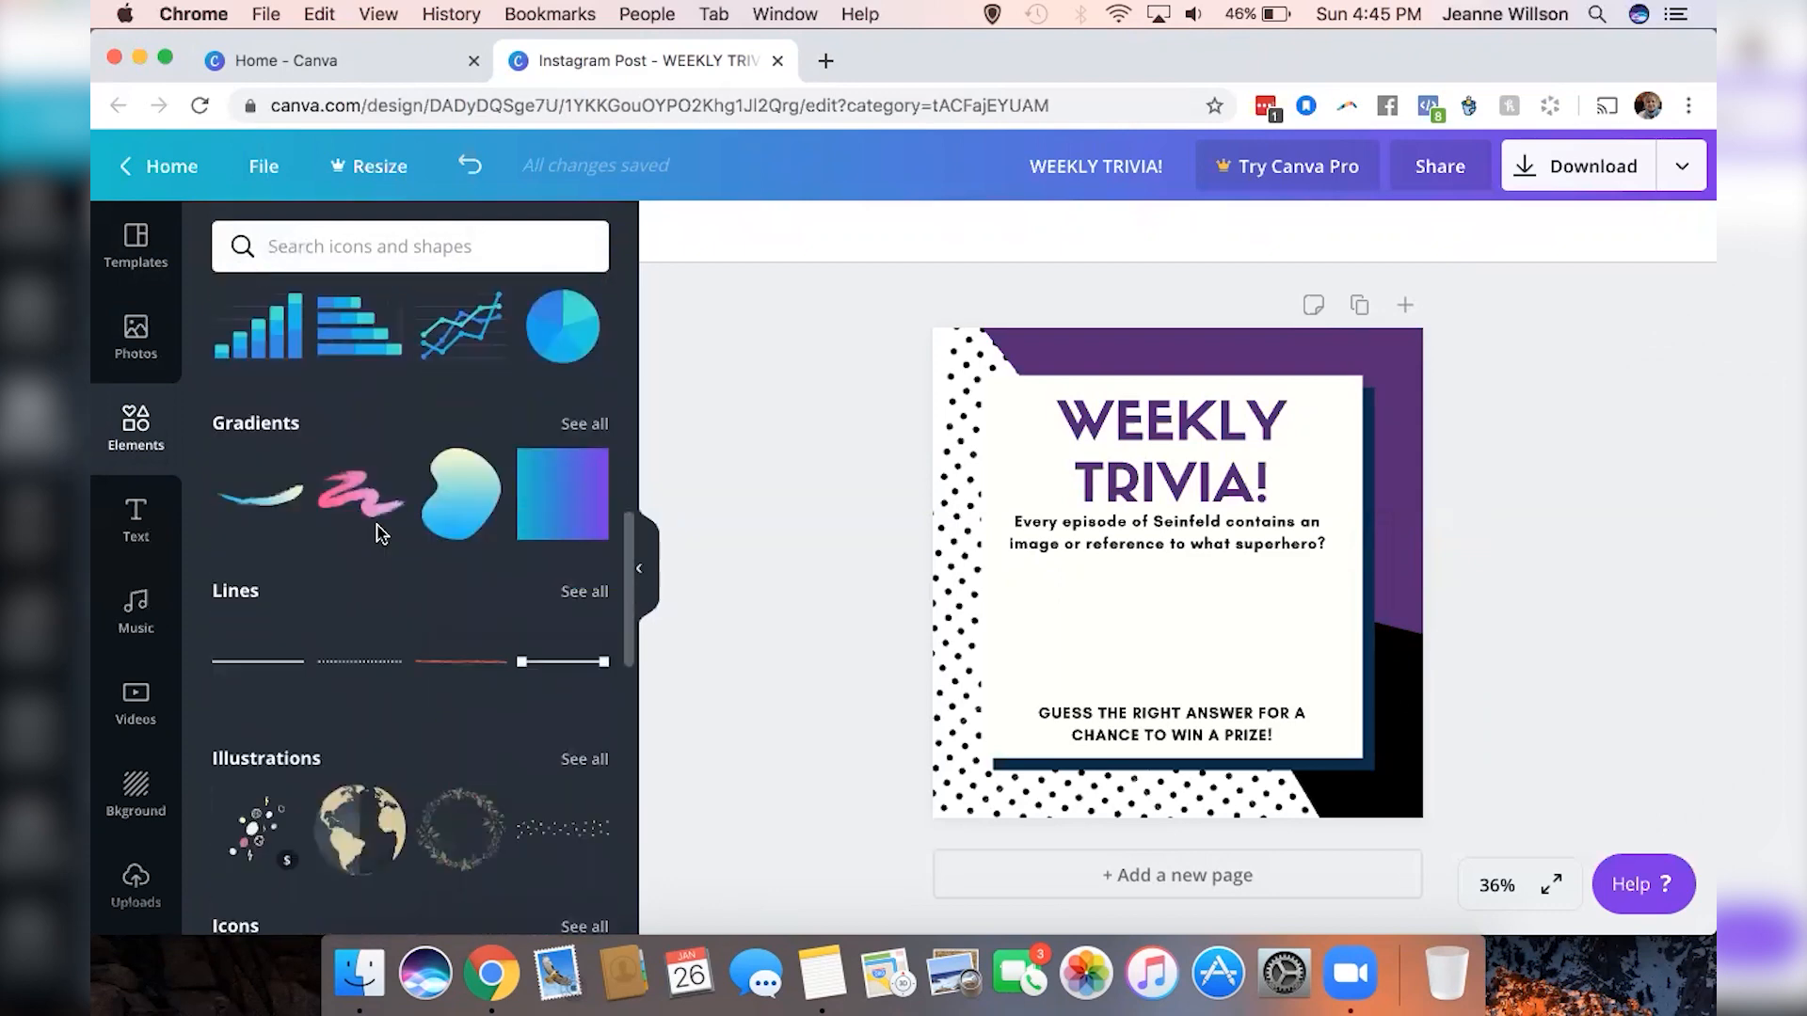
scroll(376, 533, "down", 10)
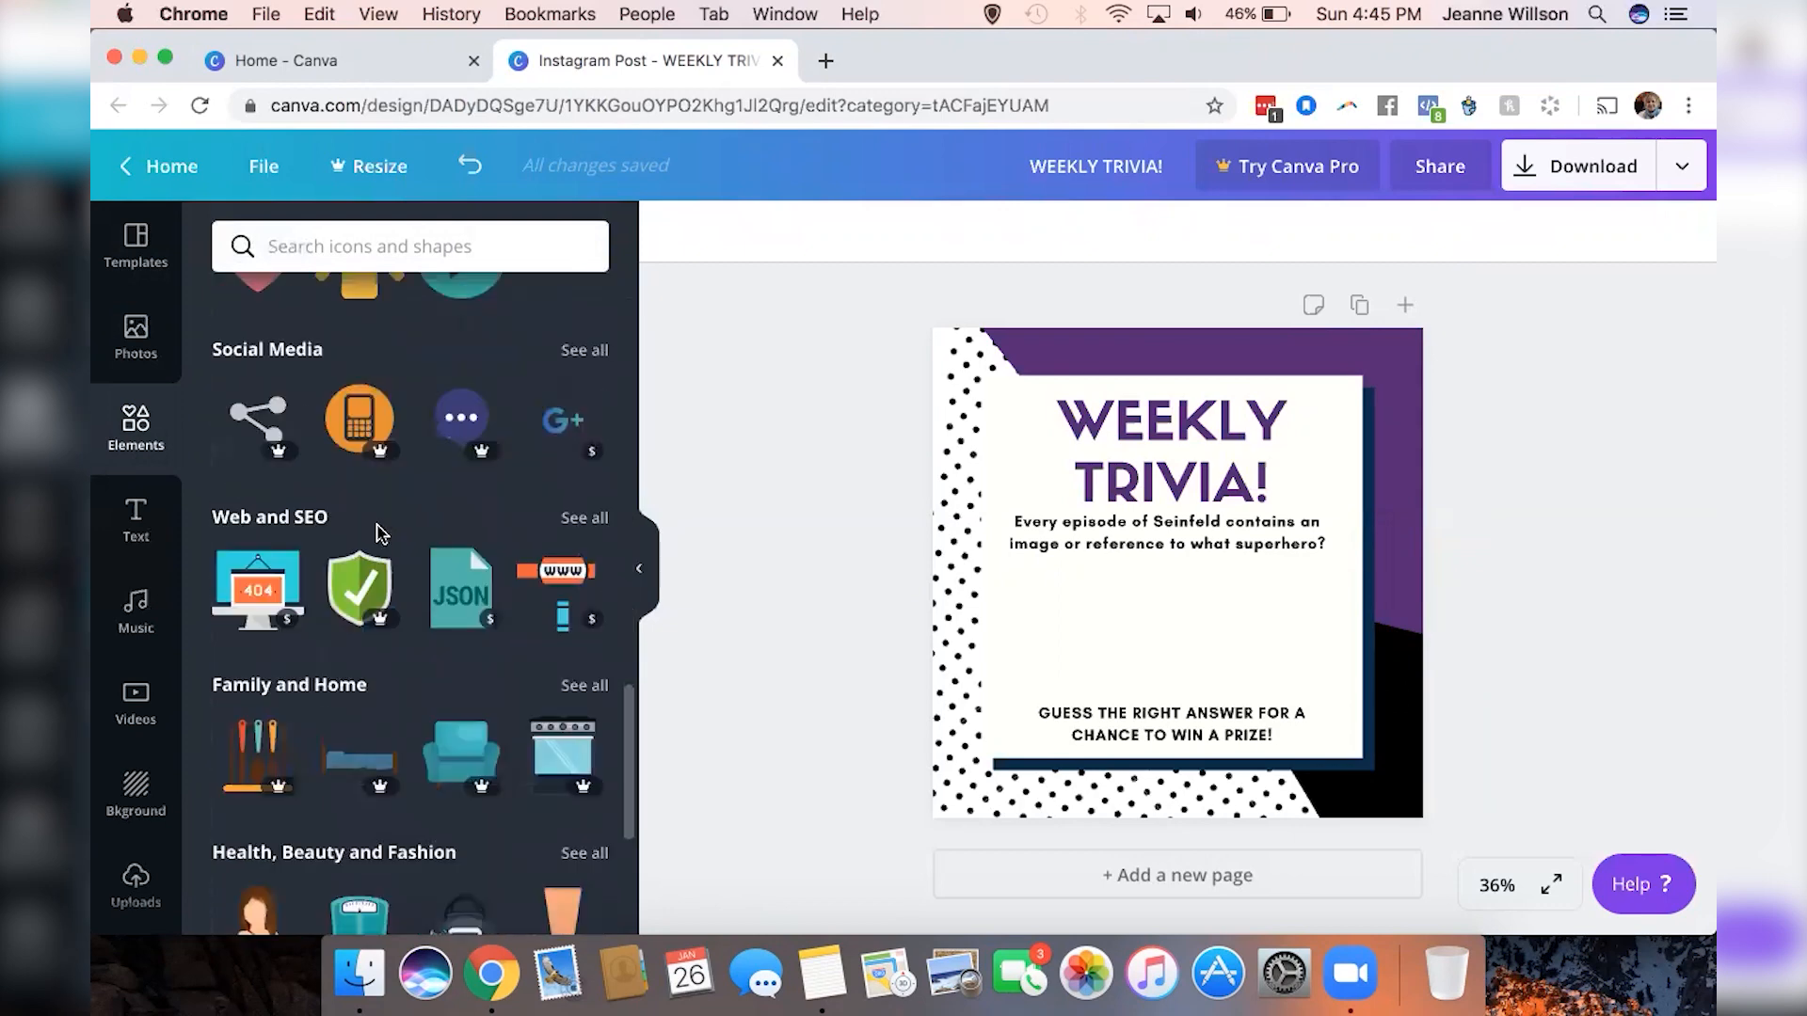
scroll(379, 535, "down", 2)
scroll(379, 534, "up", 15)
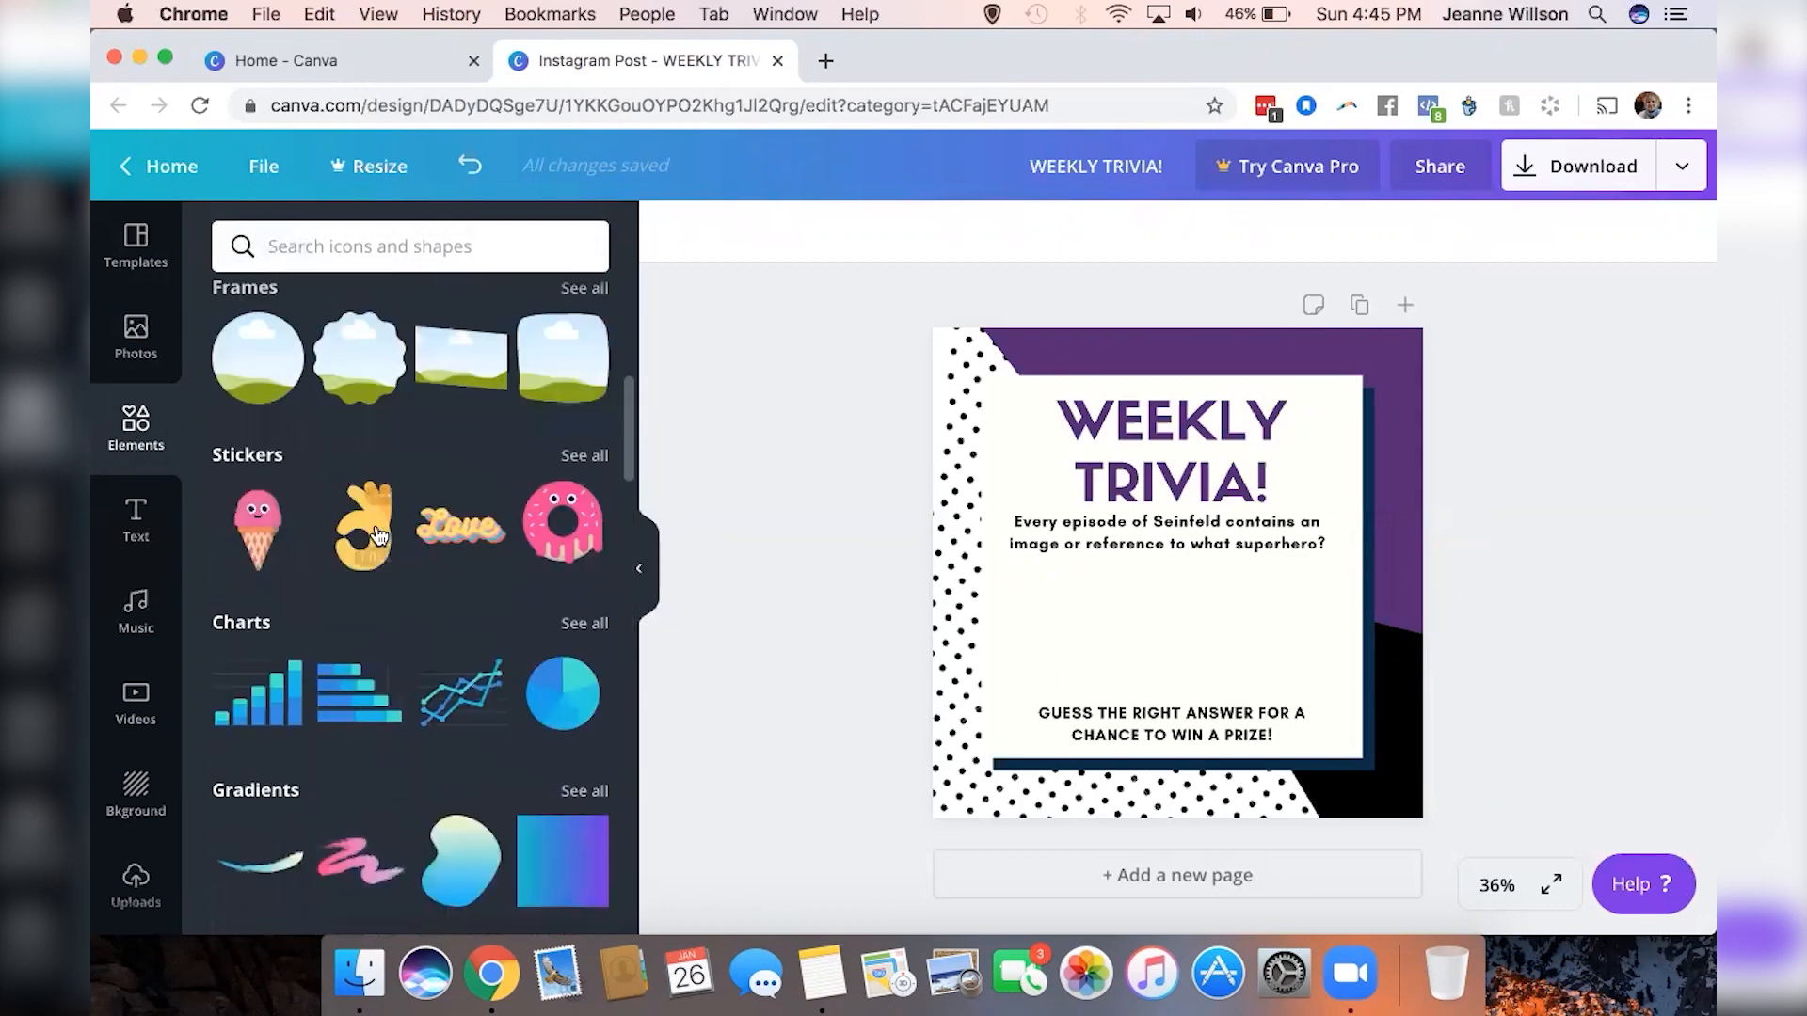
Add a circle, shrink it to a small bullet below the start of the Seinfeld question, and colour it with the document purple
left_click(452, 385)
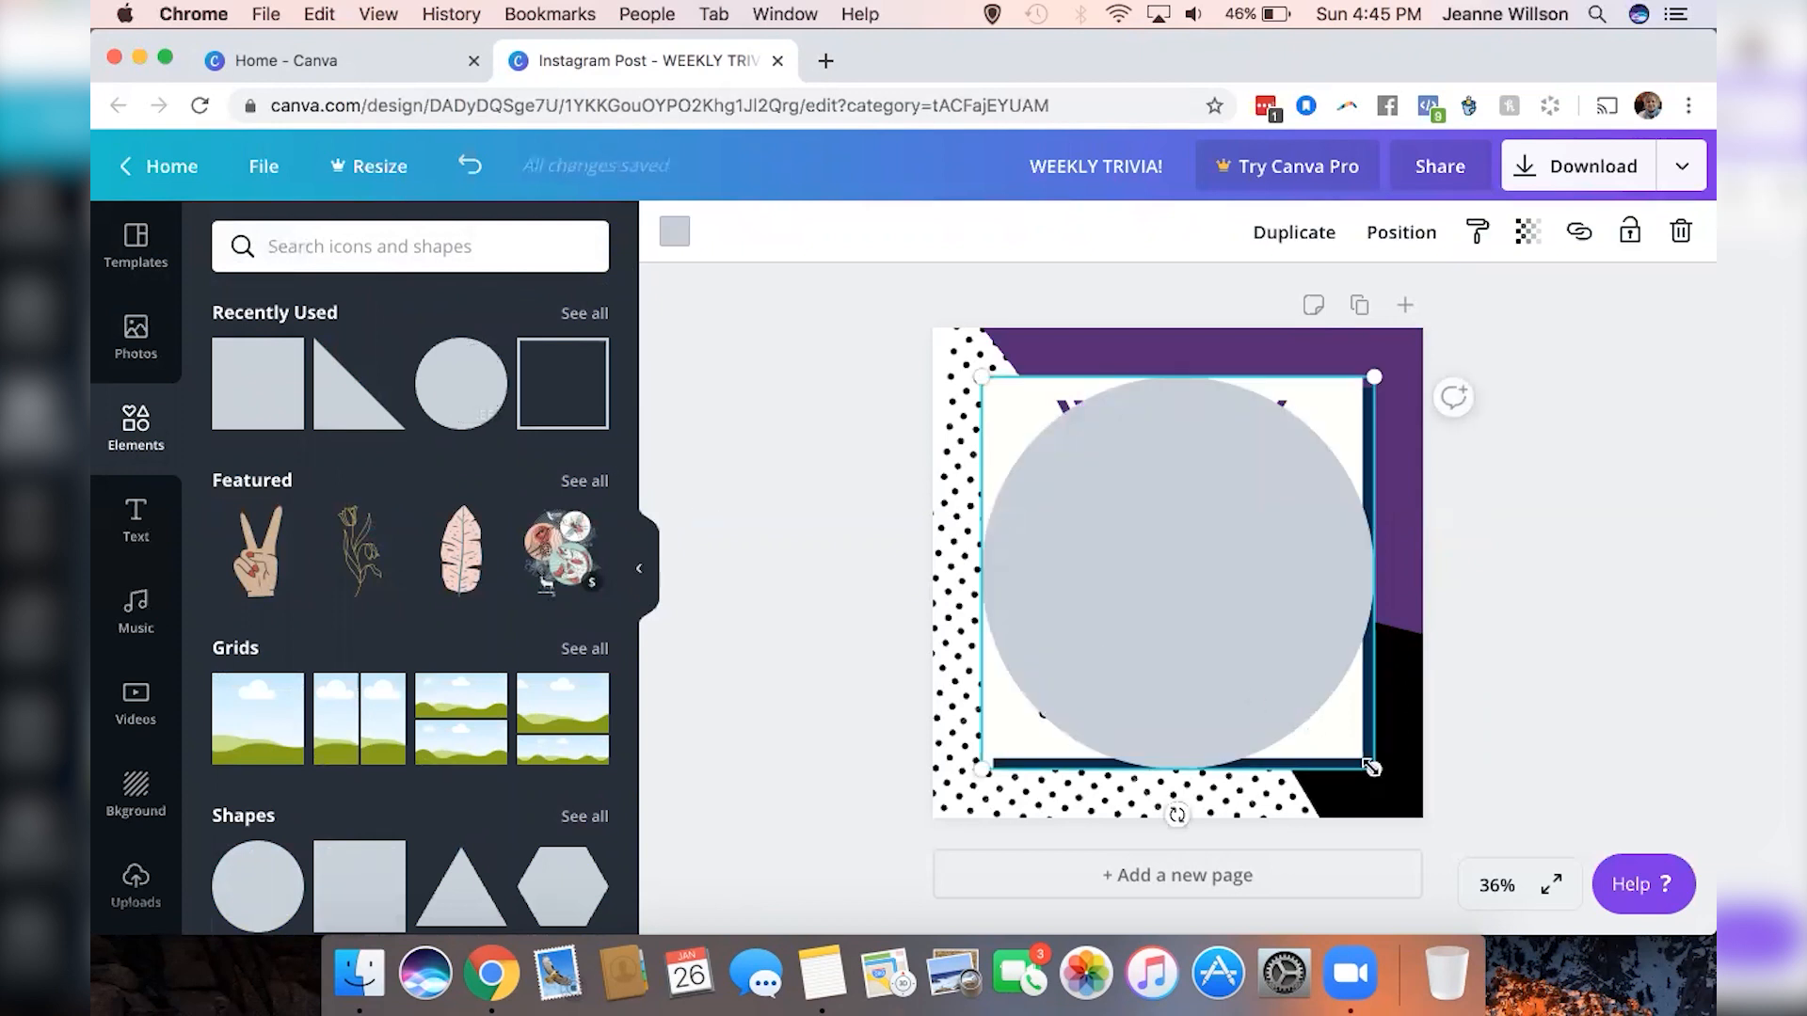
left_click_drag(1372, 767, 1016, 589)
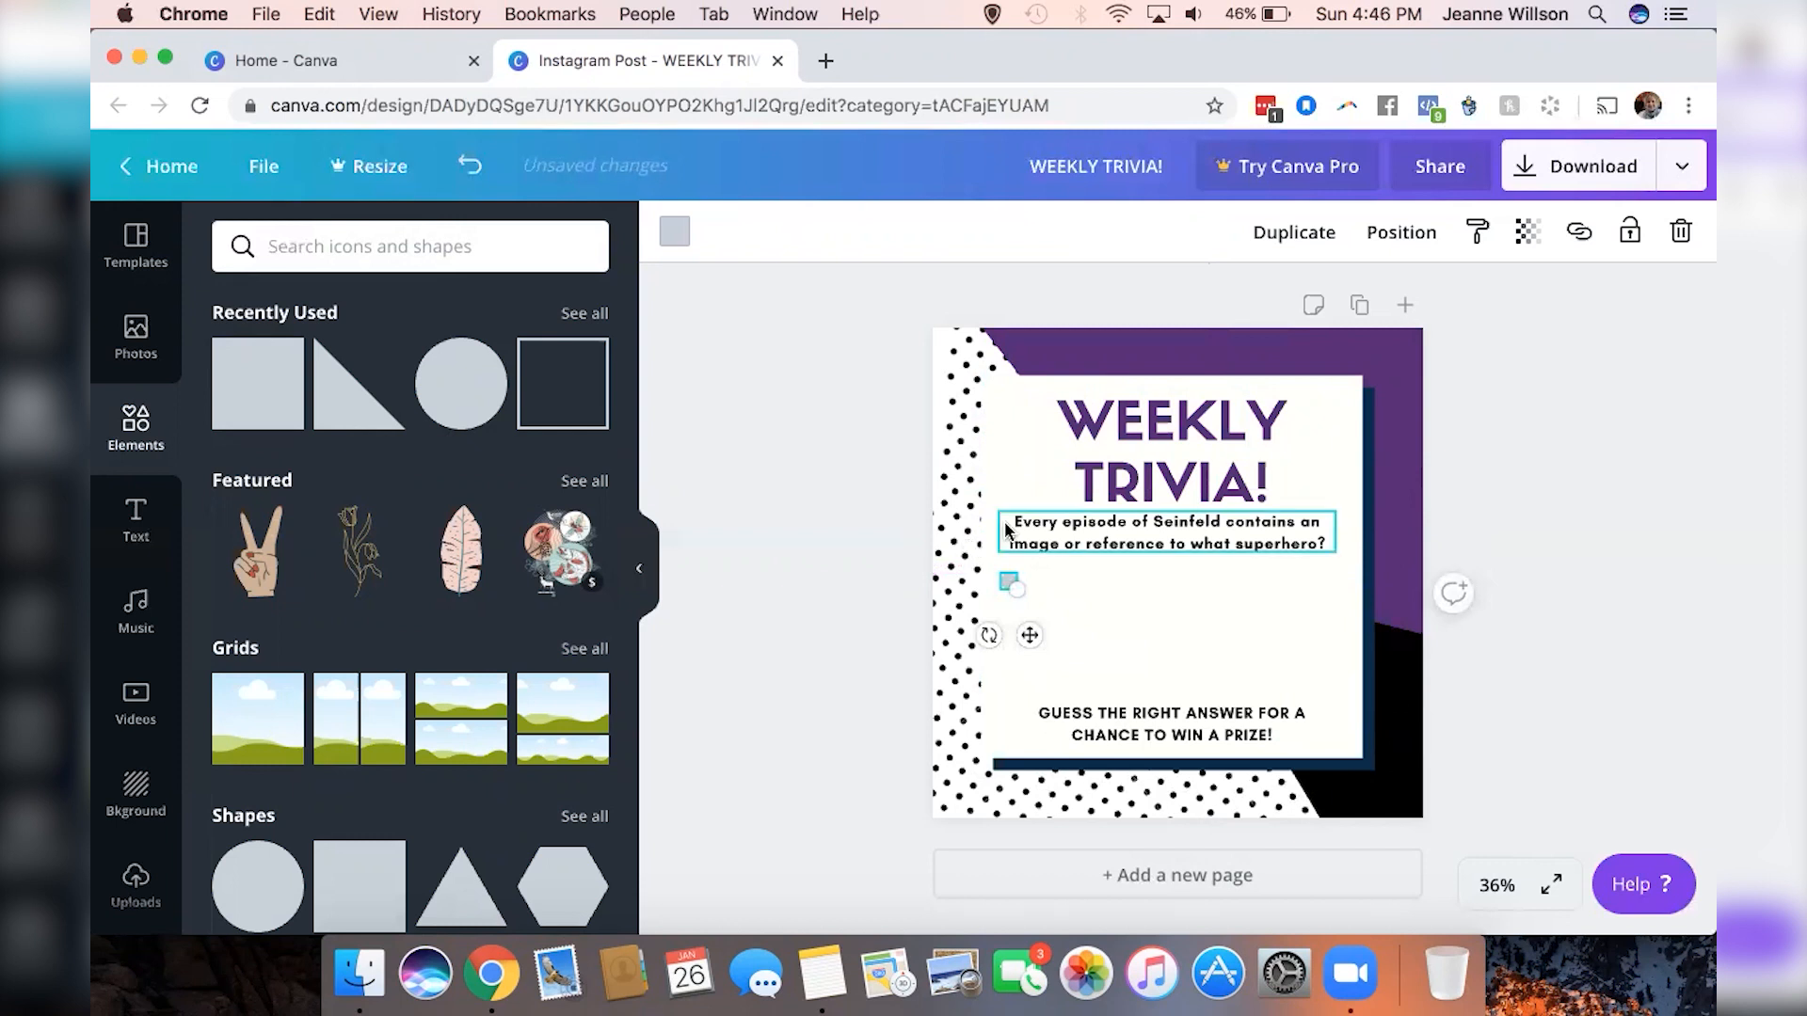
left_click(675, 239)
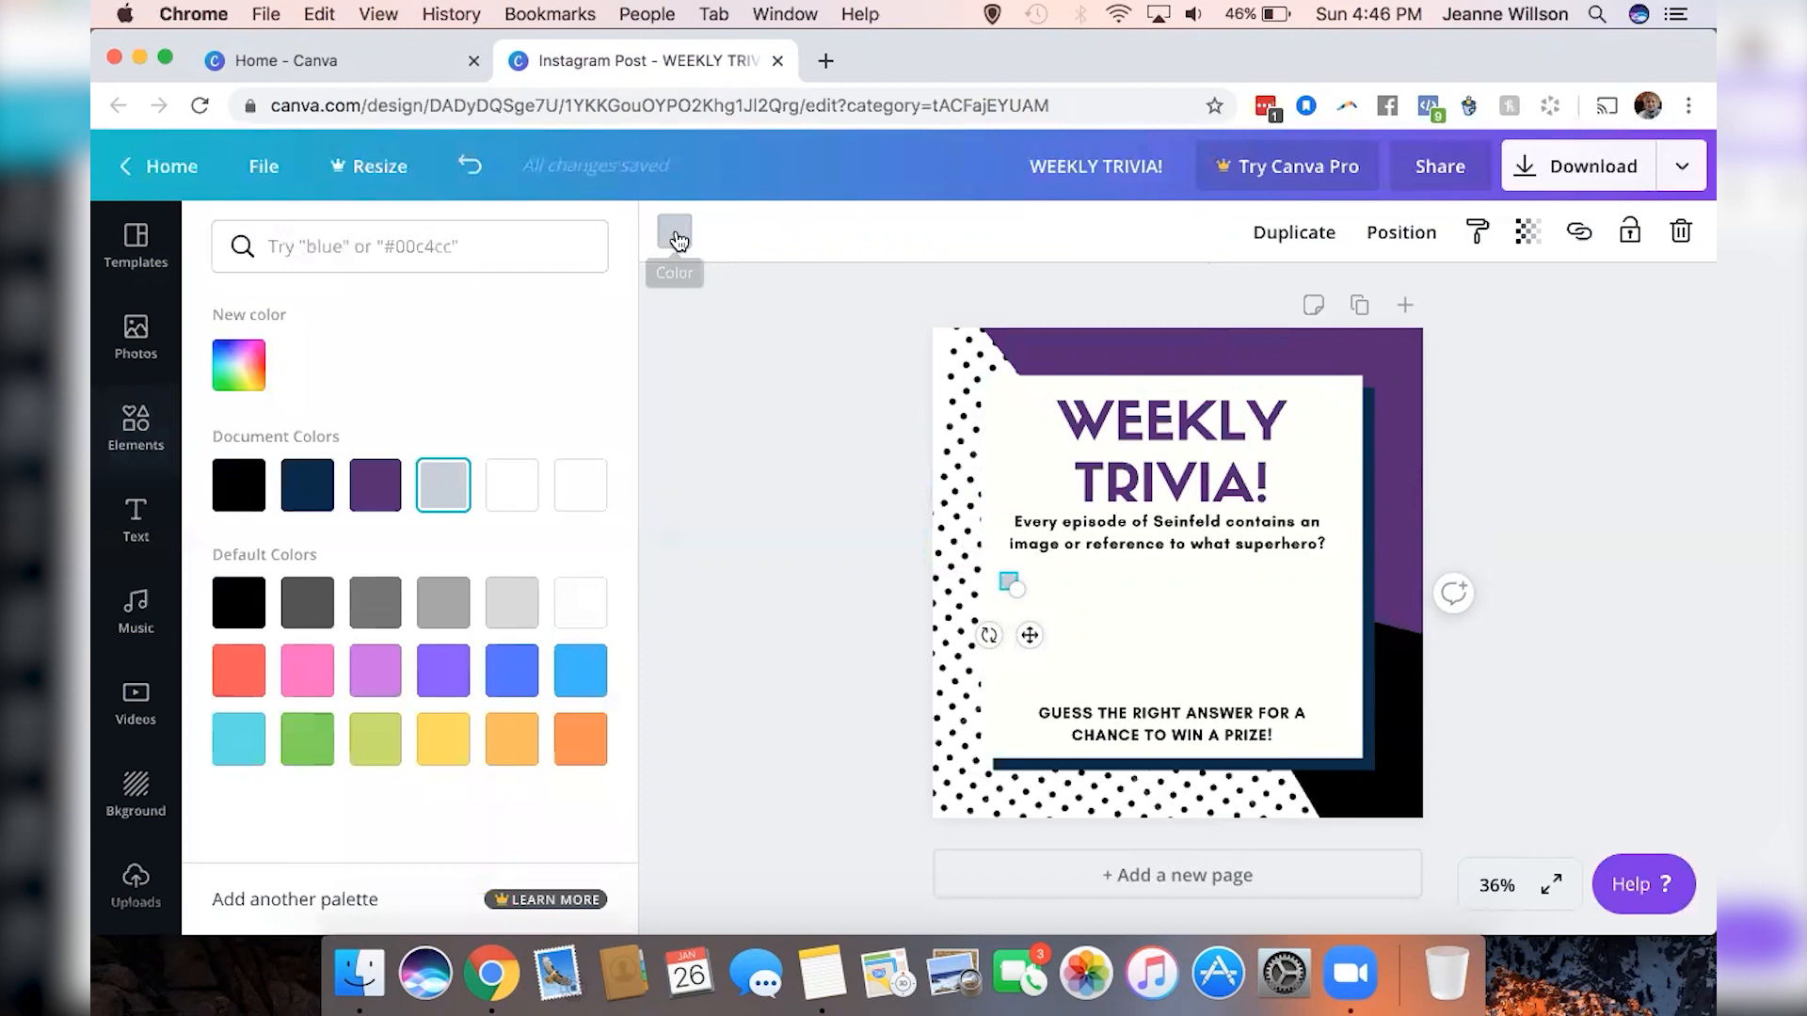
left_click(378, 485)
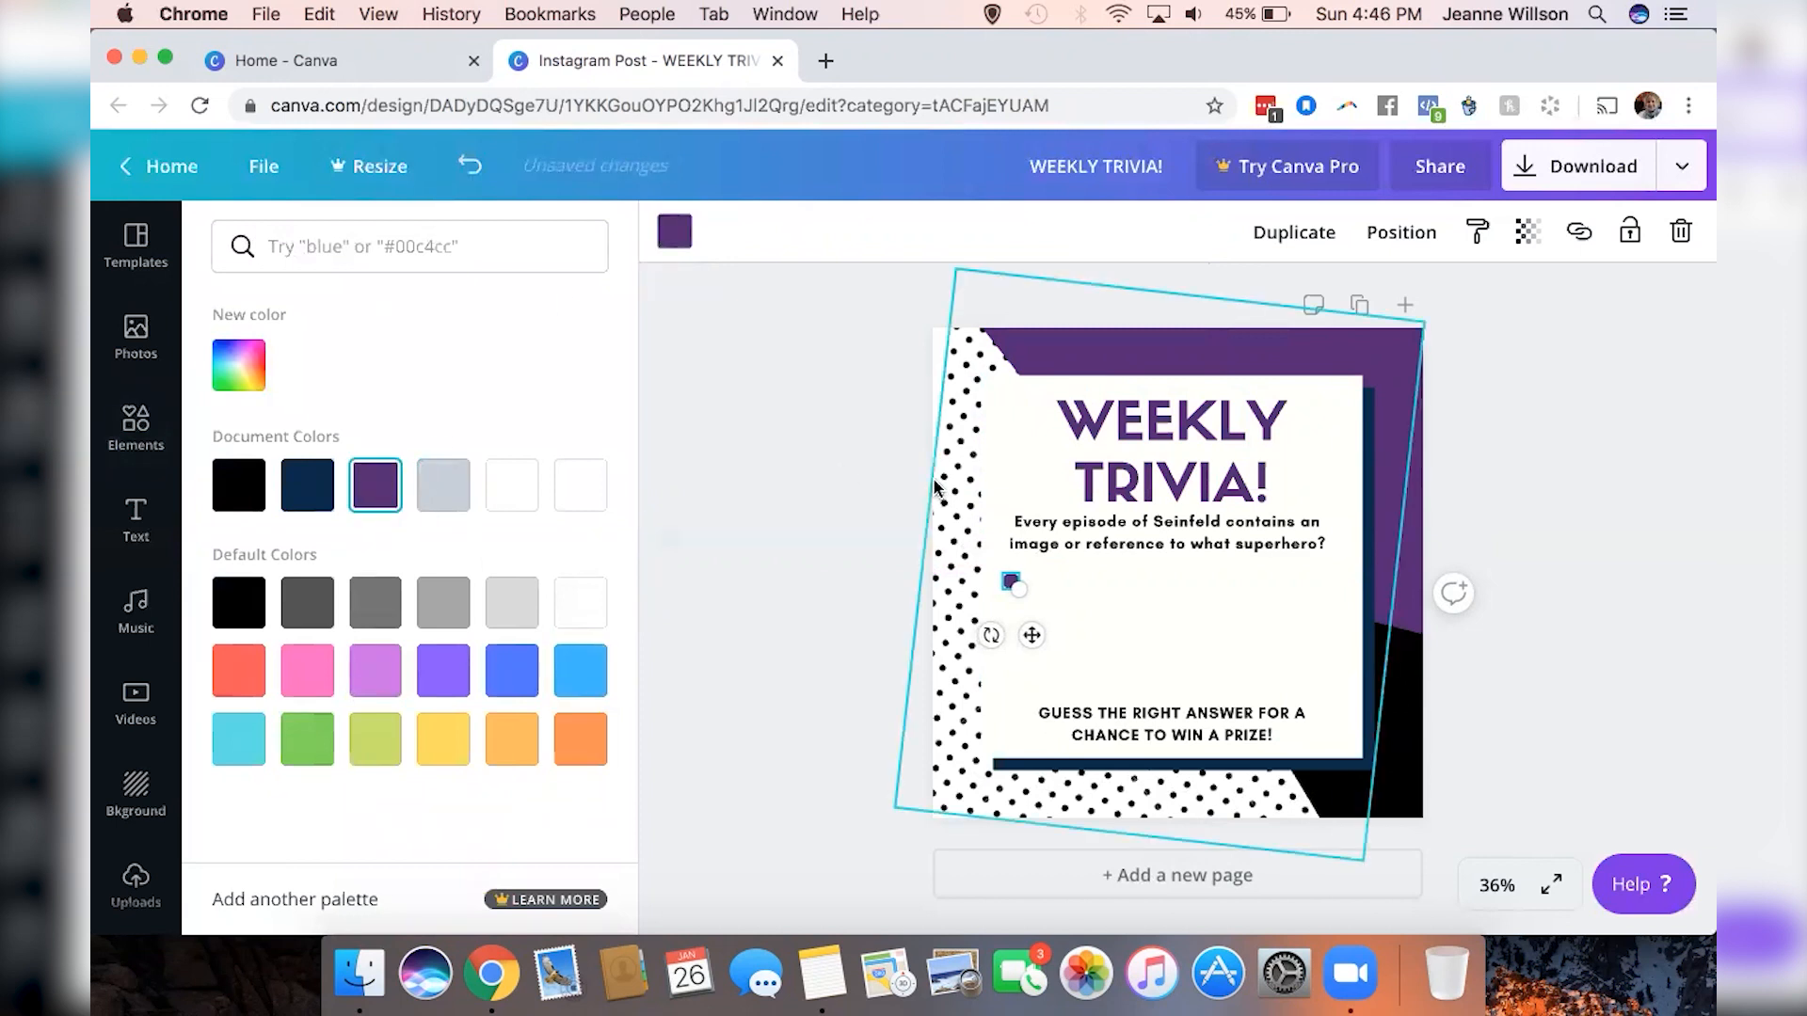
Nudge the small purple bullet slightly to the right, under the start of the question text
key("Right")
key("Right")
key("Right")
key("Right")
key("Right")
key("Right")
key("Right")
key("Right")
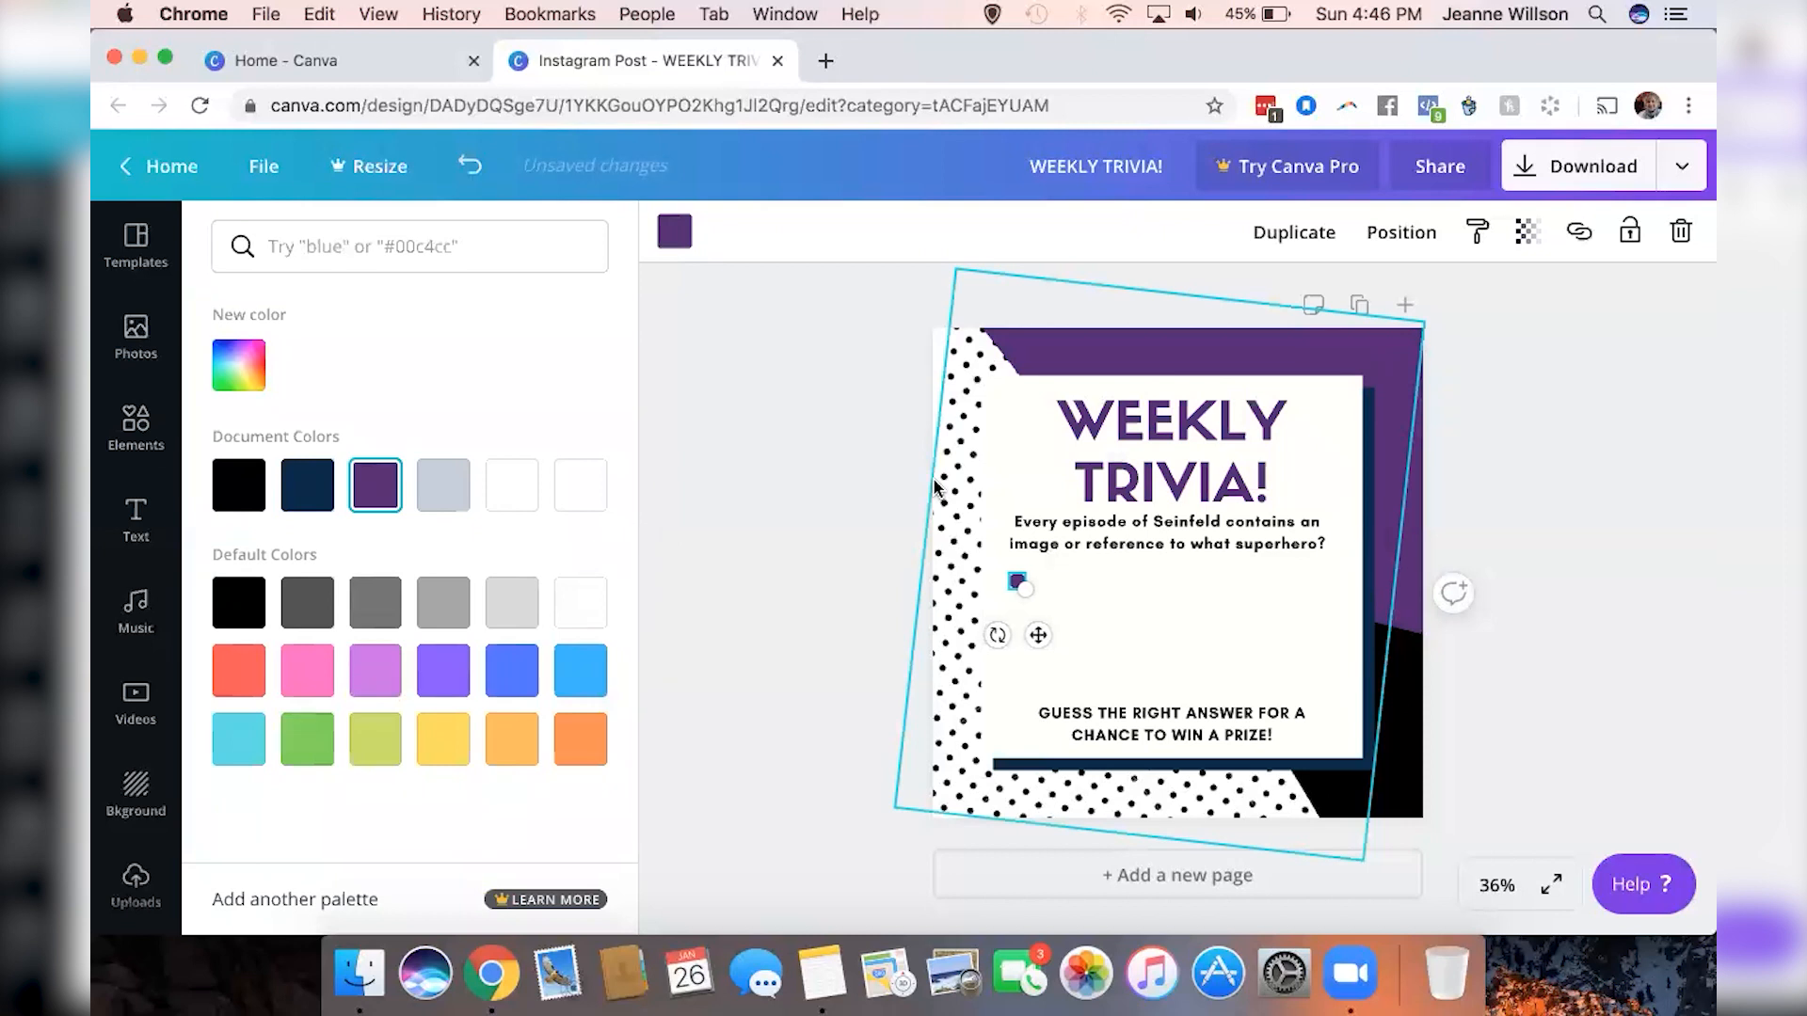
left_click(814, 573)
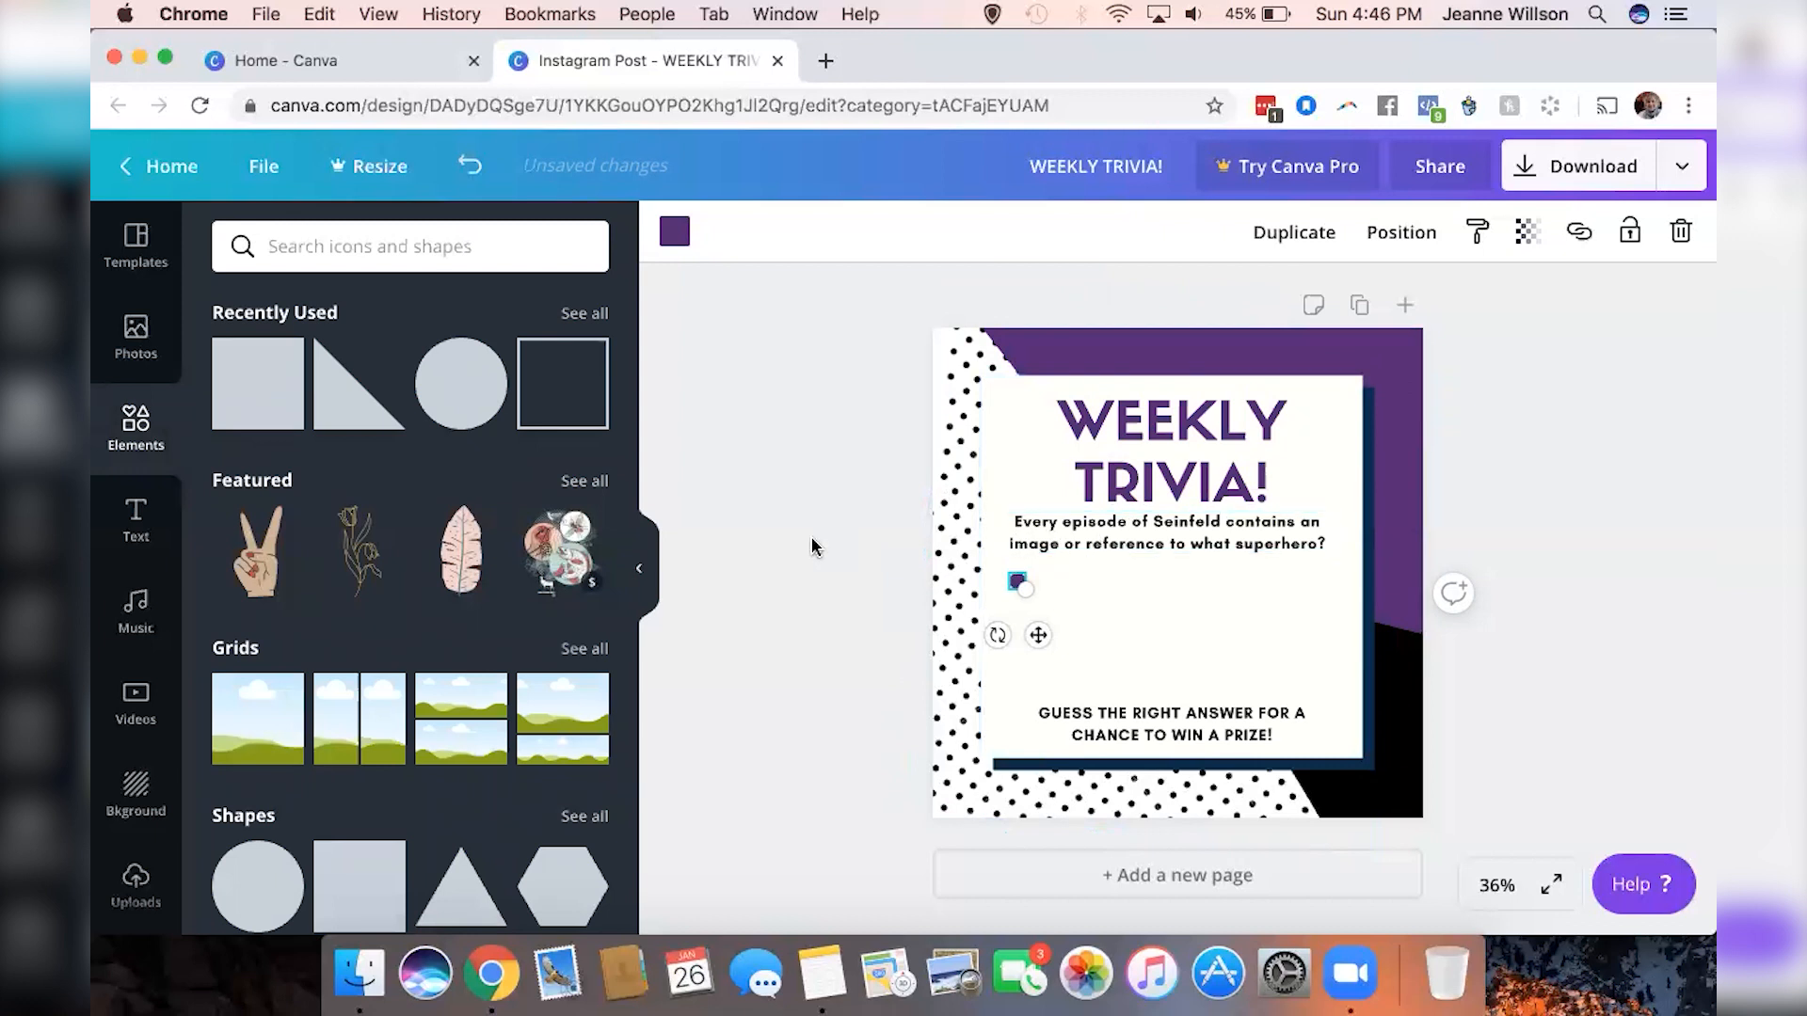
Duplicate the Seinfeld question and move the copy below the original, next to the purple bullet
left_click(1095, 540)
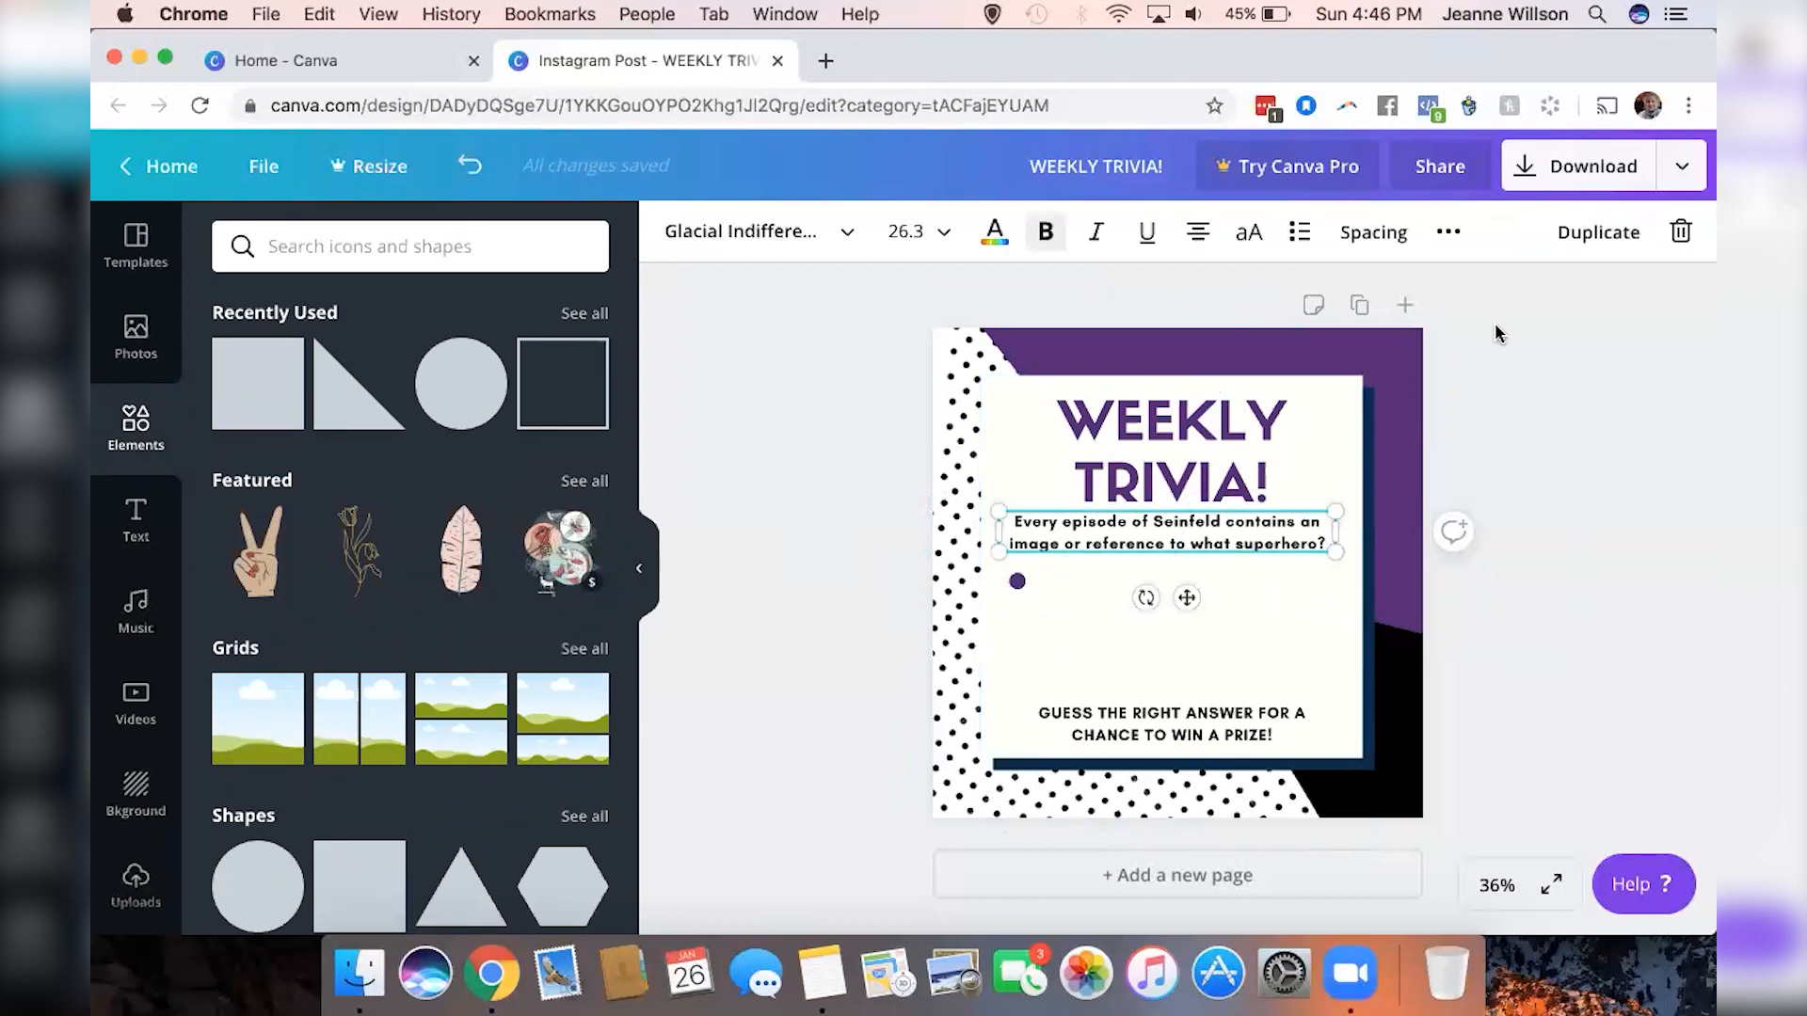
left_click(1581, 240)
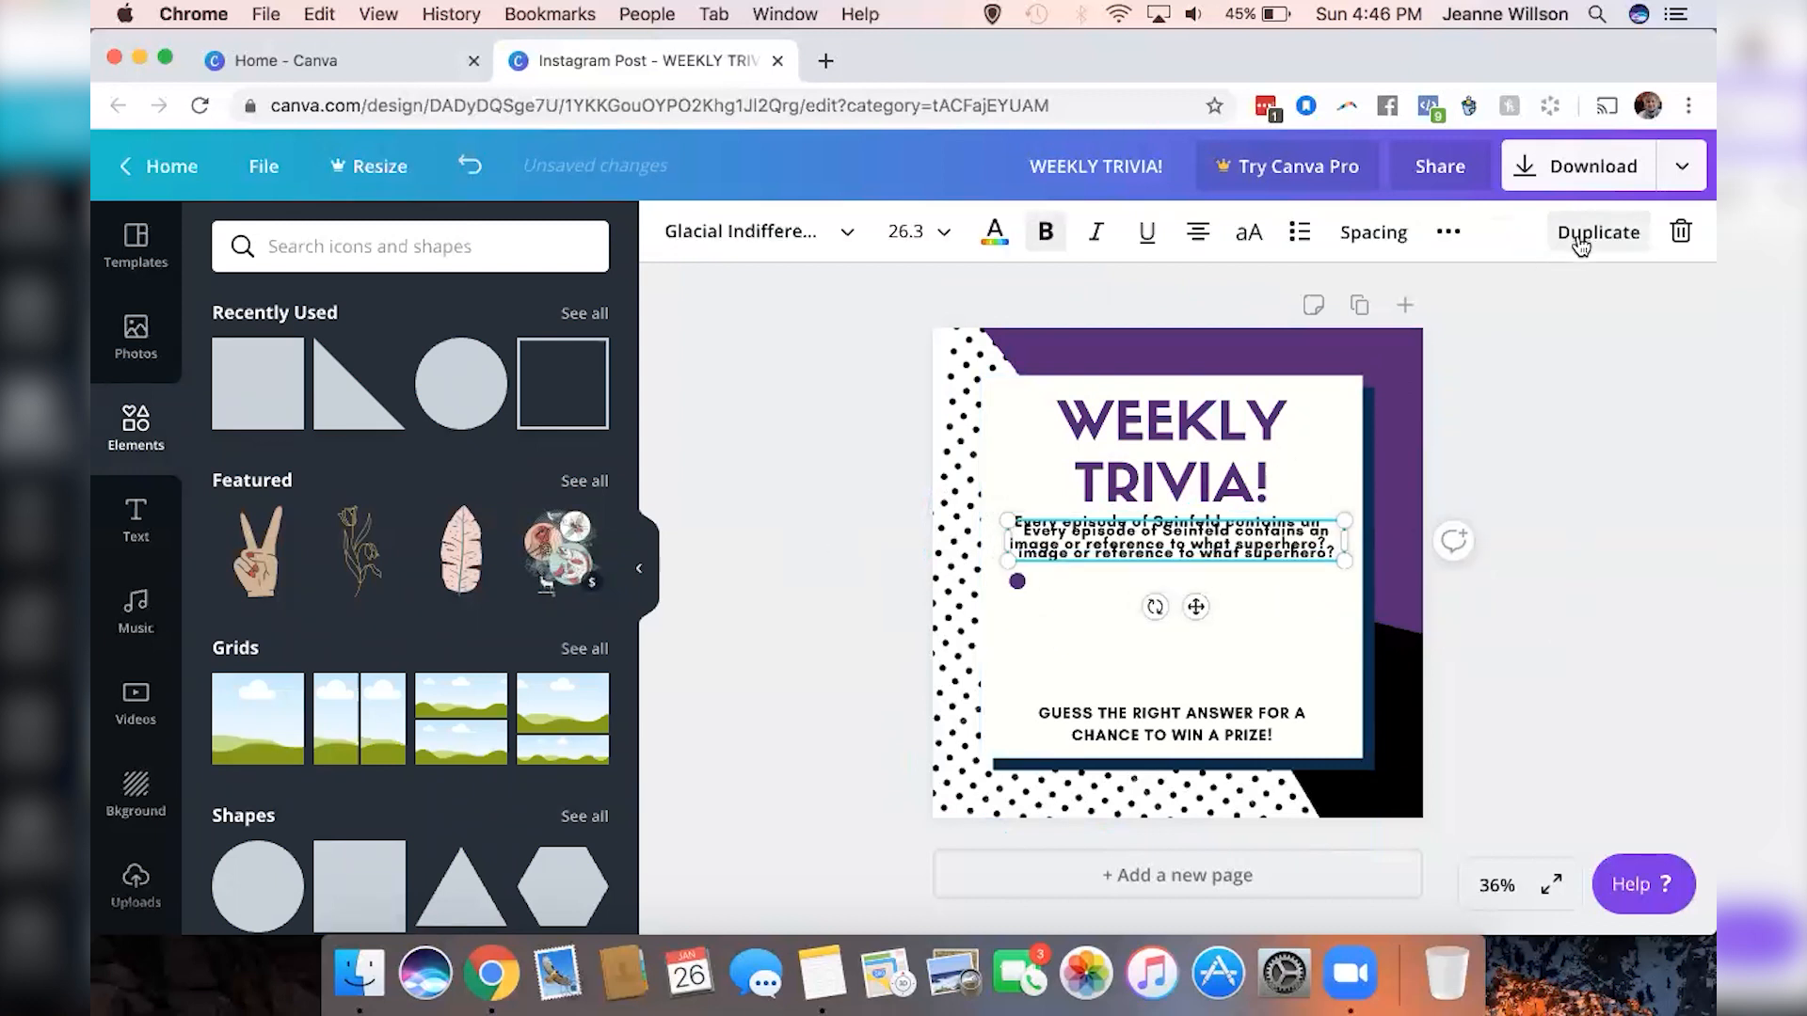
left_click_drag(1214, 557, 1225, 608)
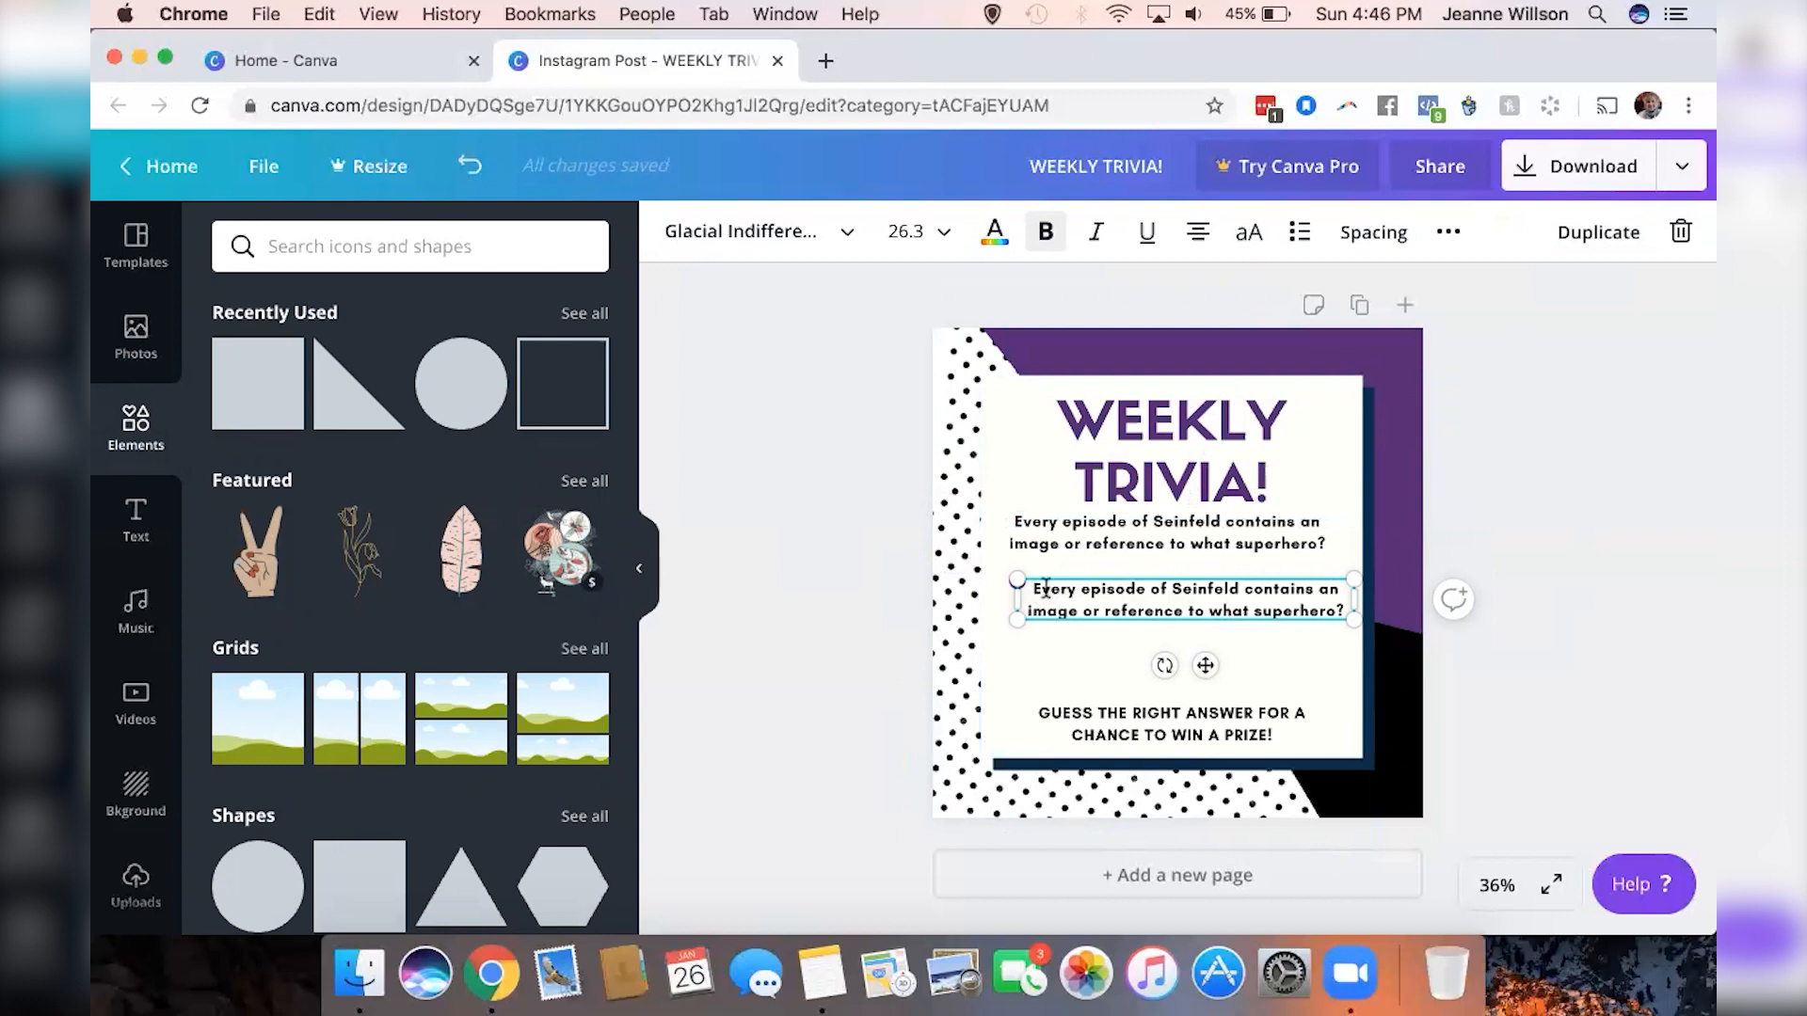
Replace the copied question beside the purple bullet with "SPIDERMAN" and switch on uppercase formatting for it
left_click_drag(1032, 588, 1339, 602)
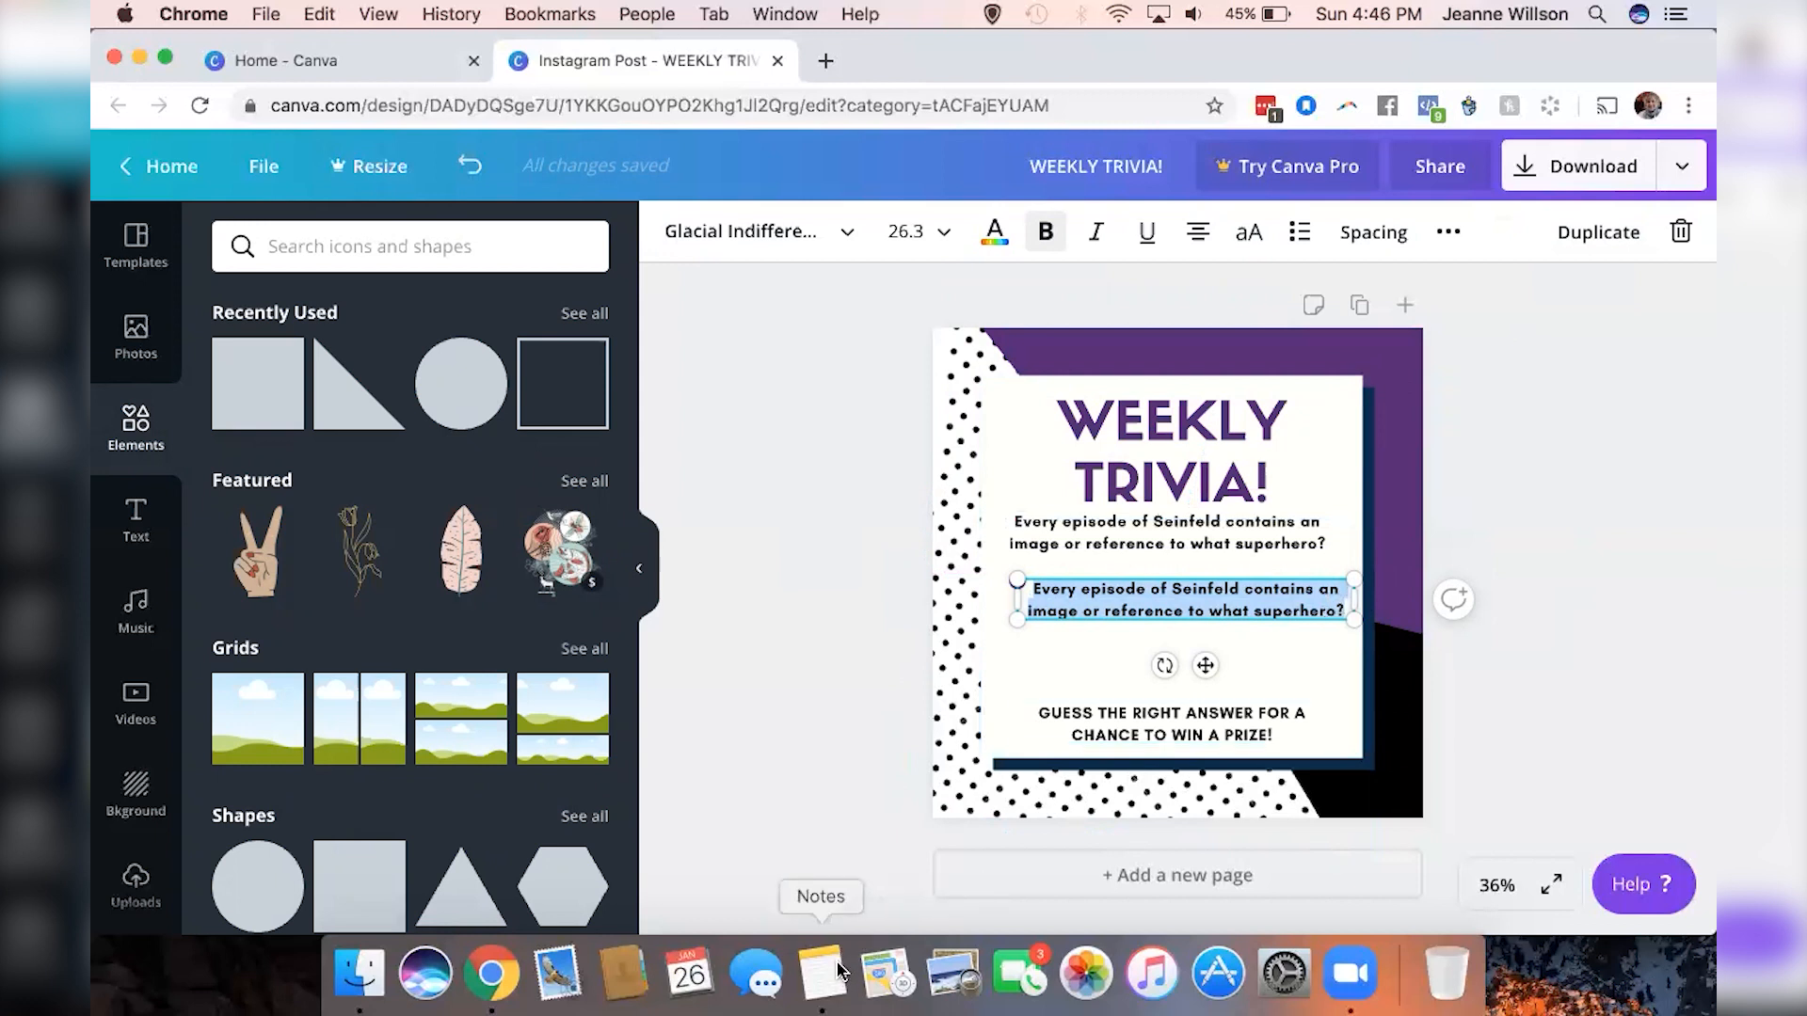
type("SPI")
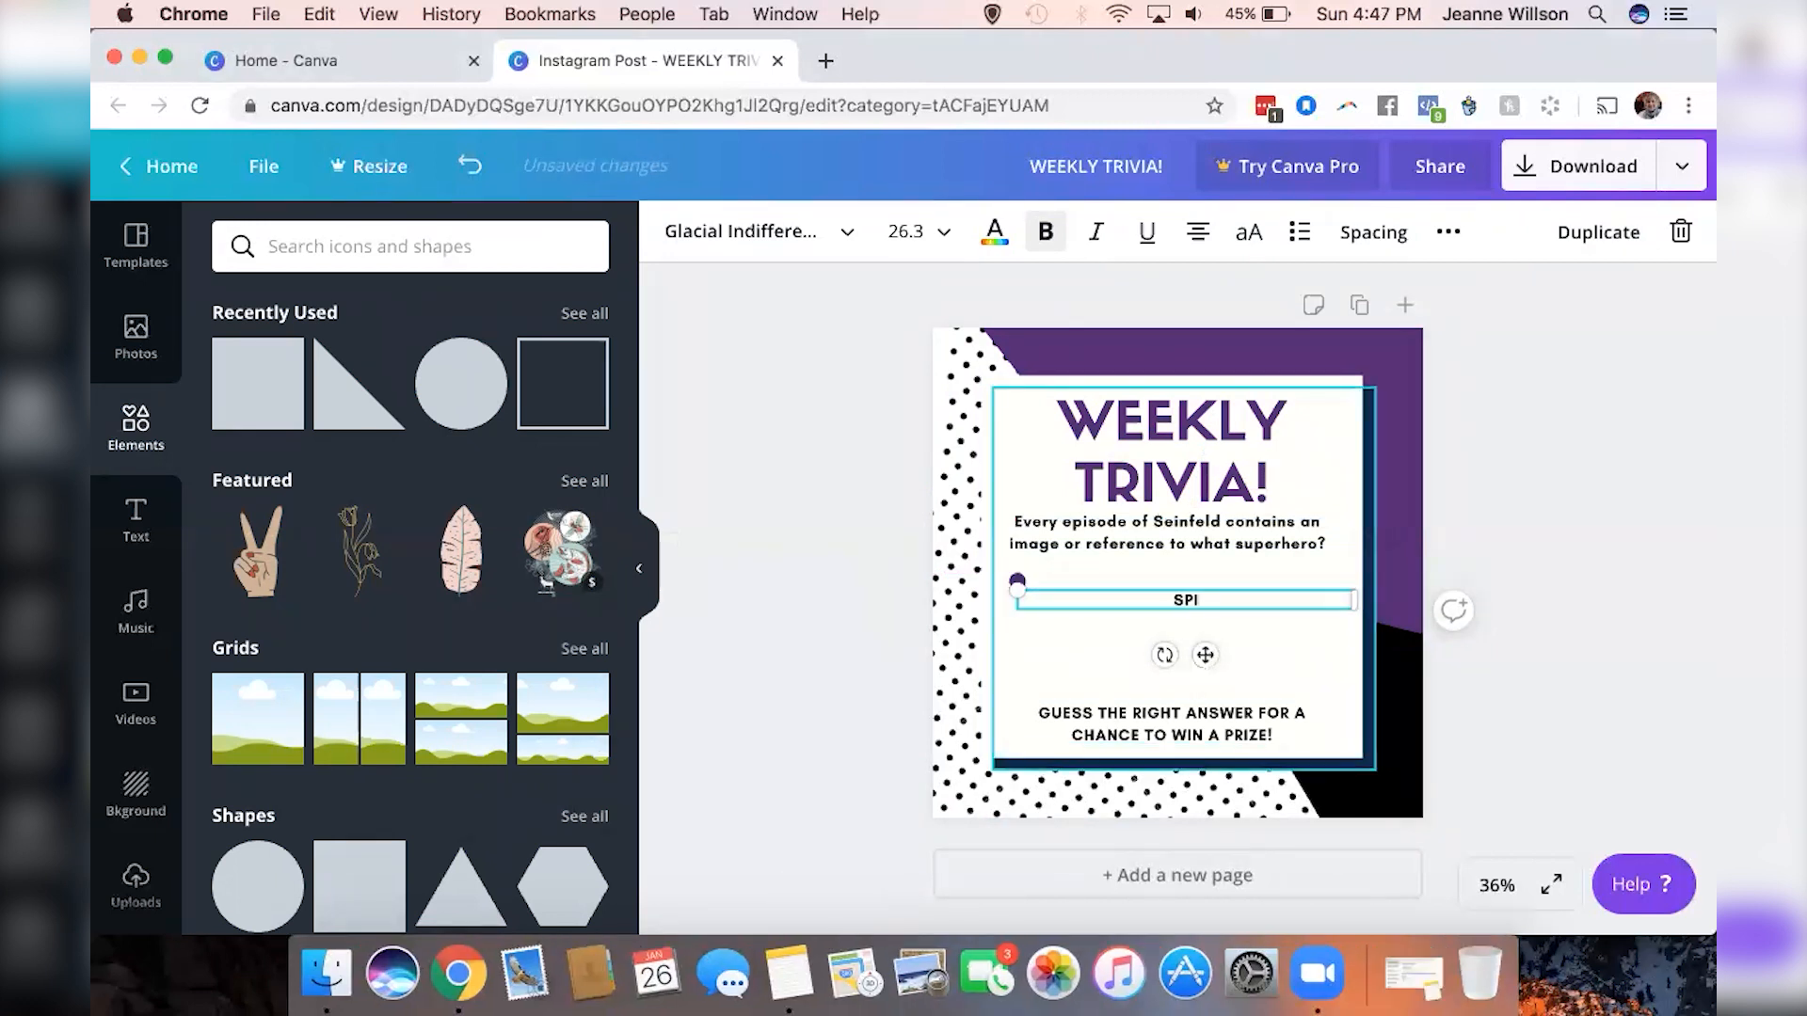
type("DERMAN")
double_click(1205, 603)
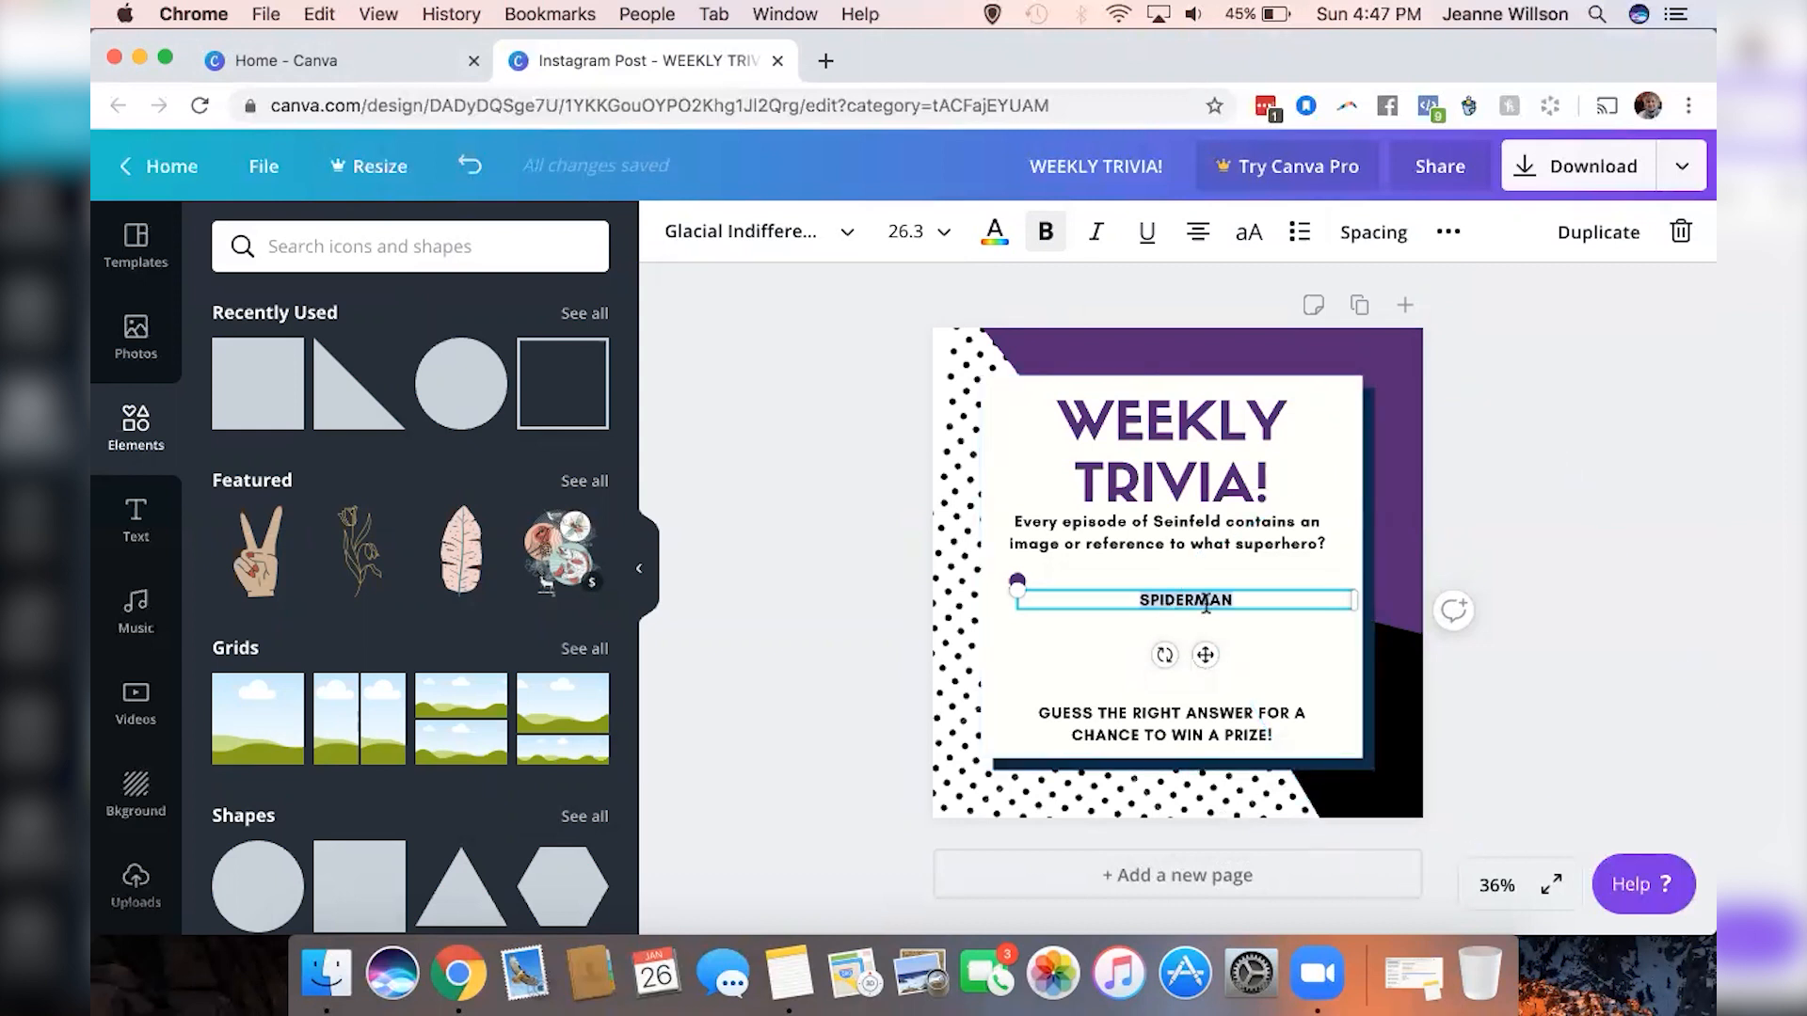
left_click(1256, 244)
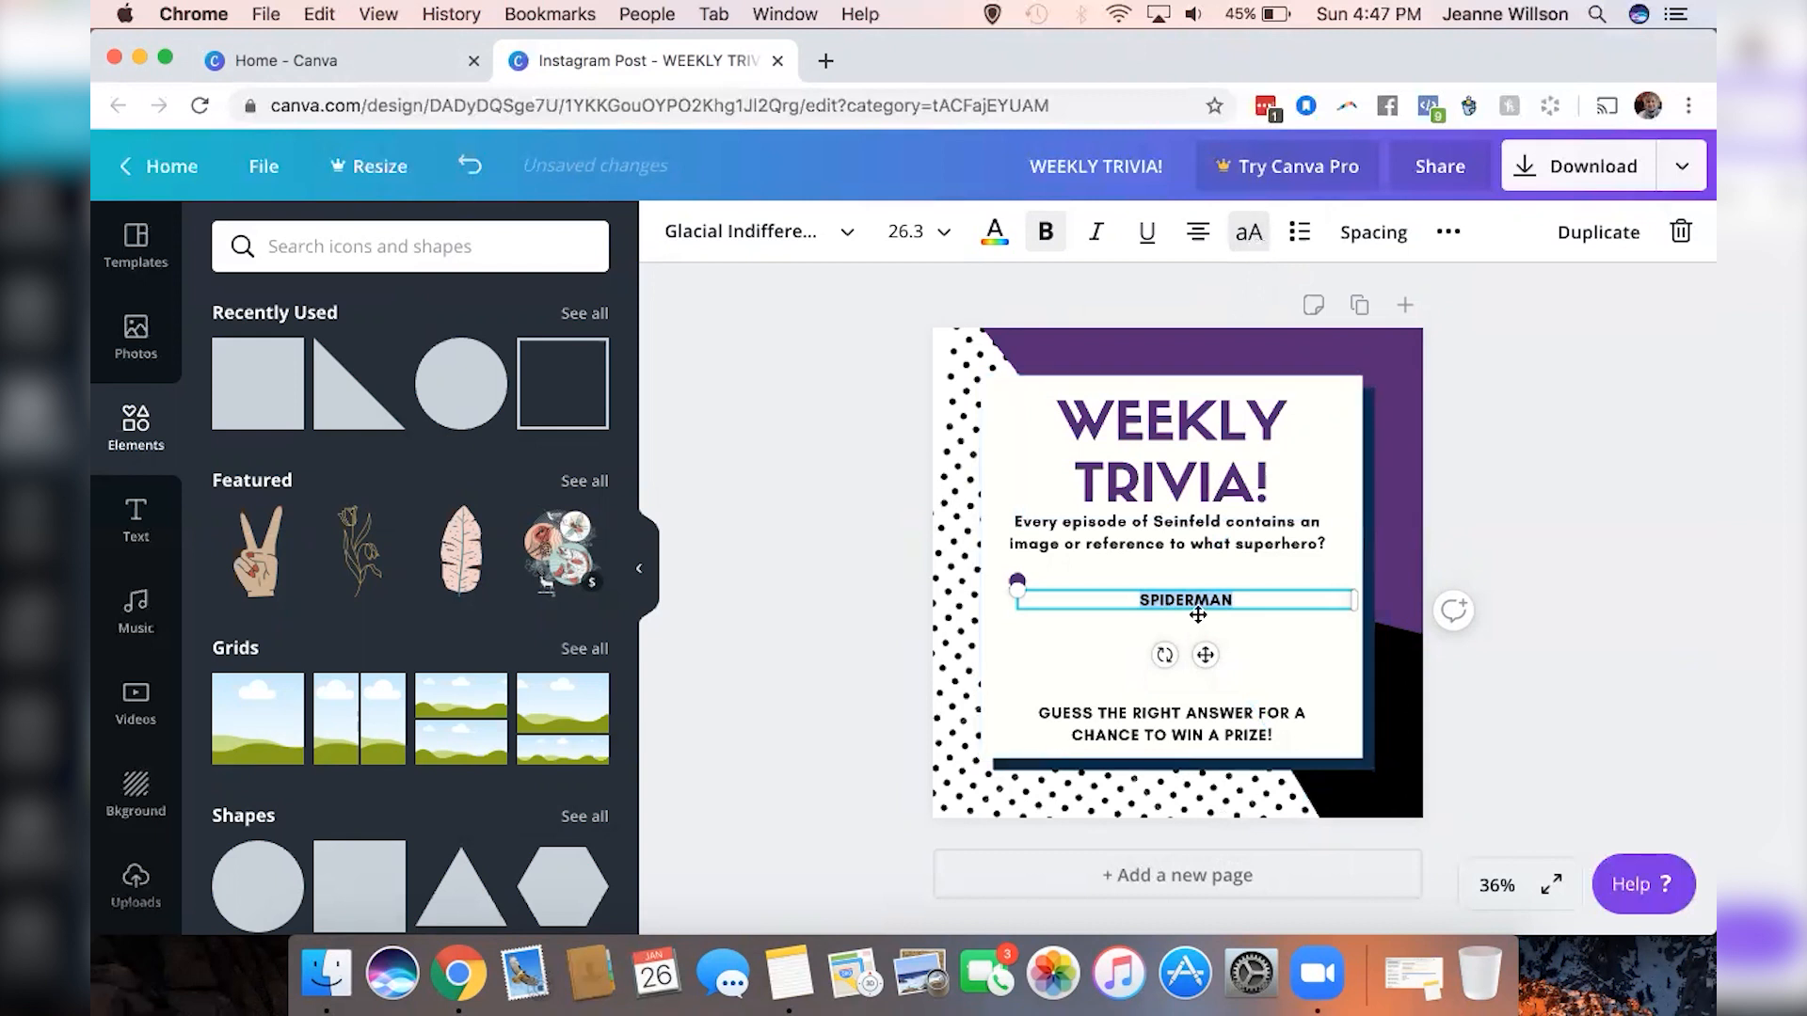
Retype the answer as "Spiderman" with uppercase formatting off, left-aligned, in a narrower text box beside the purple bullet
type("SPI")
left_click(1242, 231)
type("derman")
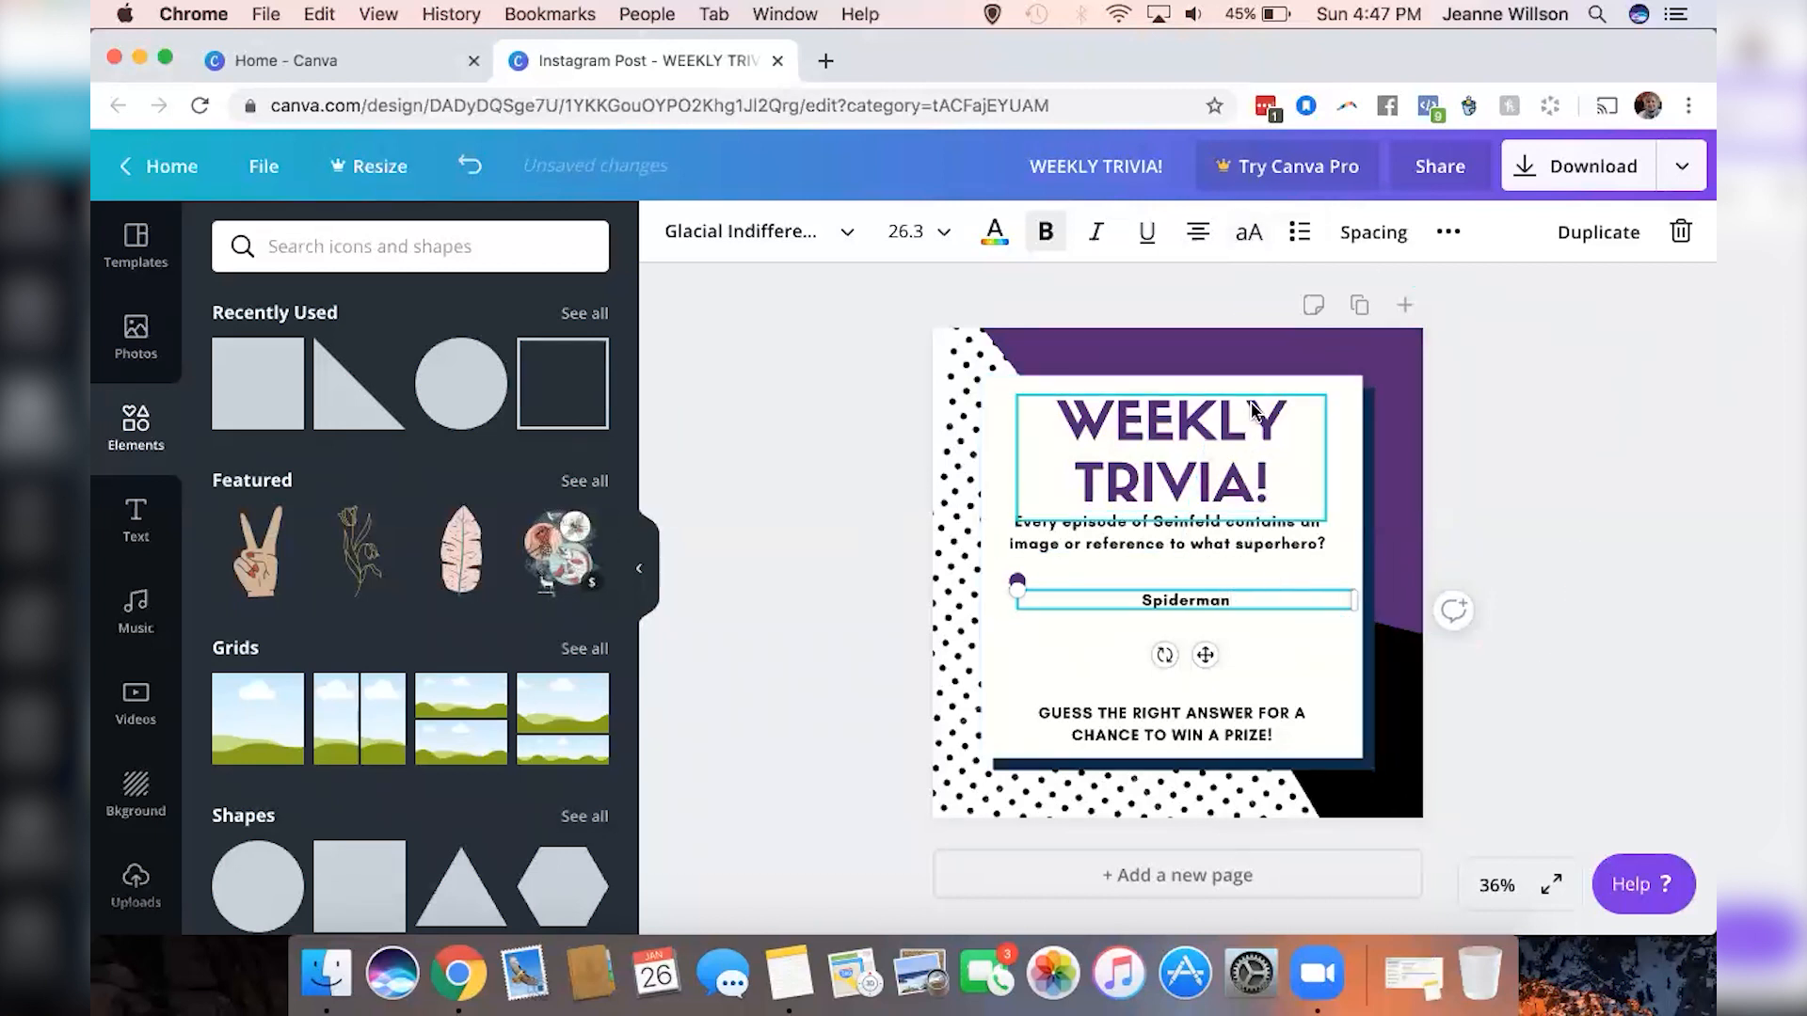
left_click(1199, 235)
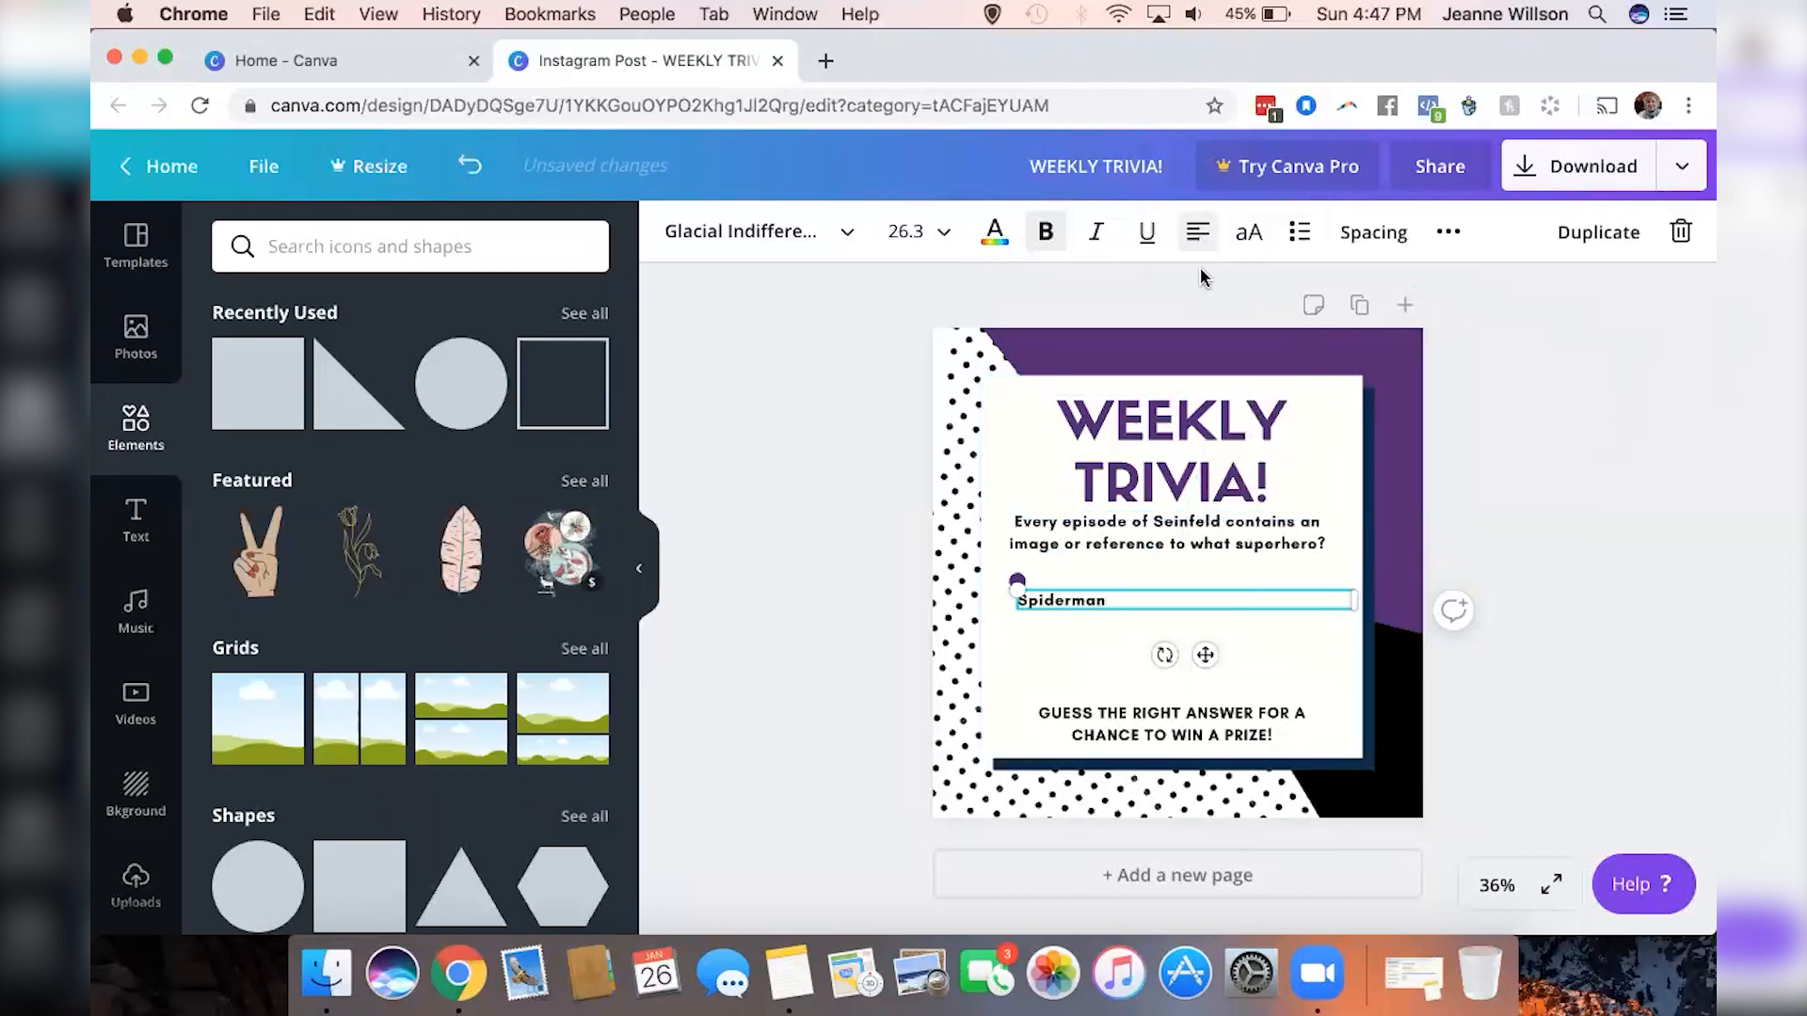
left_click_drag(1355, 599, 1137, 568)
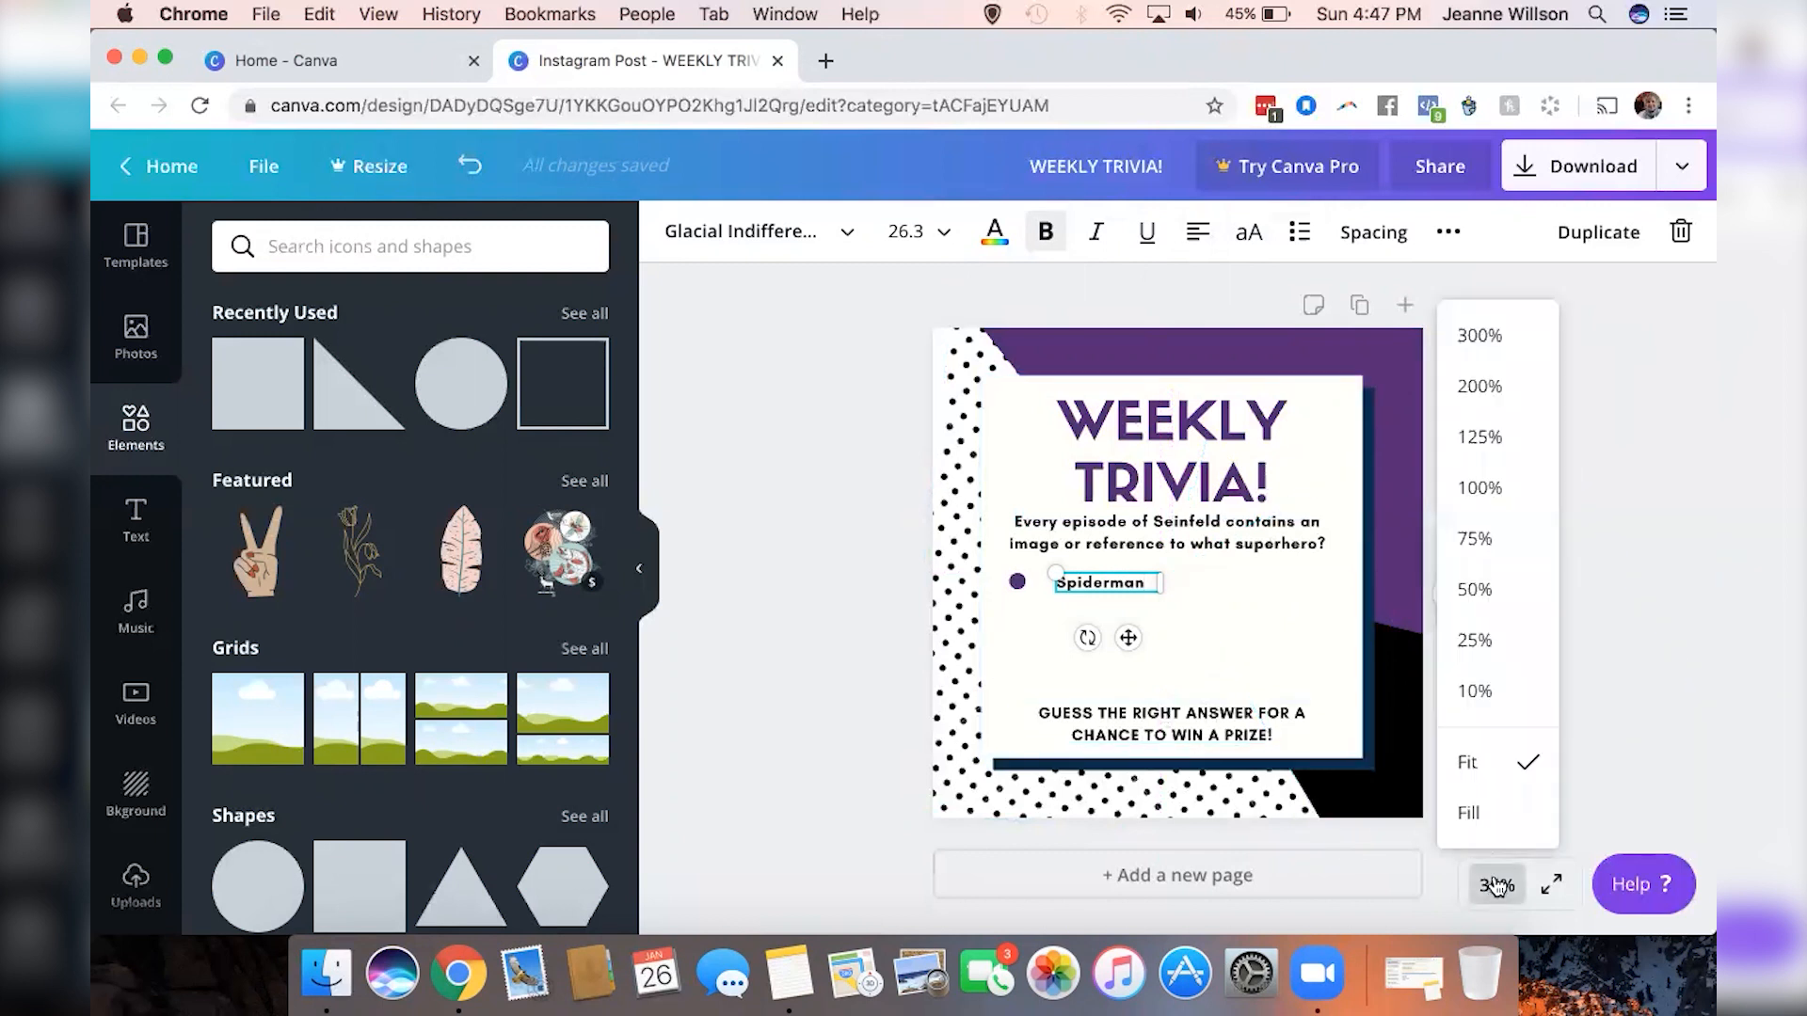
Nudge the purple bullet right until it sits just before "Spiderman", and line the text up with it
left_click(1478, 591)
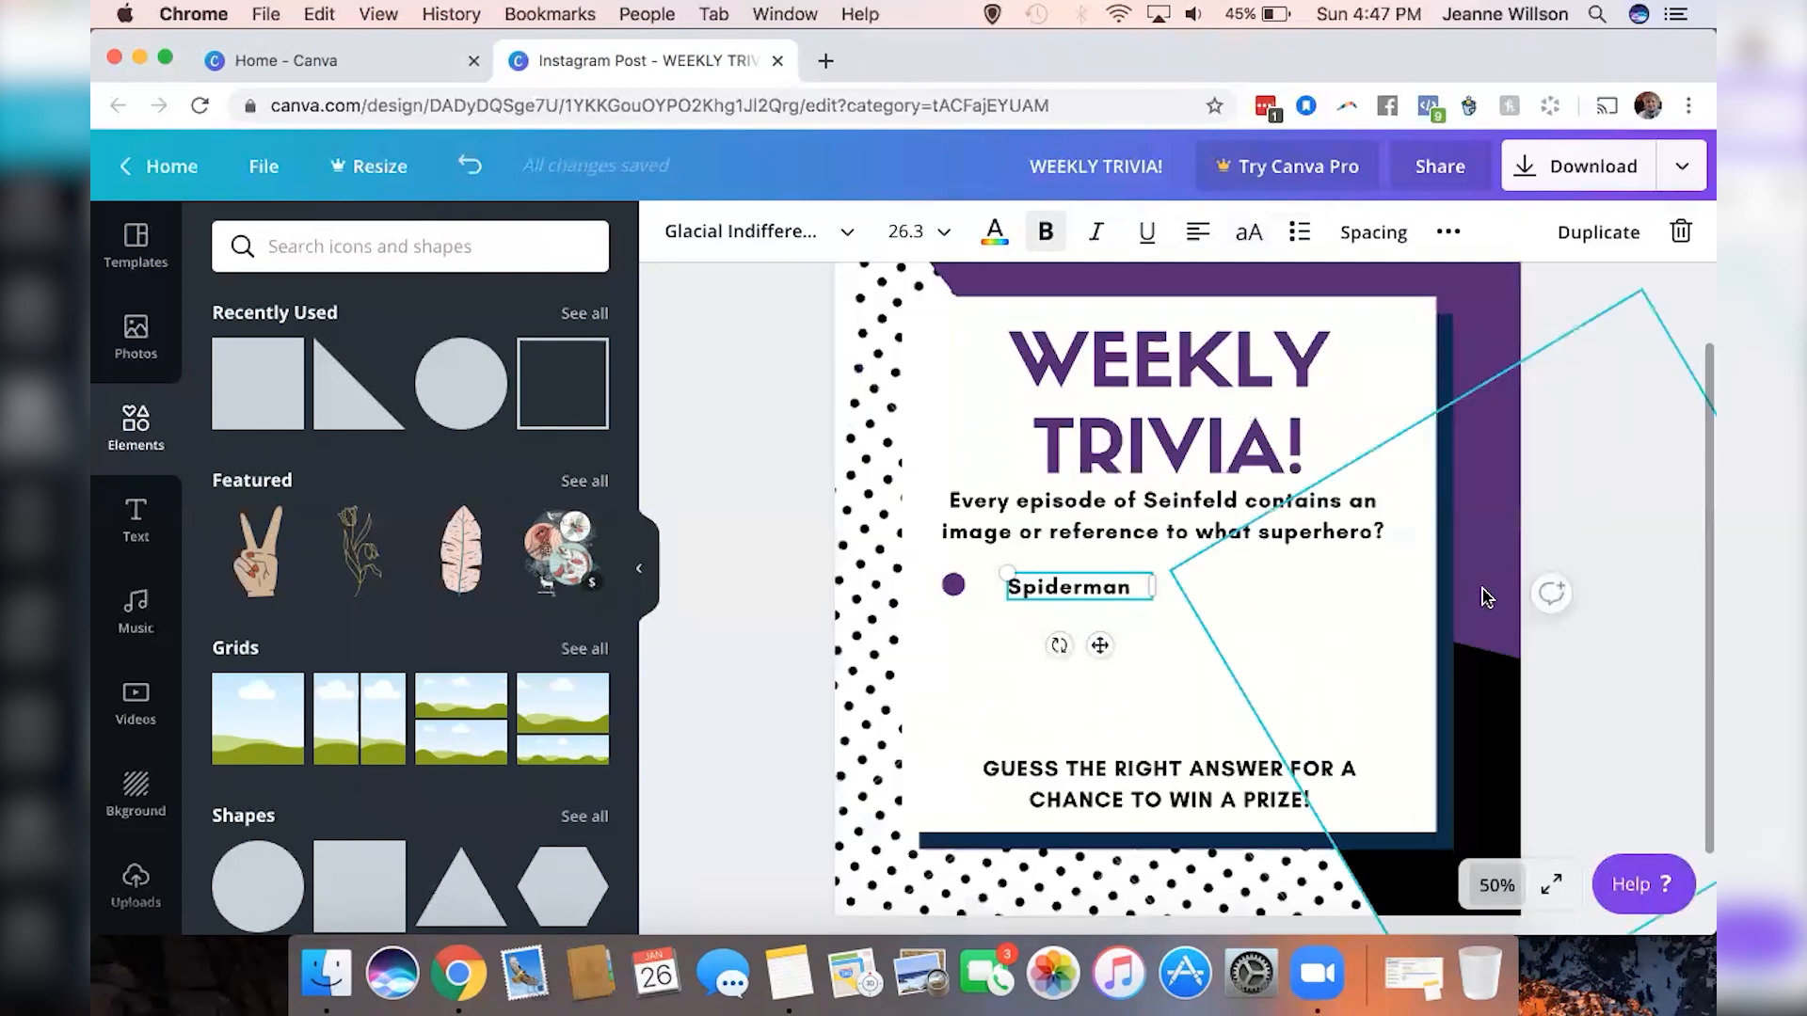
left_click(952, 585)
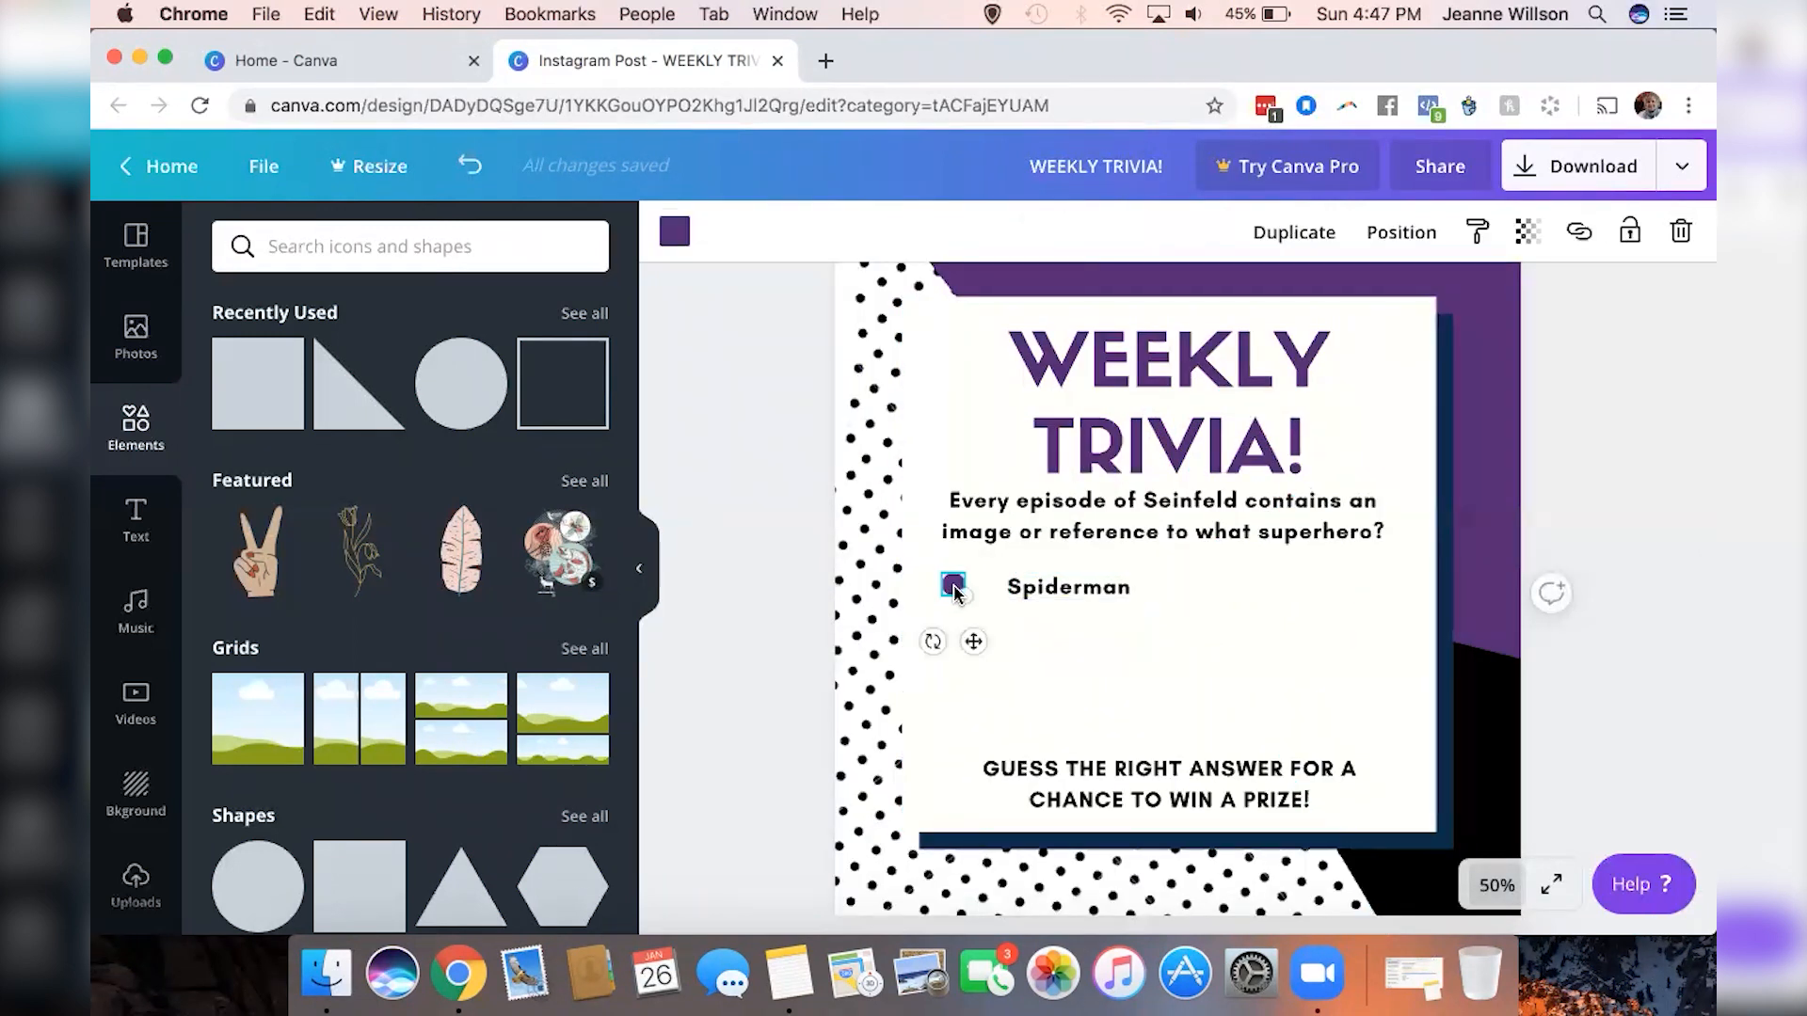
left_click_drag(953, 586, 958, 588)
key("Right")
key("Right")
key("Right")
key("Right")
key("Right")
key("Right")
key("Right")
key("Right")
key("Right")
key("Right")
key("Right")
key("Right")
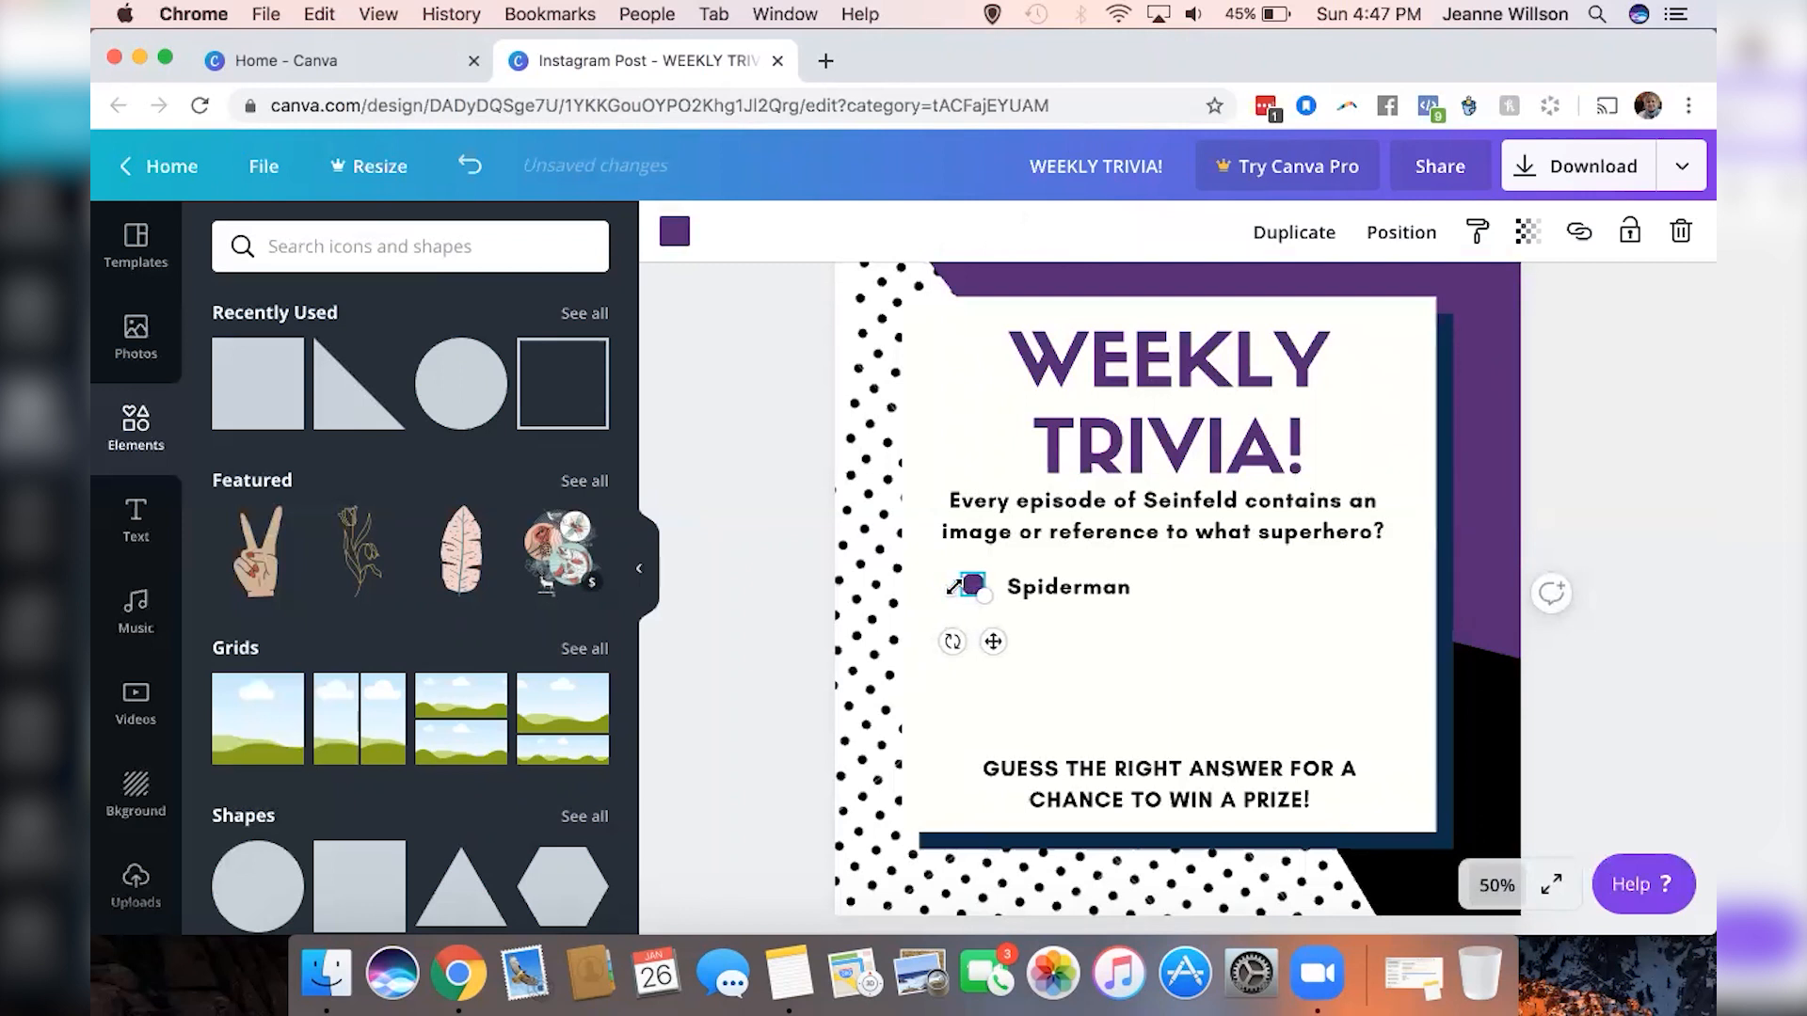
key("Right")
key("Right")
key("Right")
key("Right")
key("Right")
key("Right")
key("Right")
key("Right")
key("Right")
key("Right")
key("Right")
key("Right")
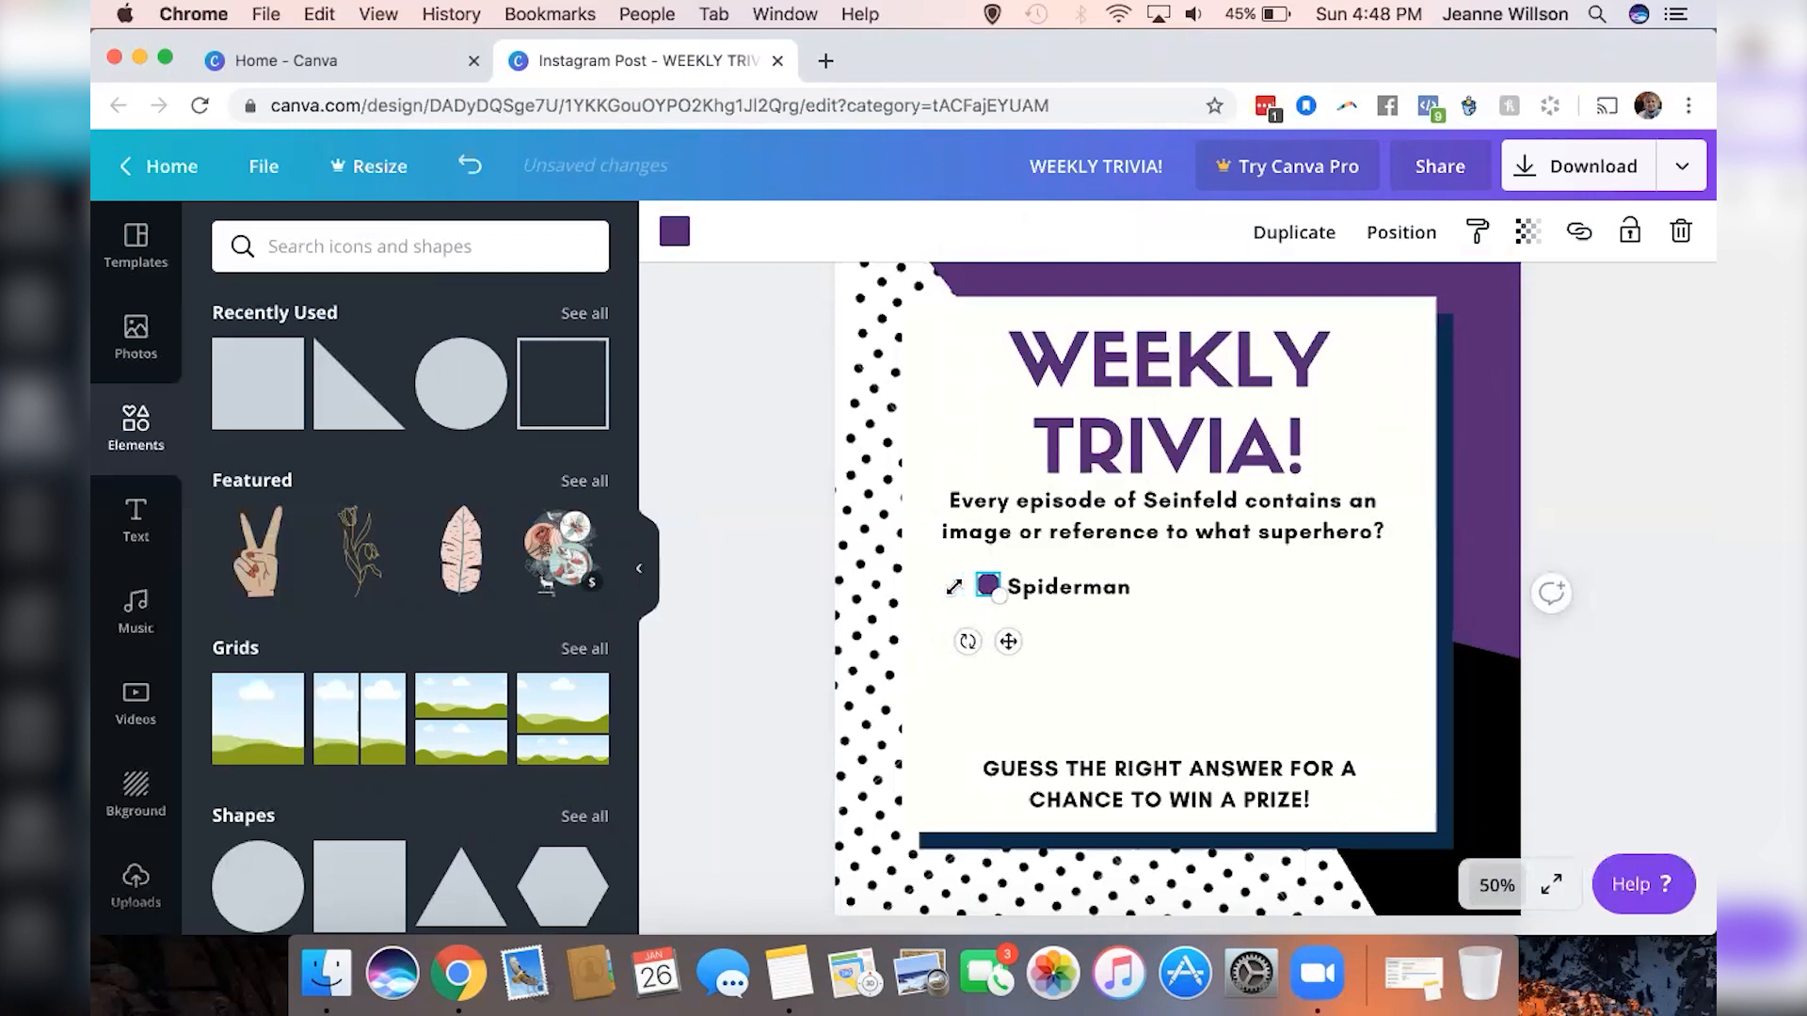
left_click(1070, 589)
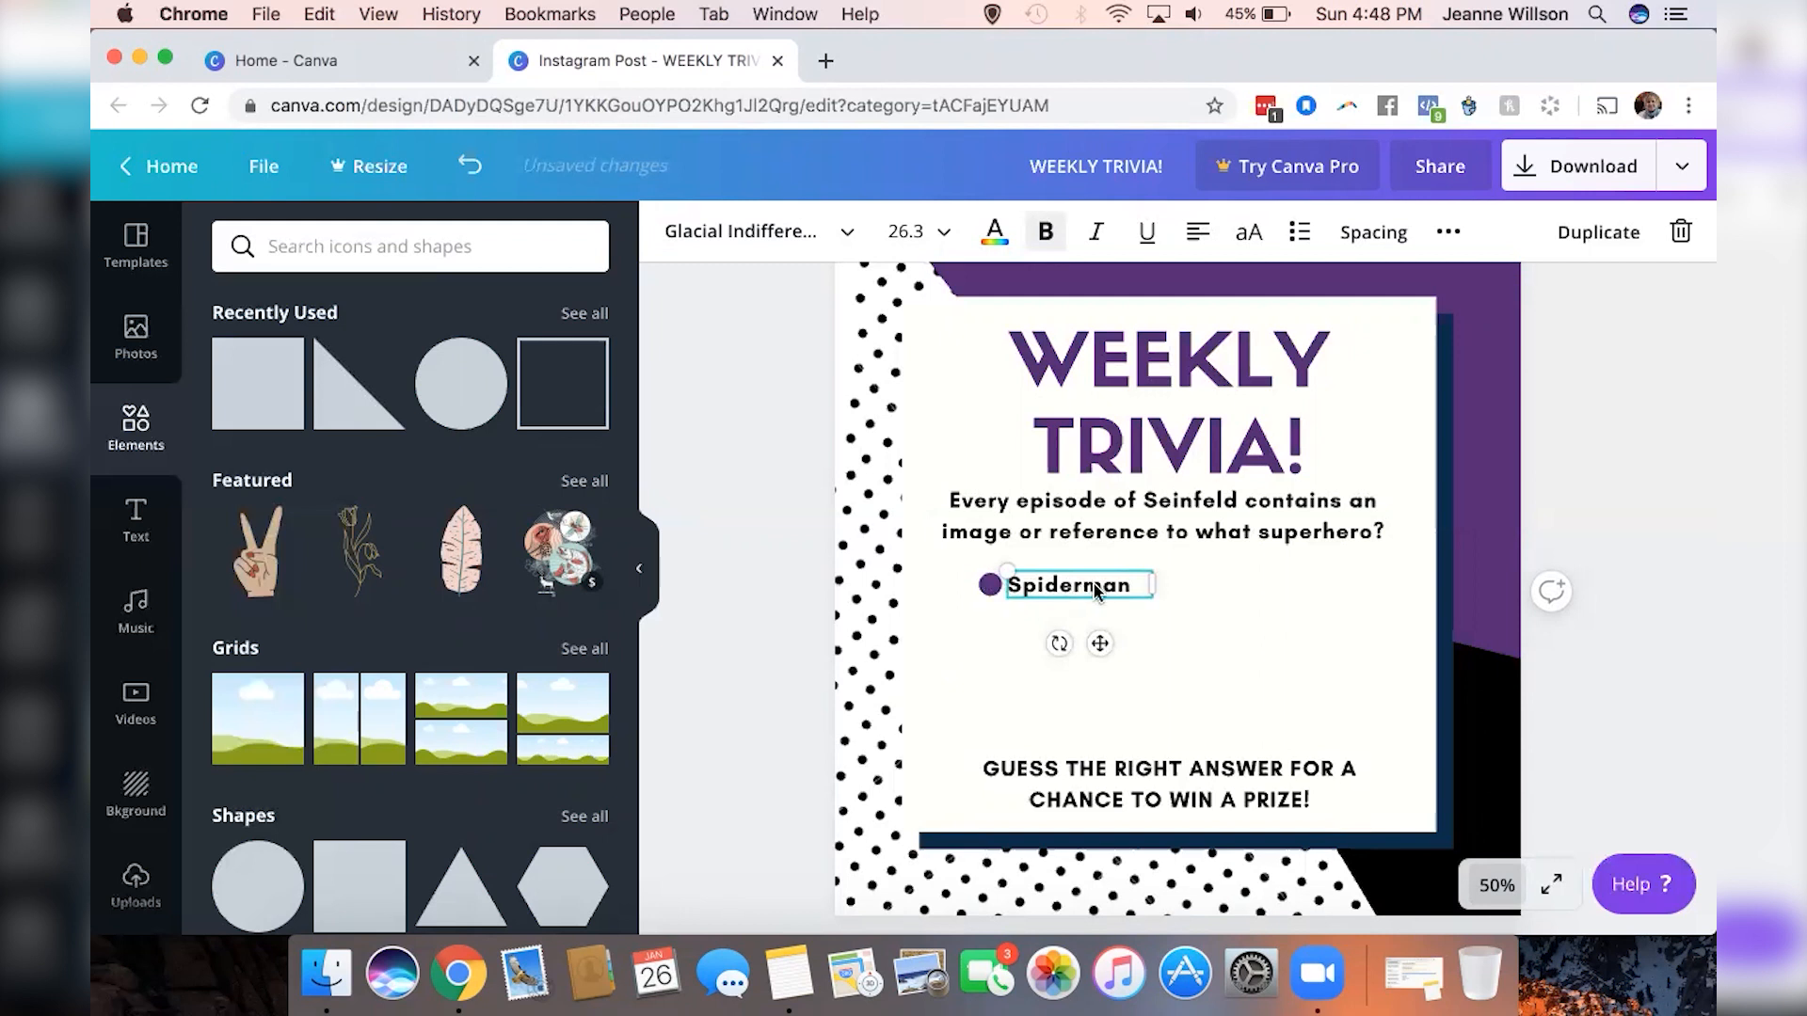
Group the bullet with "Spiderman", duplicate the group, and place the copy directly below the original
left_click(989, 585)
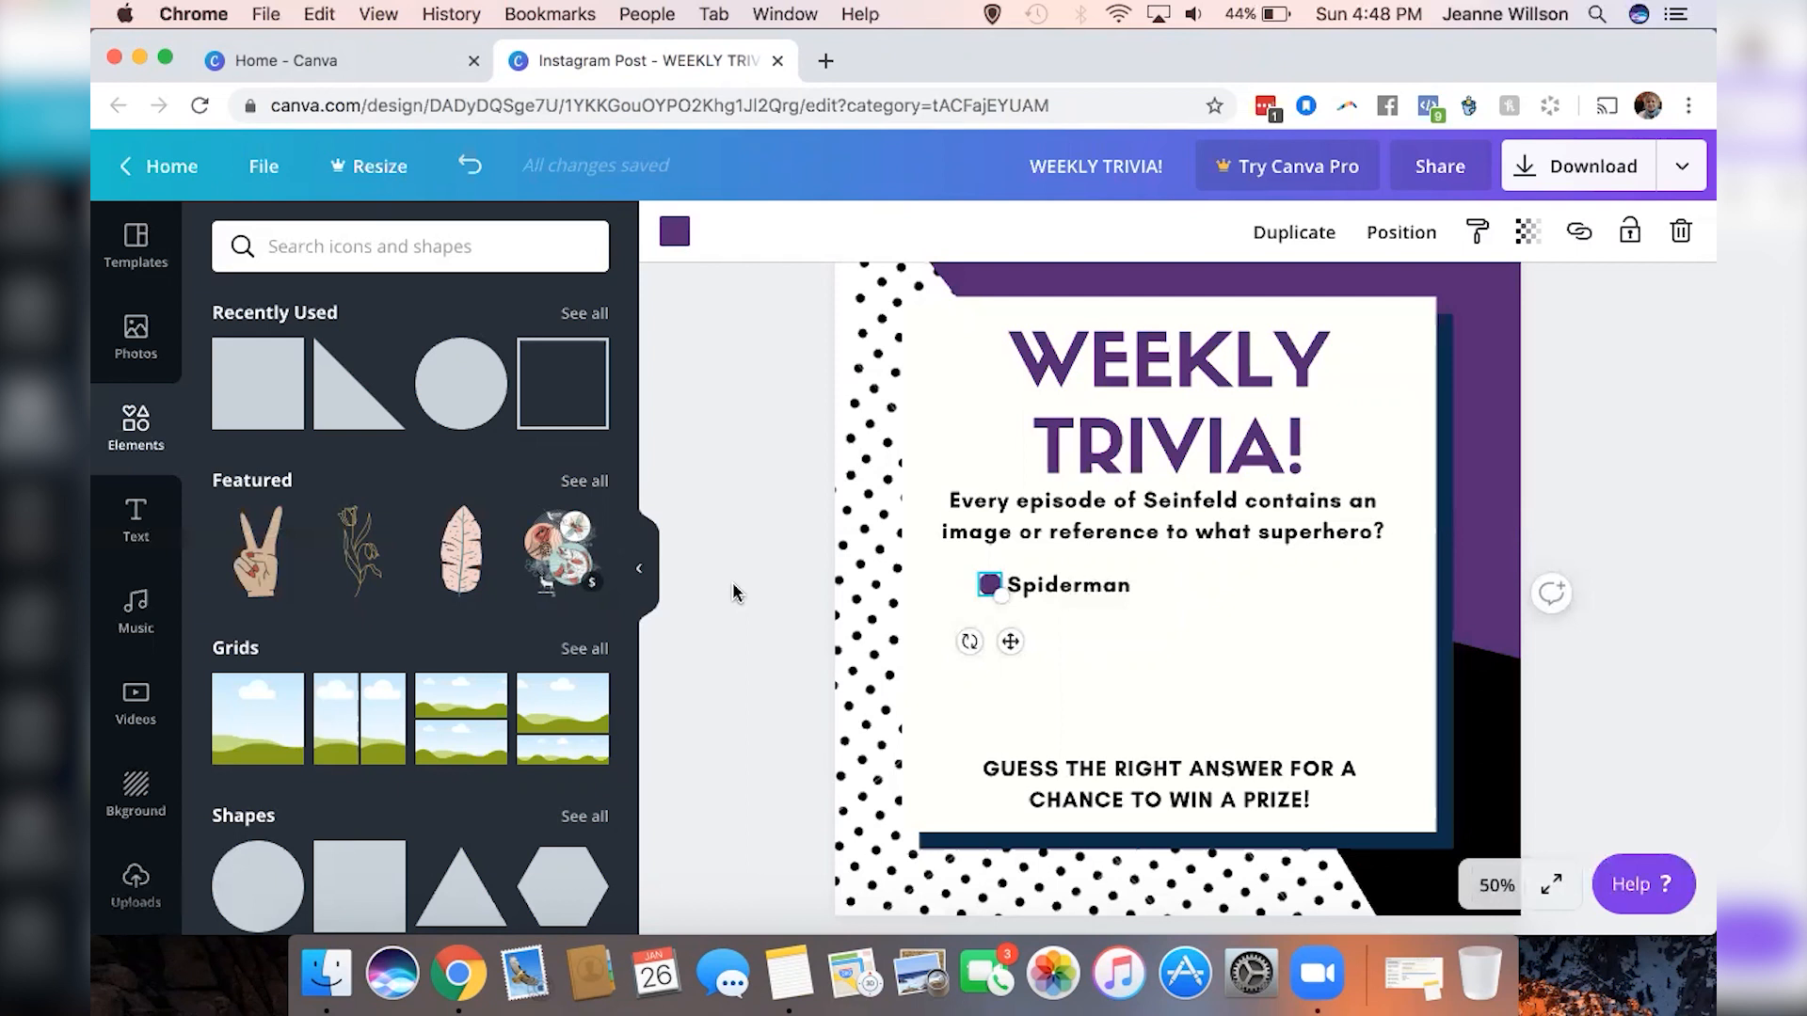
left_click(1076, 588, "shift")
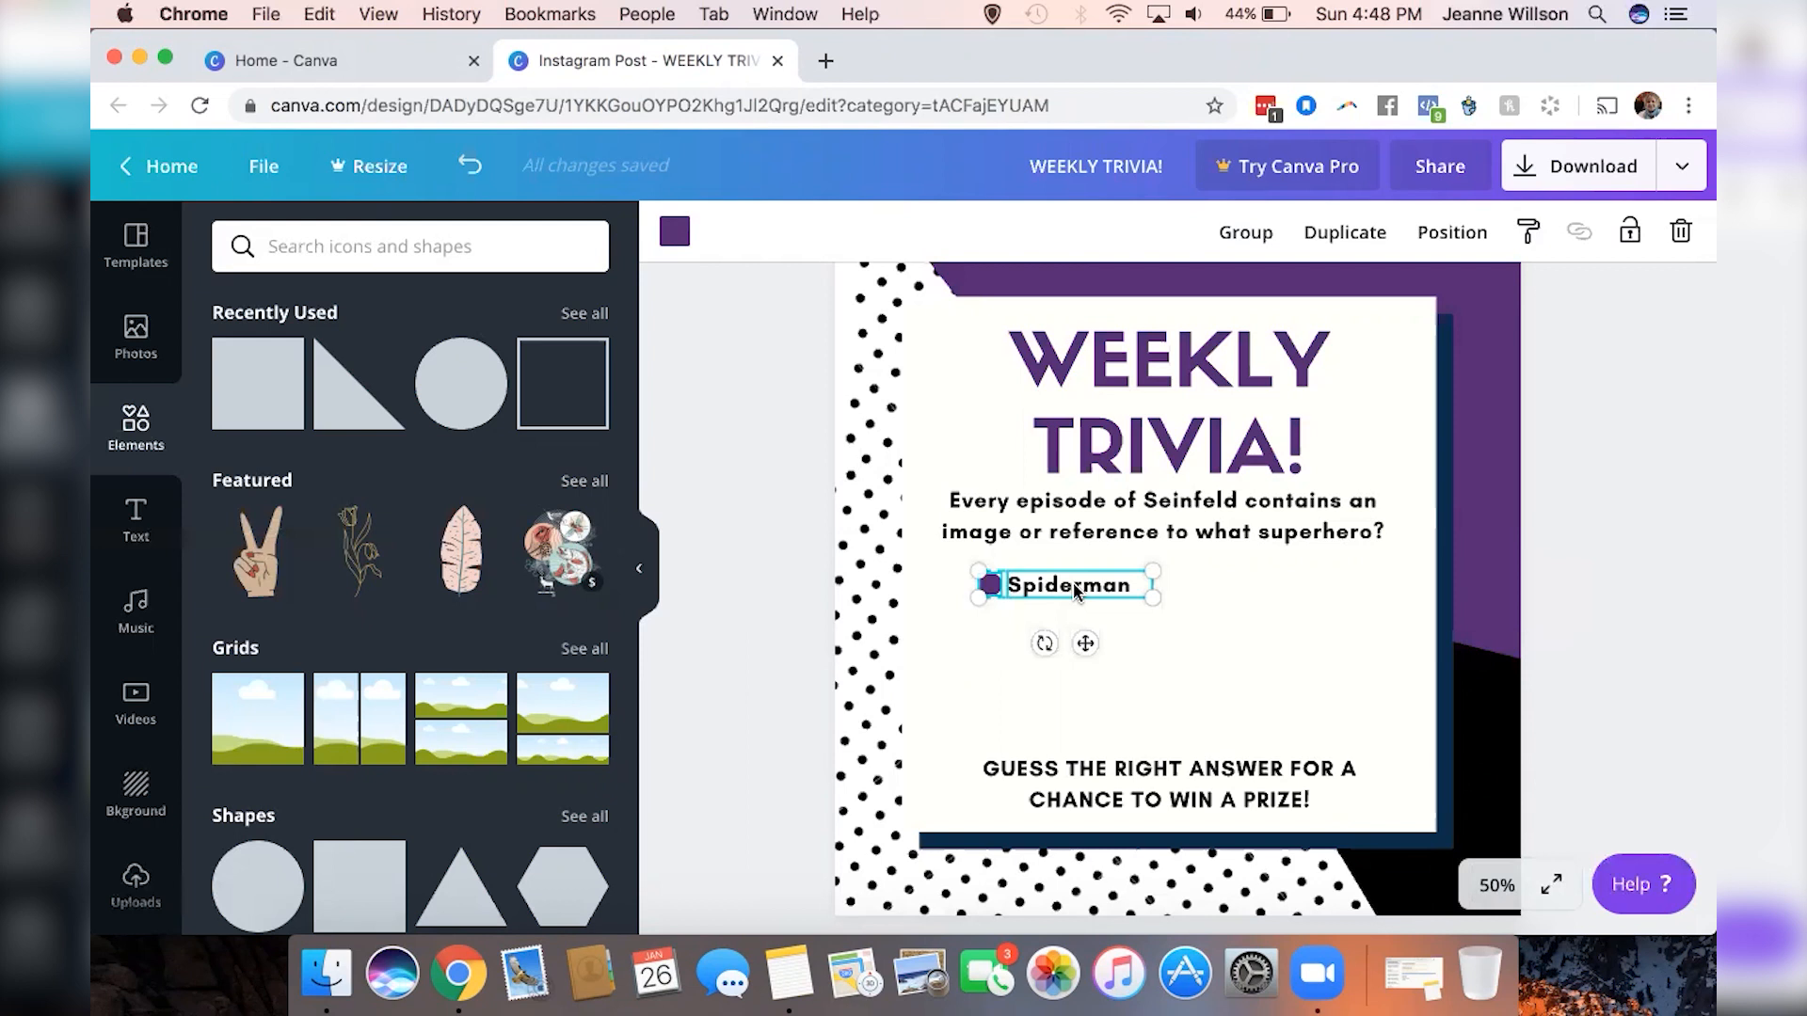
left_click(1240, 234)
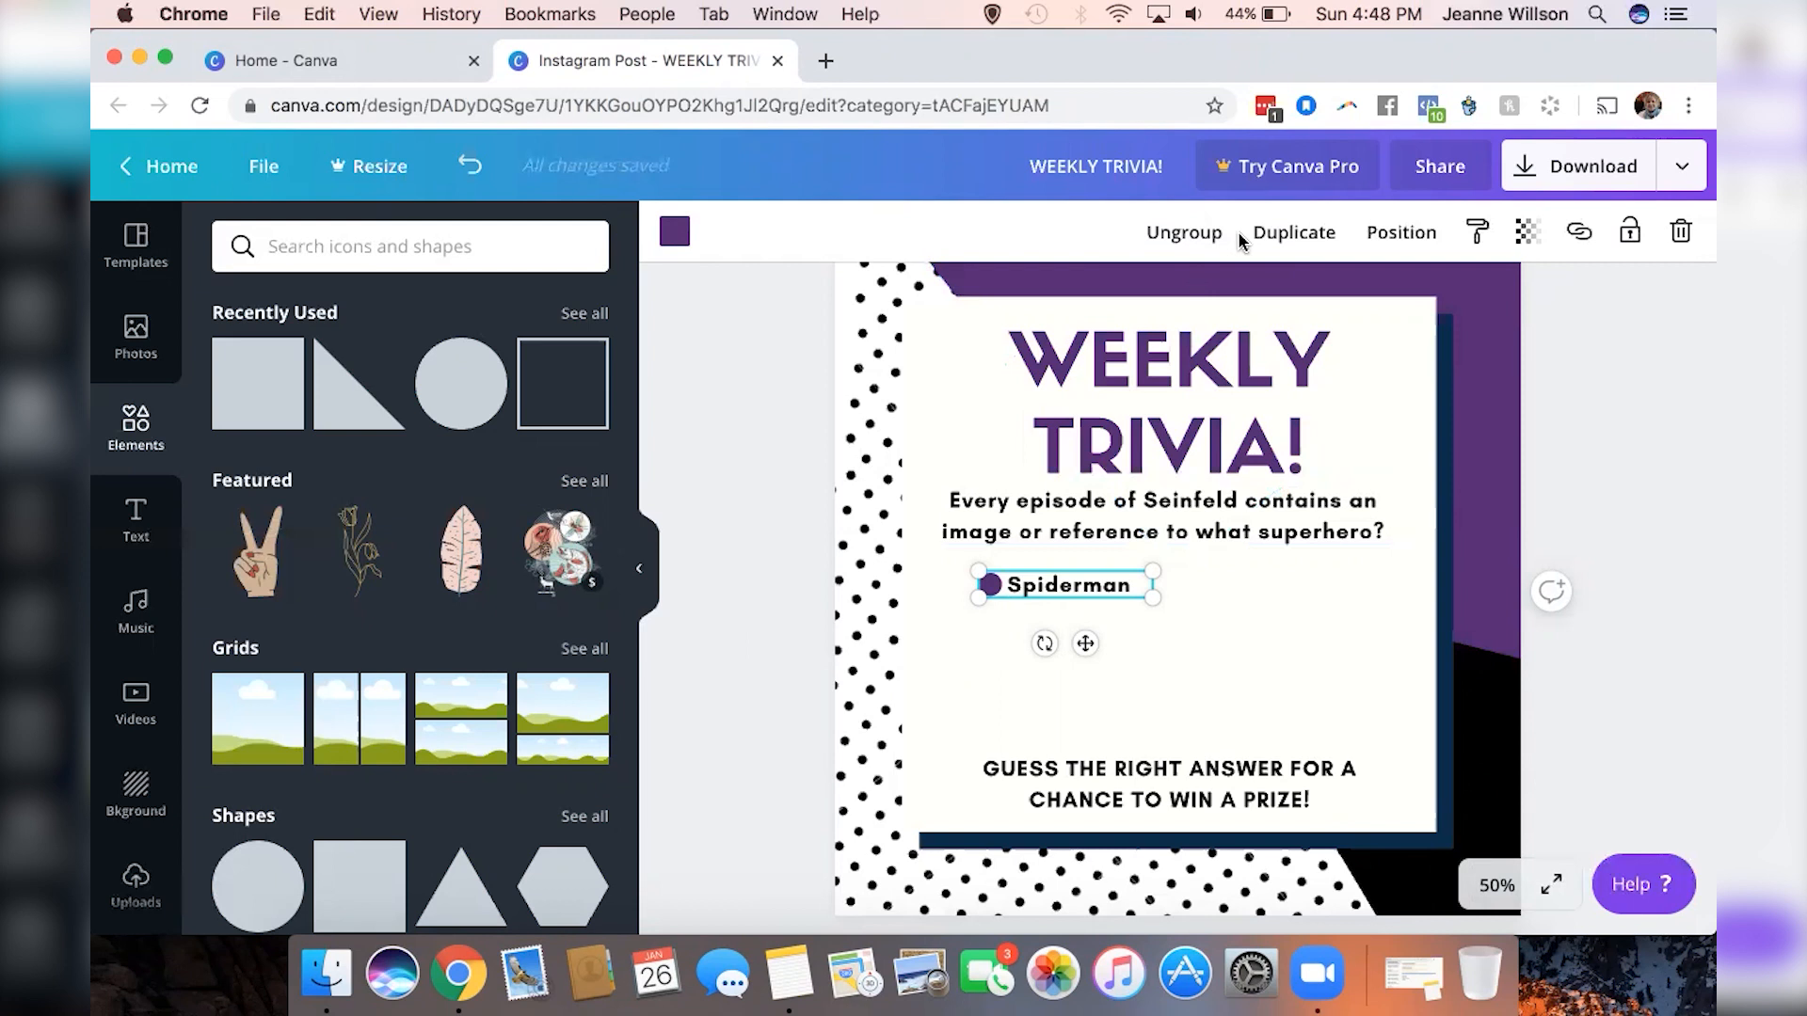
left_click(1304, 231)
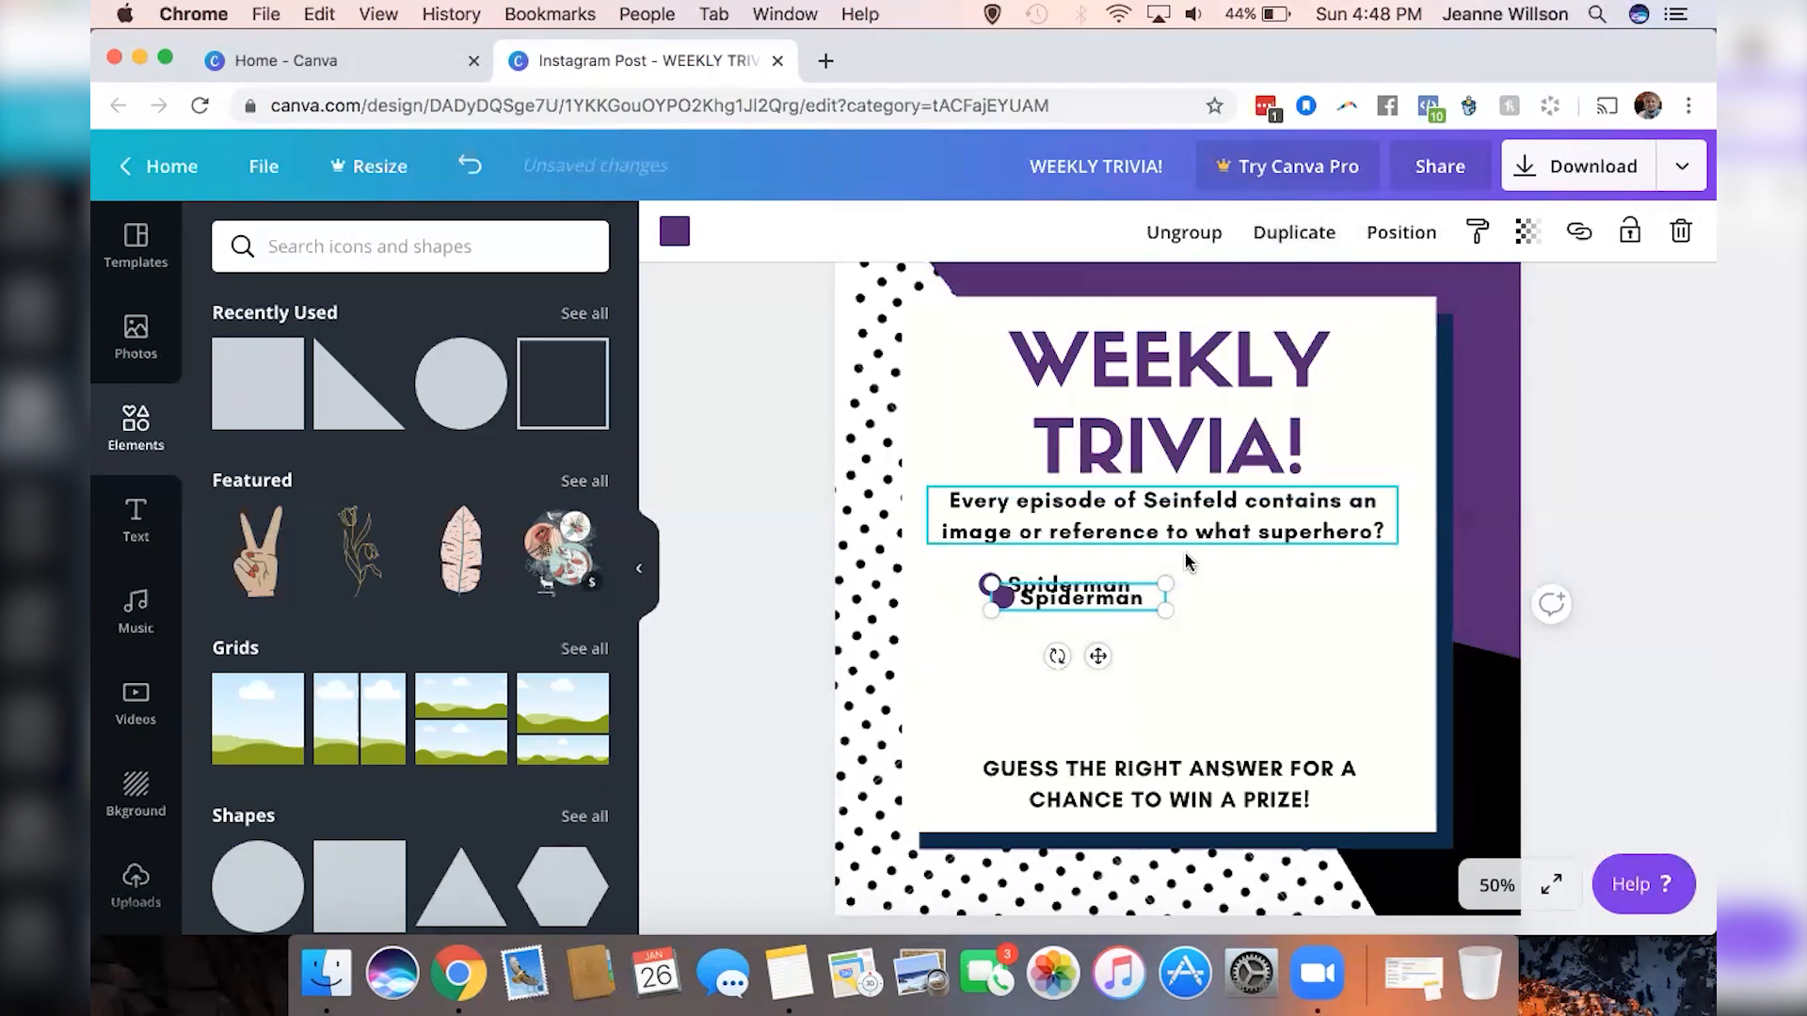
left_click(1119, 602)
left_click_drag(1118, 602, 1099, 647)
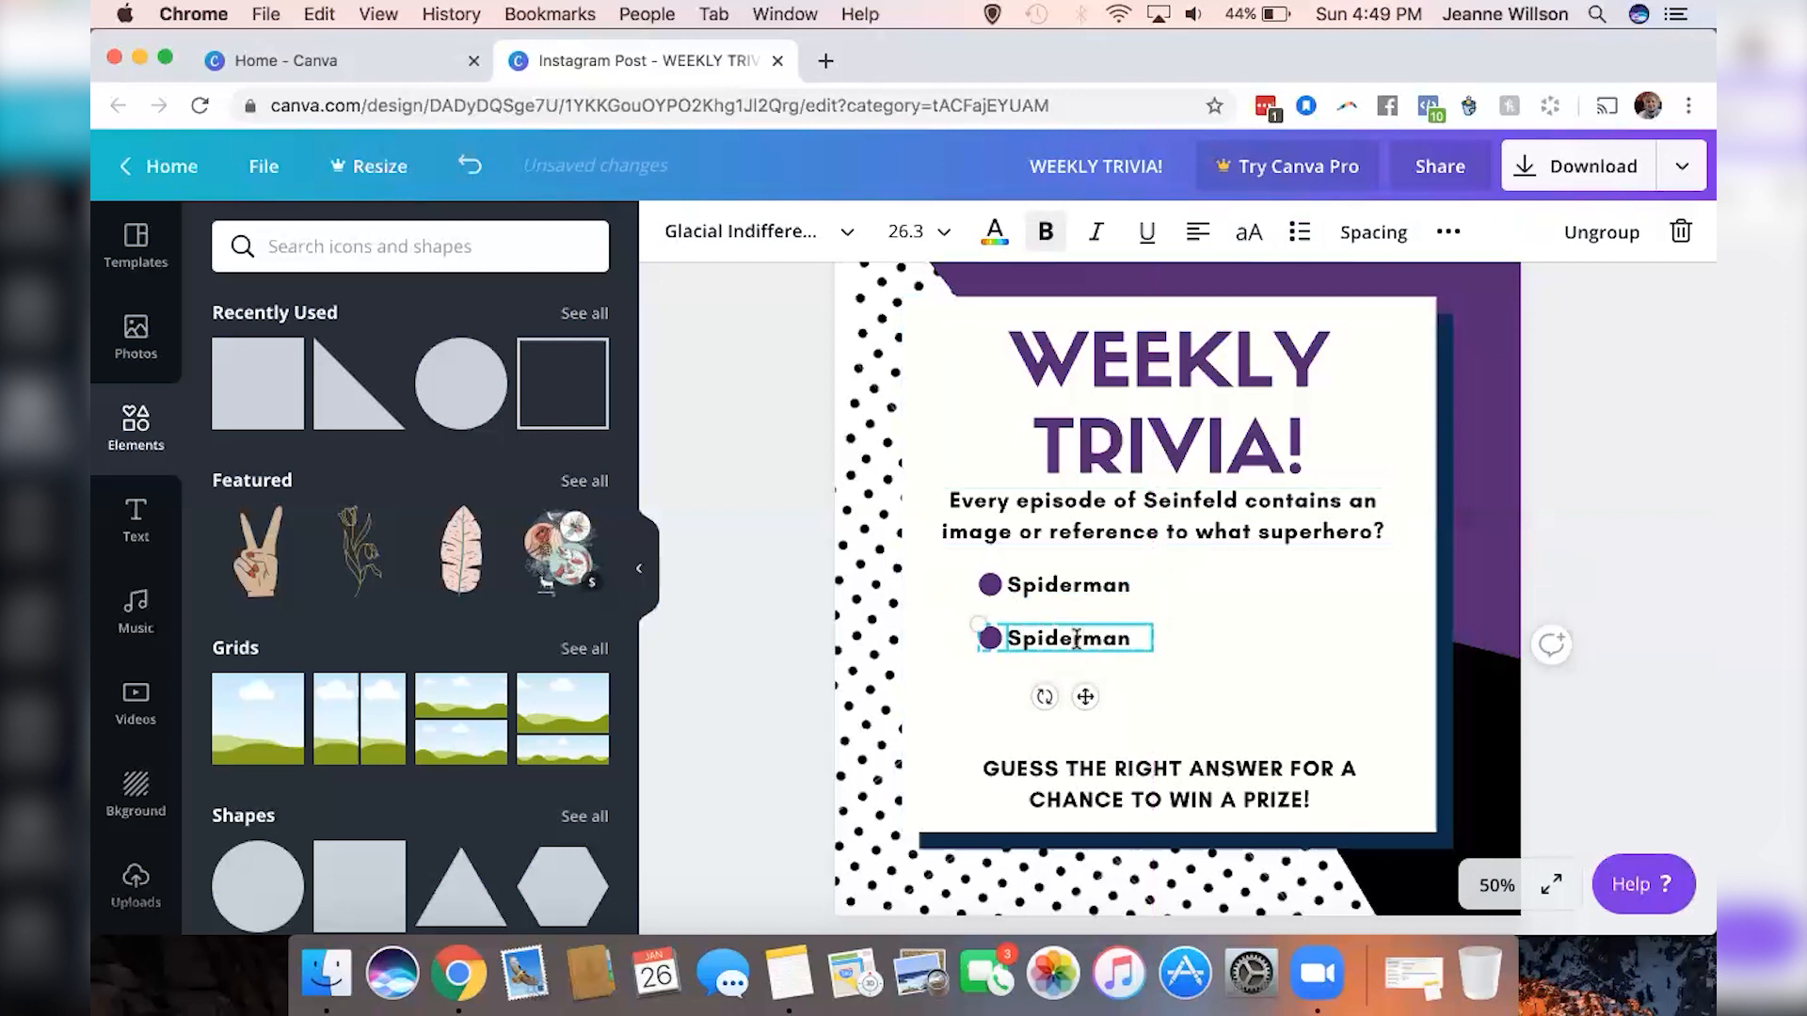
Replace the text of the lower bulleted answer with "Superman"
double_click(1076, 640)
type("Superman")
left_click(739, 529)
left_click(984, 636)
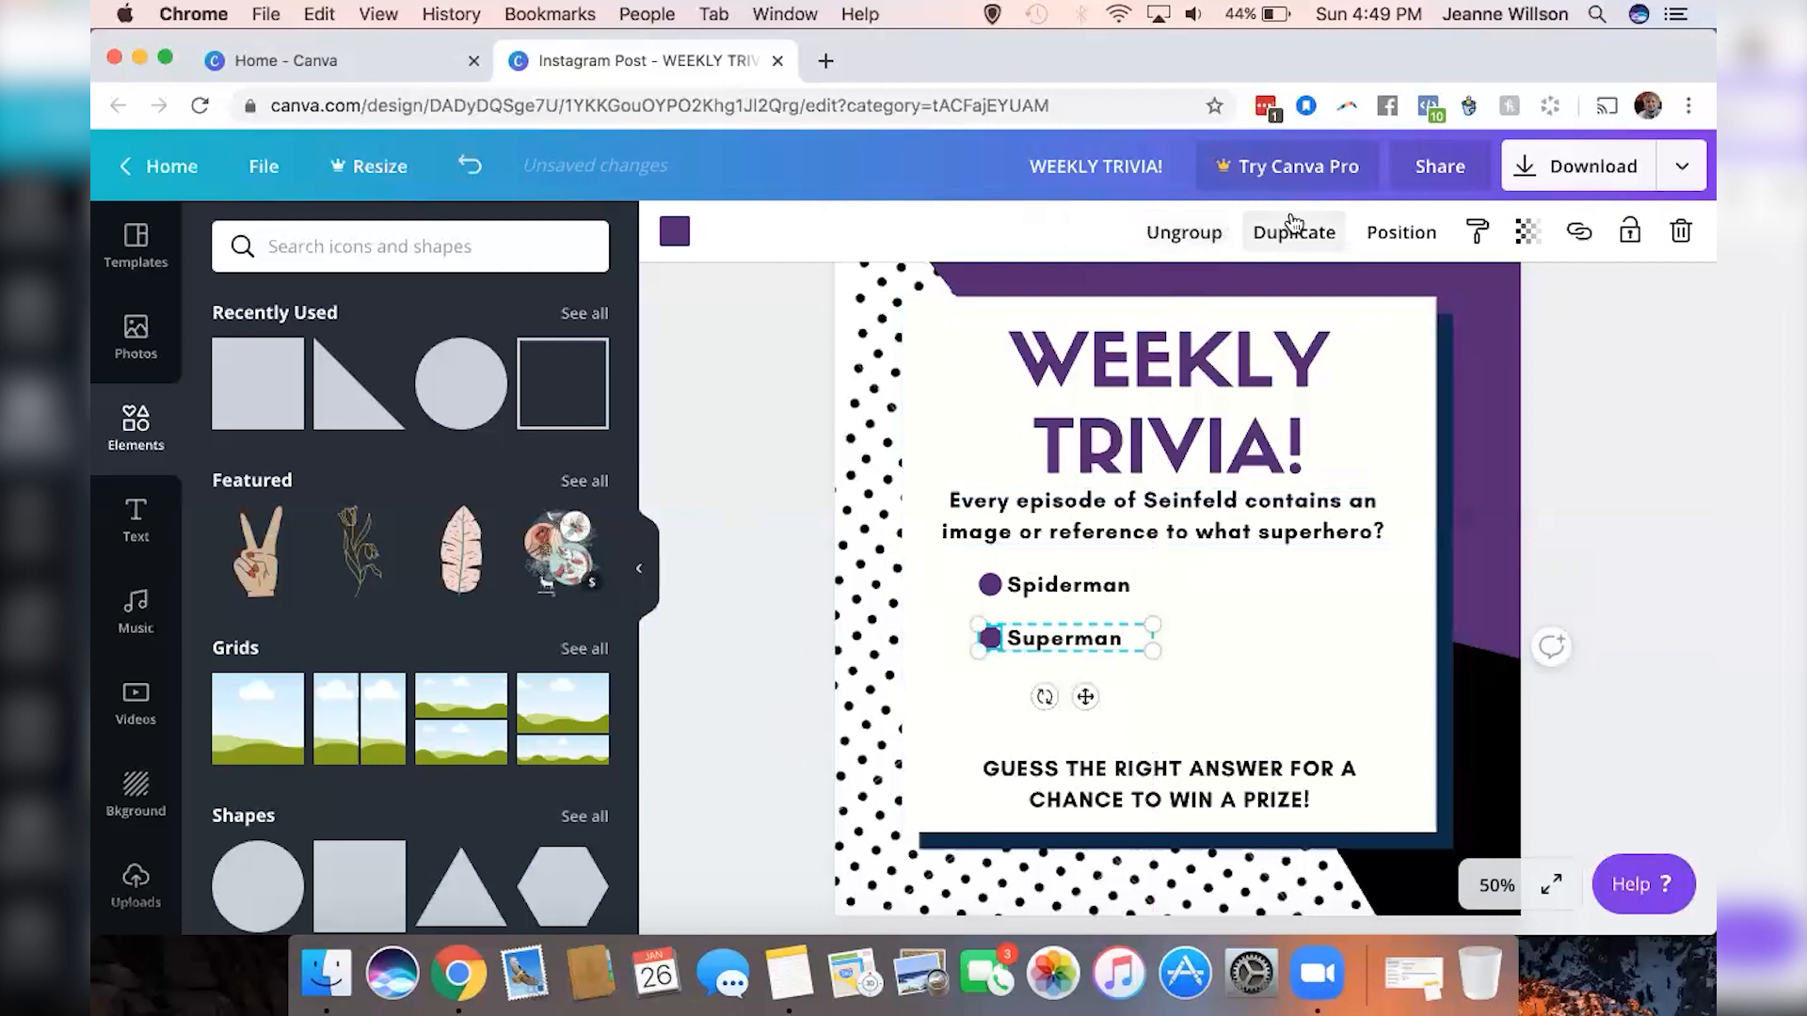
left_click(1292, 226)
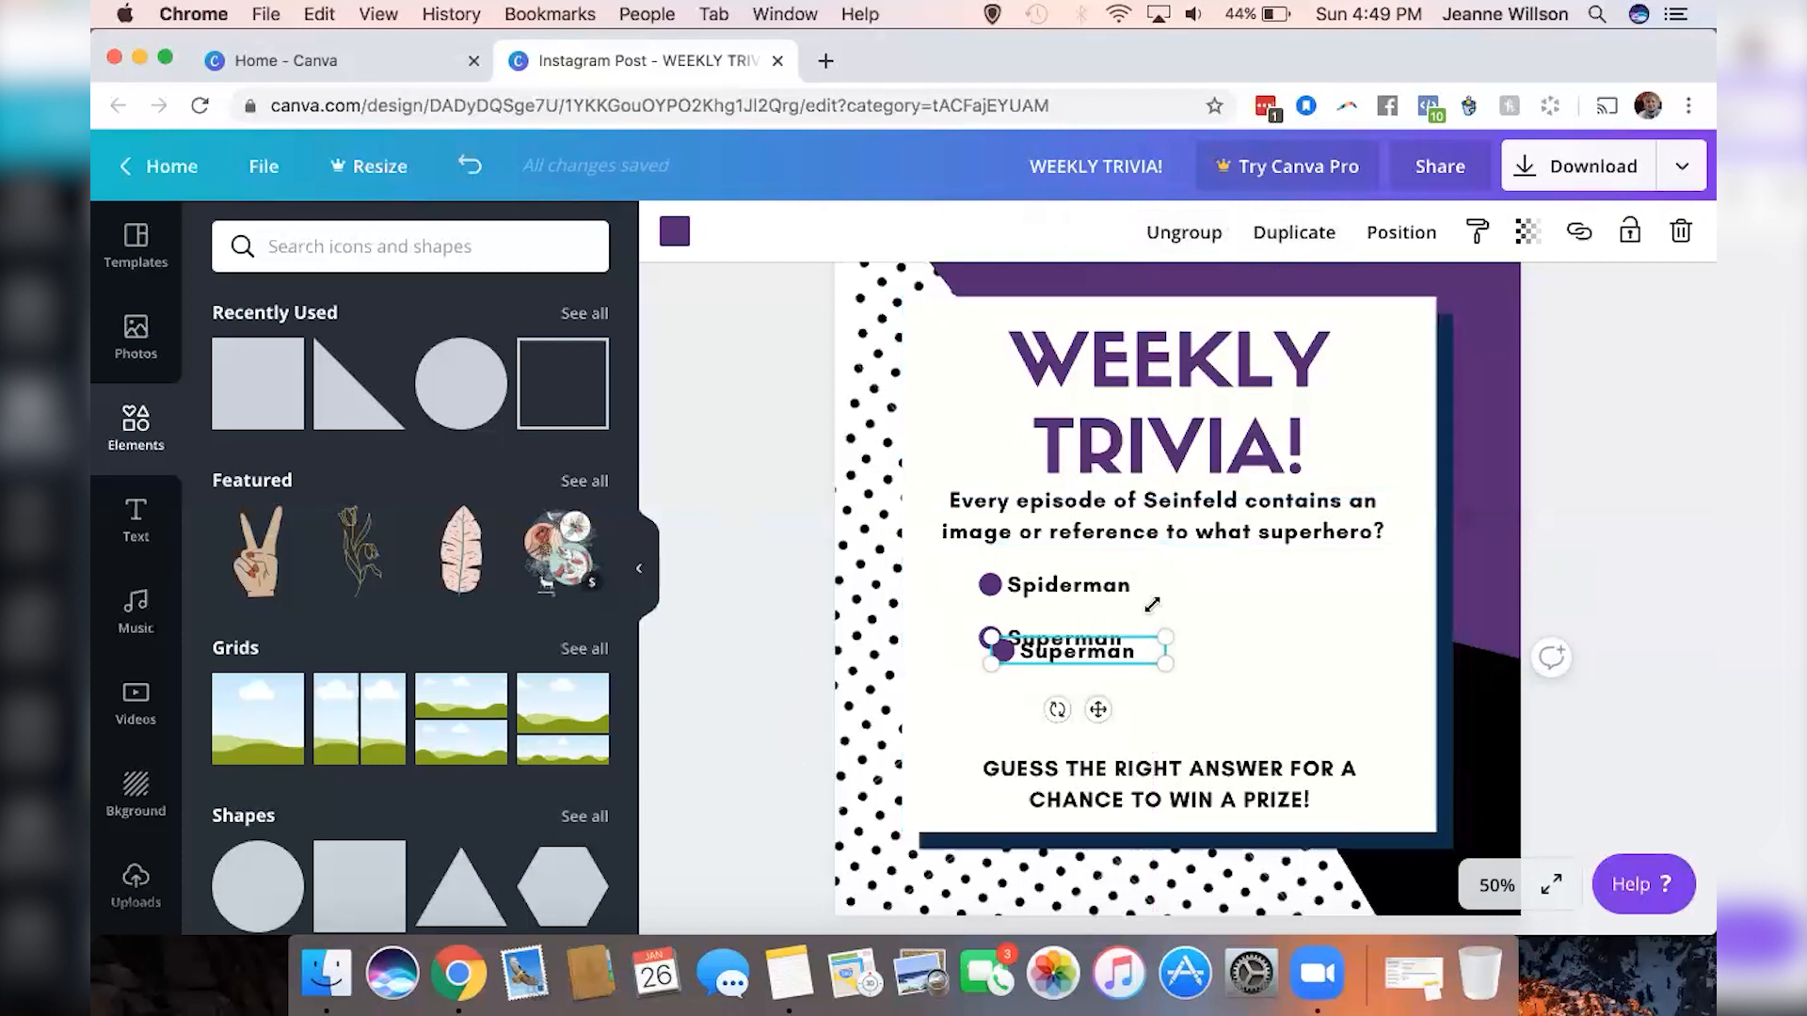
key("super+z")
Duplicate the Spiderman and Superman answers together and place the copies beside them as a second column
left_click(1097, 588)
left_click(1097, 588)
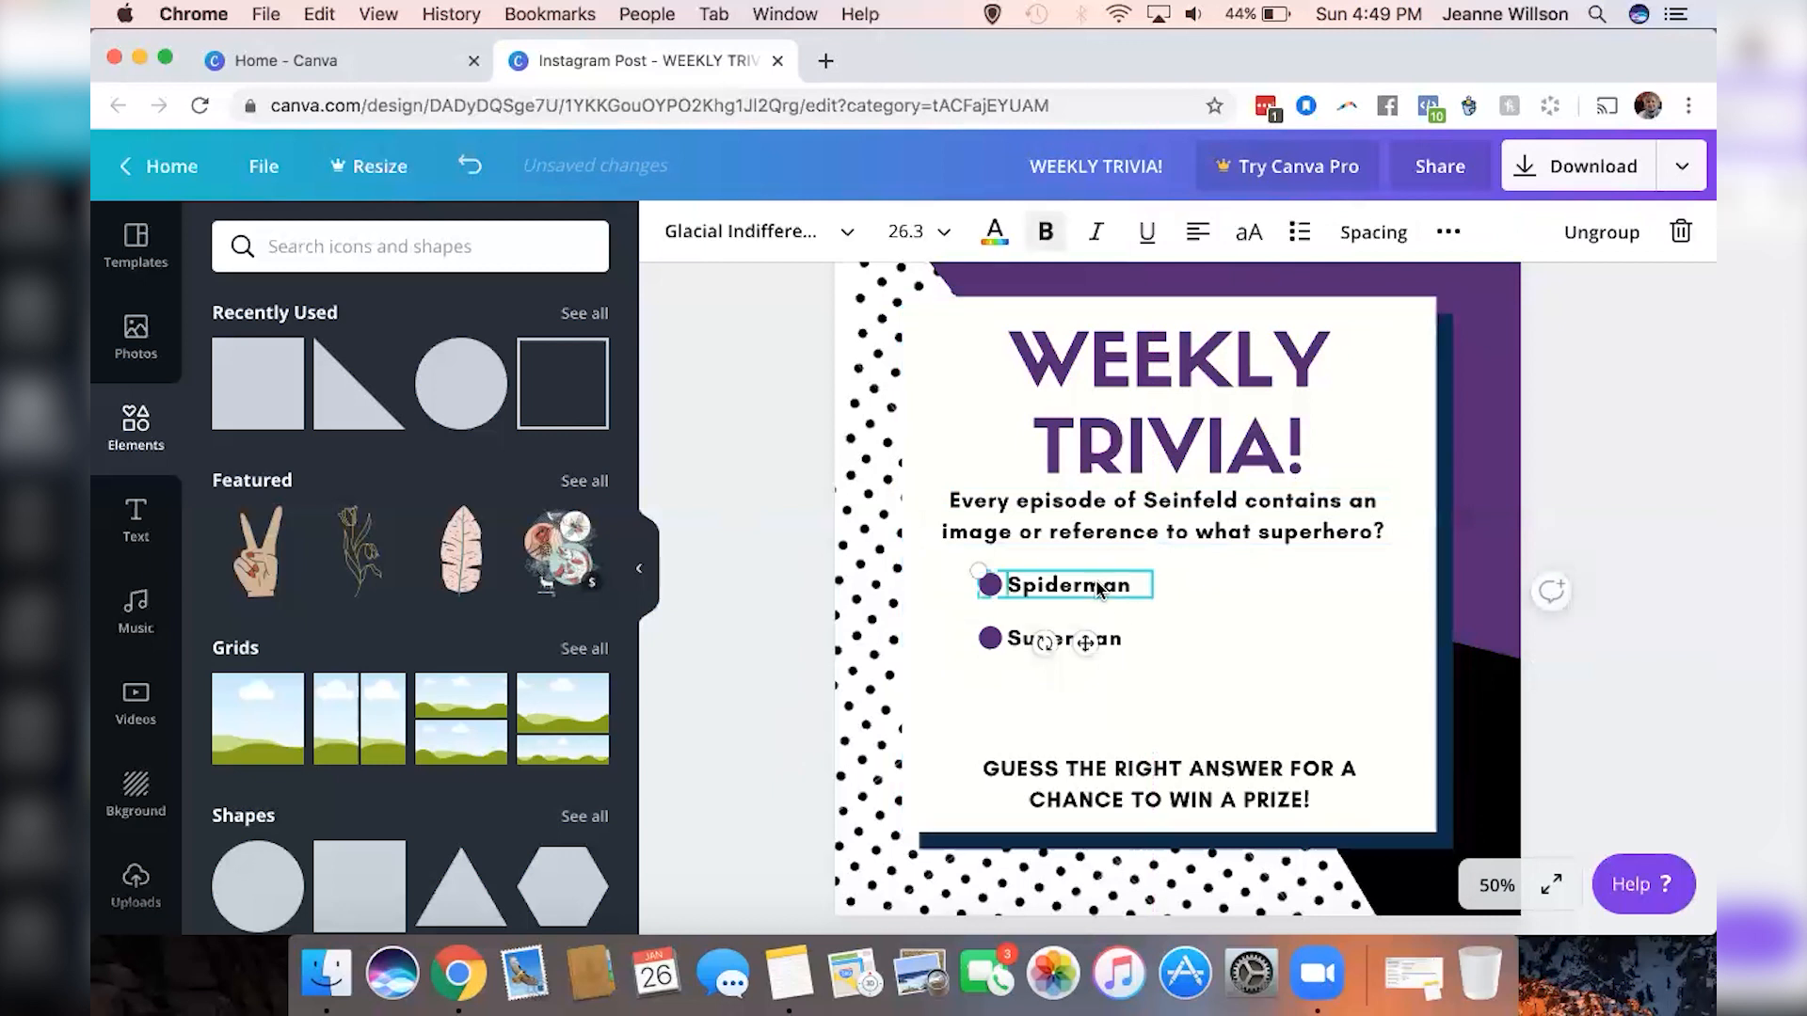
left_click(1113, 643, "shift")
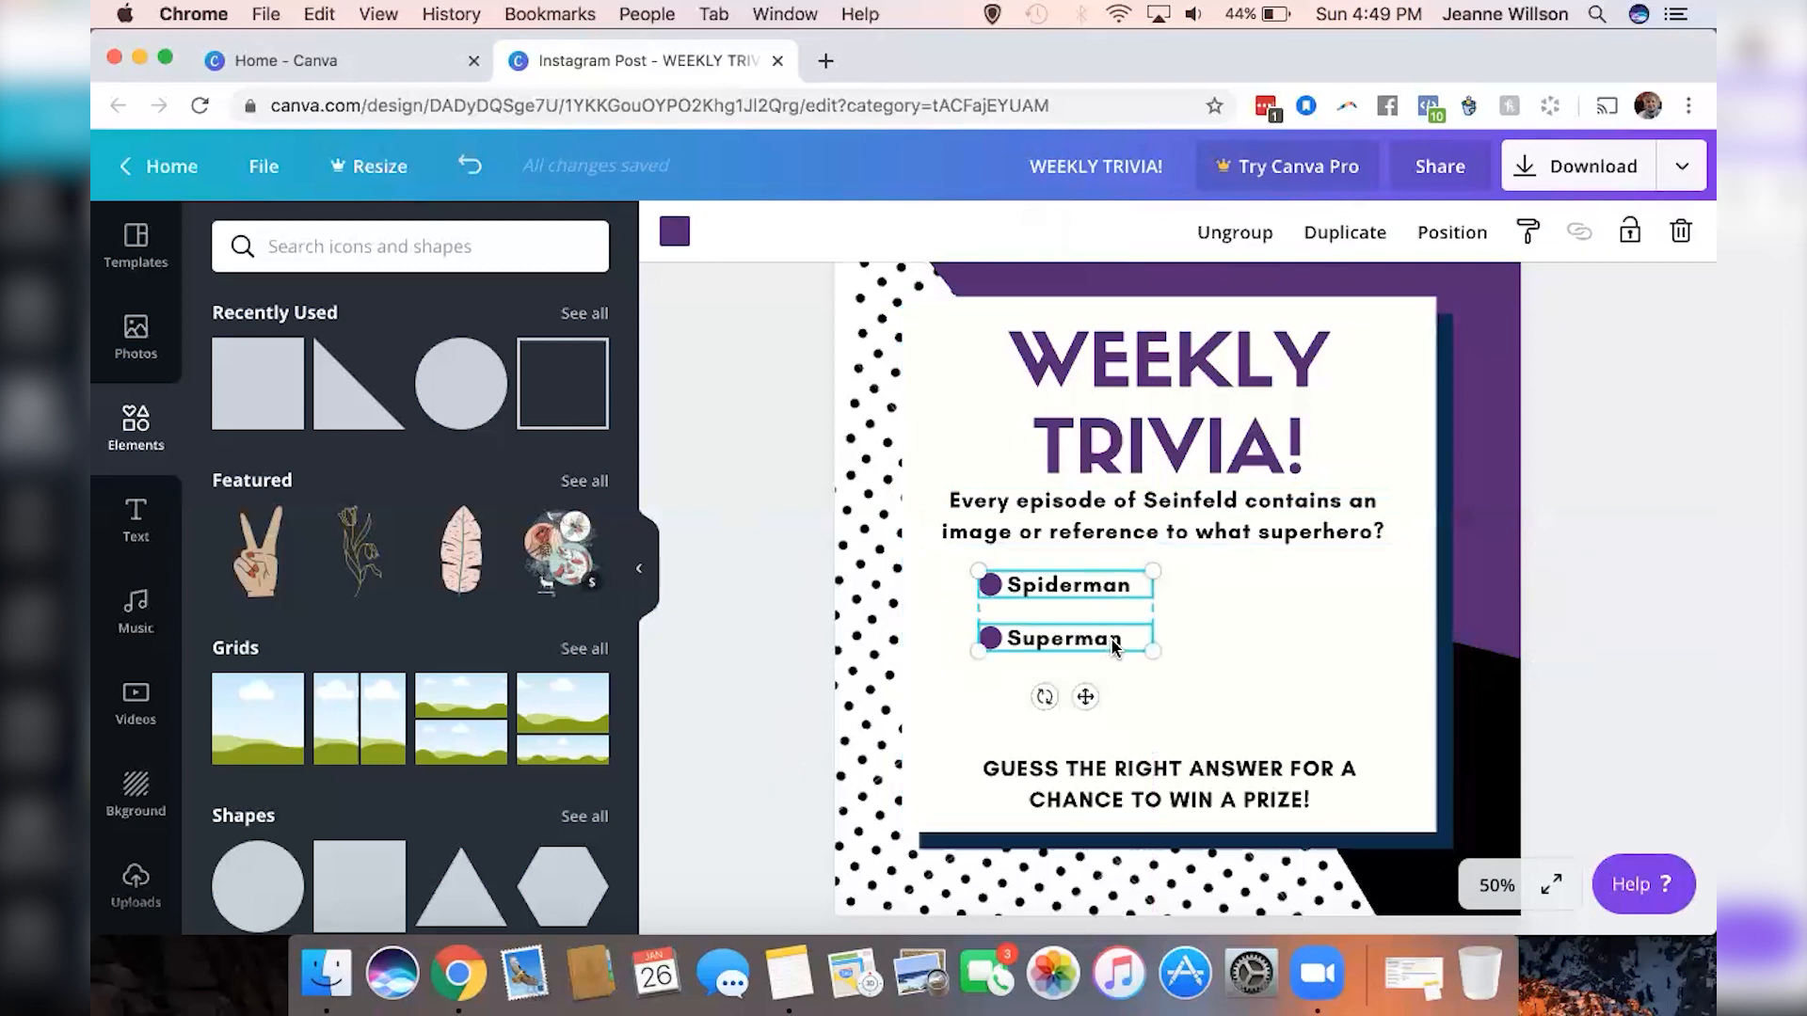
left_click(1343, 237)
left_click_drag(1143, 605, 1298, 593)
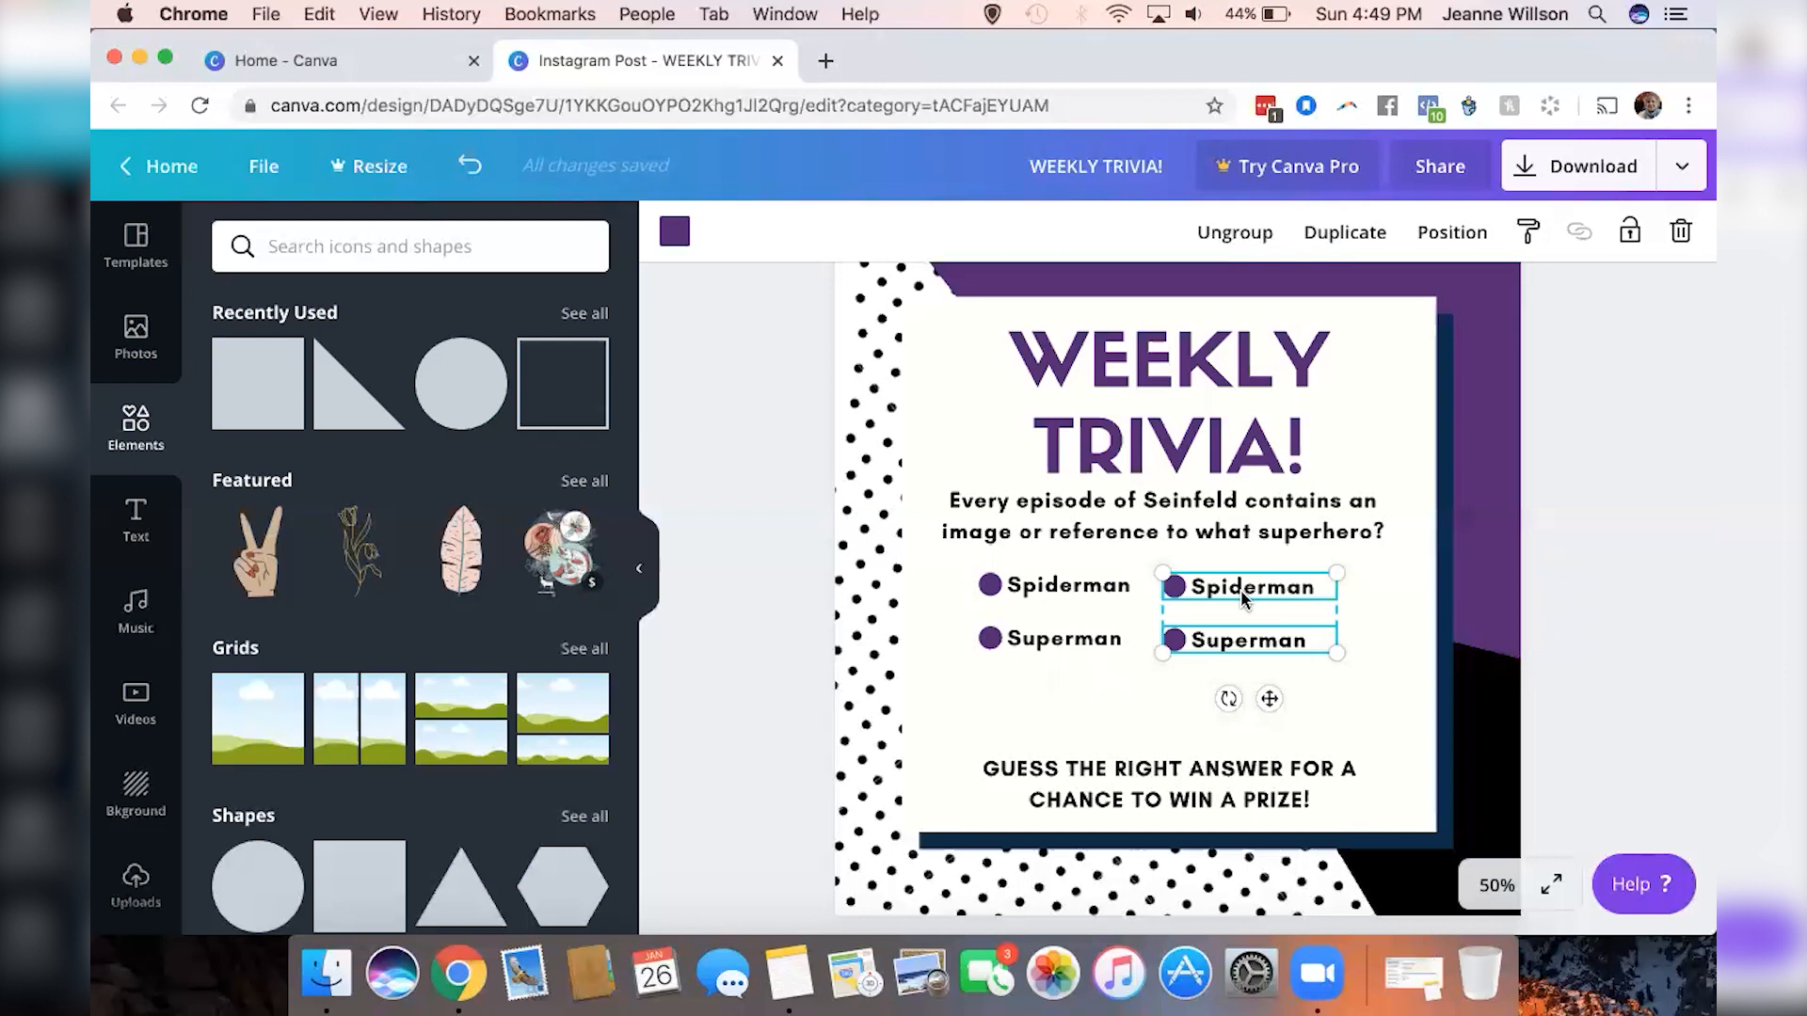
left_click(1580, 593)
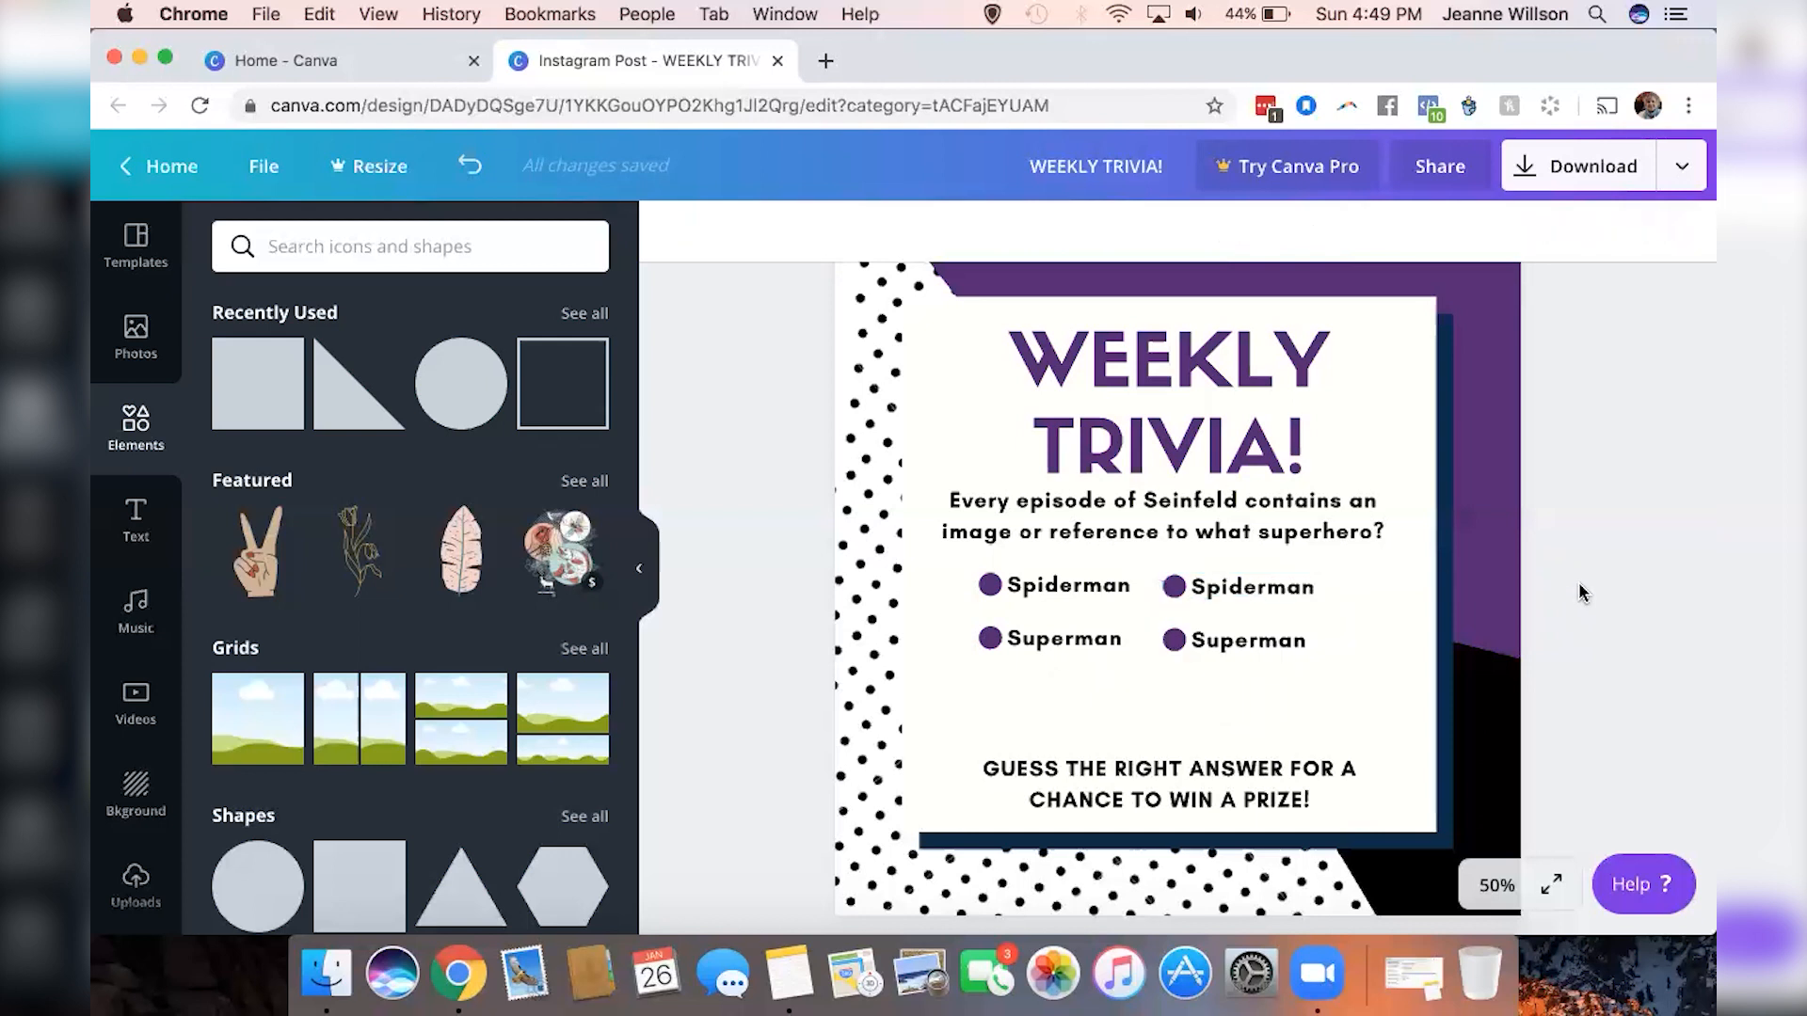
Replace the two second-column answers with "Captain America" above and "Batman" below
left_click(1249, 588)
double_click(1248, 588)
type("Captain")
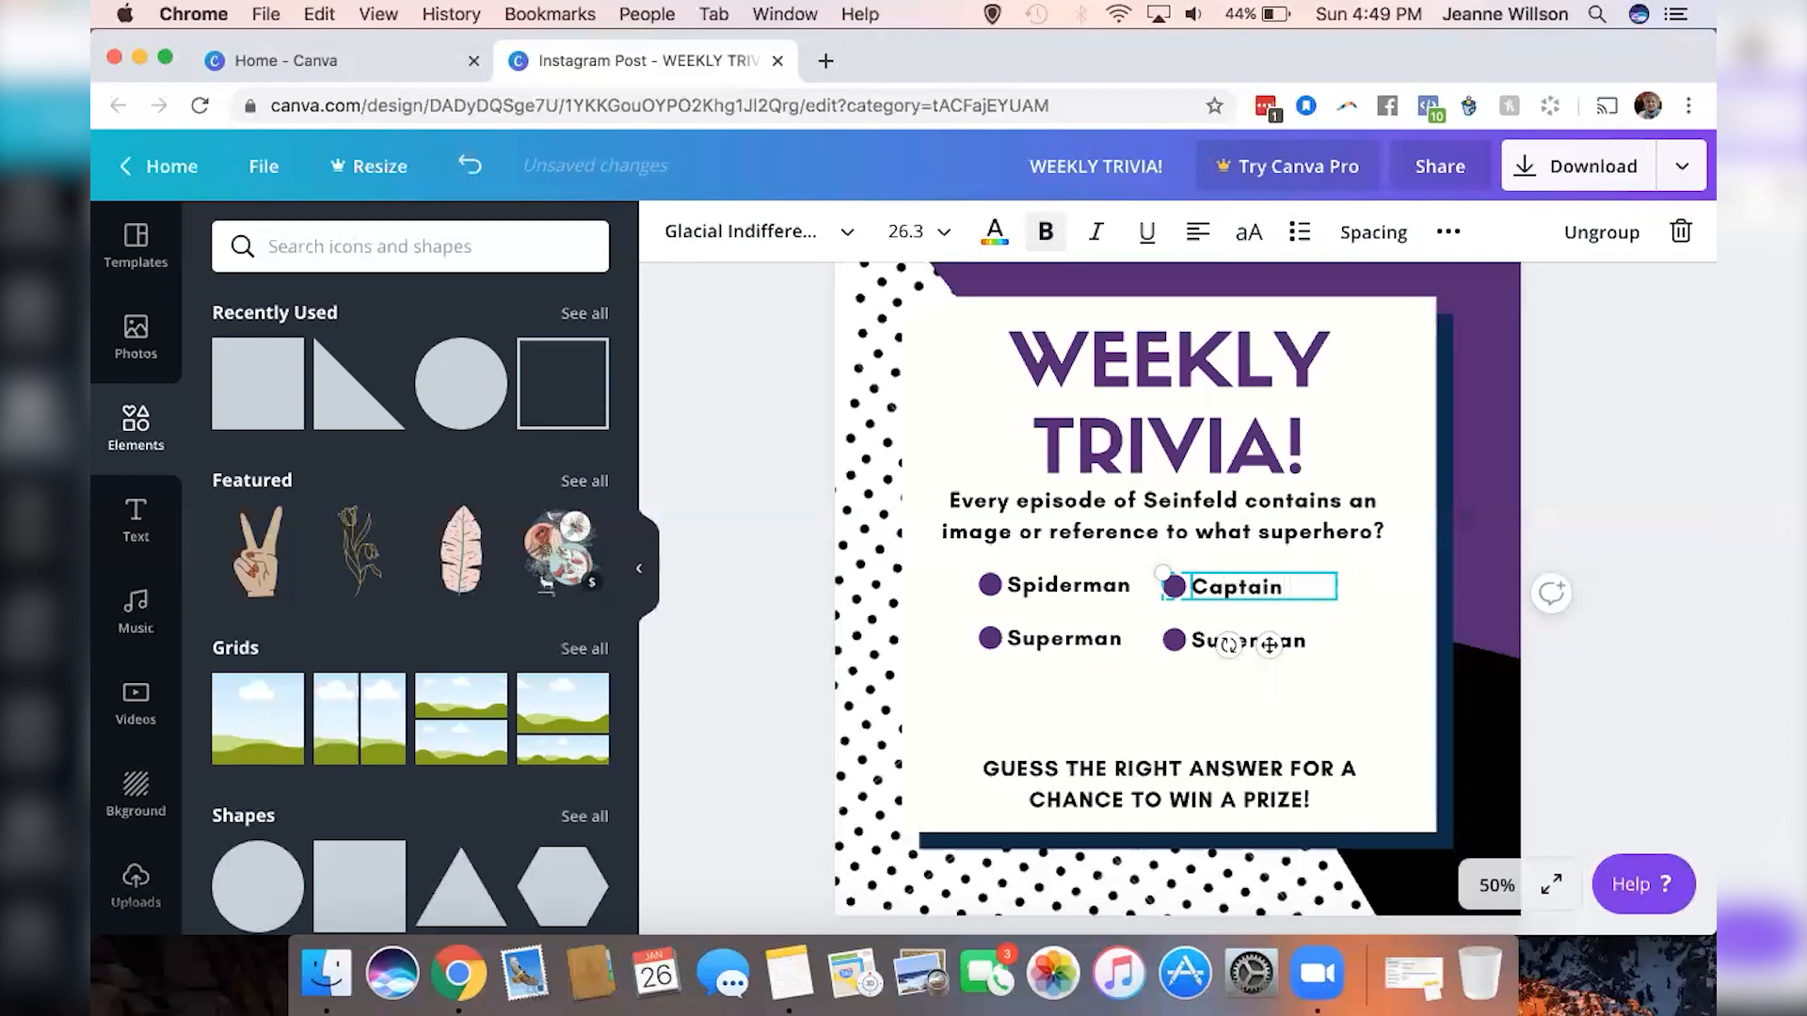
type(" America")
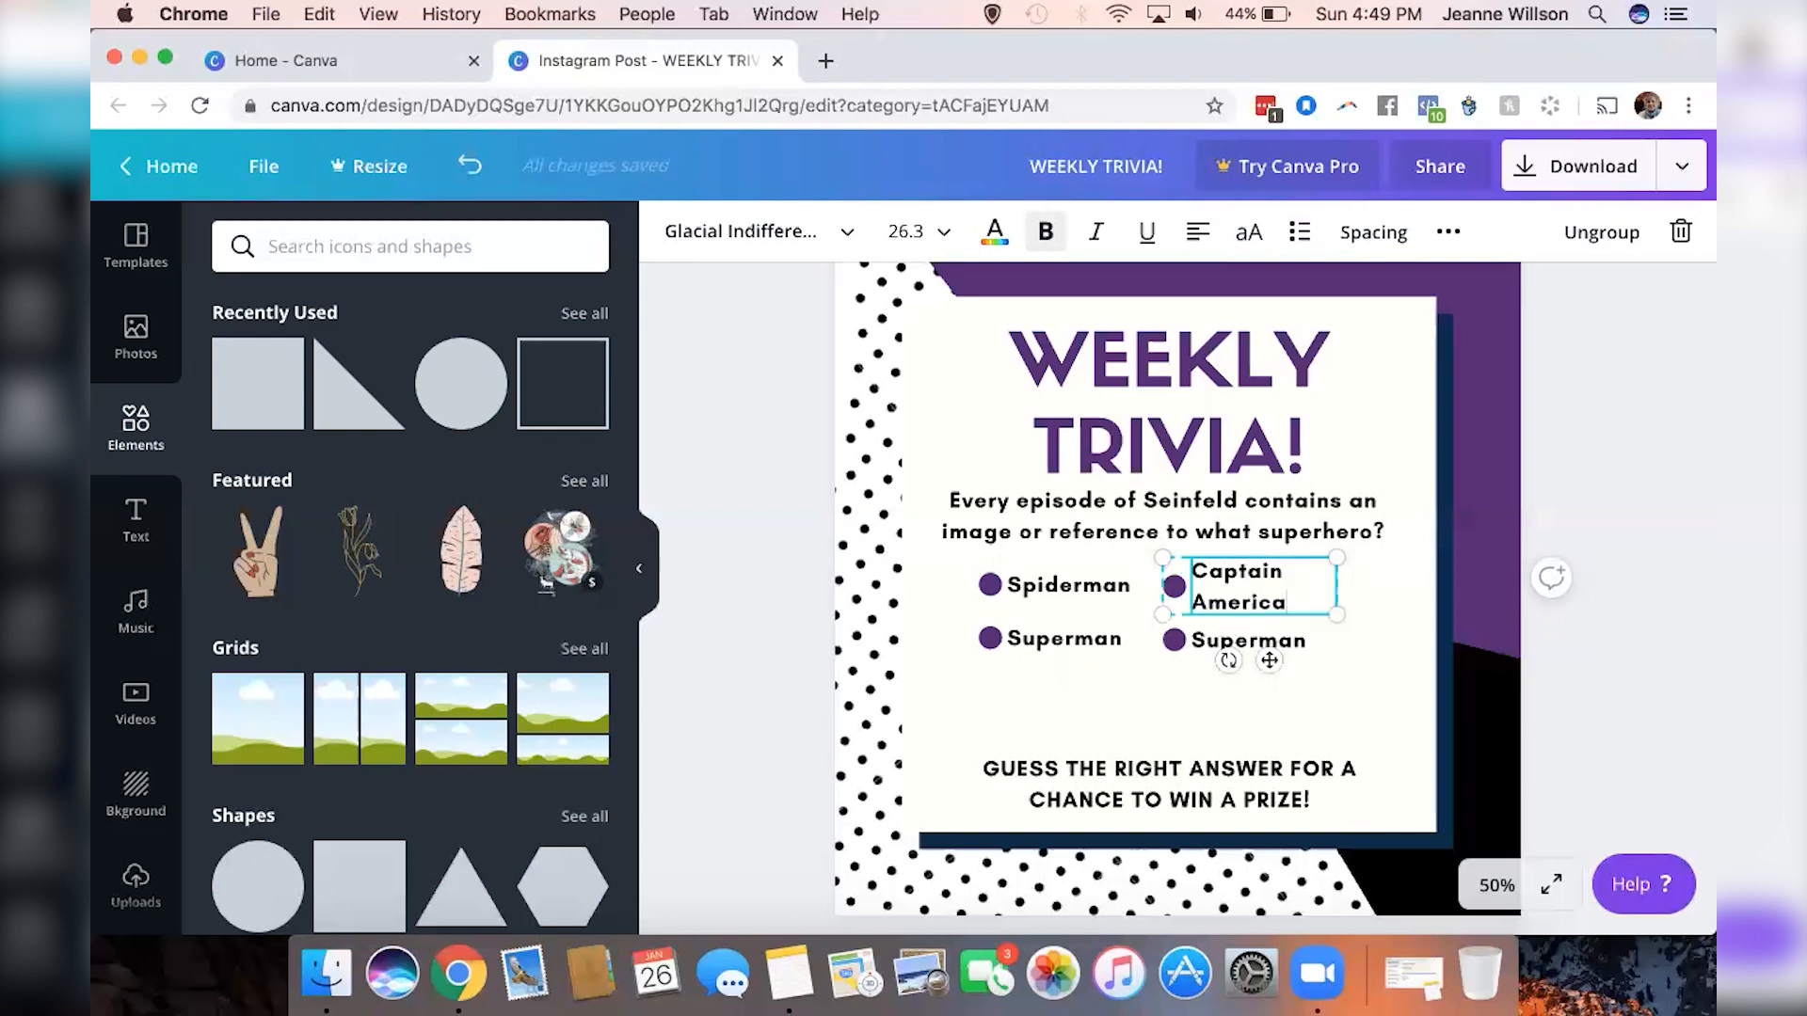
double_click(1248, 644)
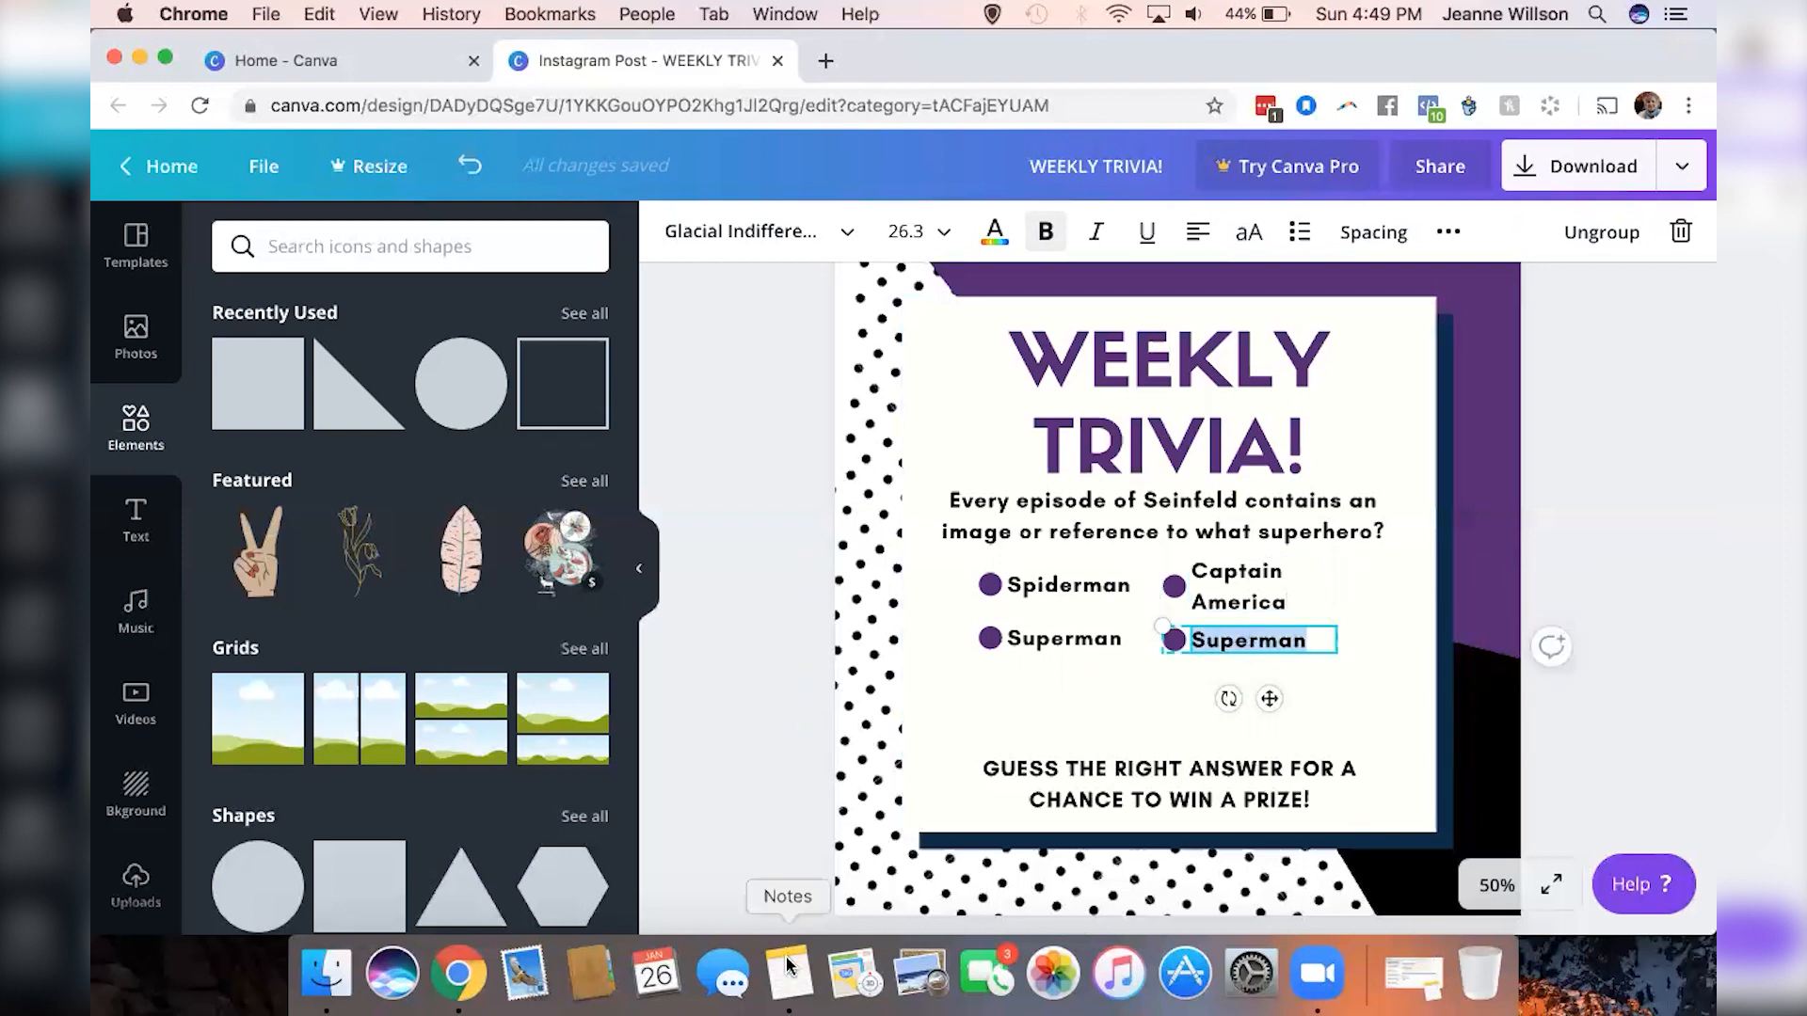
type("Batman")
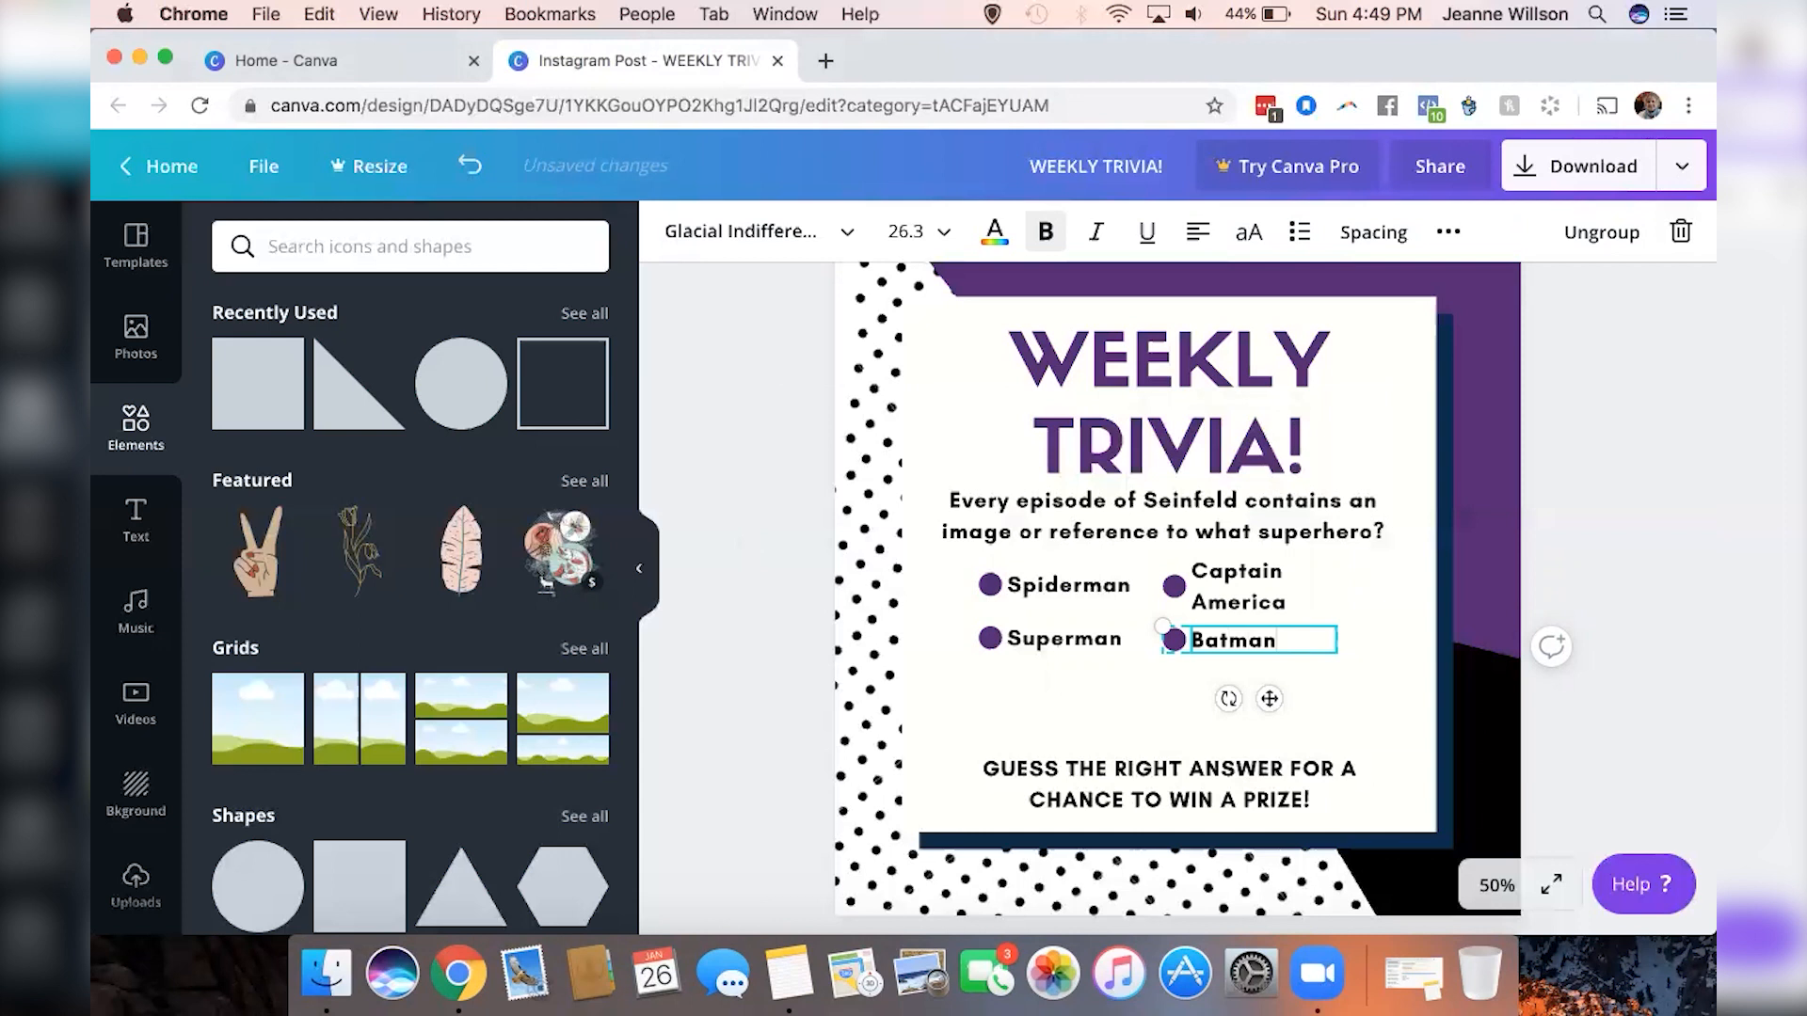
Ungroup the Captain America answer from its bullet and widen its text box so the name fits on one line
left_click(1261, 607)
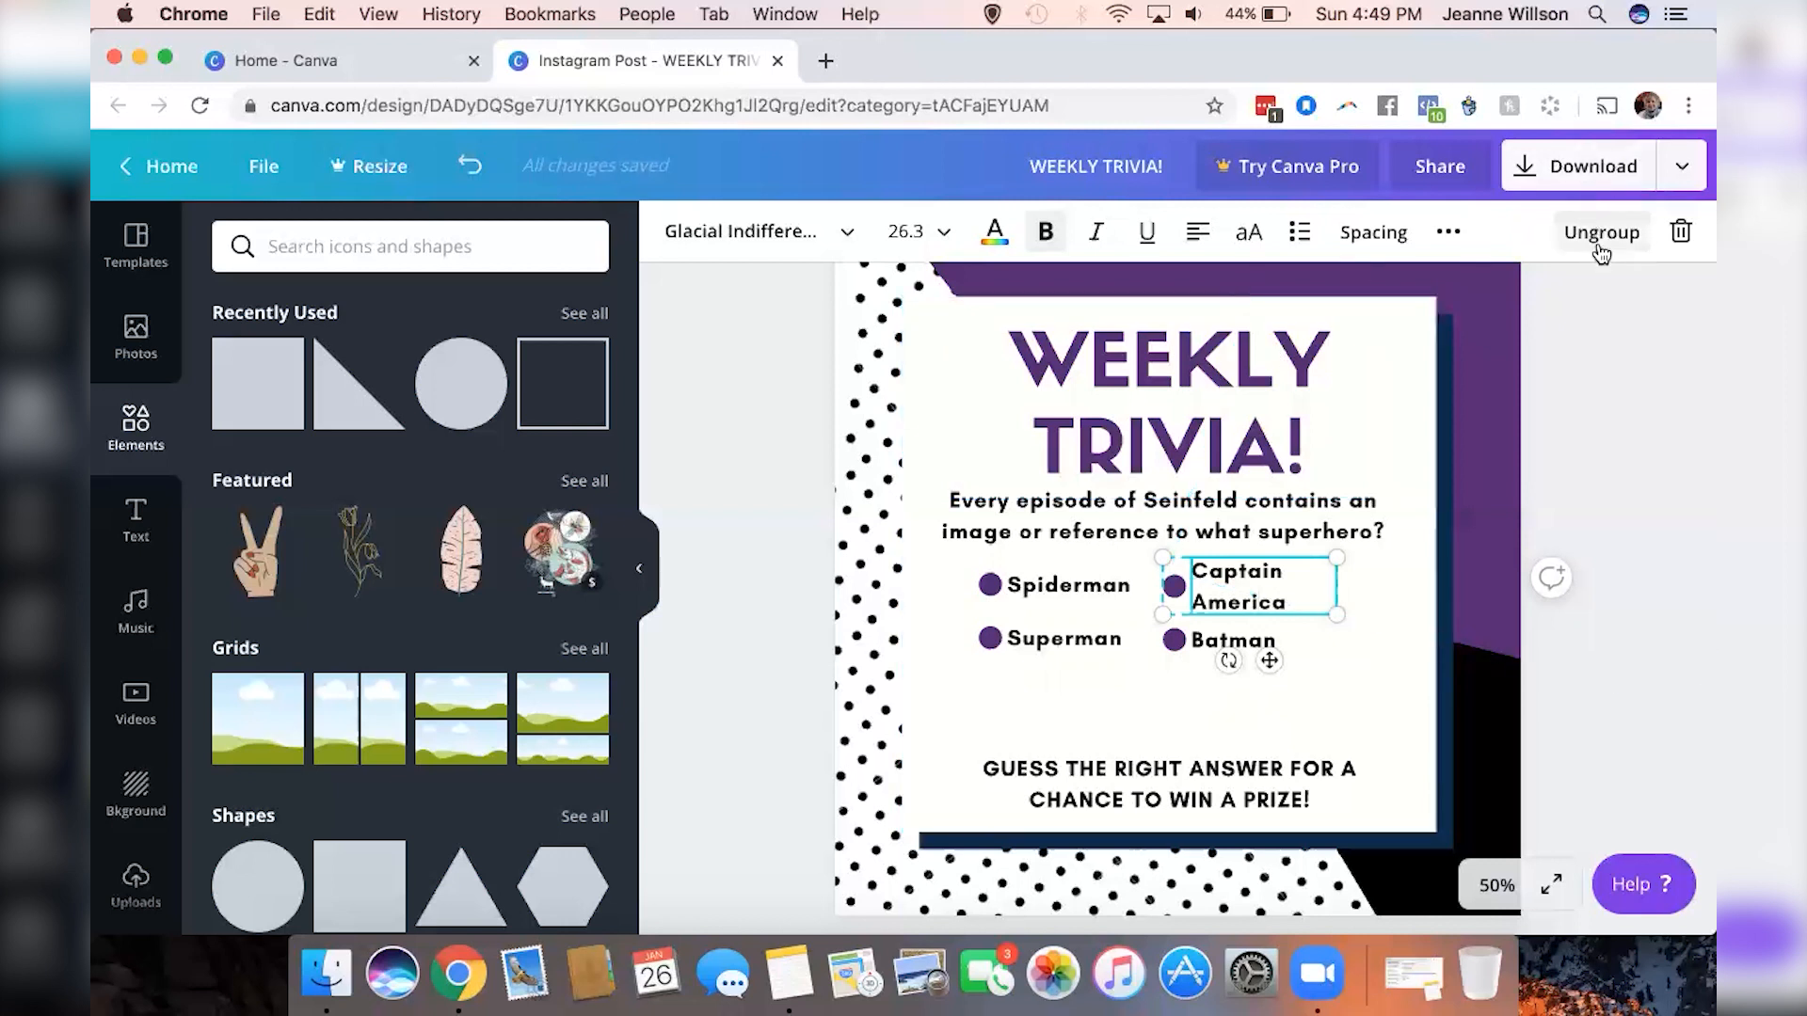
left_click(1597, 235)
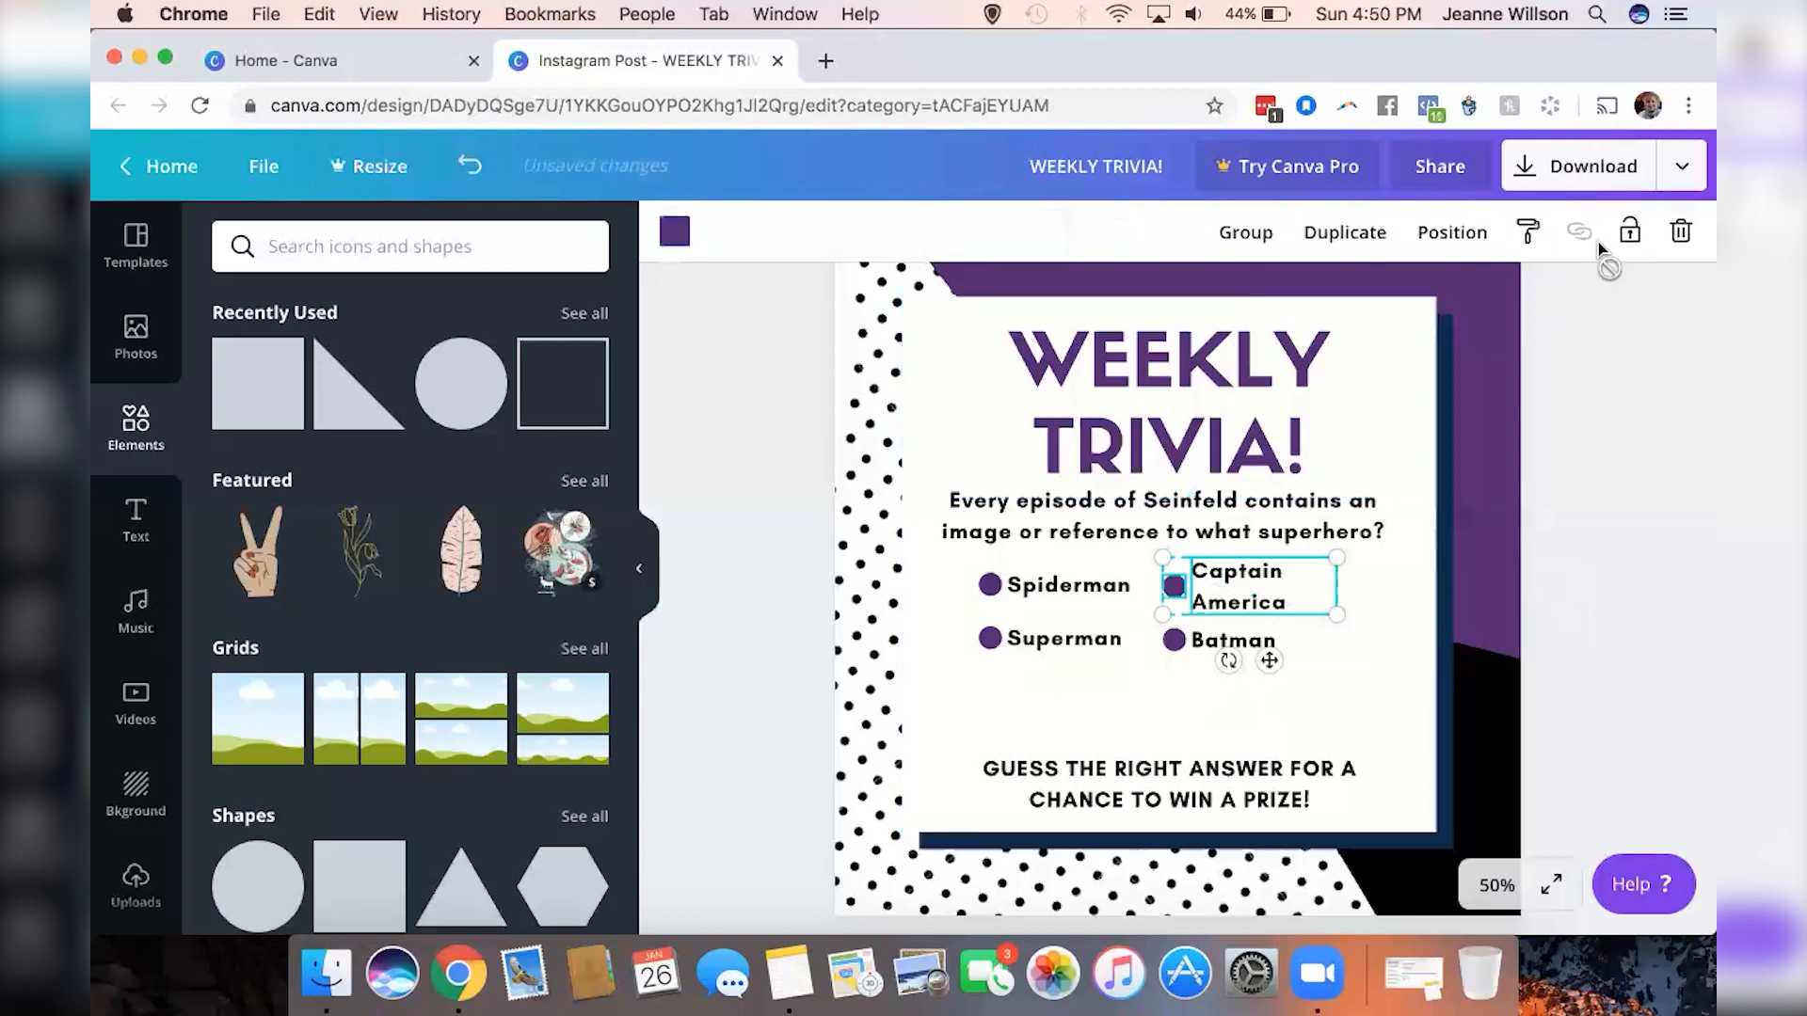
left_click(1611, 523)
left_click(1270, 591)
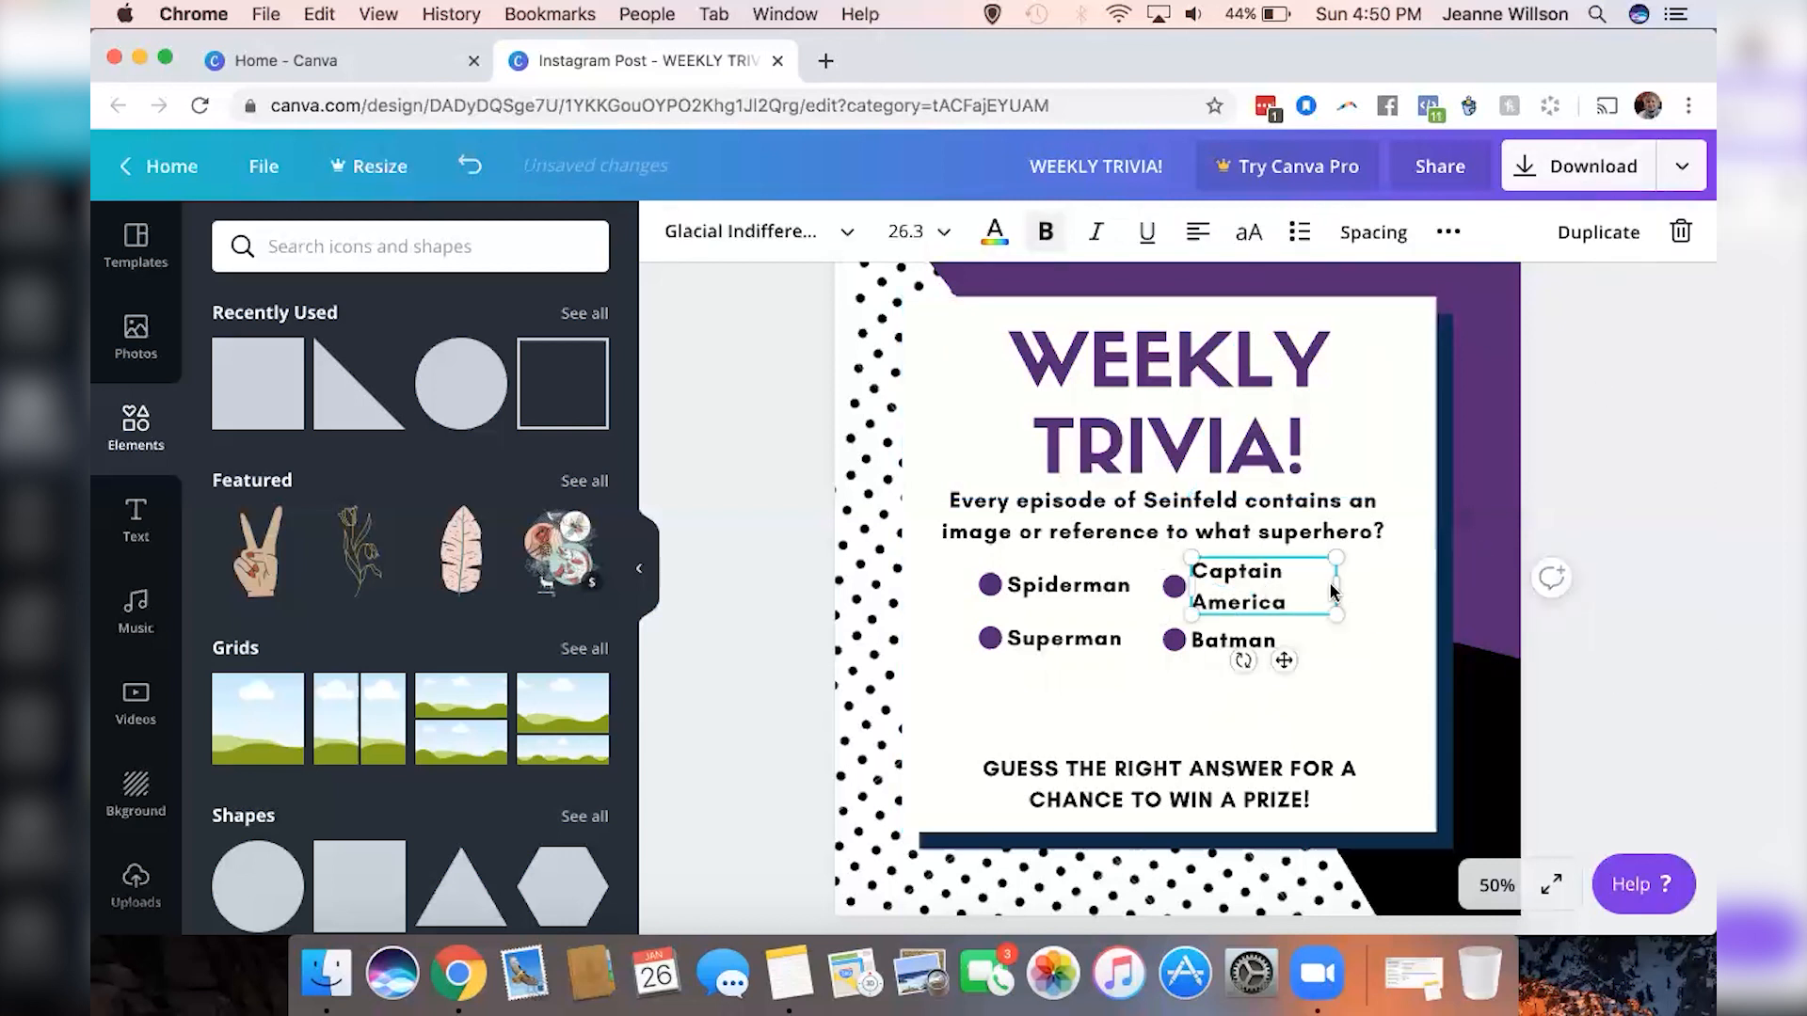
left_click_drag(1332, 586, 1408, 592)
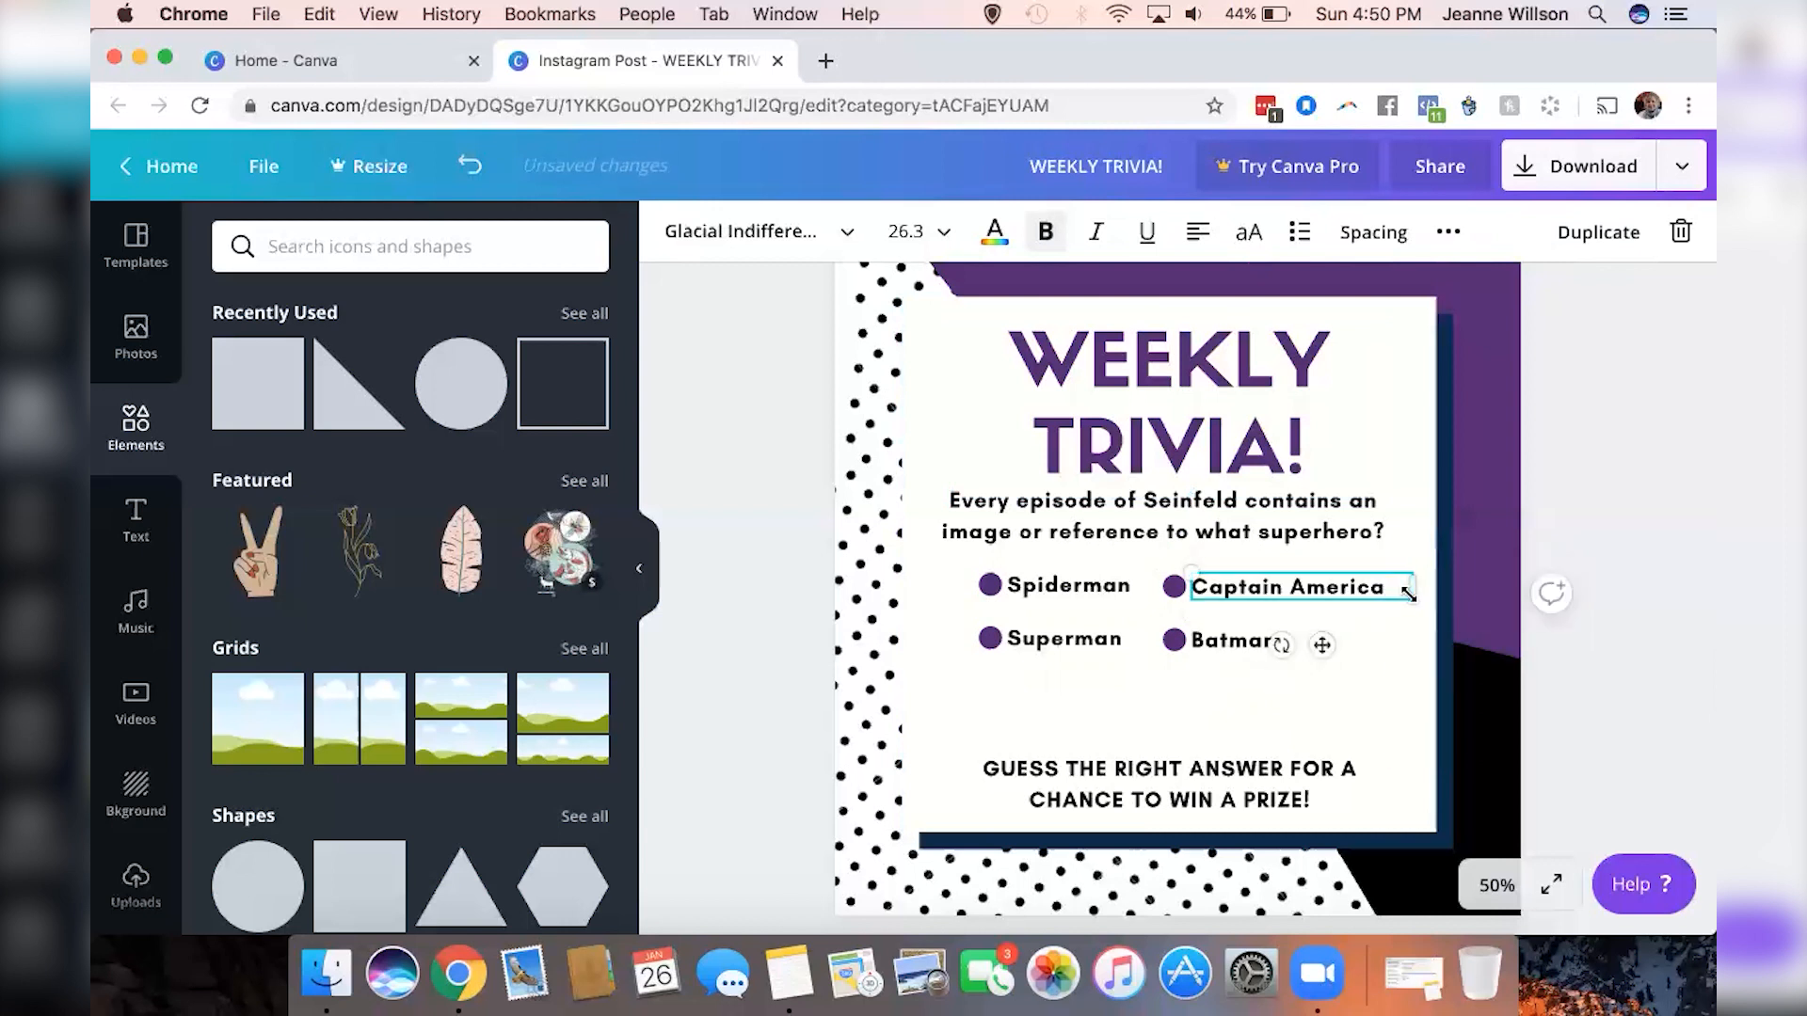
left_click(1611, 444)
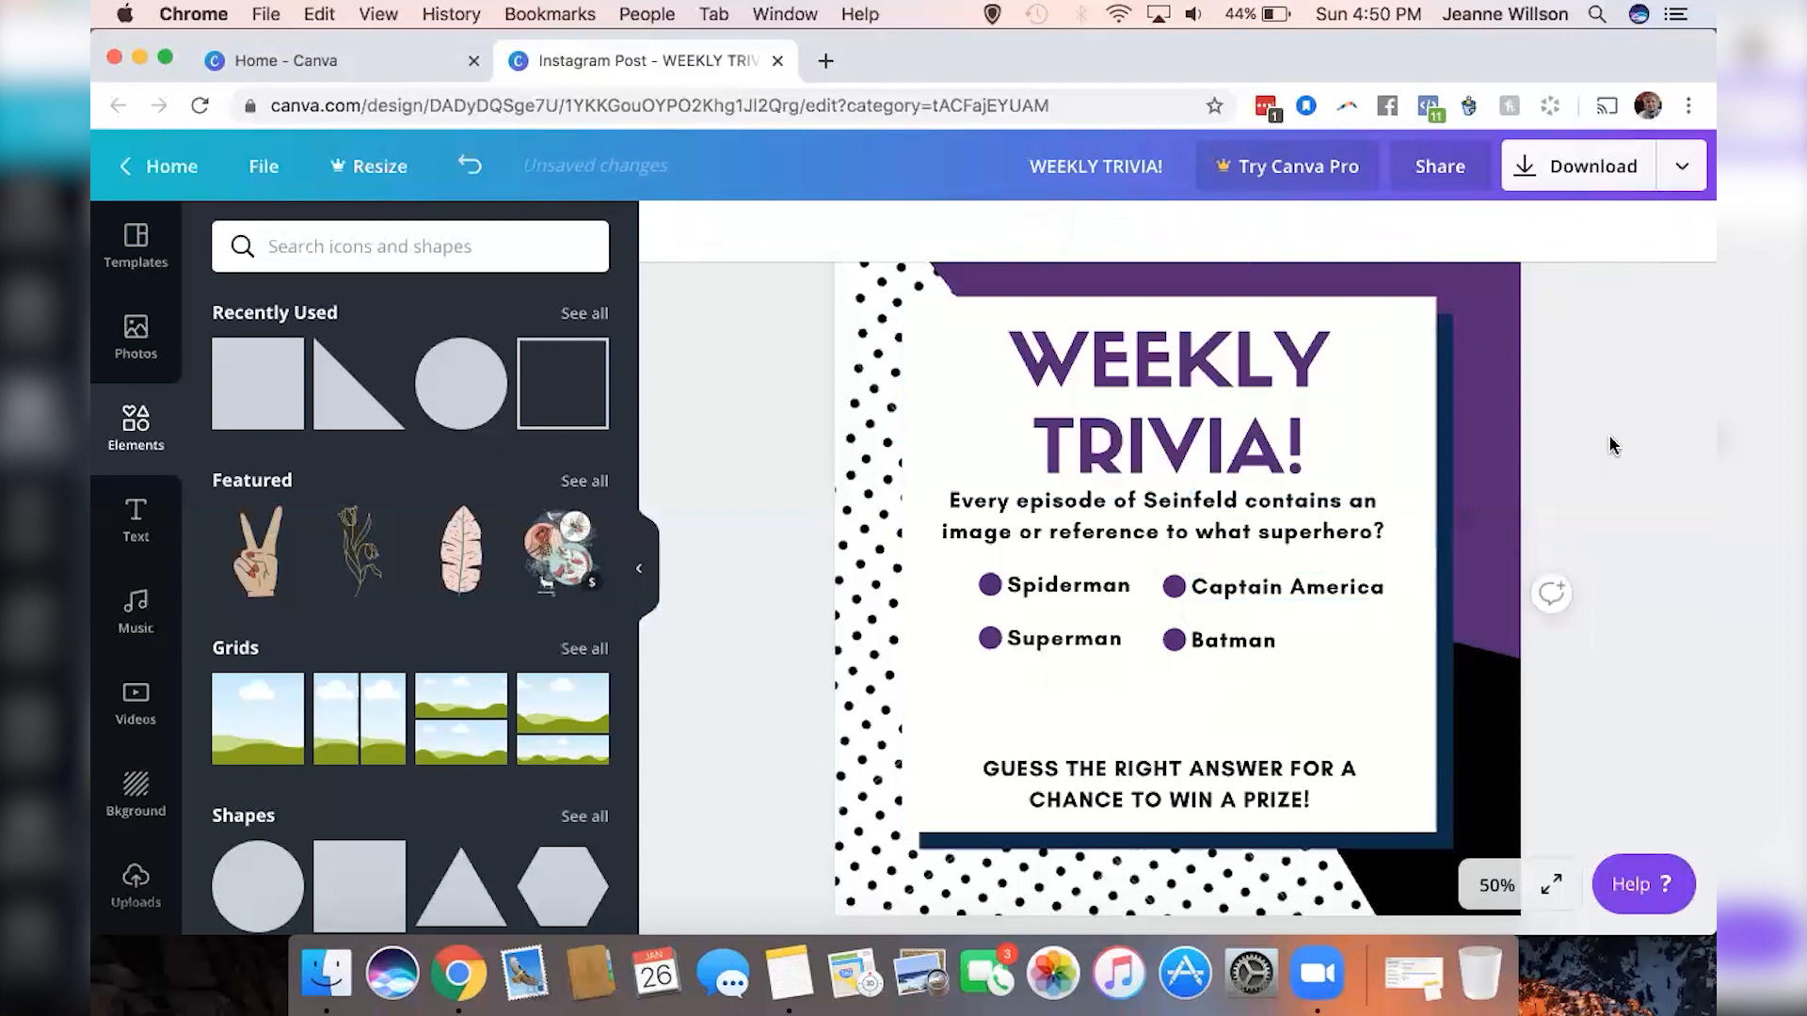
Group the "Captain America" text with its purple bullet again
left_click(1175, 587)
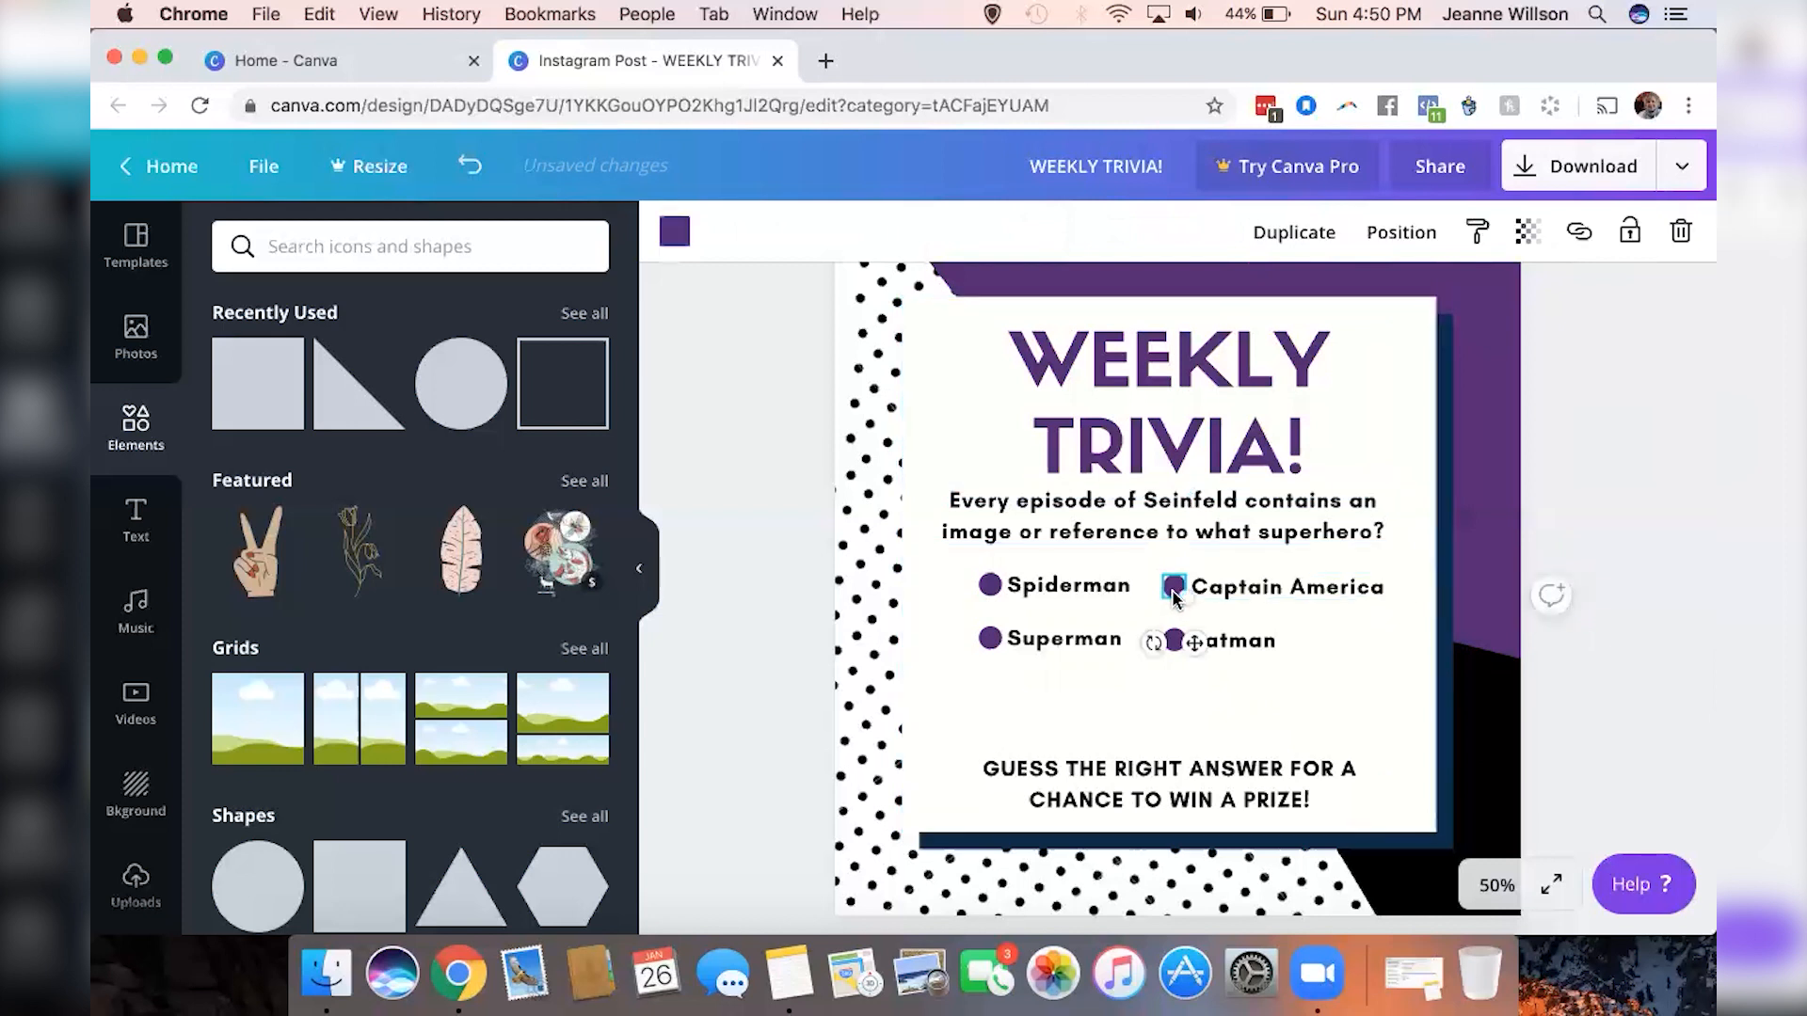
left_click(1228, 591, "shift")
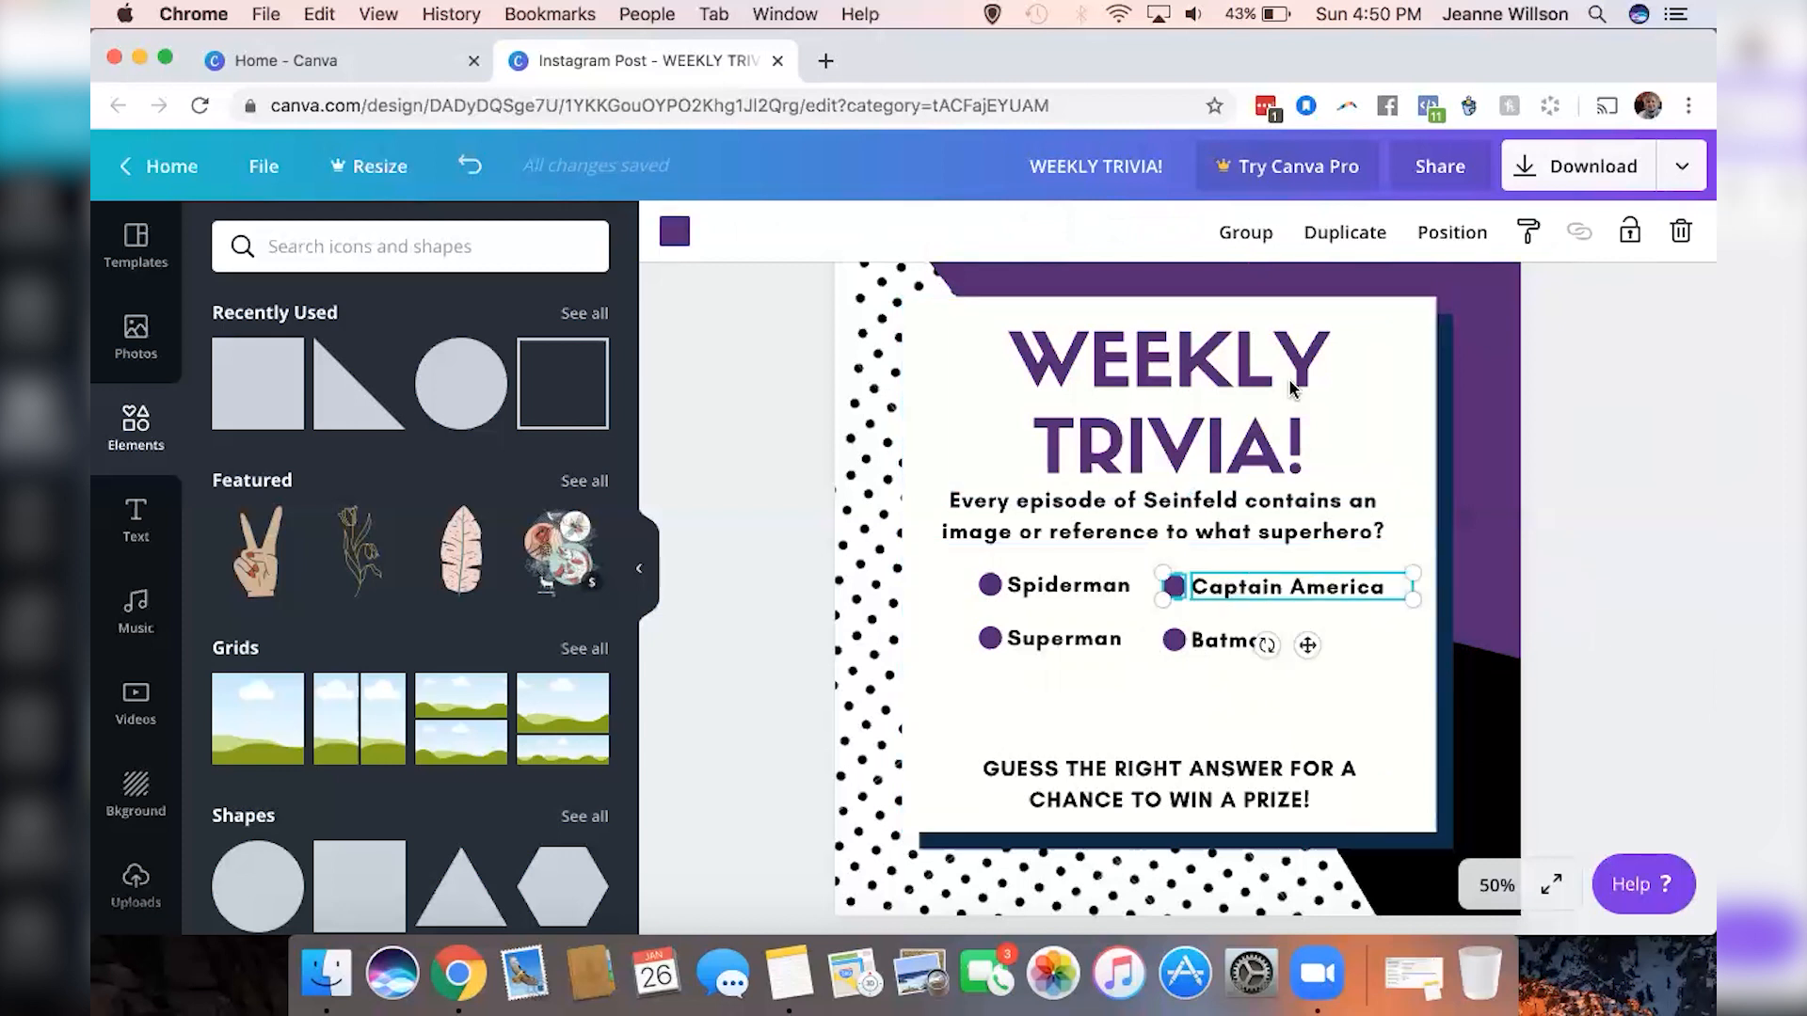
left_click(1245, 237)
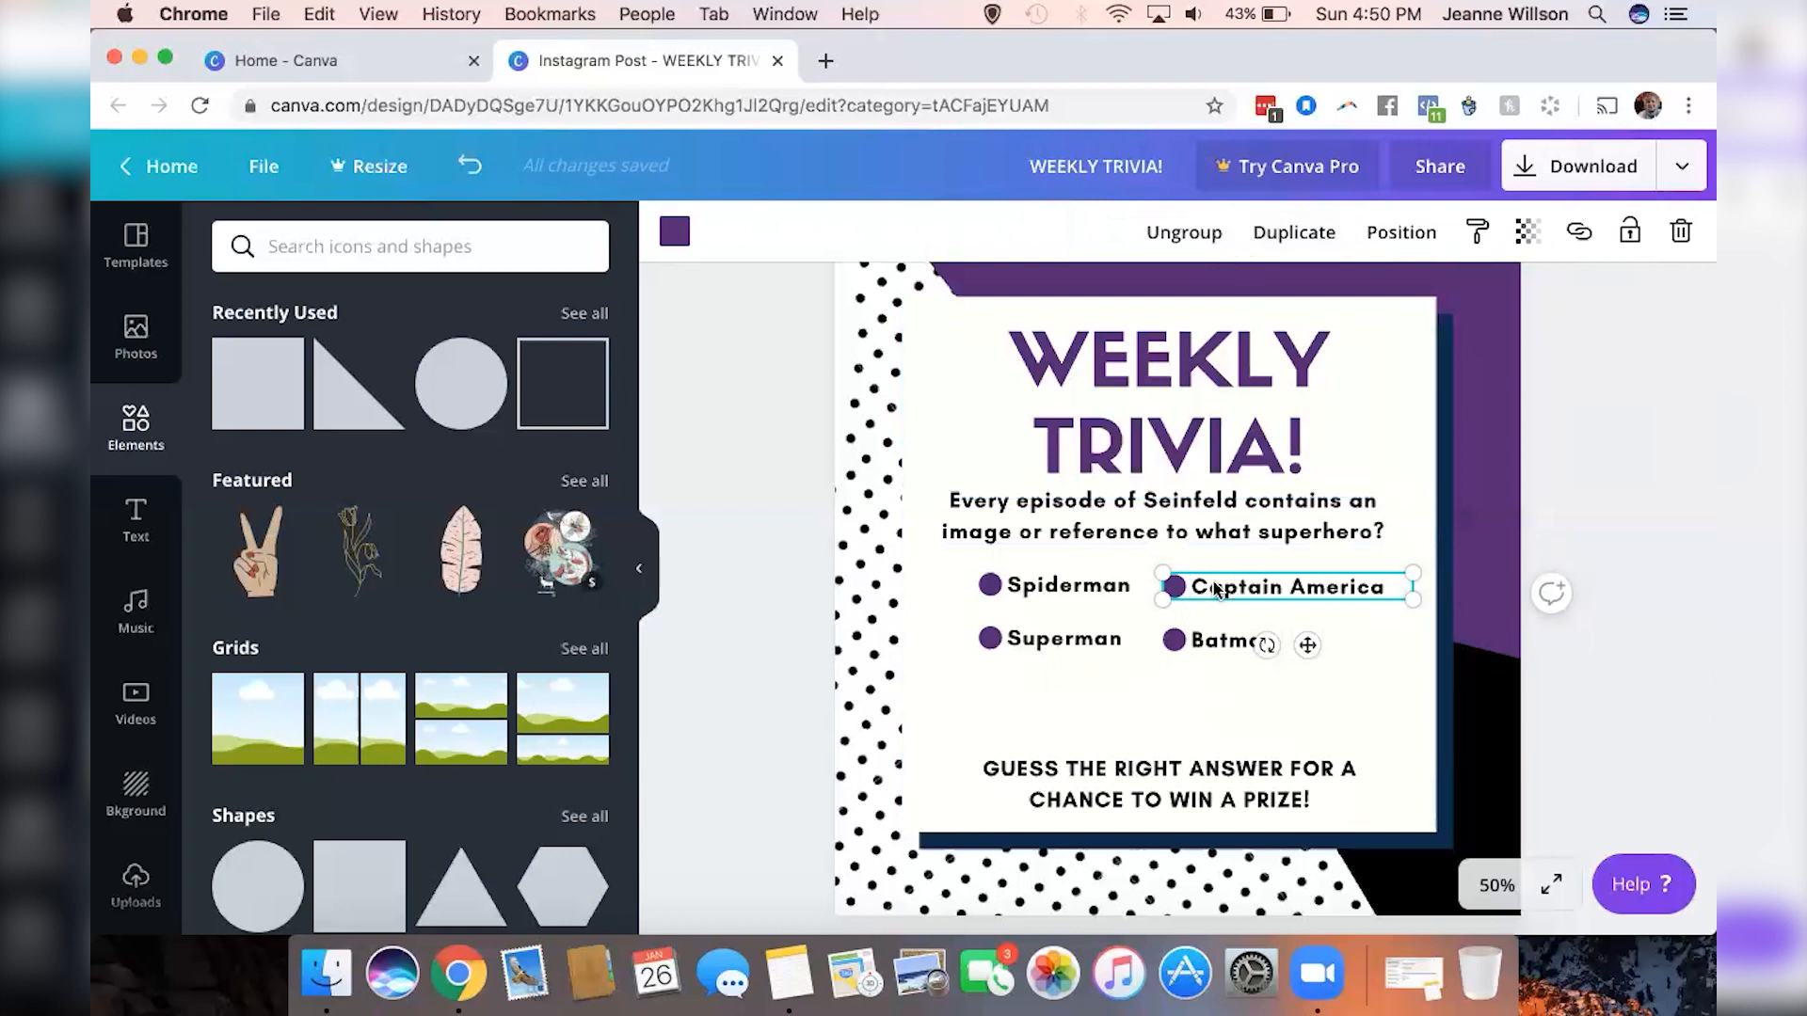
Select all four bulleted answers and nudge them down together to leave a gap below the question
left_click(1093, 585, "shift")
left_click(1087, 640, "shift")
left_click(1212, 638, "shift")
key("Down")
key("Down")
key("Down")
key("Down")
key("Down")
key("Down")
key("Down")
key("Down")
key("Down")
key("Down")
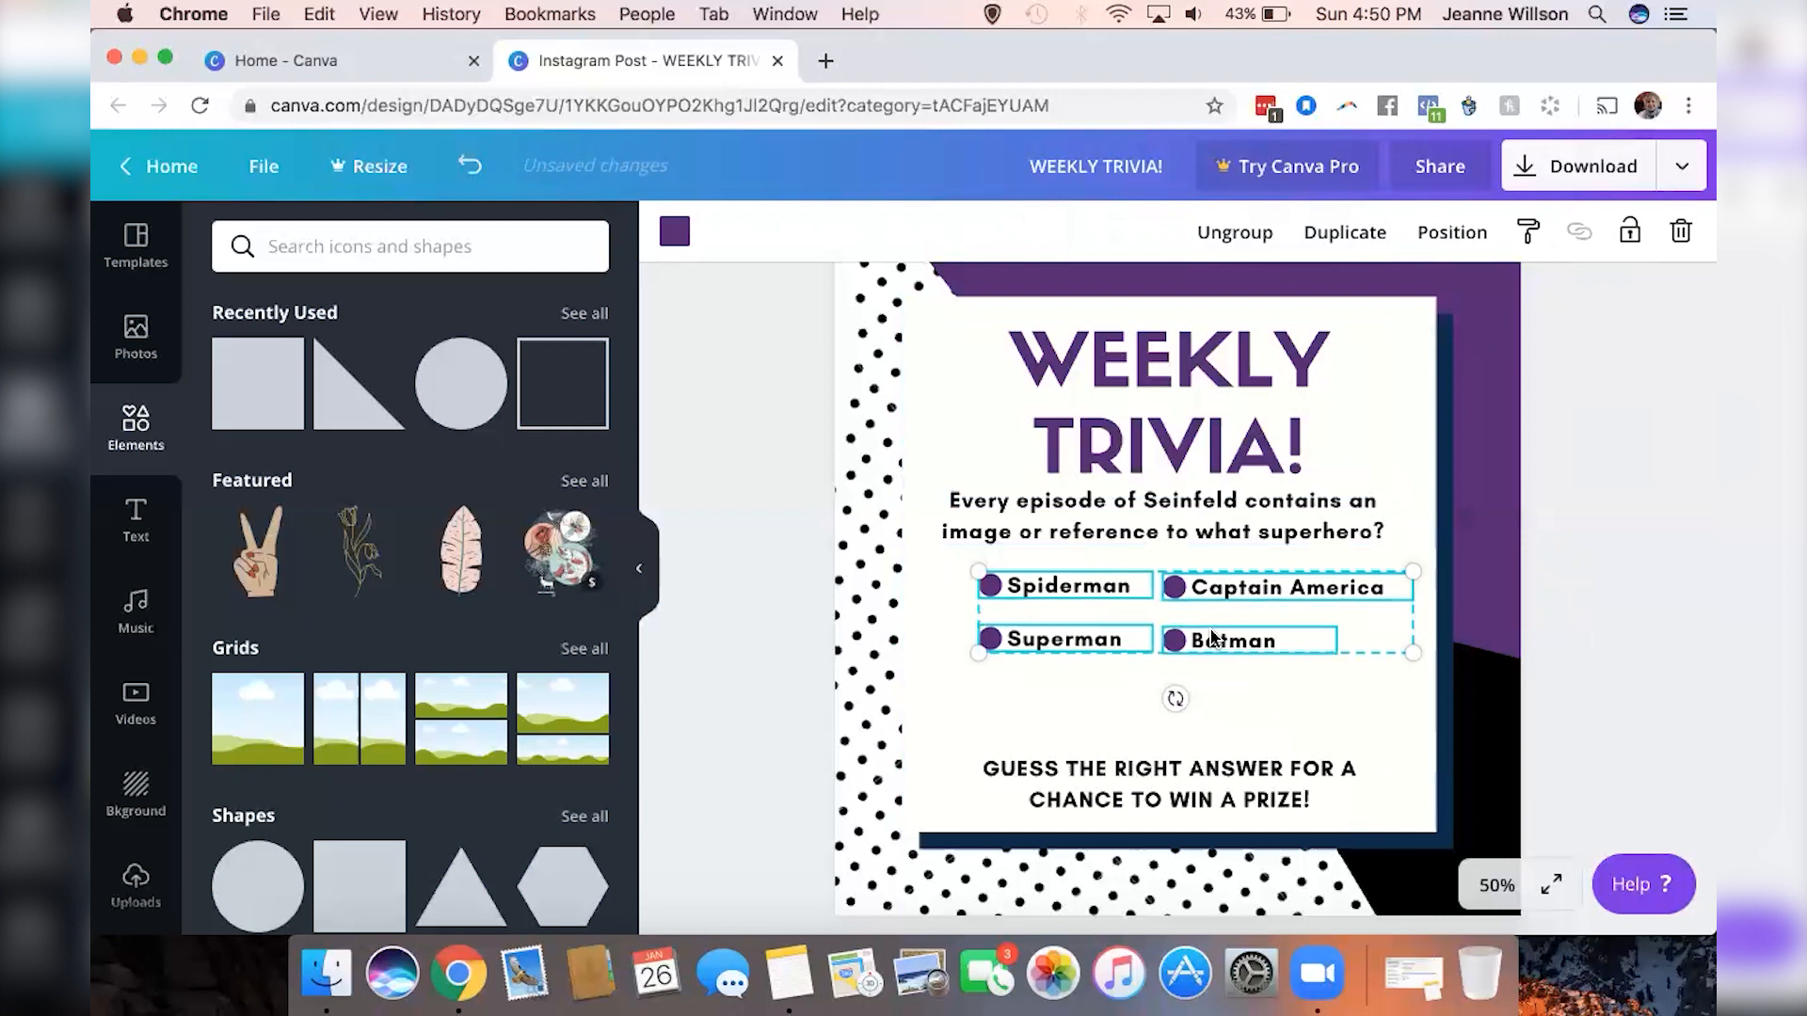
key("Down")
key("Down")
key("Down")
key("Down")
key("Down")
key("Down")
key("Down")
key("Down")
key("Down")
key("Down")
key("Down")
key("Down")
key("Down")
key("Down")
key("Down")
key("Down")
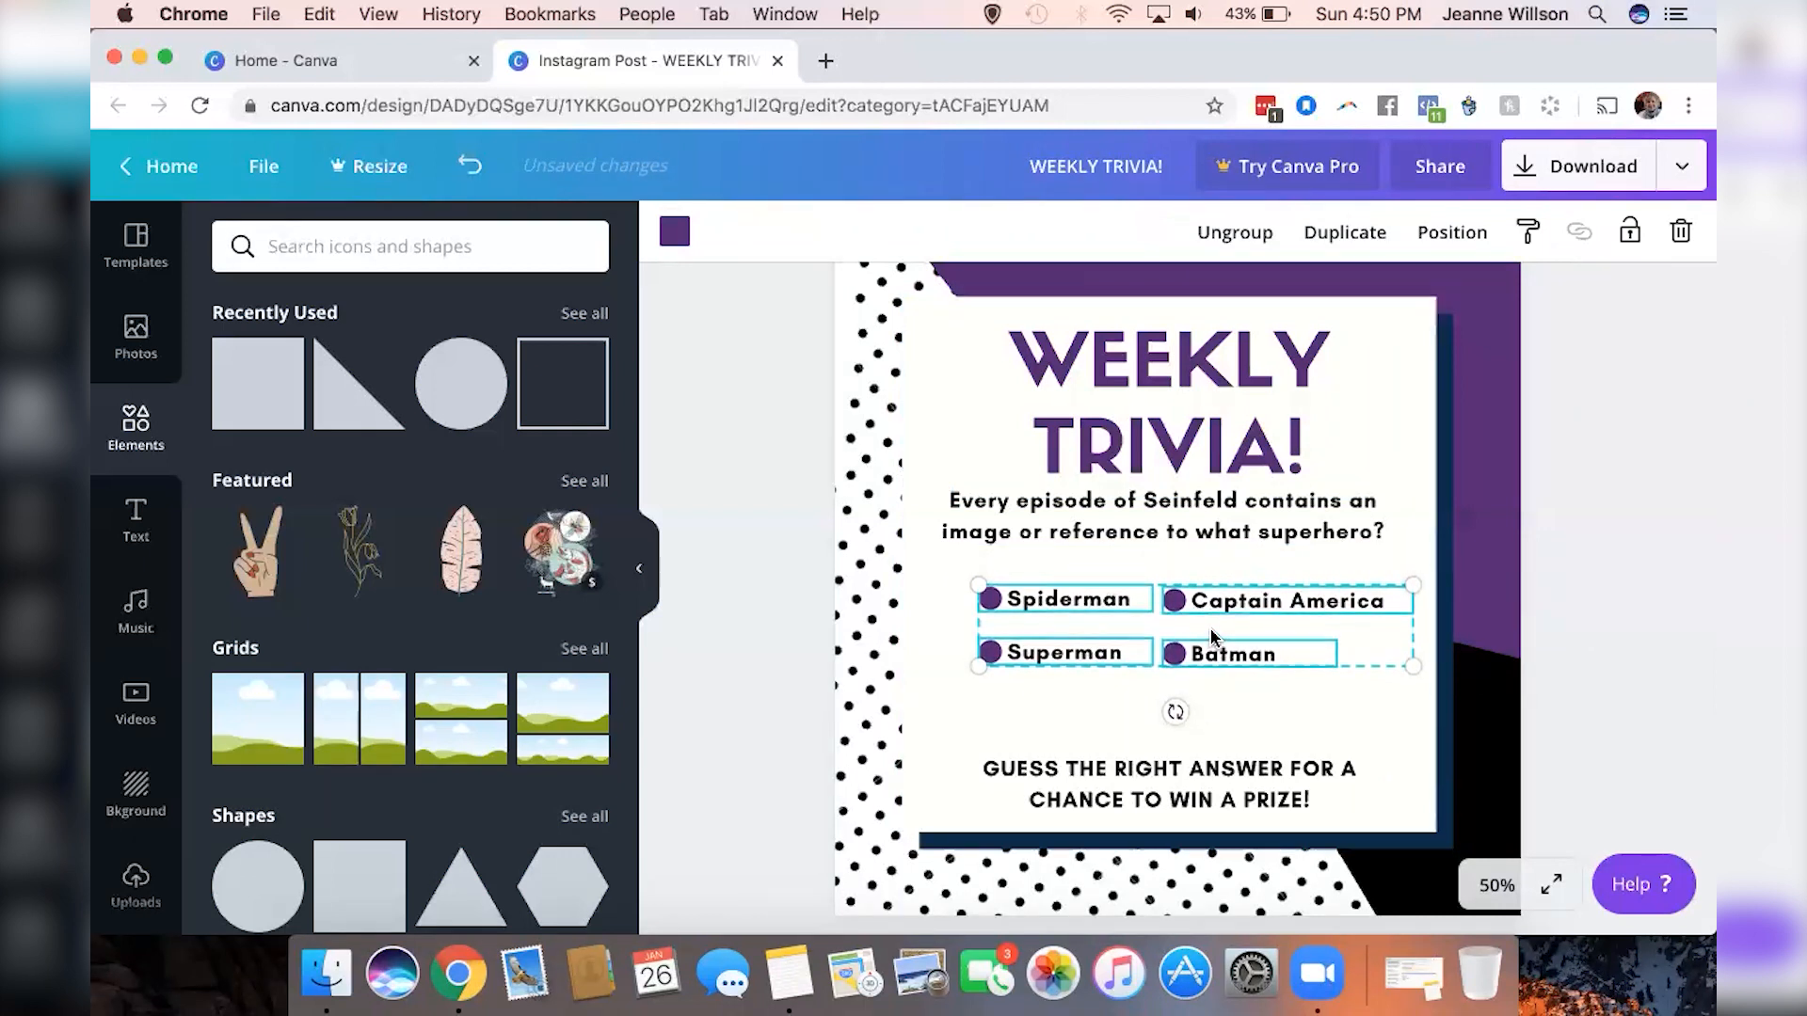
key("Down")
key("Down")
key("Down")
key("Down")
key("Down")
key("Down")
key("Down")
key("Down")
key("Down")
key("Down")
key("Down")
key("Down")
key("Down")
key("Down")
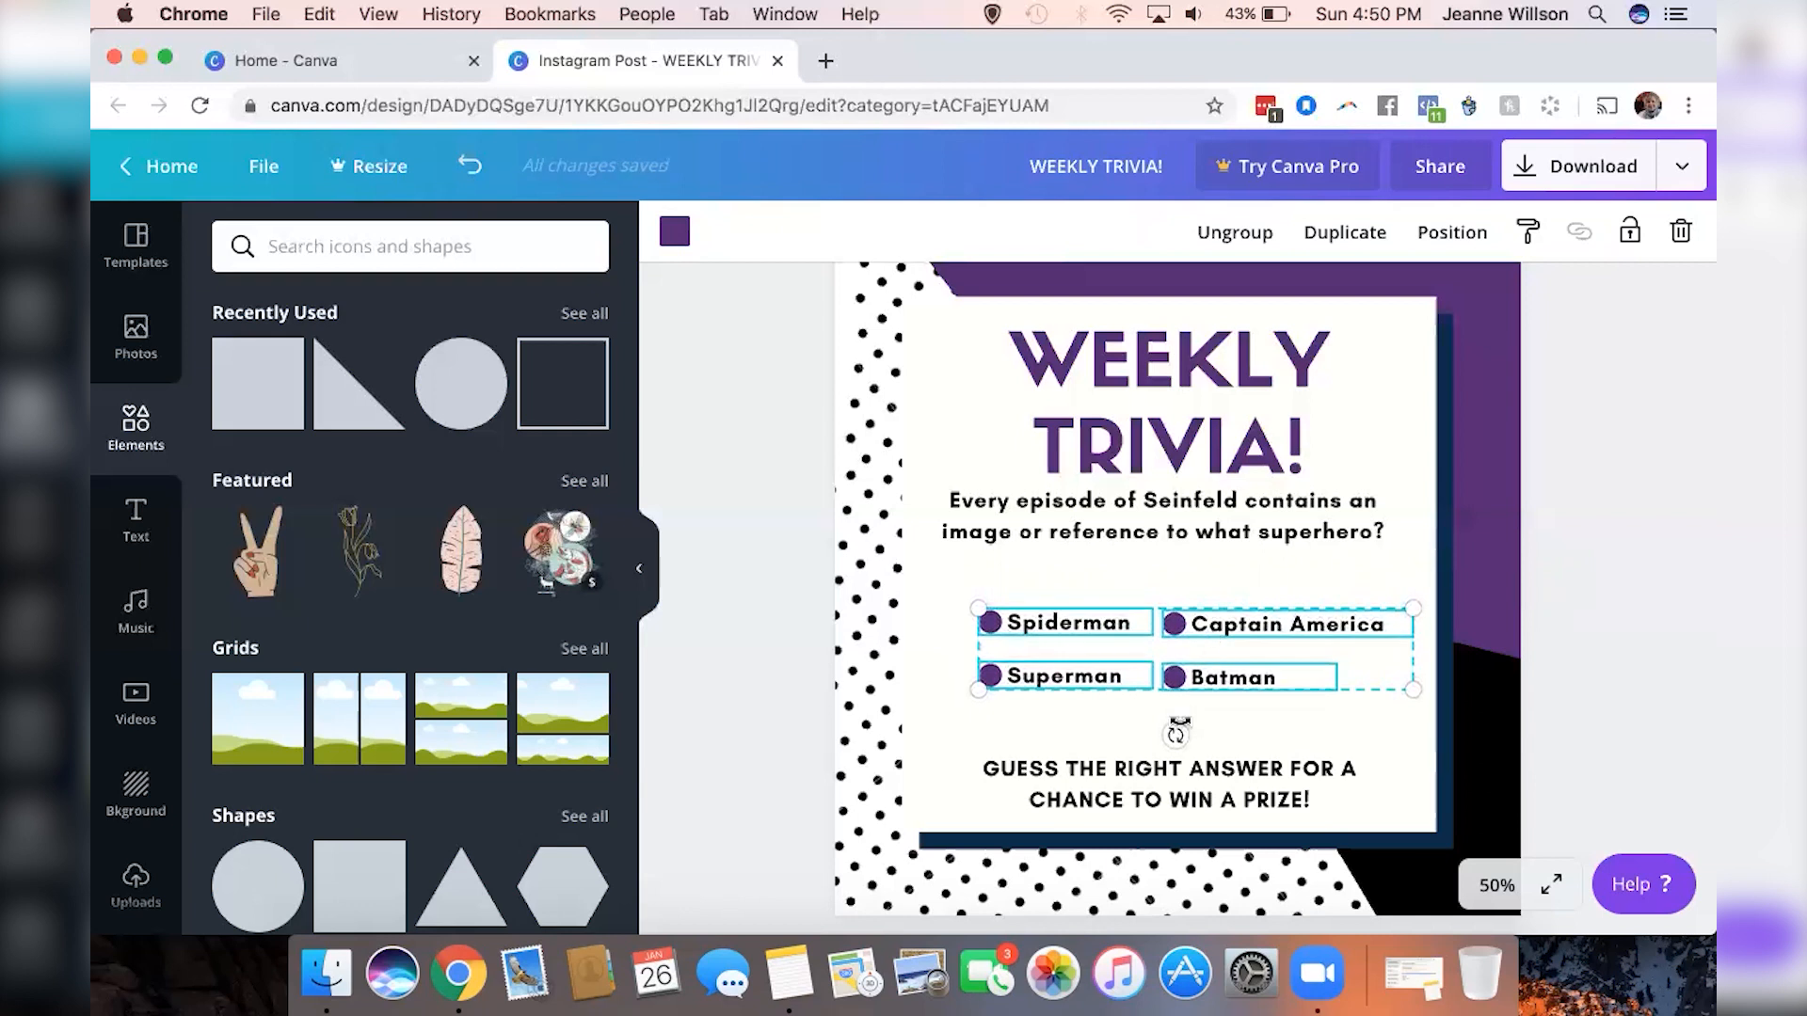
Nudge the "GUESS THE RIGHT ANSWER FOR A CHANCE TO WIN A PRIZE!" text slightly up, away from the panel's lower edge
left_click(1127, 772)
key("Up")
key("Up")
key("Up")
key("Up")
key("Up")
key("Up")
key("Up")
key("Up")
key("Up")
key("Up")
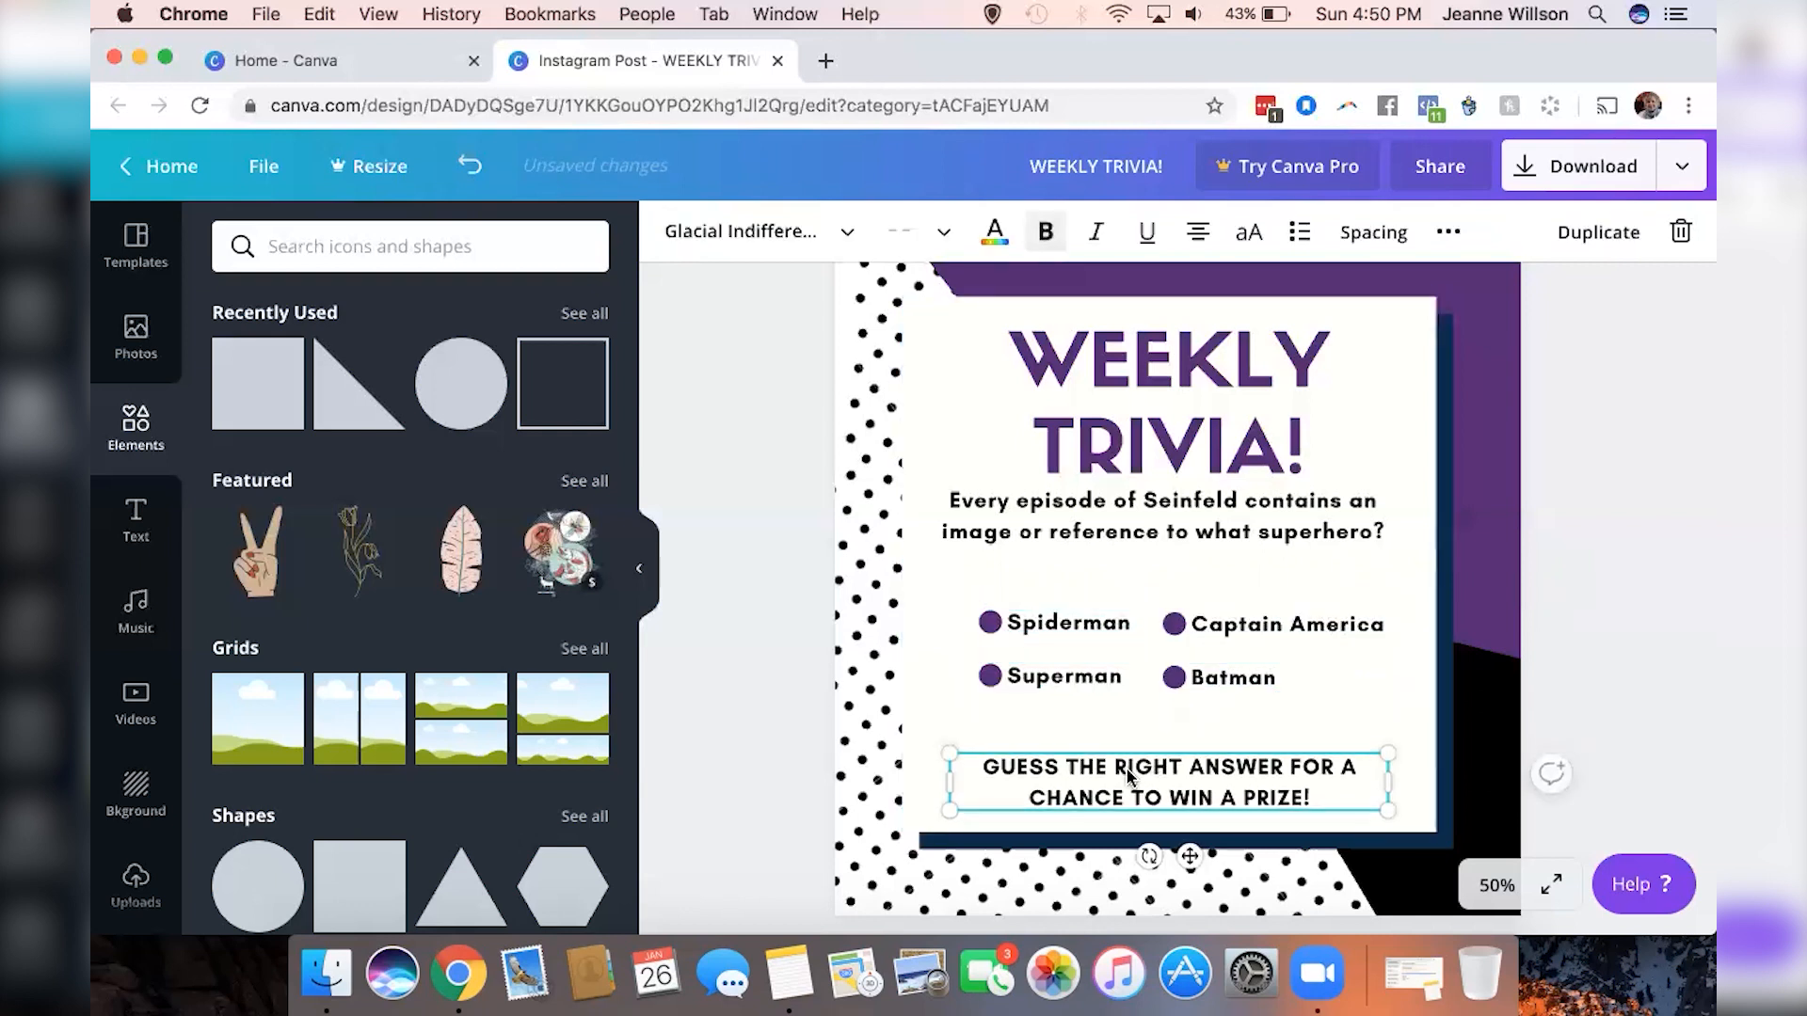
key("Up")
key("Up")
key("Up")
key("Up")
Nudge the Seinfeld question text down to leave a gap below the "WEEKLY TRIVIA!" title
left_click(1184, 542)
key("Down")
key("Down")
key("Down")
key("Down")
key("Down")
key("Down")
key("Down")
key("Down")
key("Down")
key("Down")
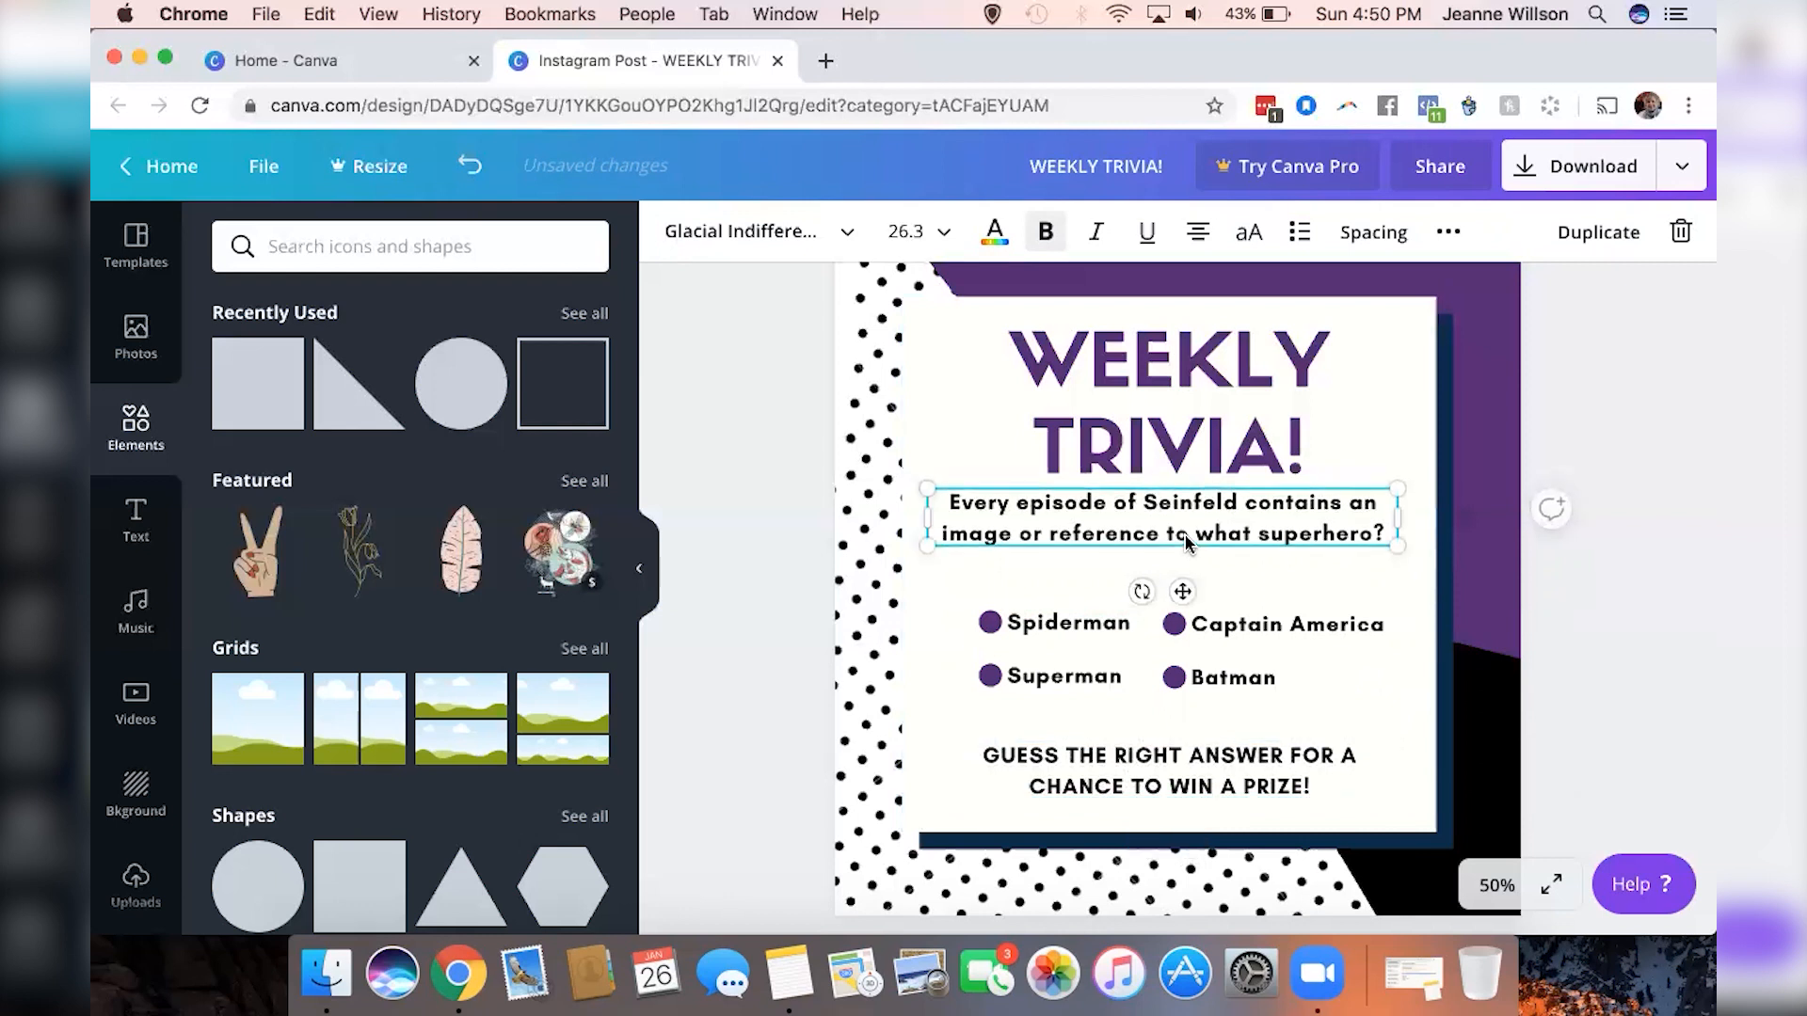
key("Down")
key("Down")
key("Down")
key("Down")
key("Down")
key("Down")
key("Down")
key("Down")
key("Down")
key("Down")
key("Down")
key("Down")
key("Down")
key("Down")
key("Down")
key("Down")
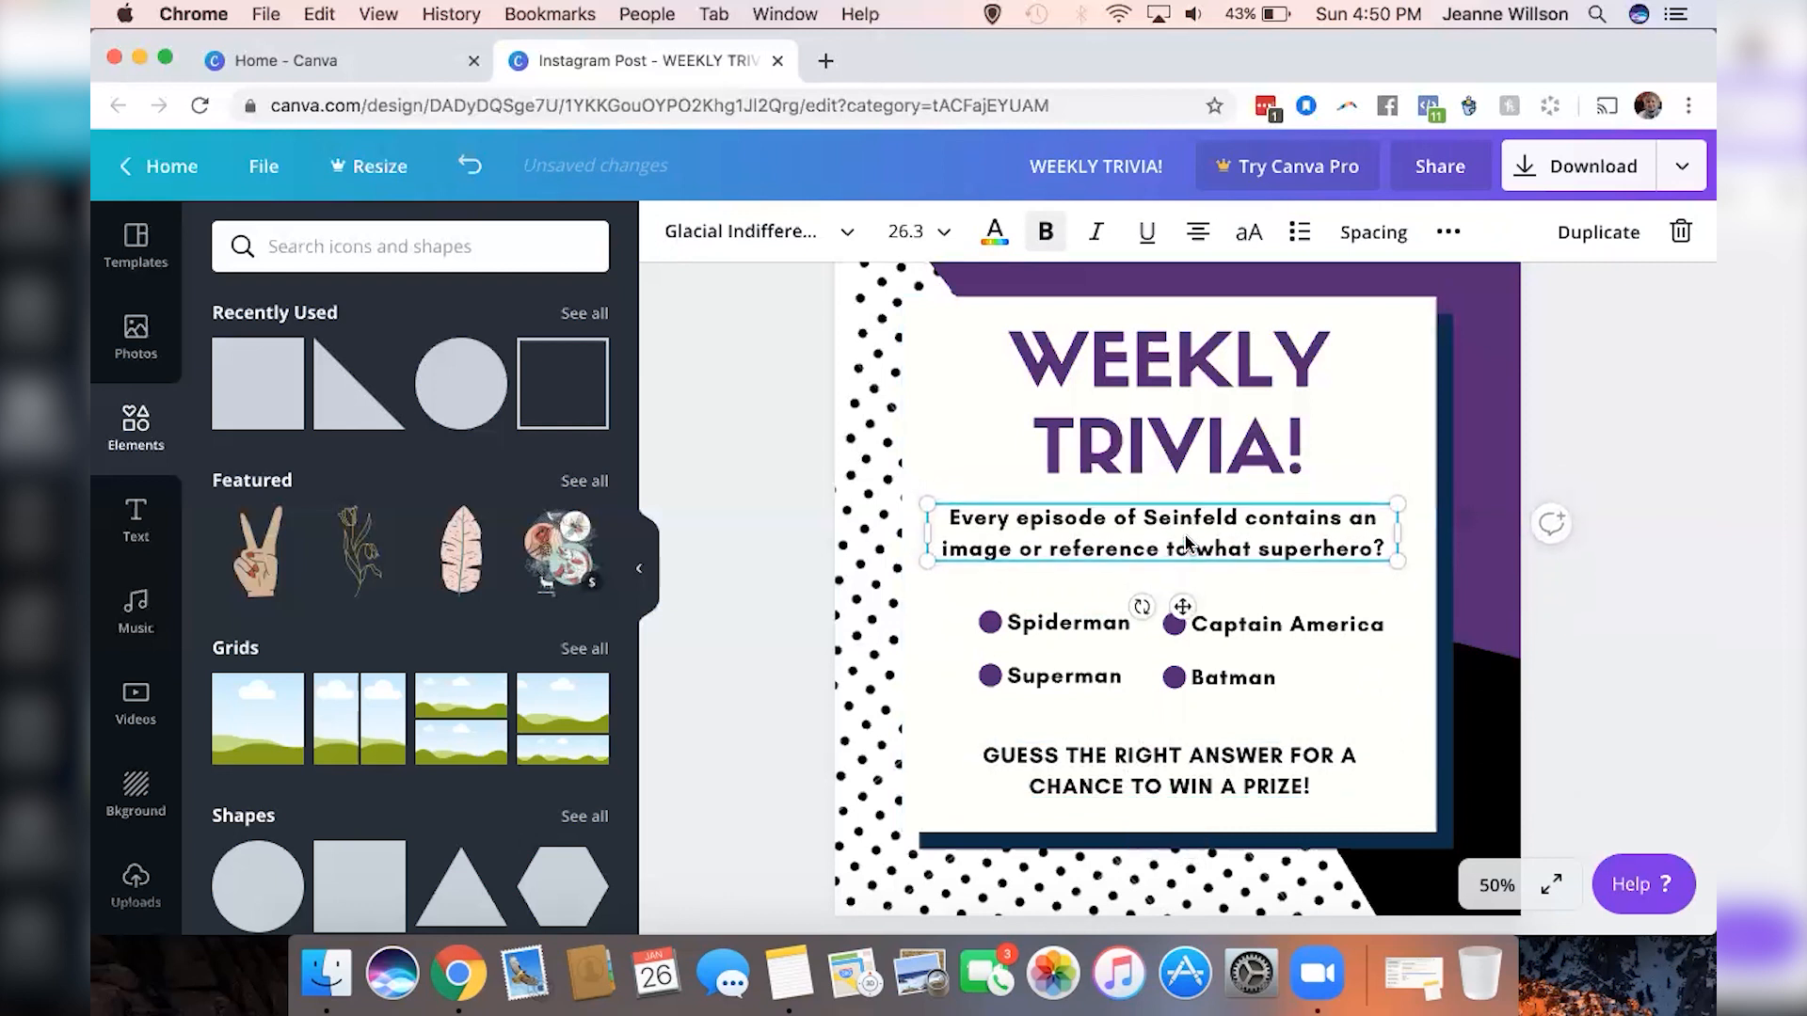
key("Down")
key("Down")
key("Down")
key("Down")
key("Down")
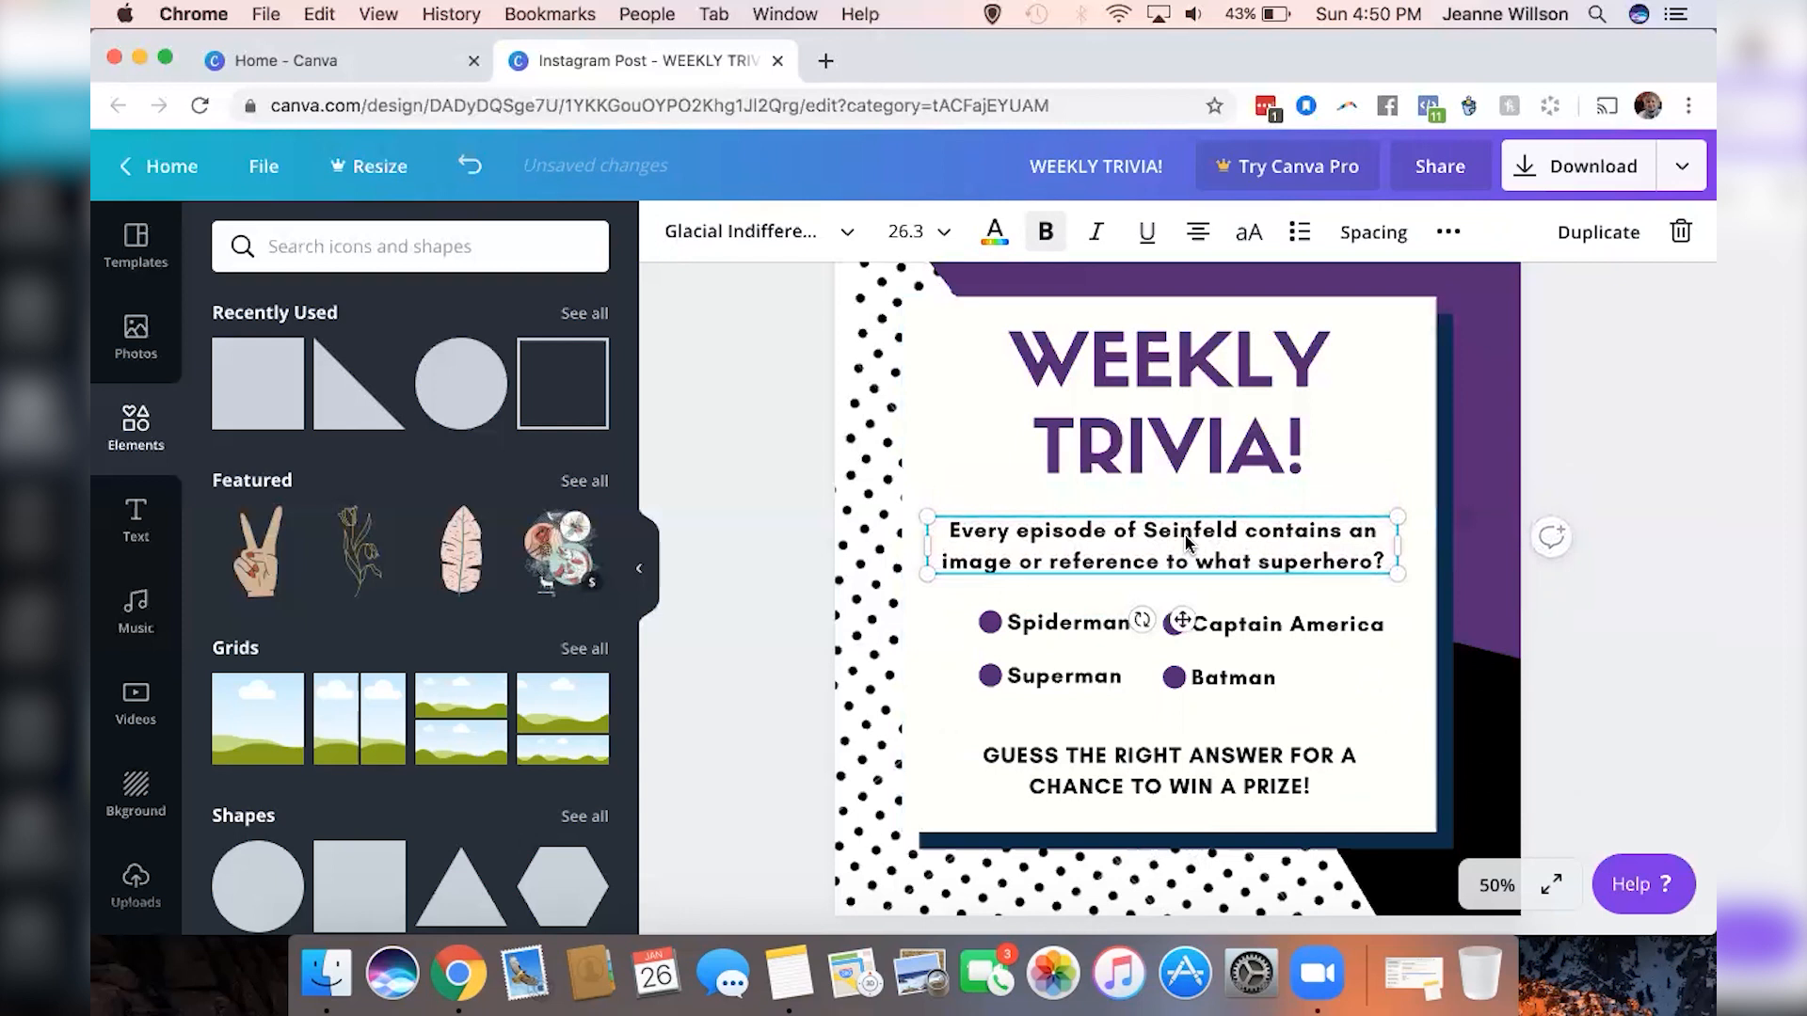
Nudge the "WEEKLY TRIVIA!" title slightly down within the white panel
left_click(1190, 460)
key("Down")
key("Down")
key("Down")
key("Down")
key("Down")
key("Down")
key("Down")
key("Down")
key("Down")
key("Down")
key("Down")
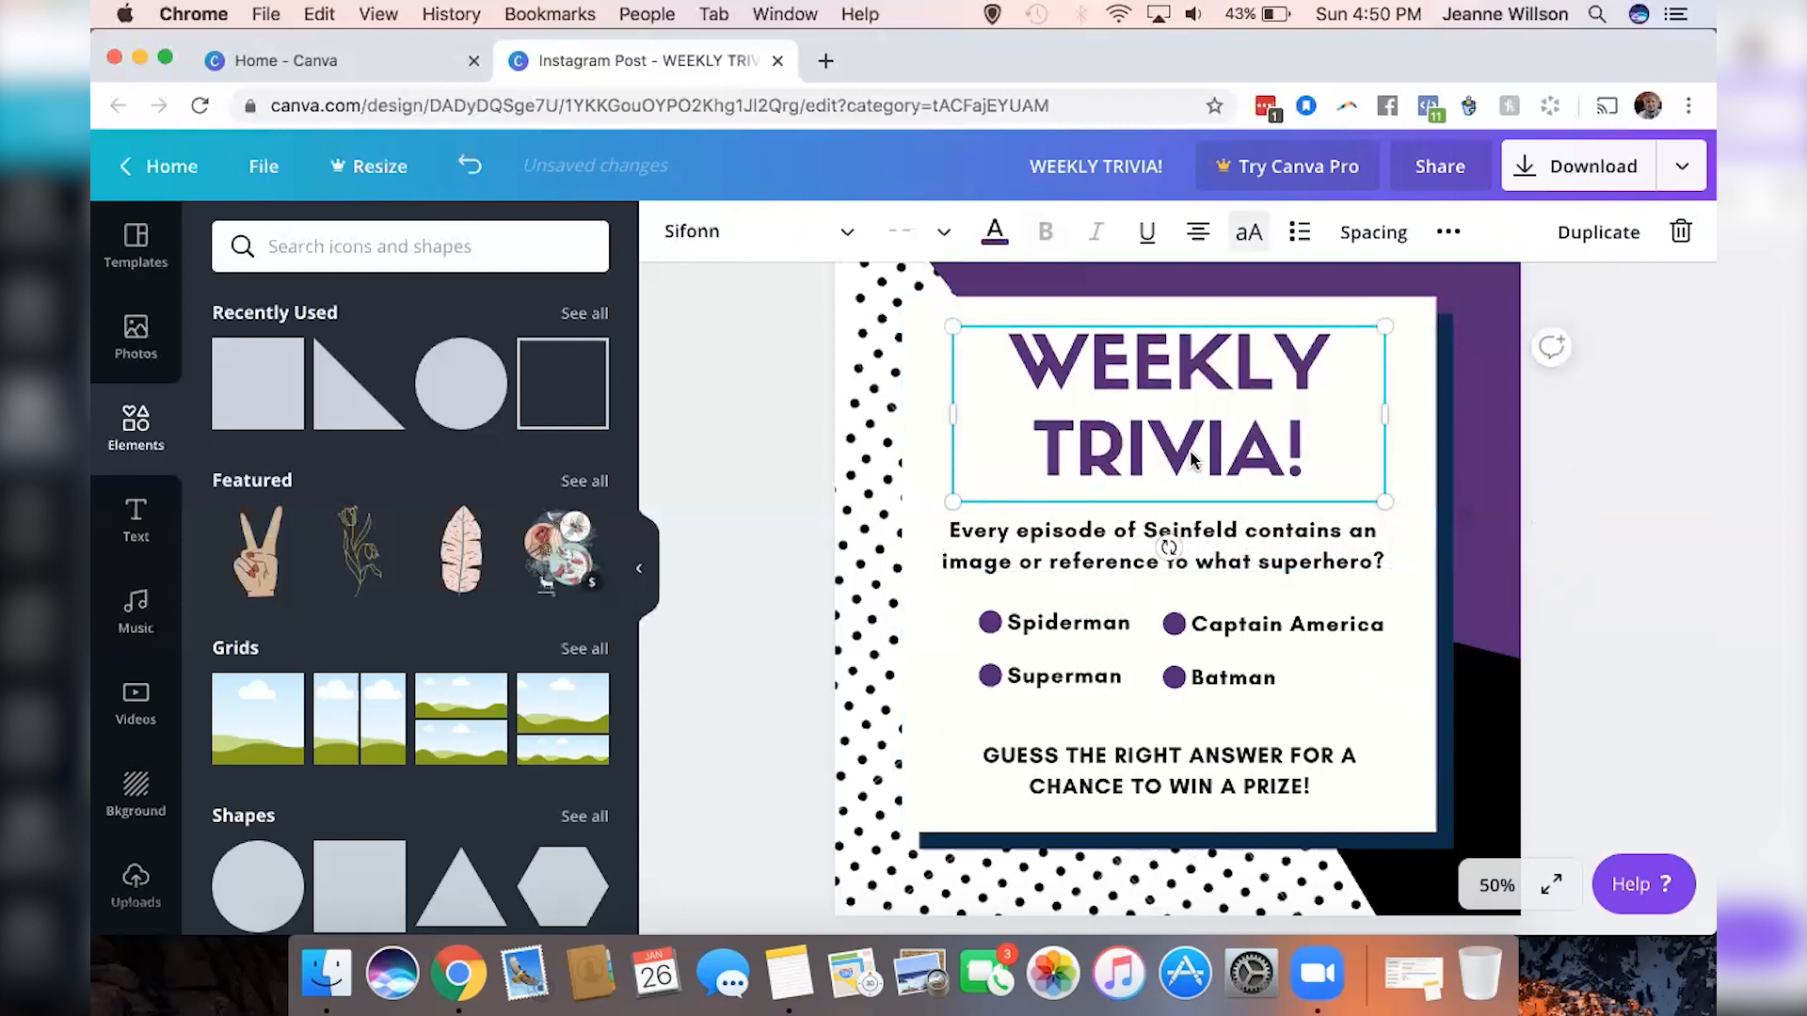
key("Down")
key("Down")
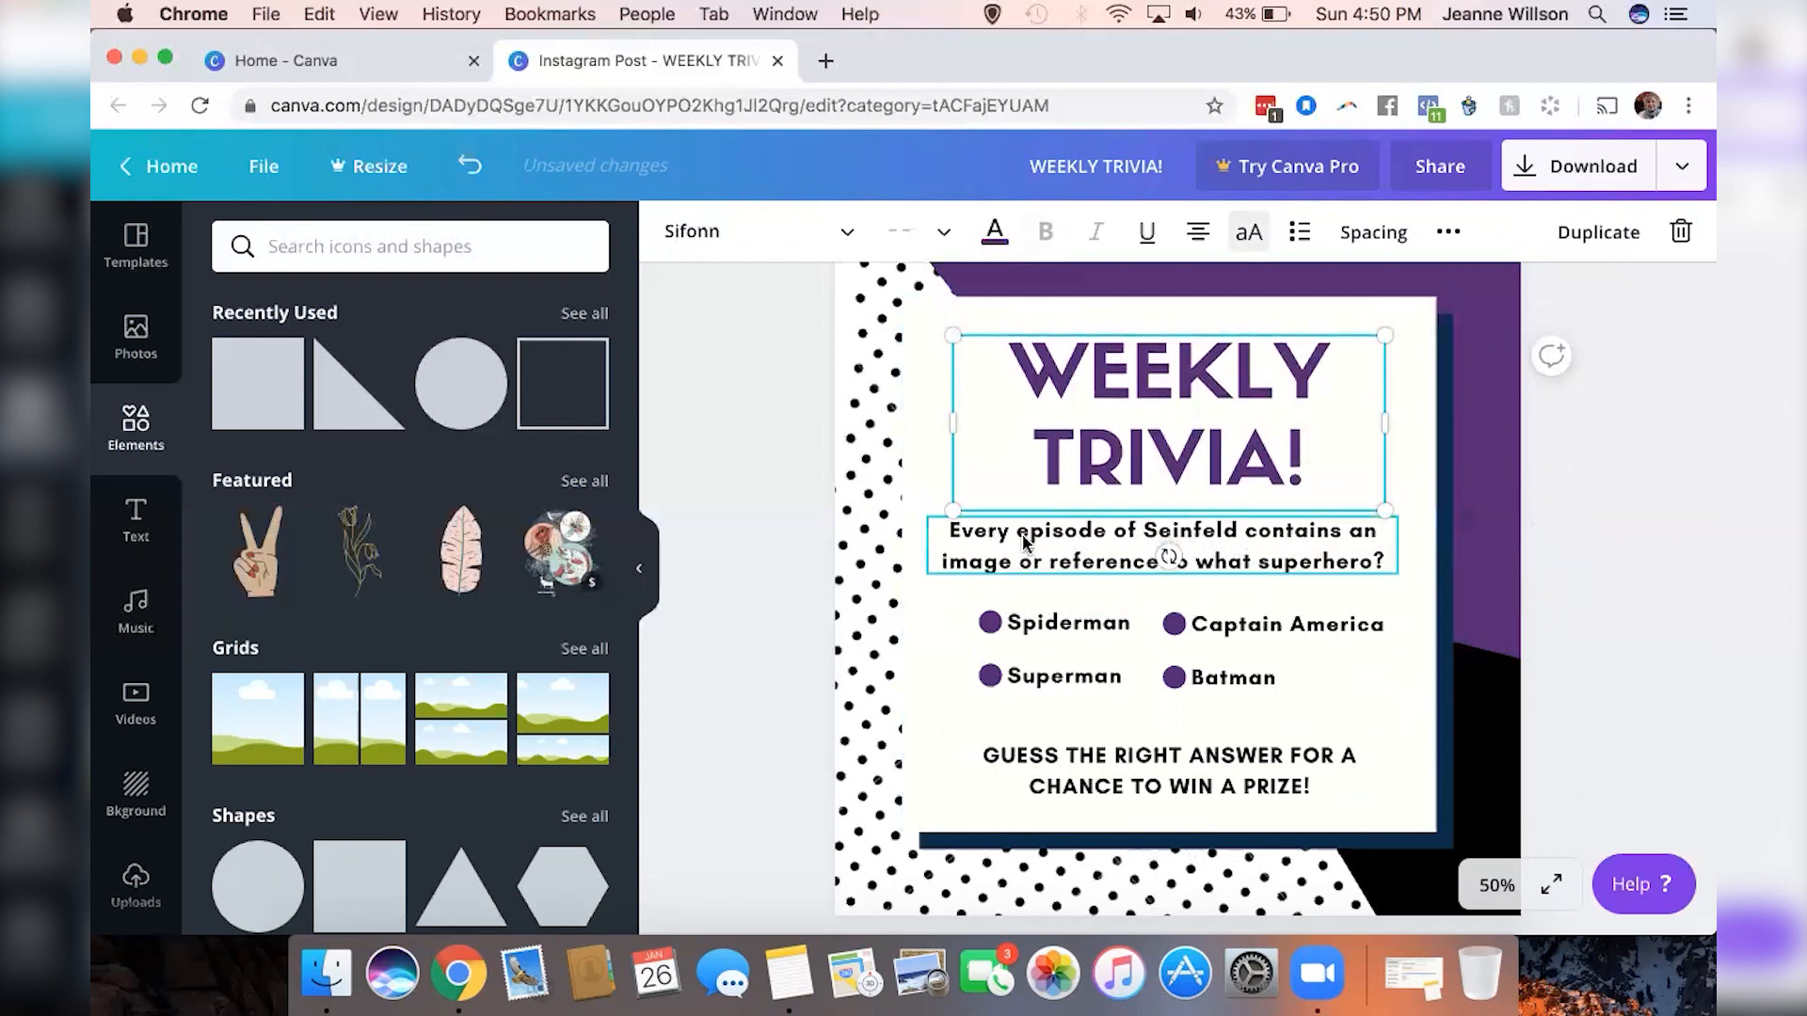
Add the recently used square outline as a border around the white text panel and colour it the document's purple
left_click(1494, 883)
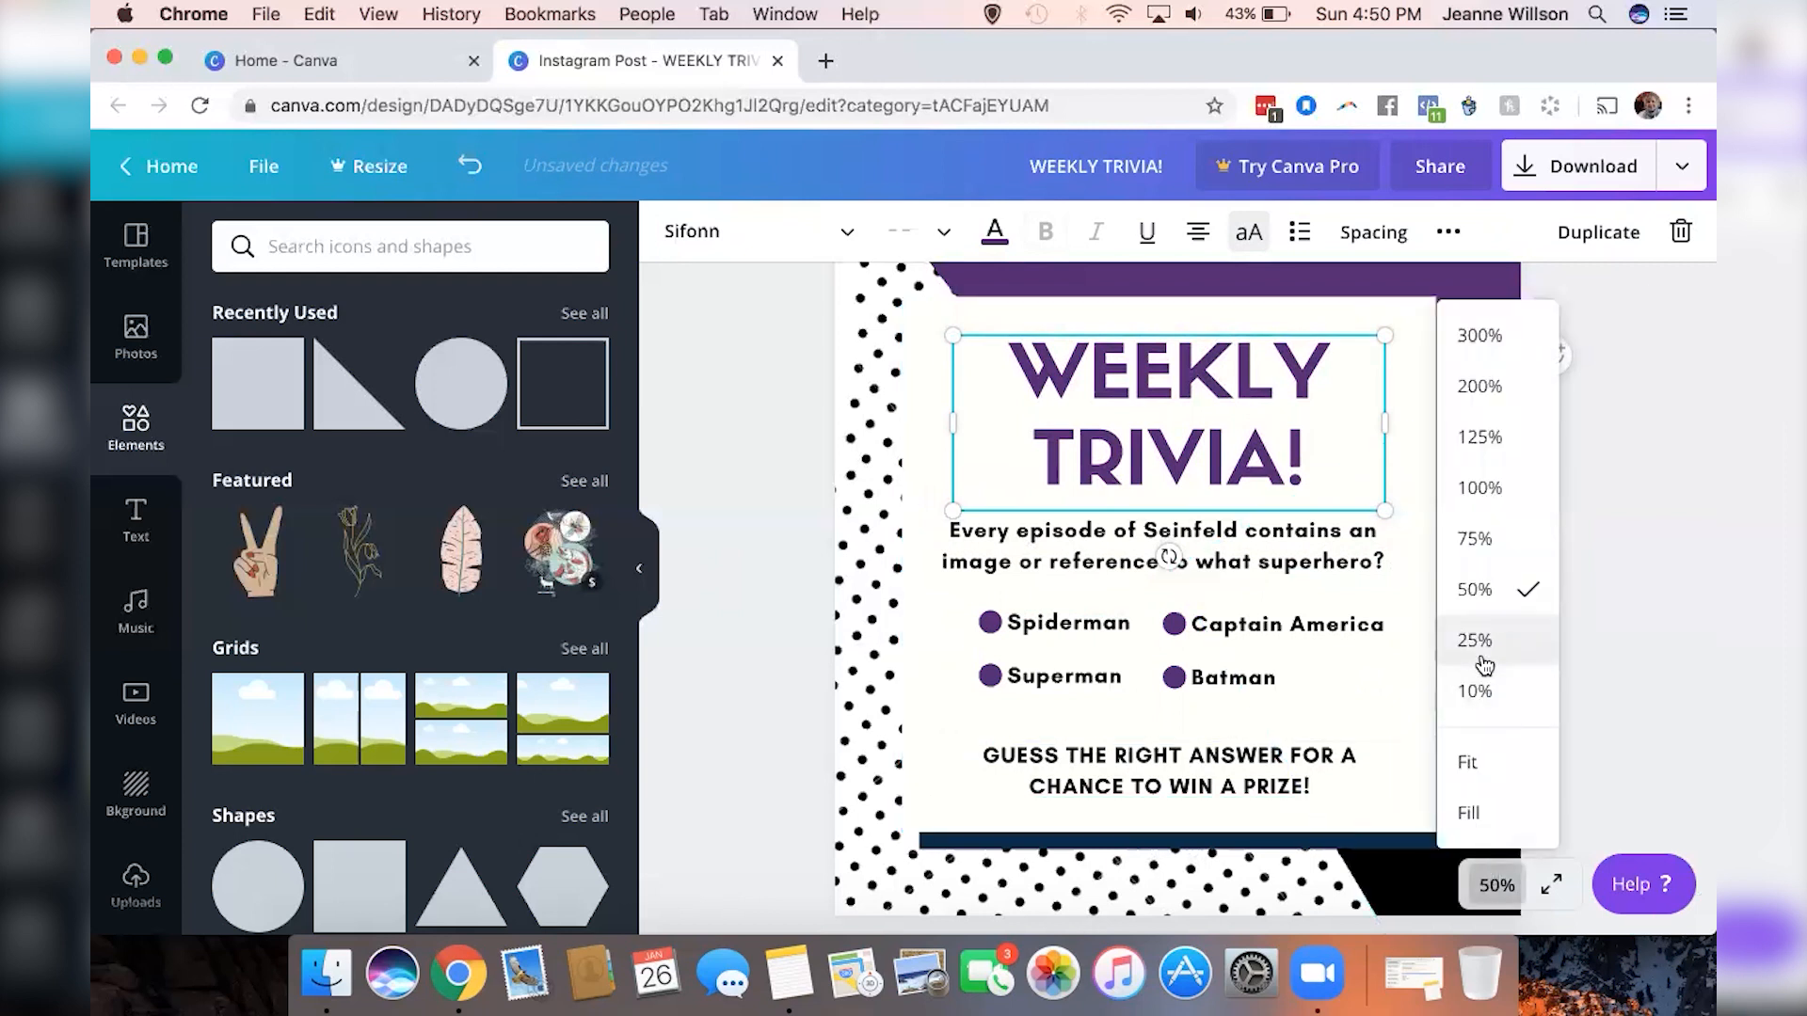
left_click(1476, 759)
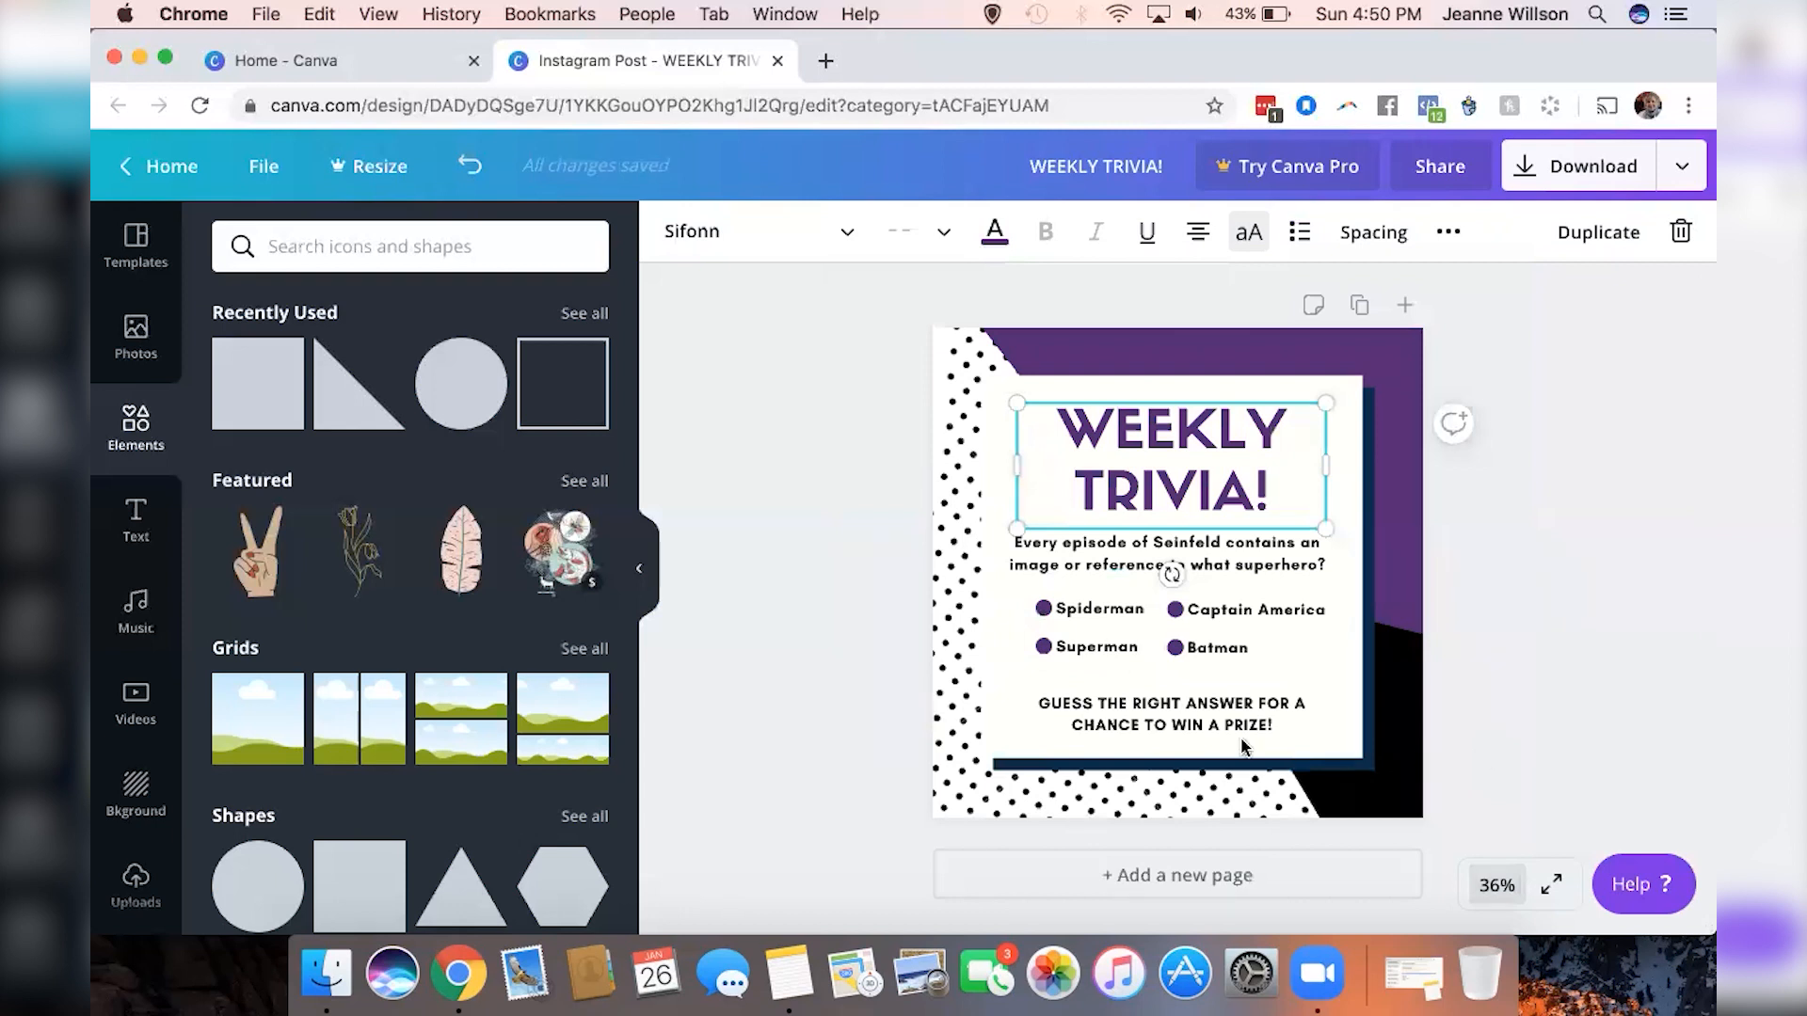
left_click(864, 676)
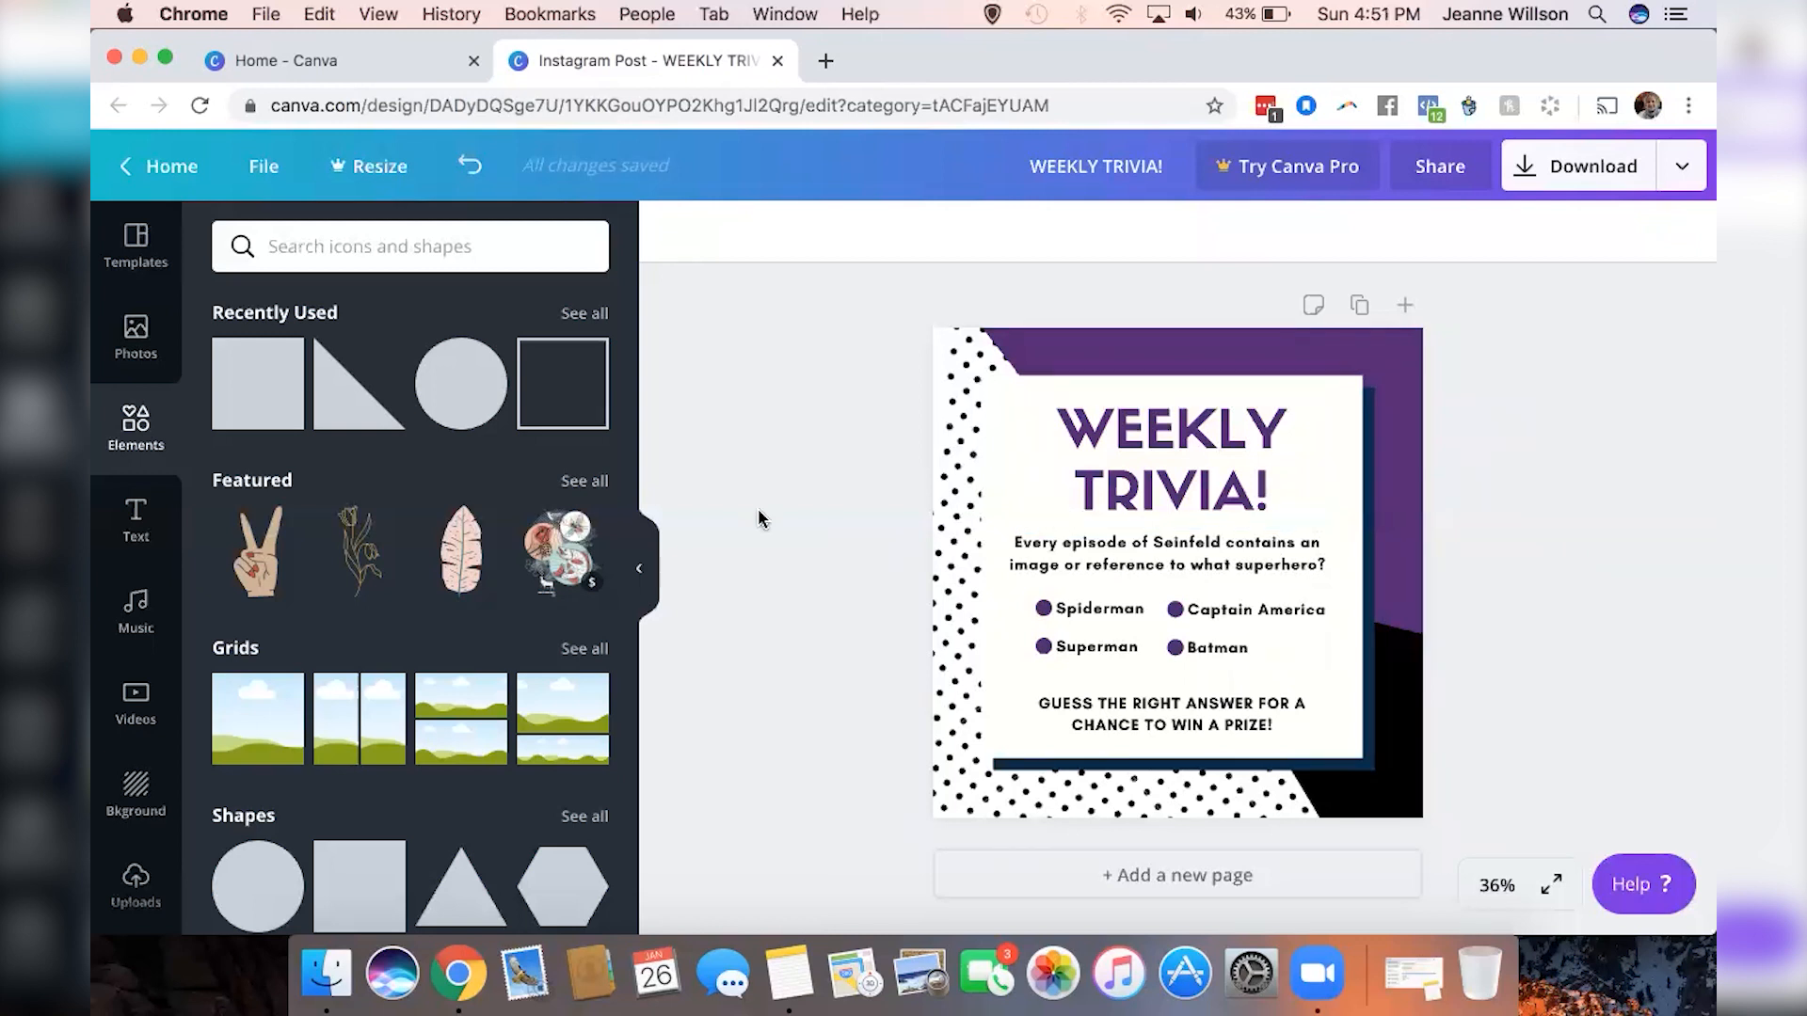
left_click(568, 403)
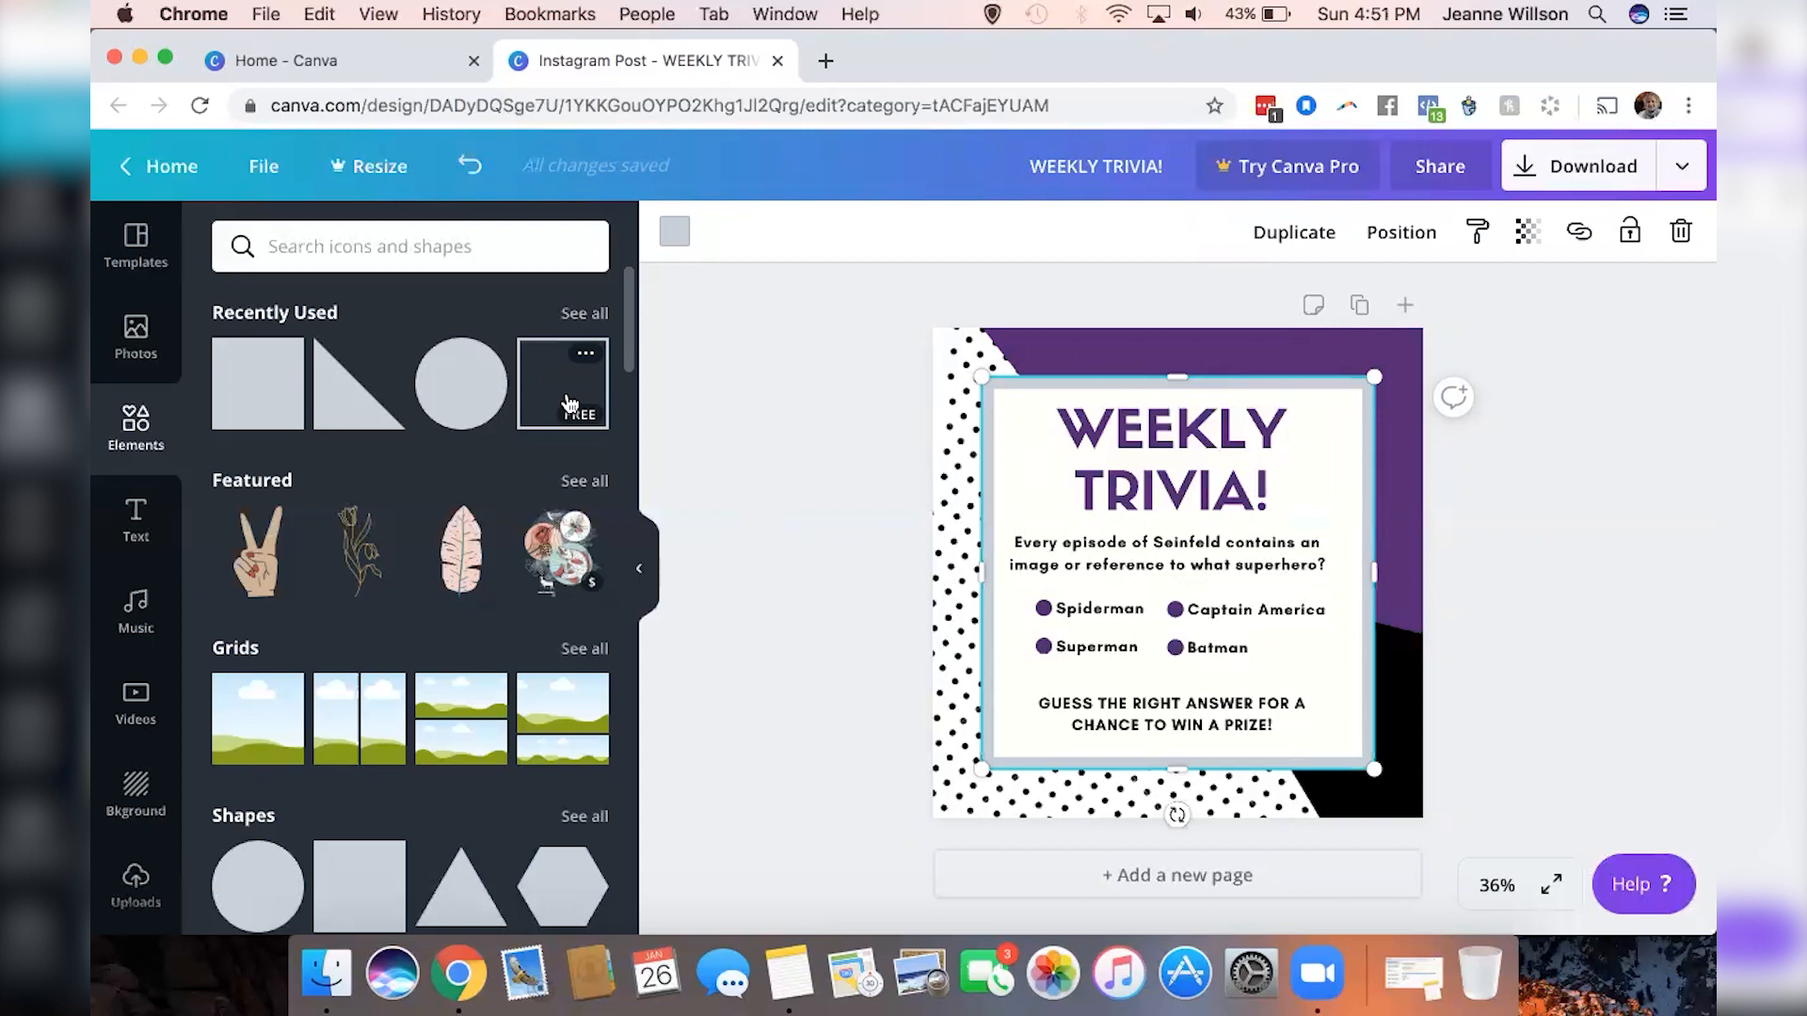
left_click(675, 235)
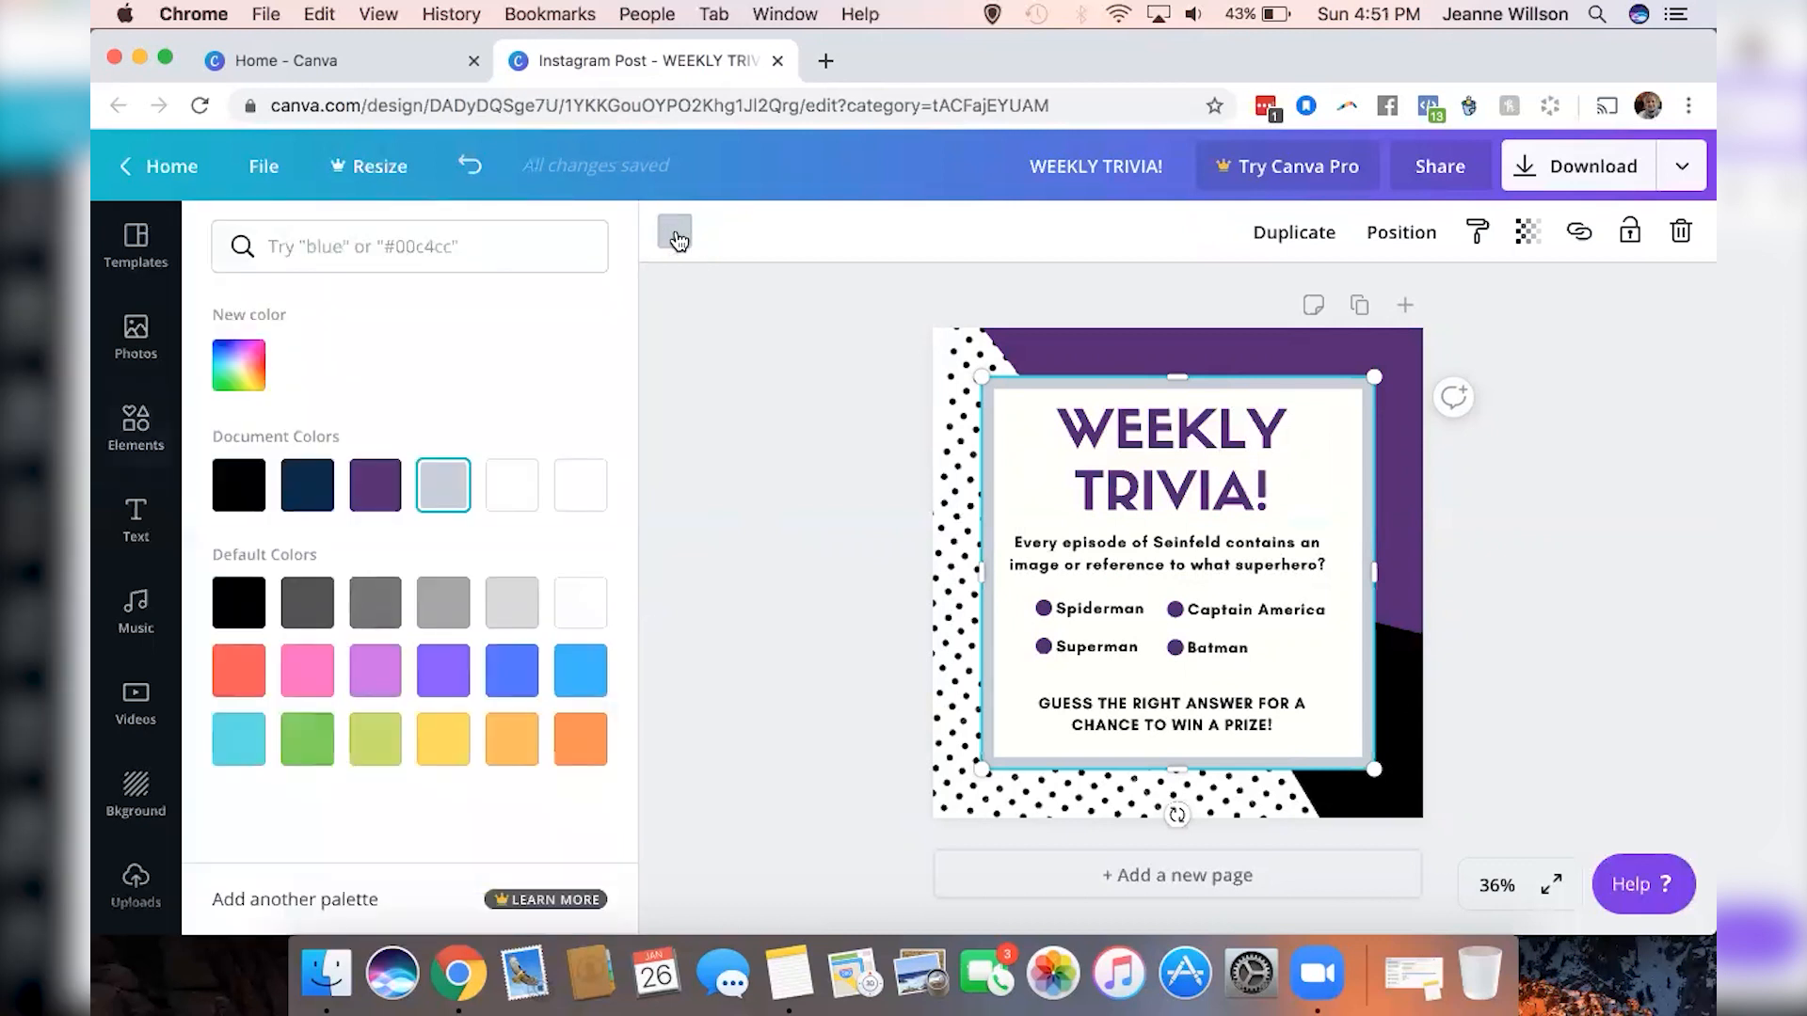
left_click(374, 485)
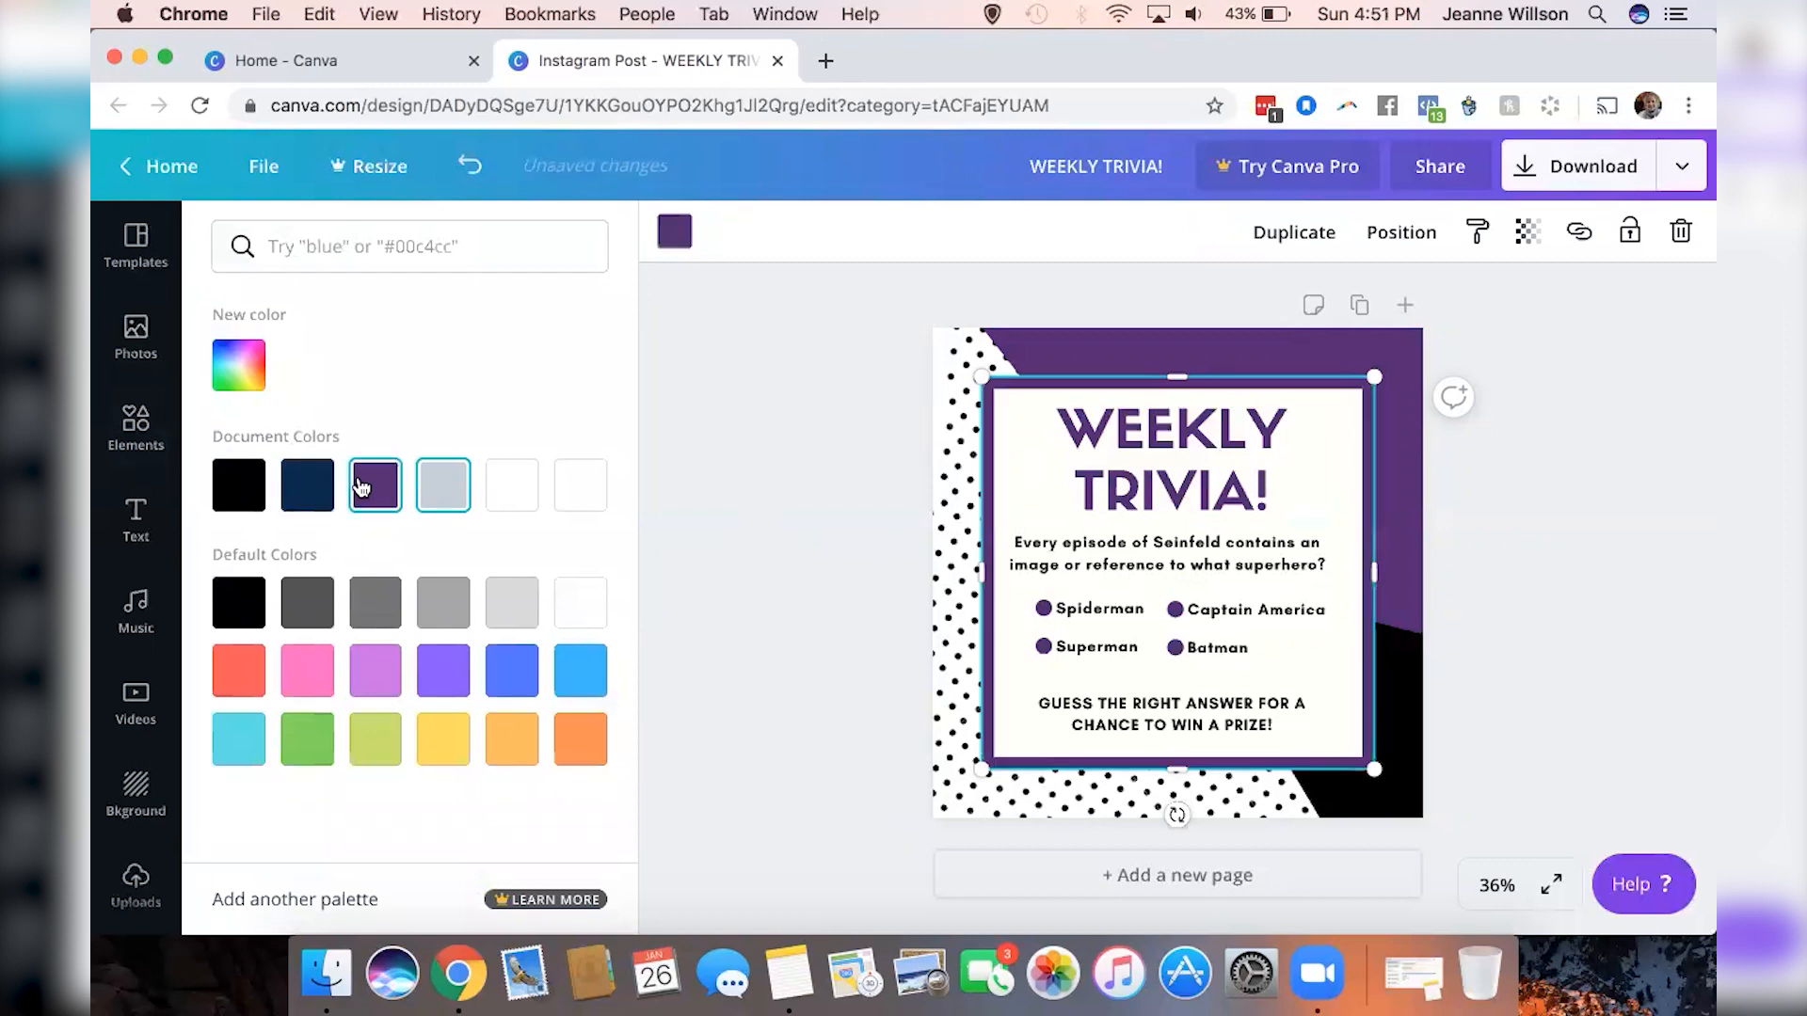
left_click(736, 462)
left_click(817, 525)
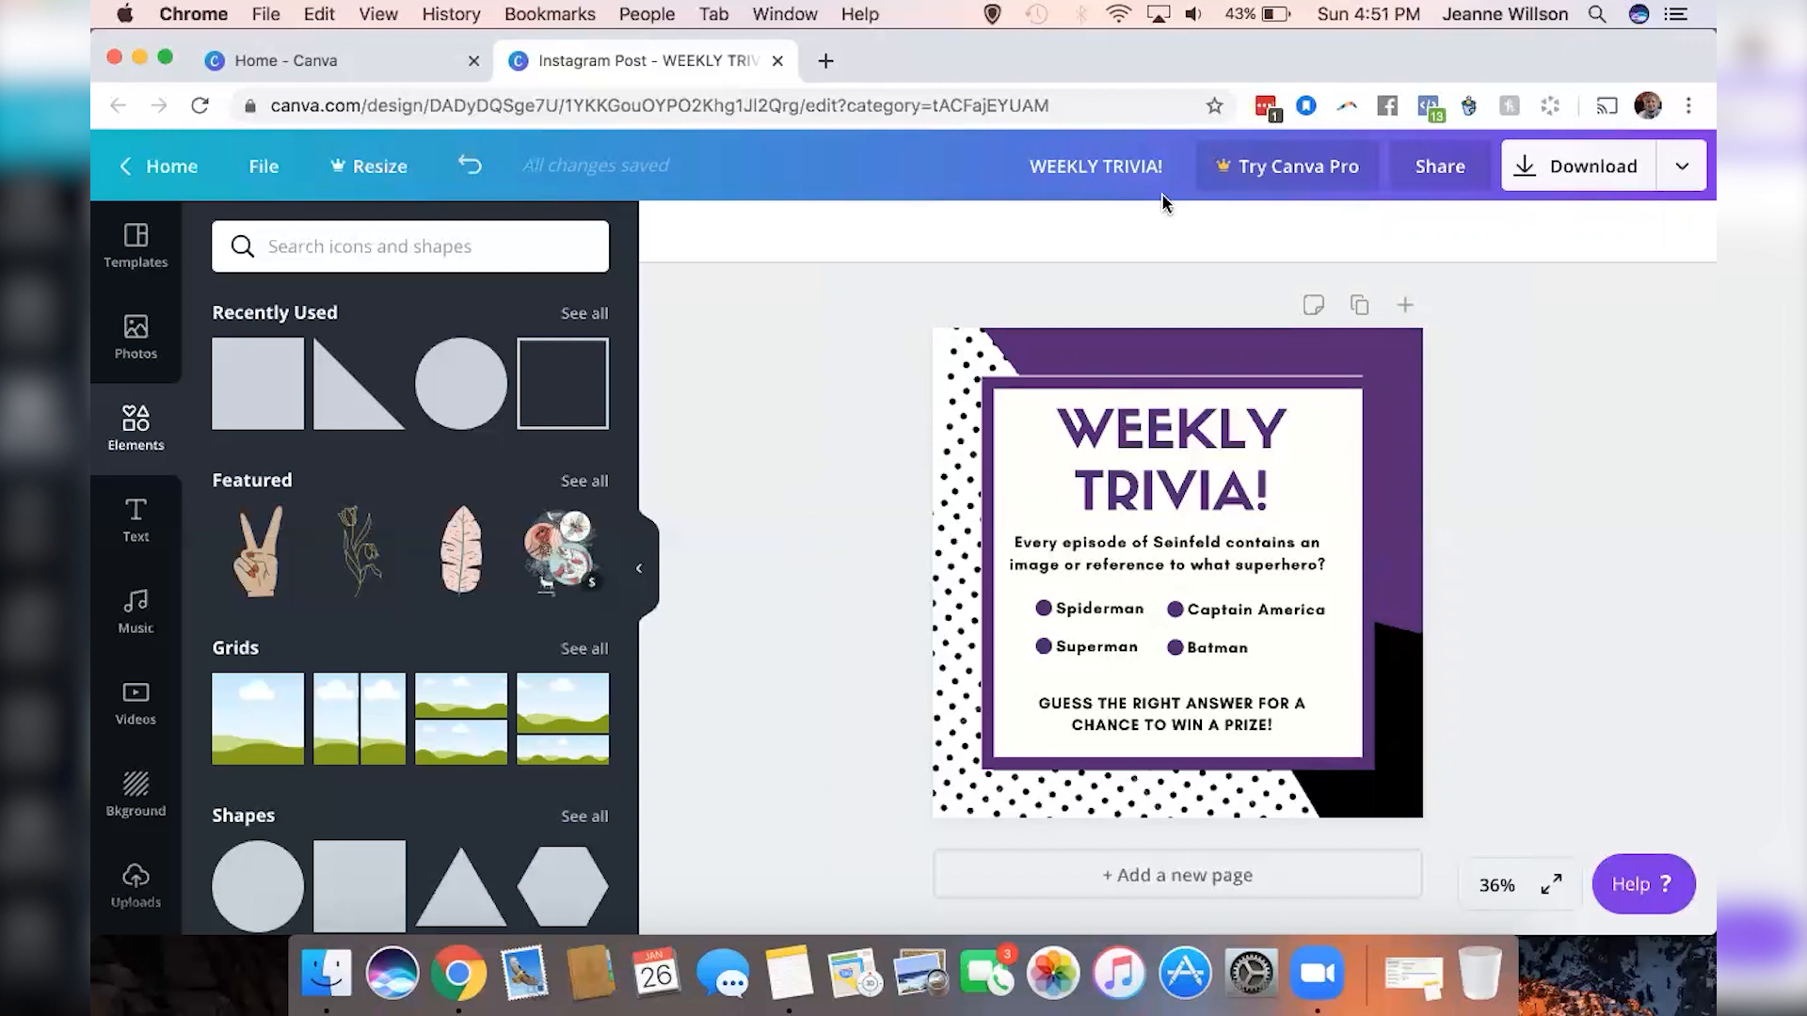
Check the download options for the paid premium image and delete the black dotted pattern behind the panel
left_click(1595, 174)
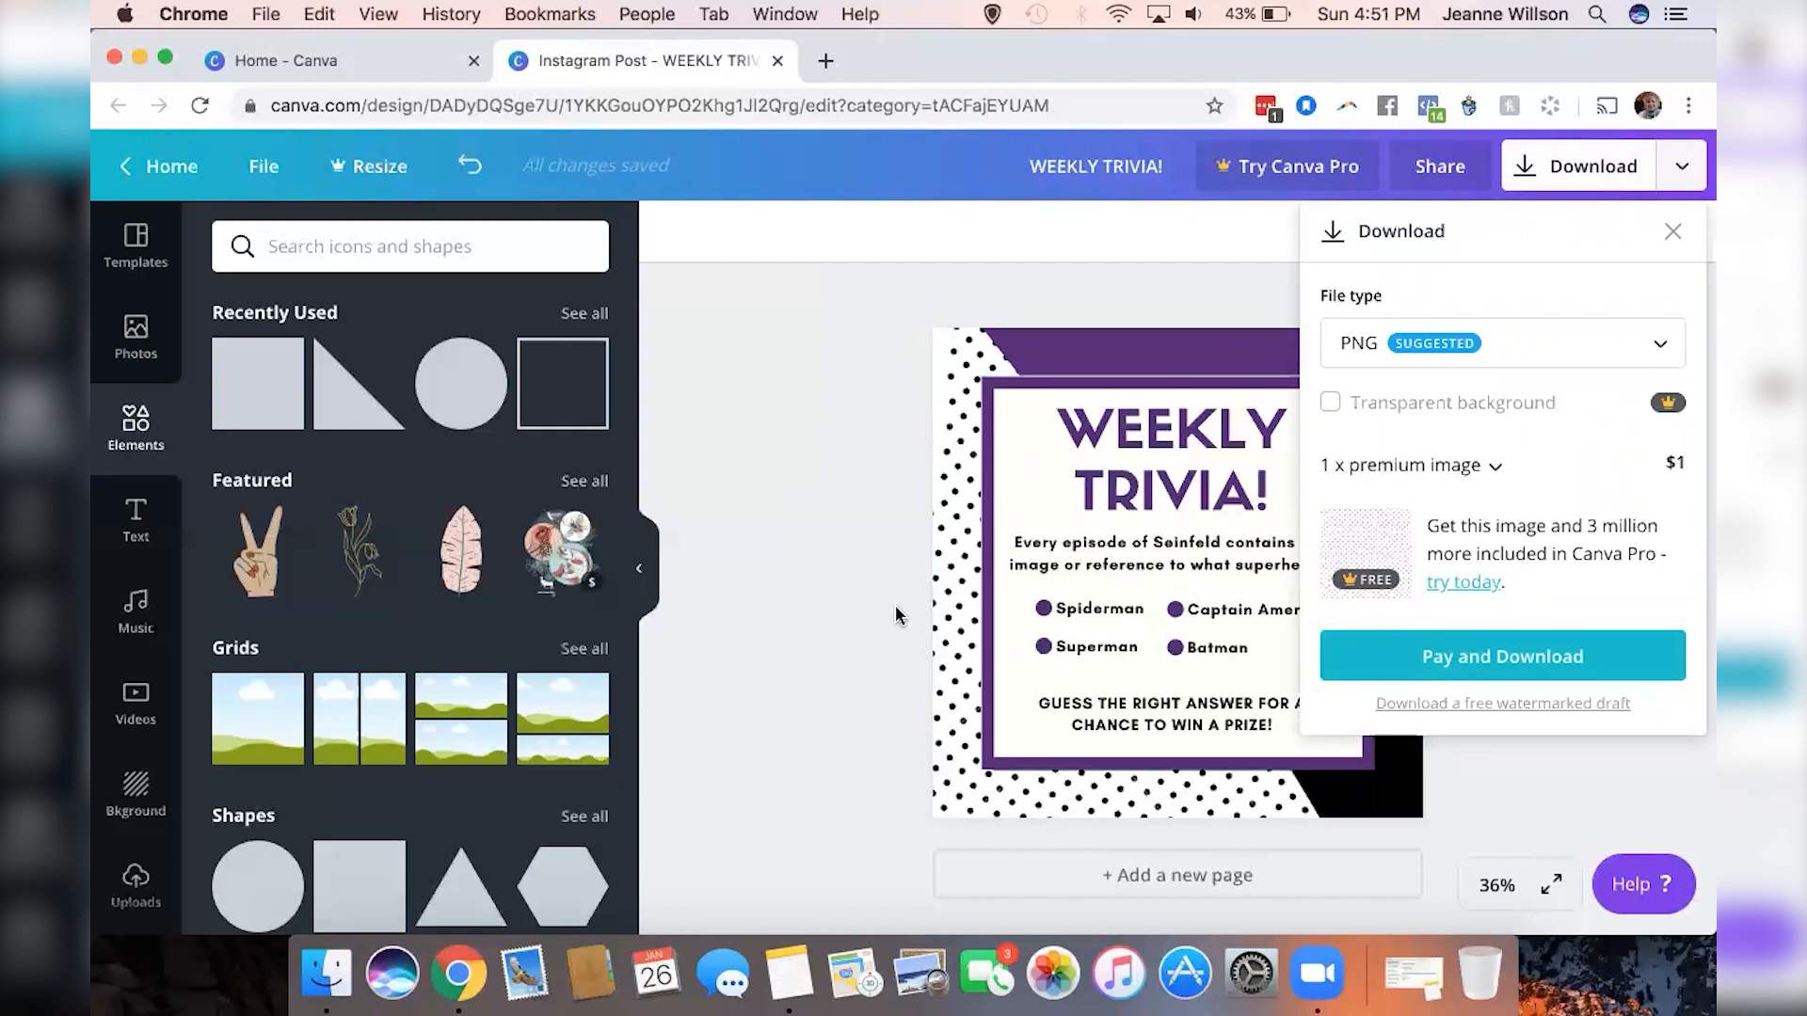
left_click(843, 554)
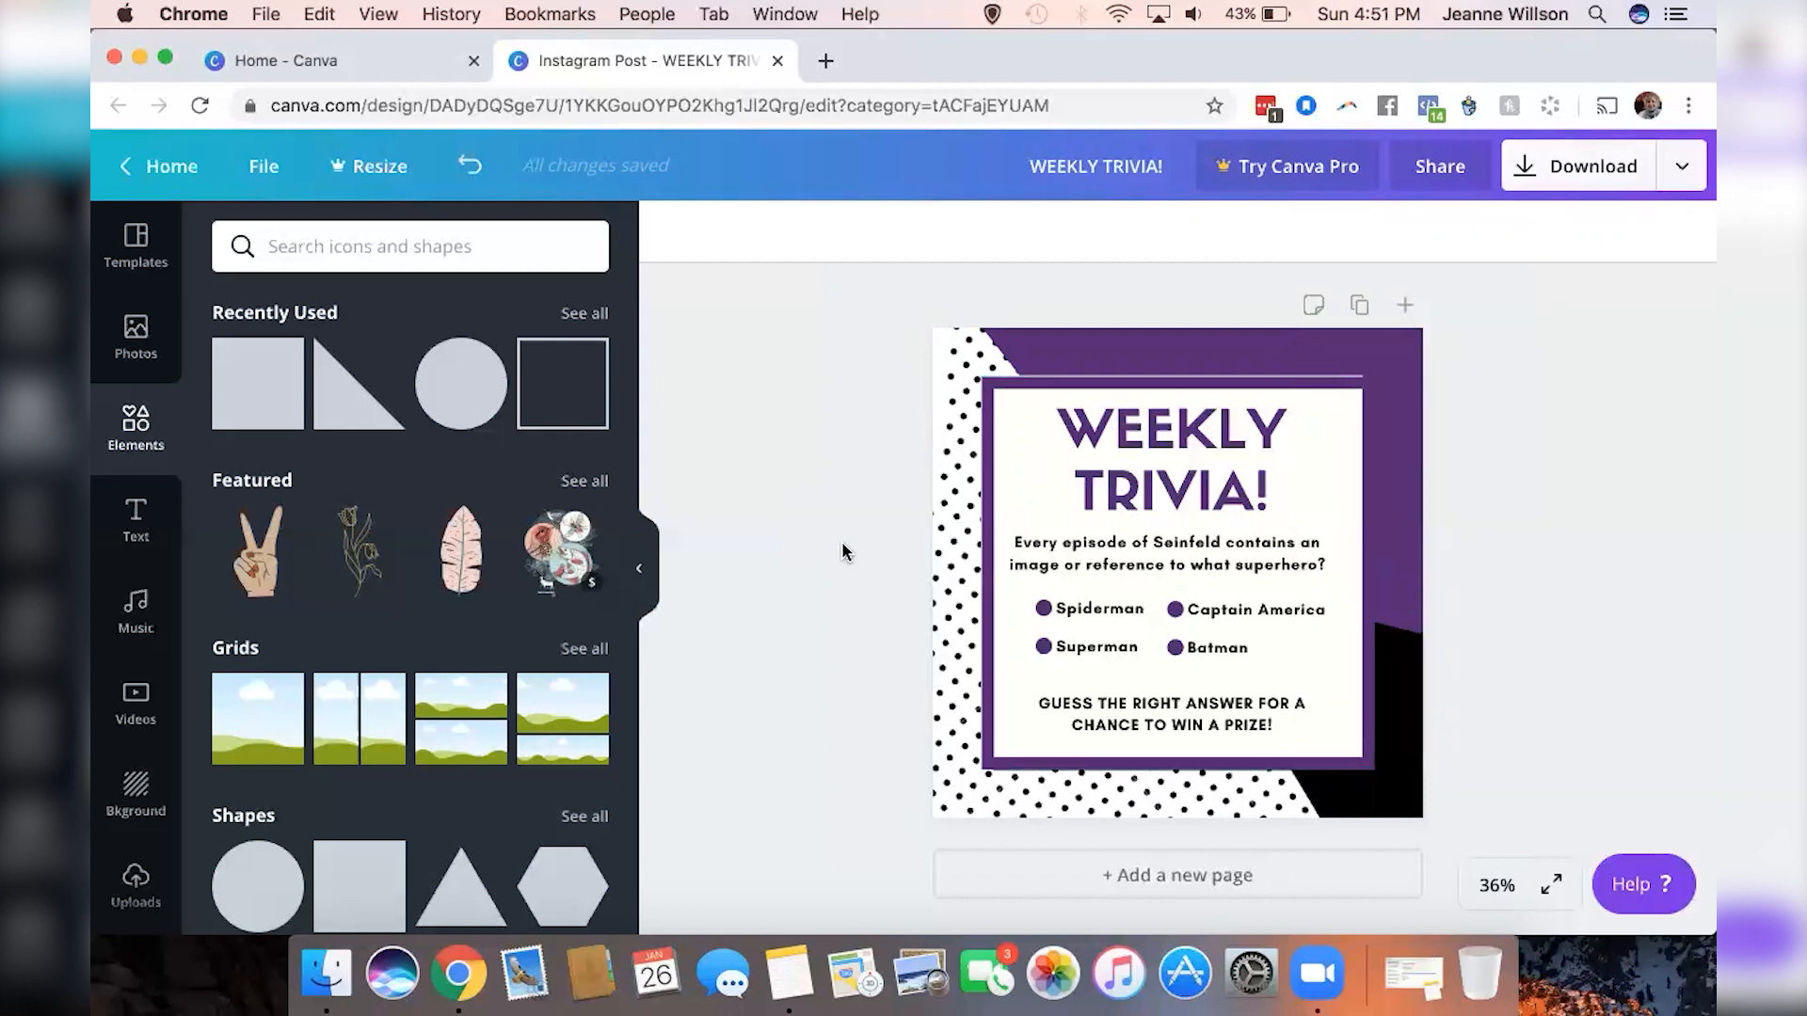
left_click(966, 560)
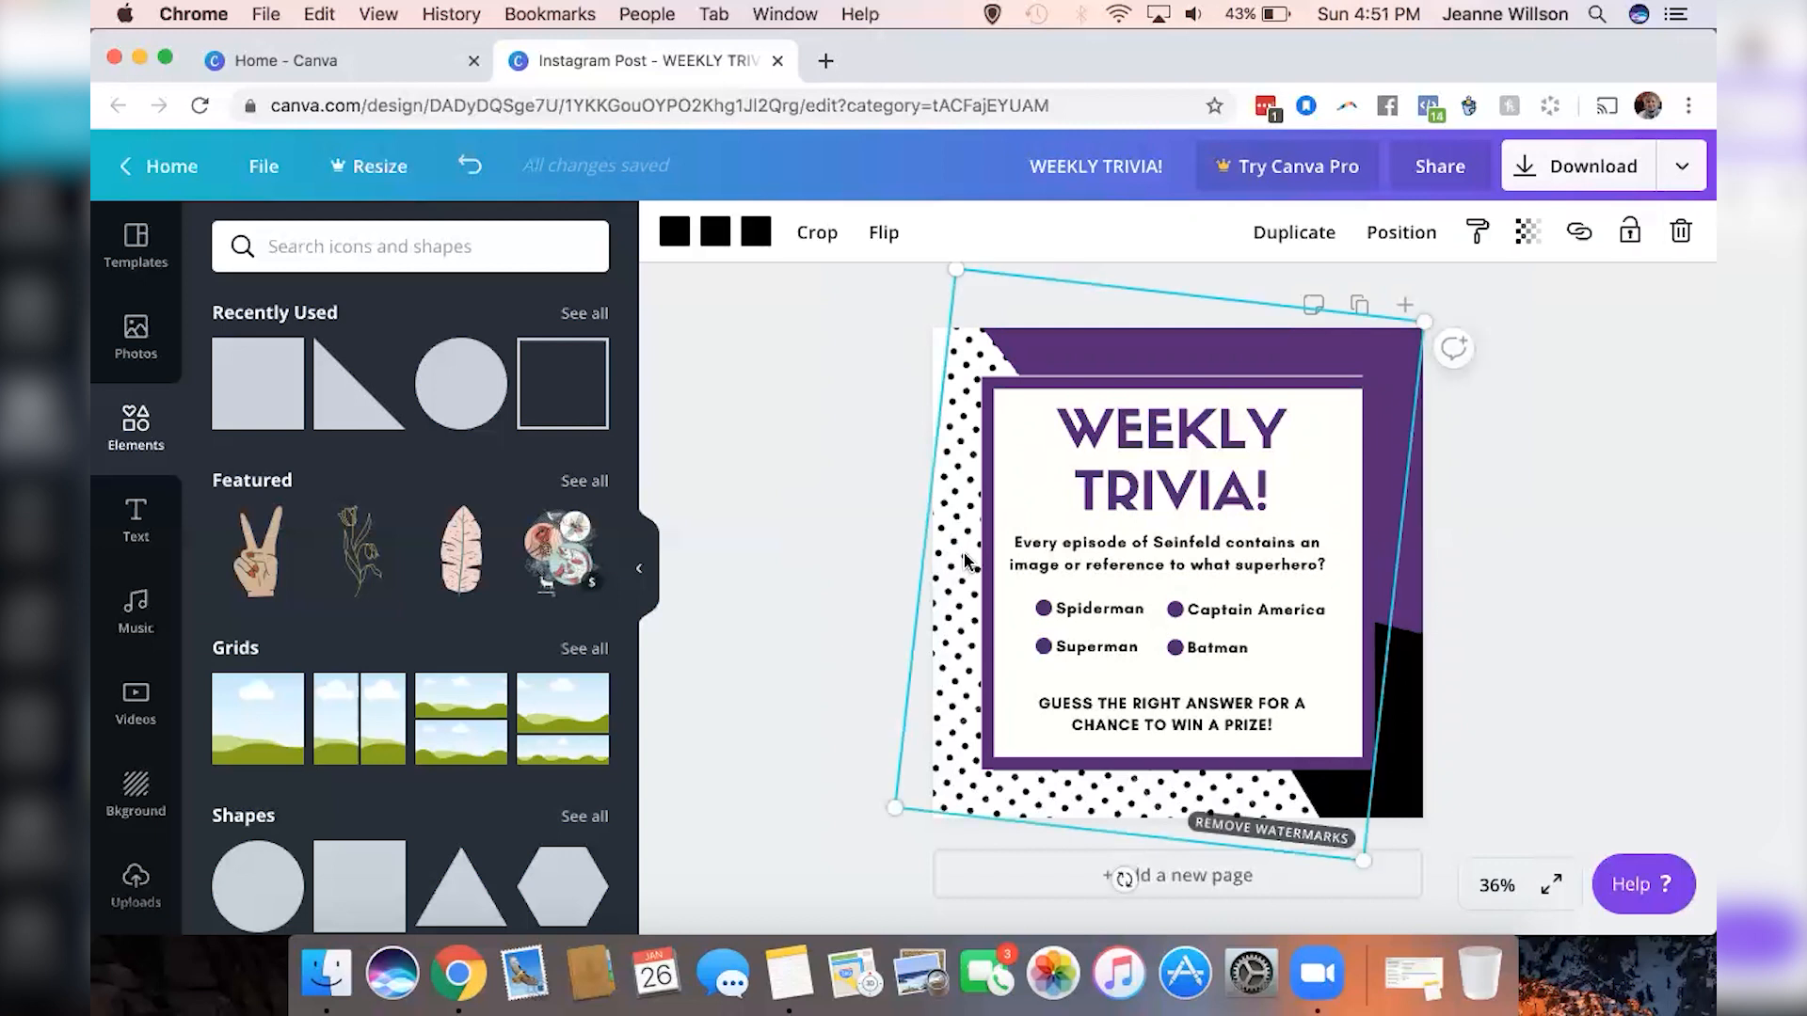
left_click(1578, 179)
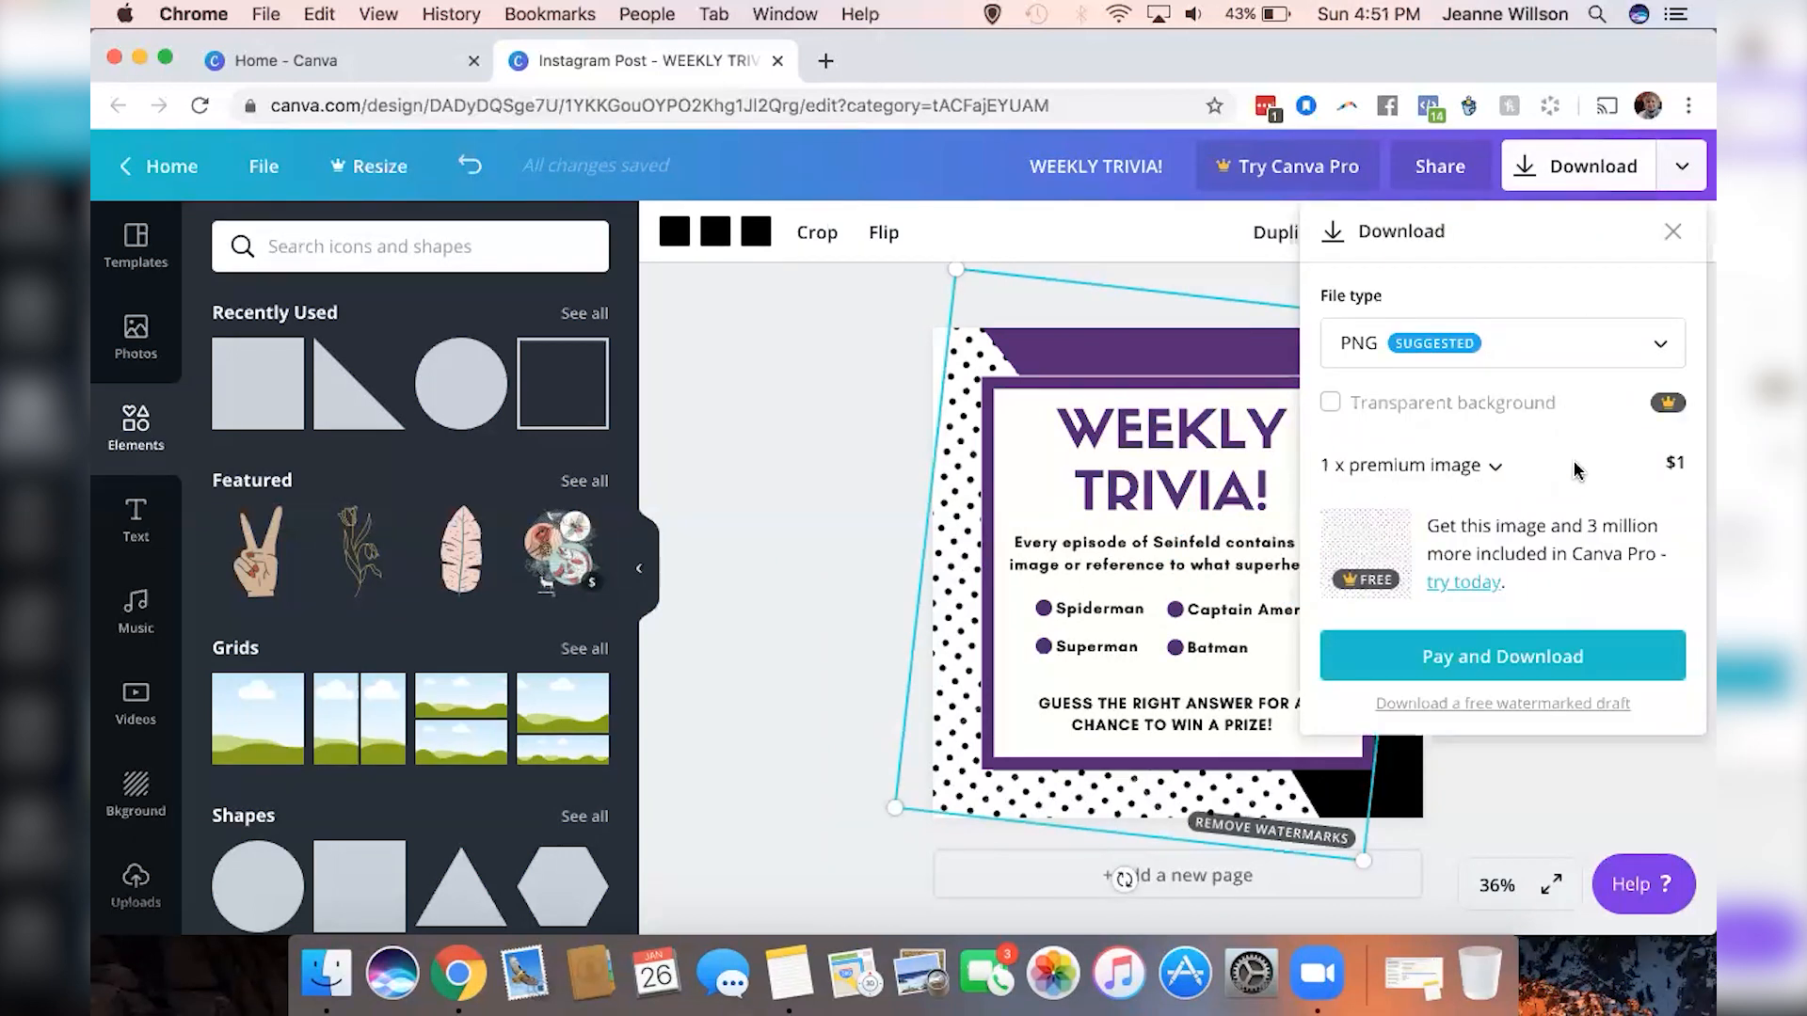
left_click(808, 453)
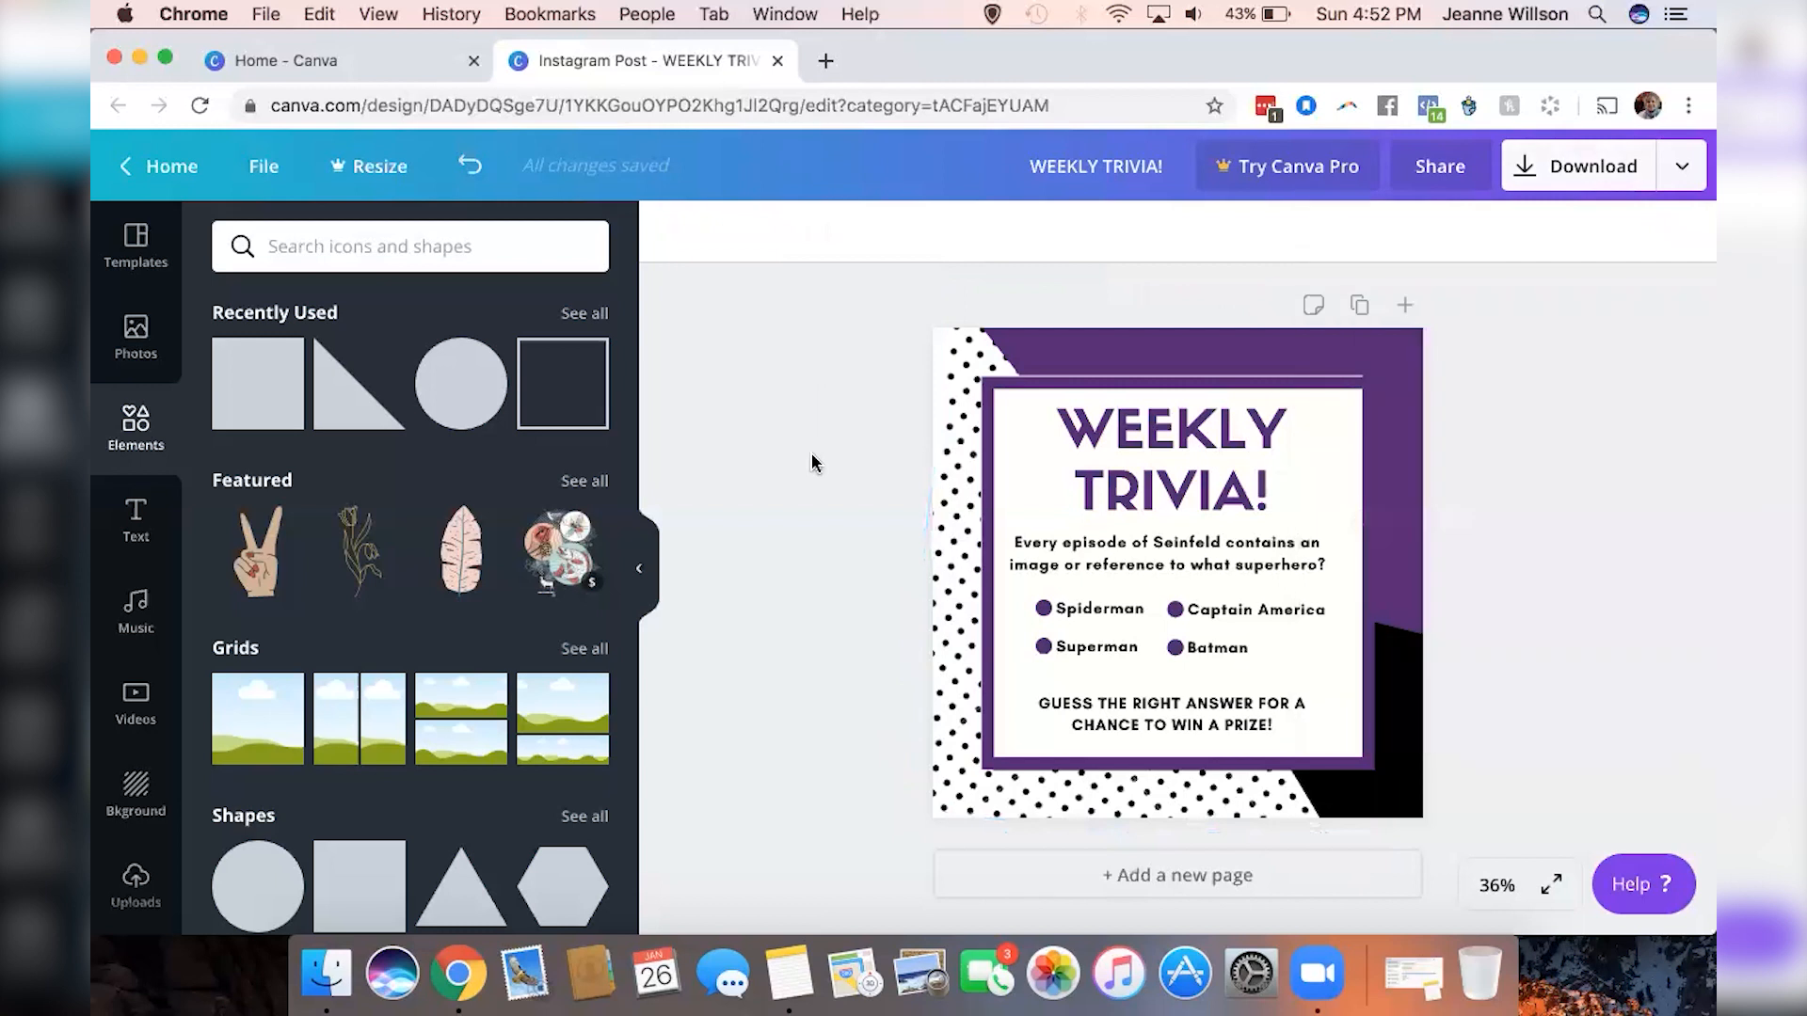
left_click(948, 675)
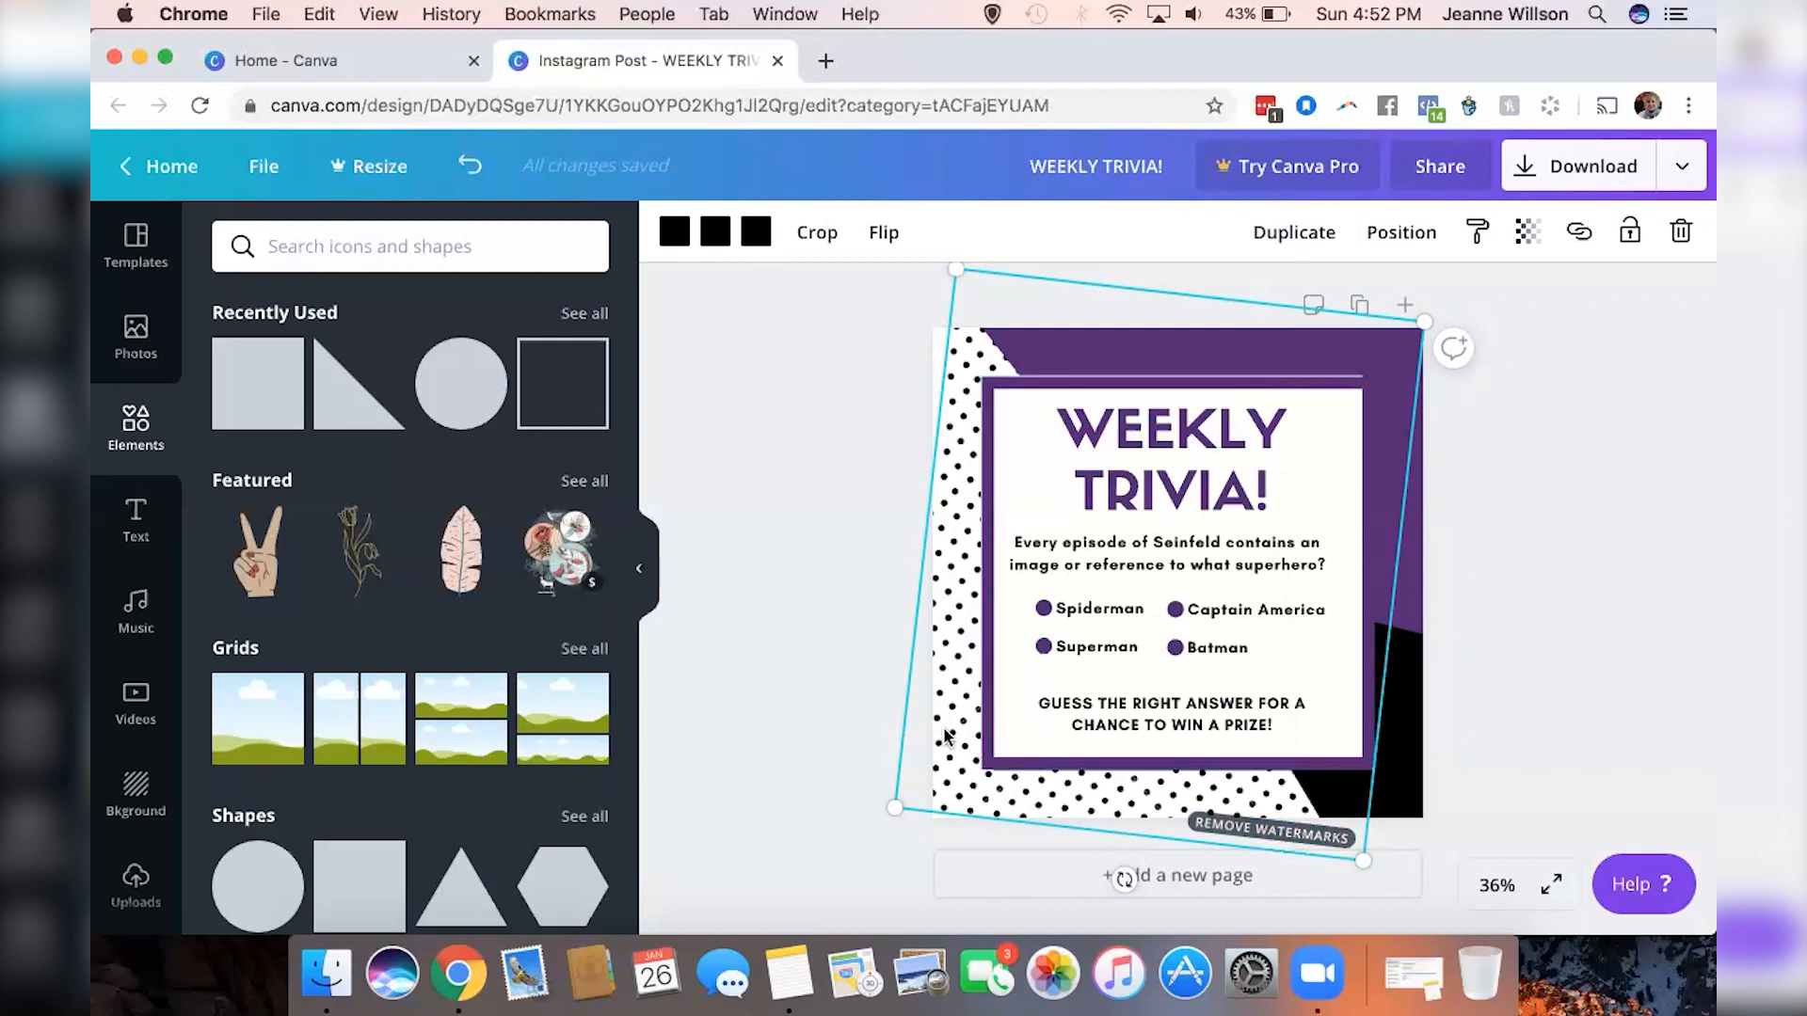
key("Delete")
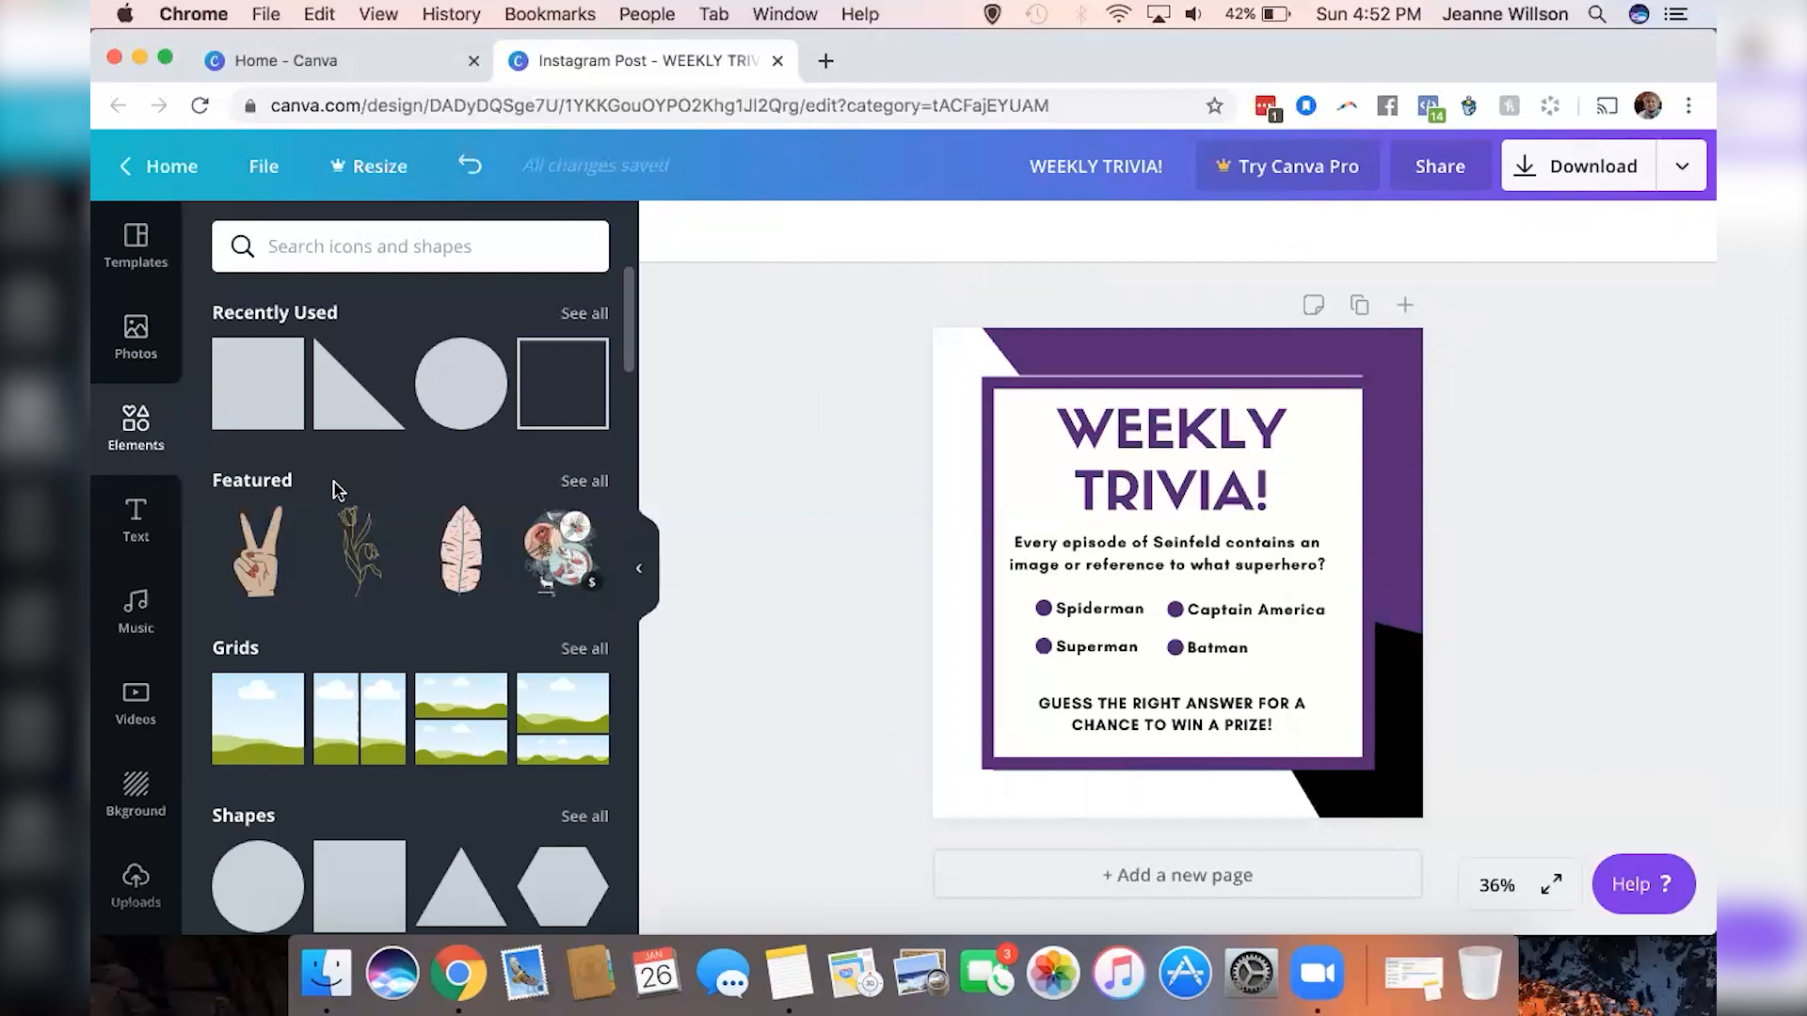
Look through the recently used elements and the background library, and apply the free white marble texture as the page background
scroll(336, 490, "down", 8)
scroll(336, 489, "up", 8)
left_click(585, 313)
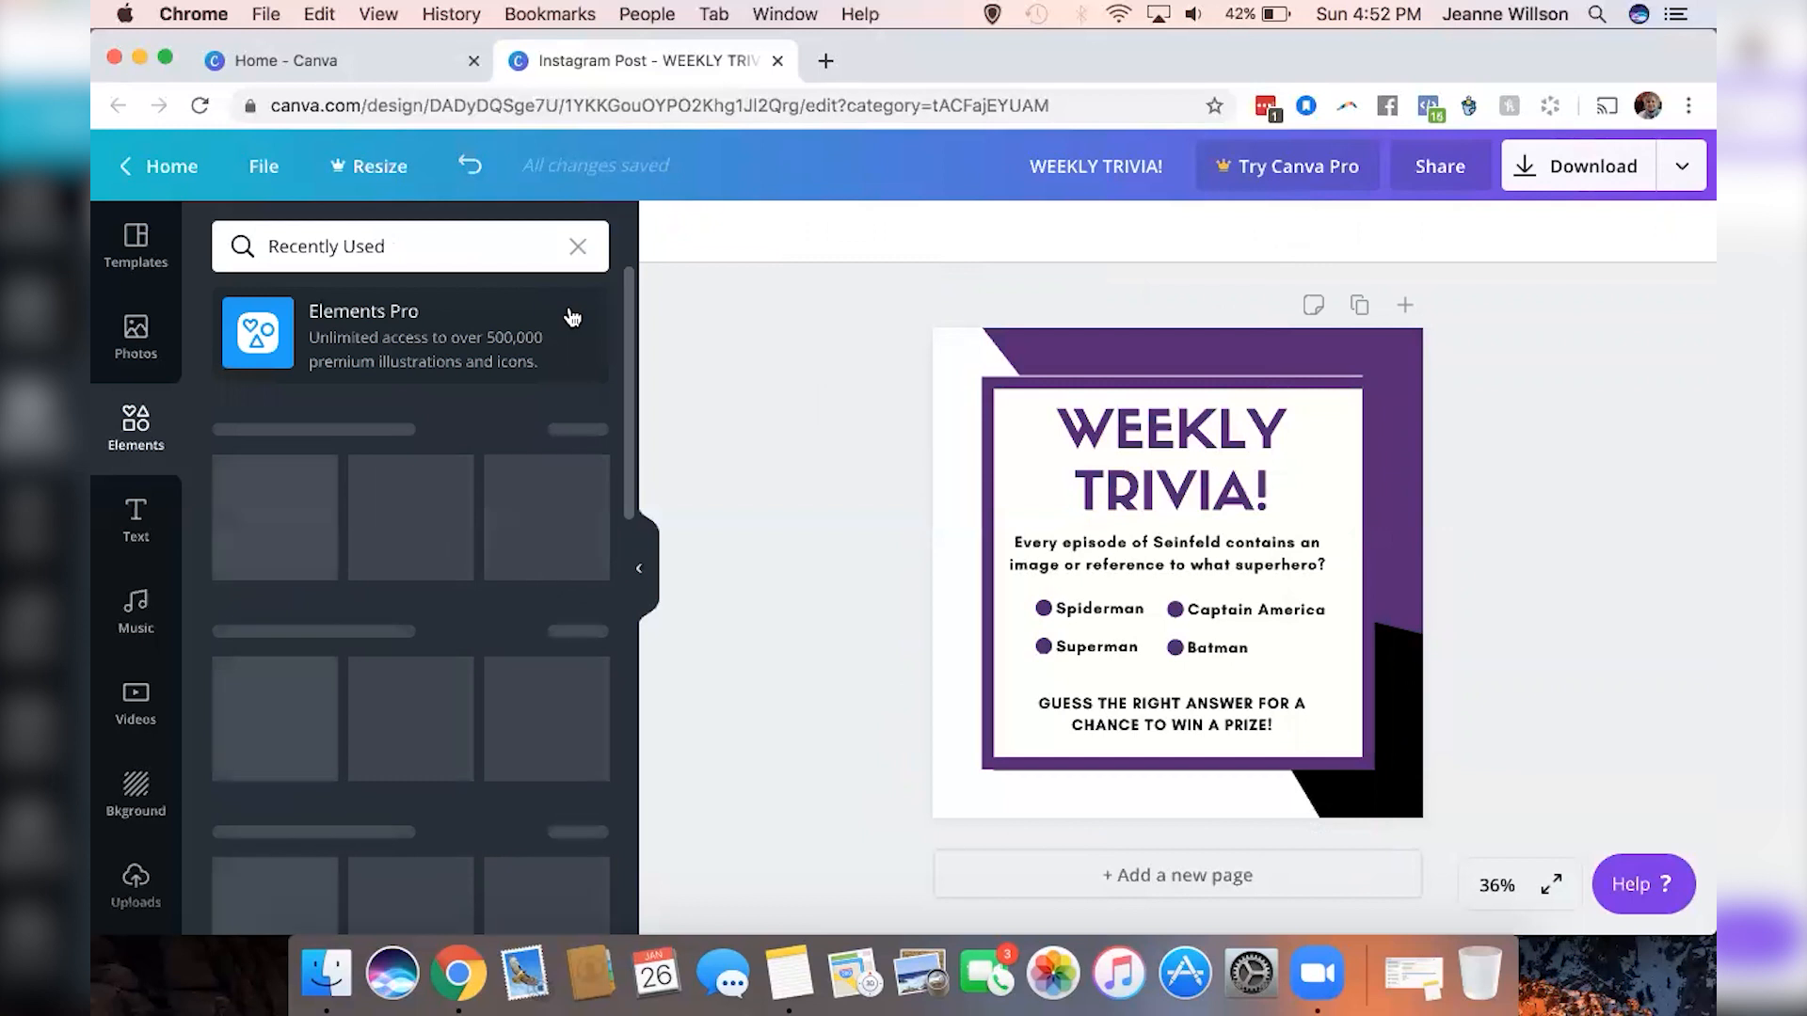
scroll(432, 630, "down", 2)
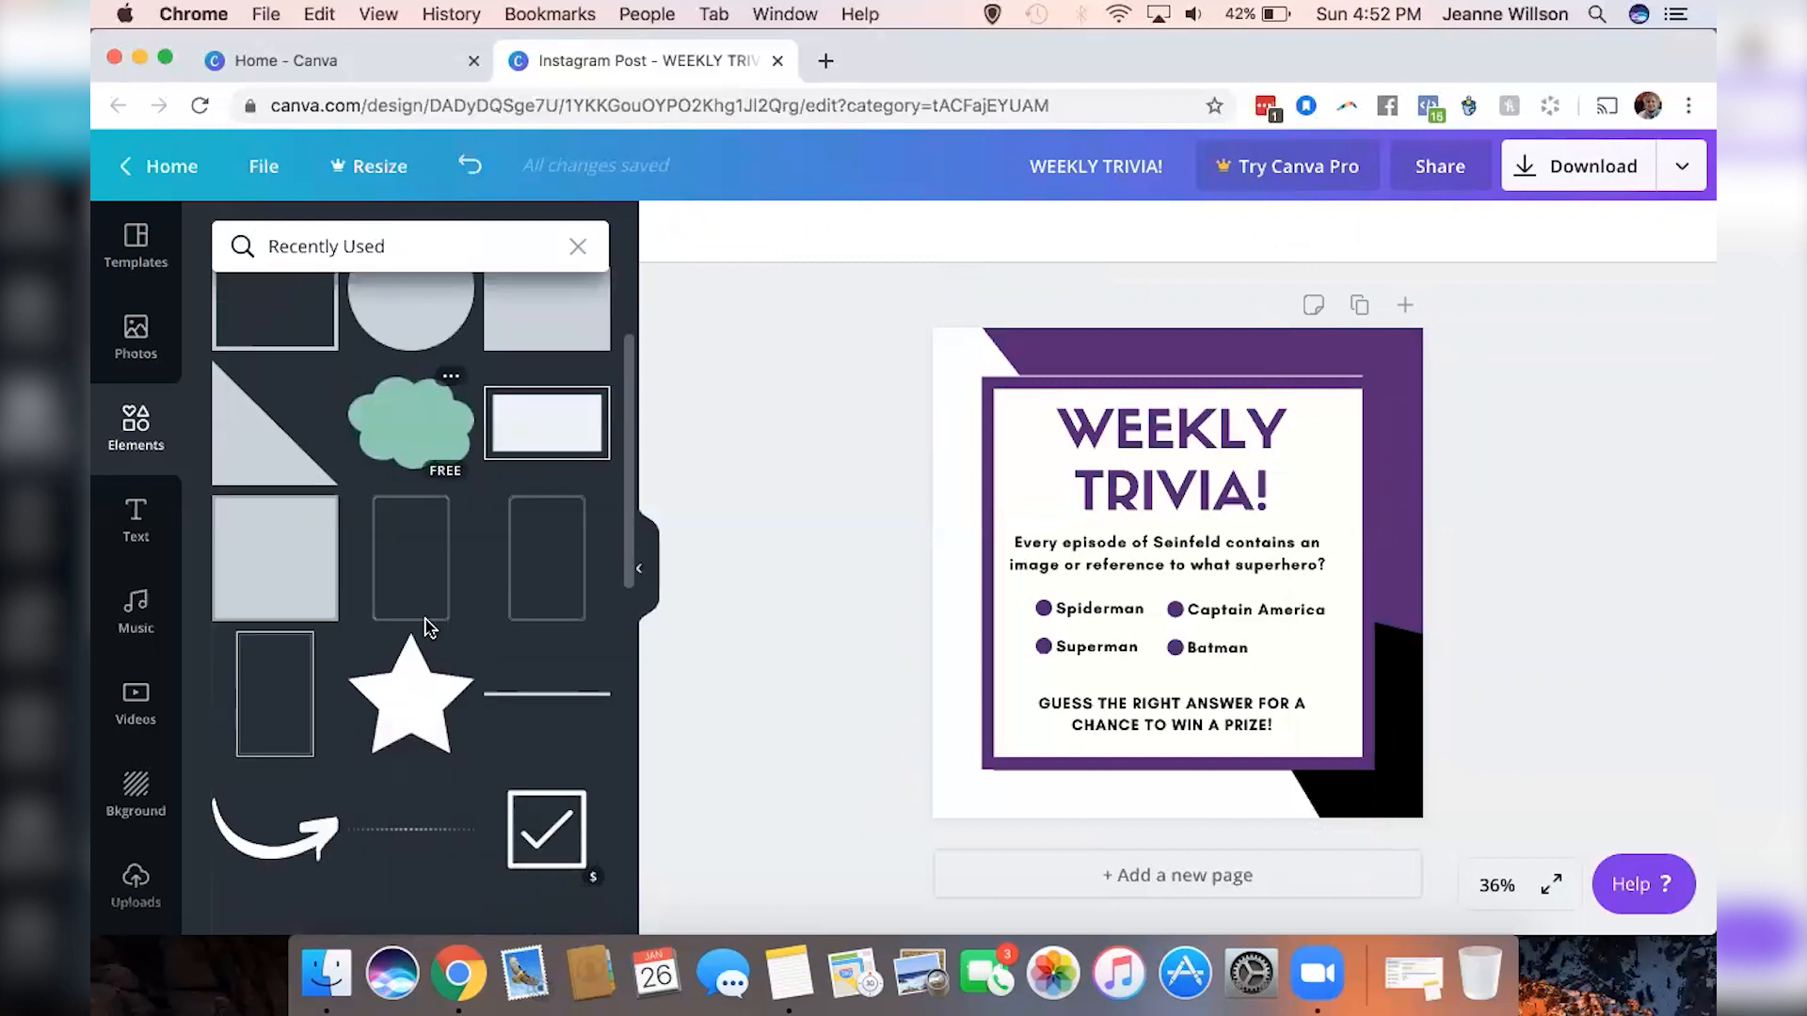
left_click(131, 802)
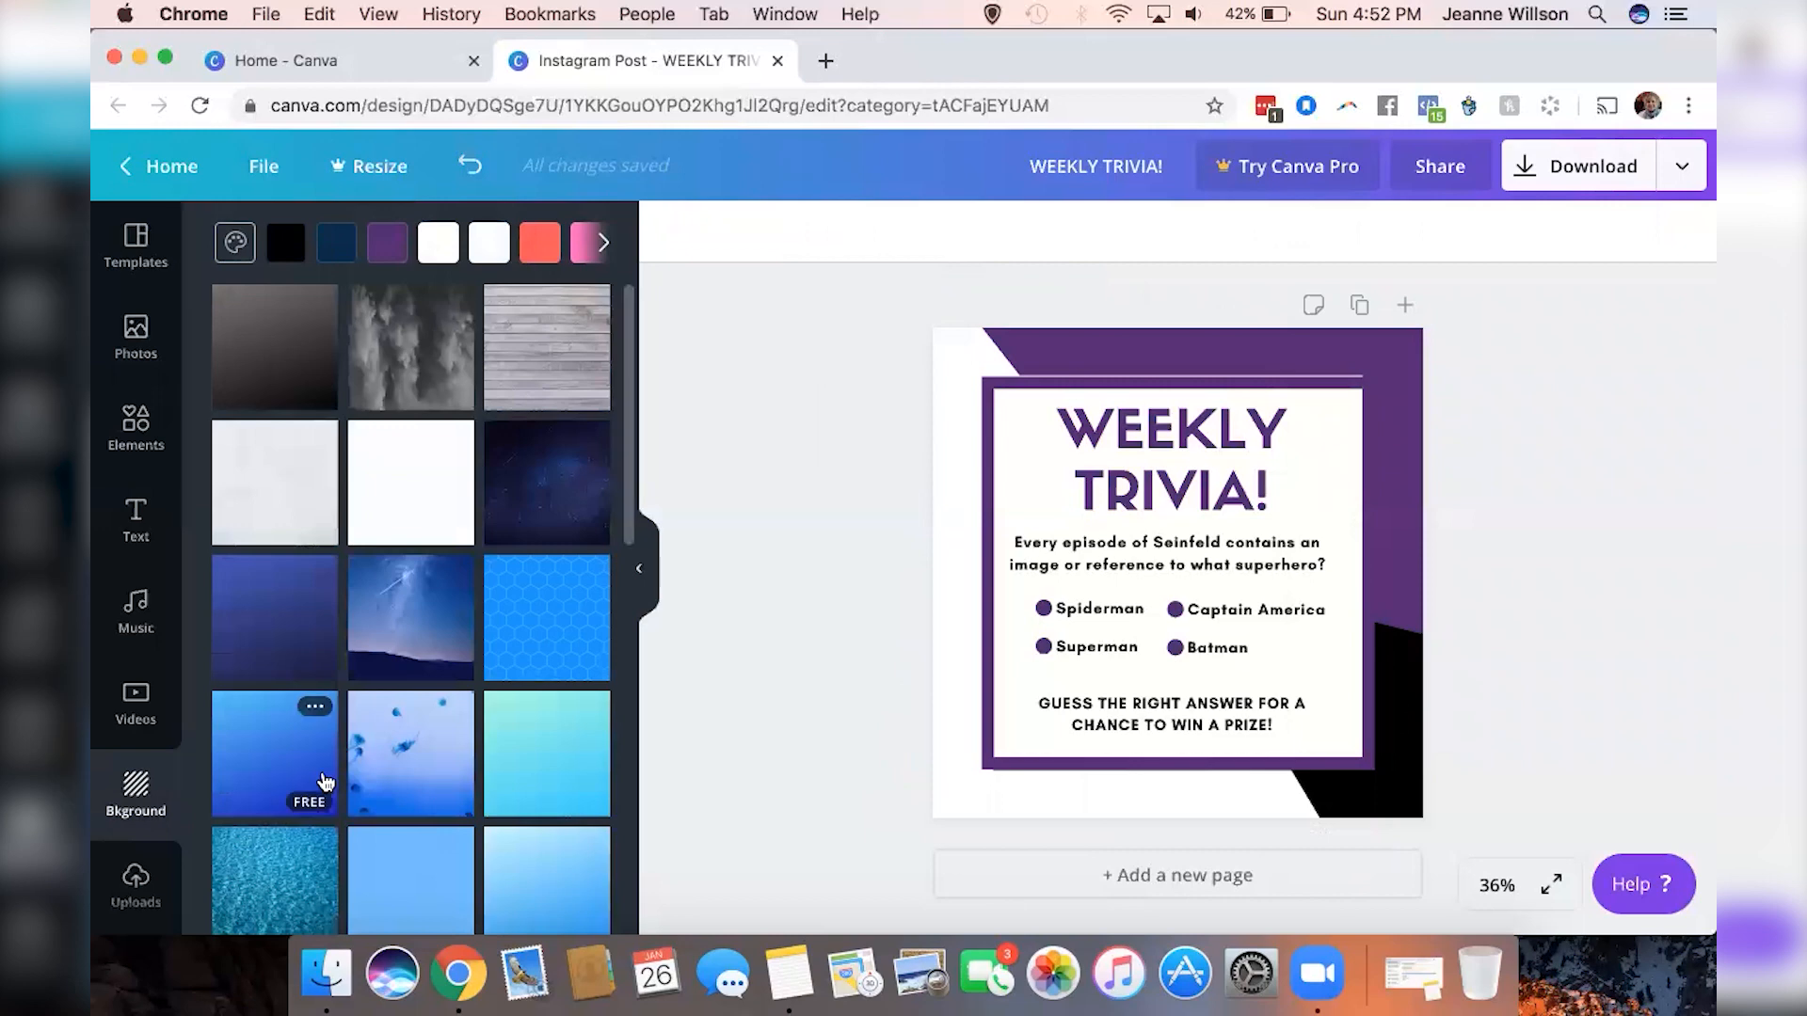
scroll(325, 781, "down", 15)
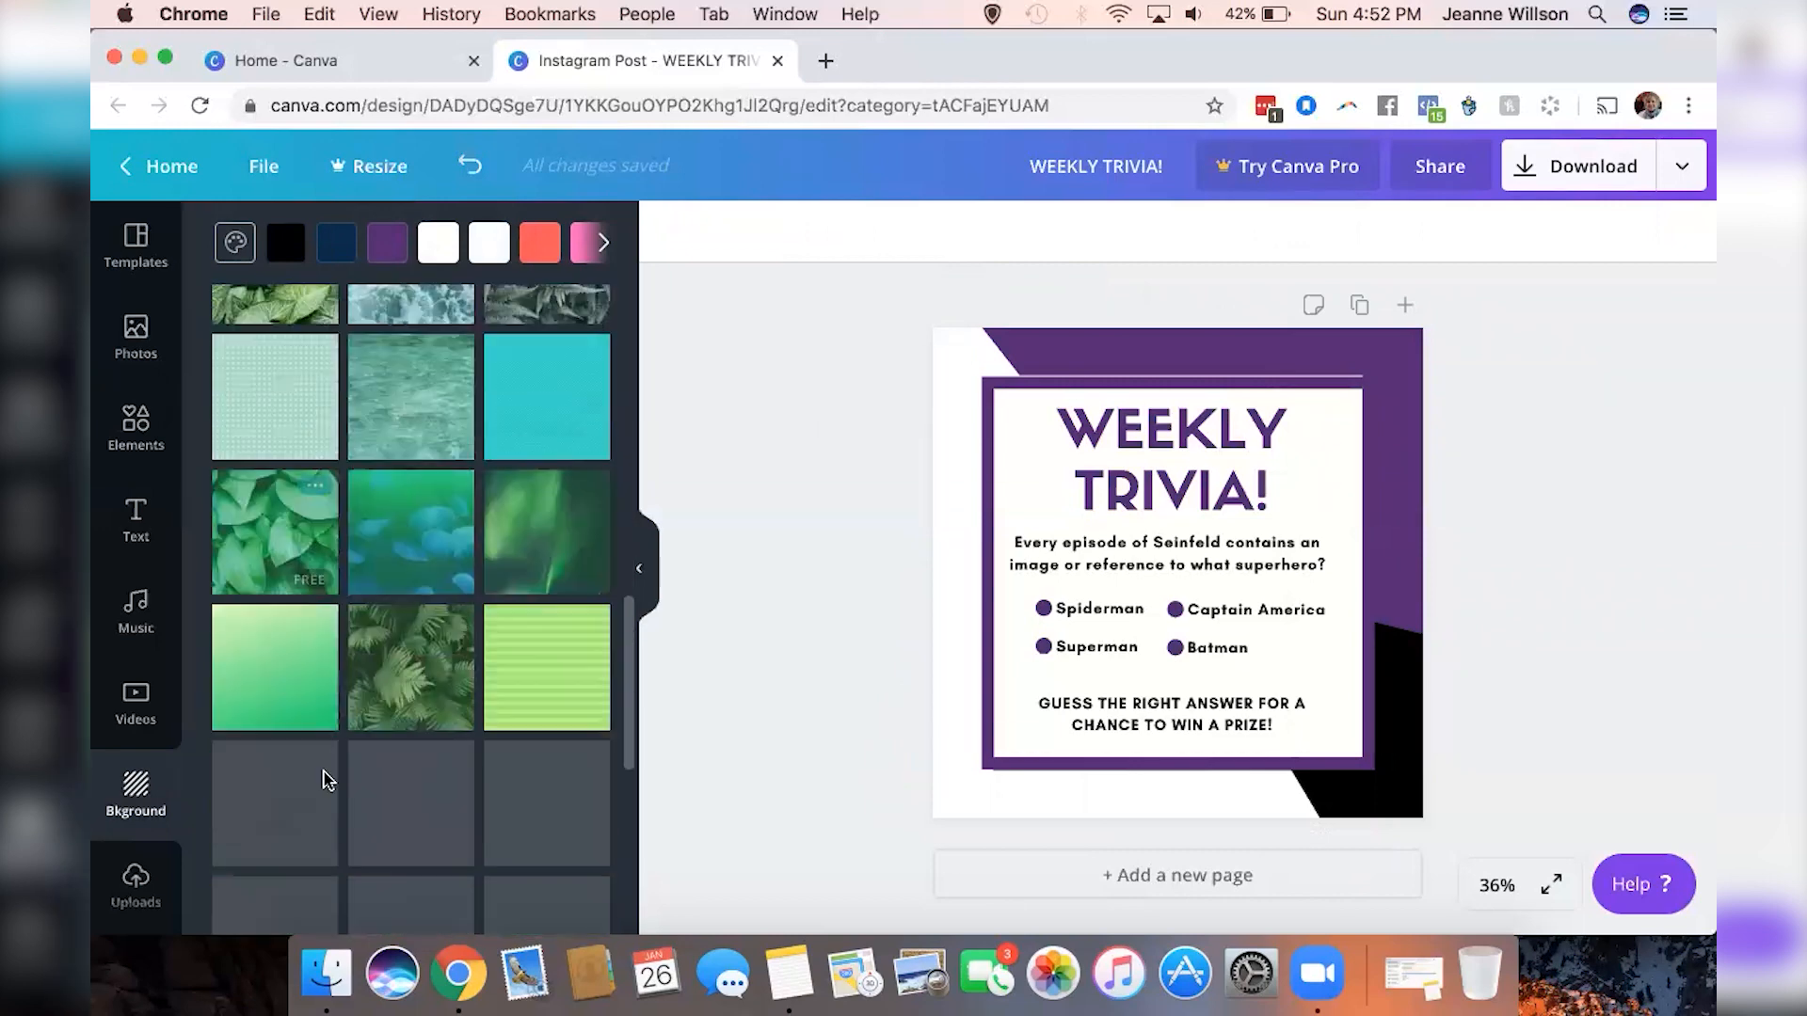
scroll(325, 781, "down", 10)
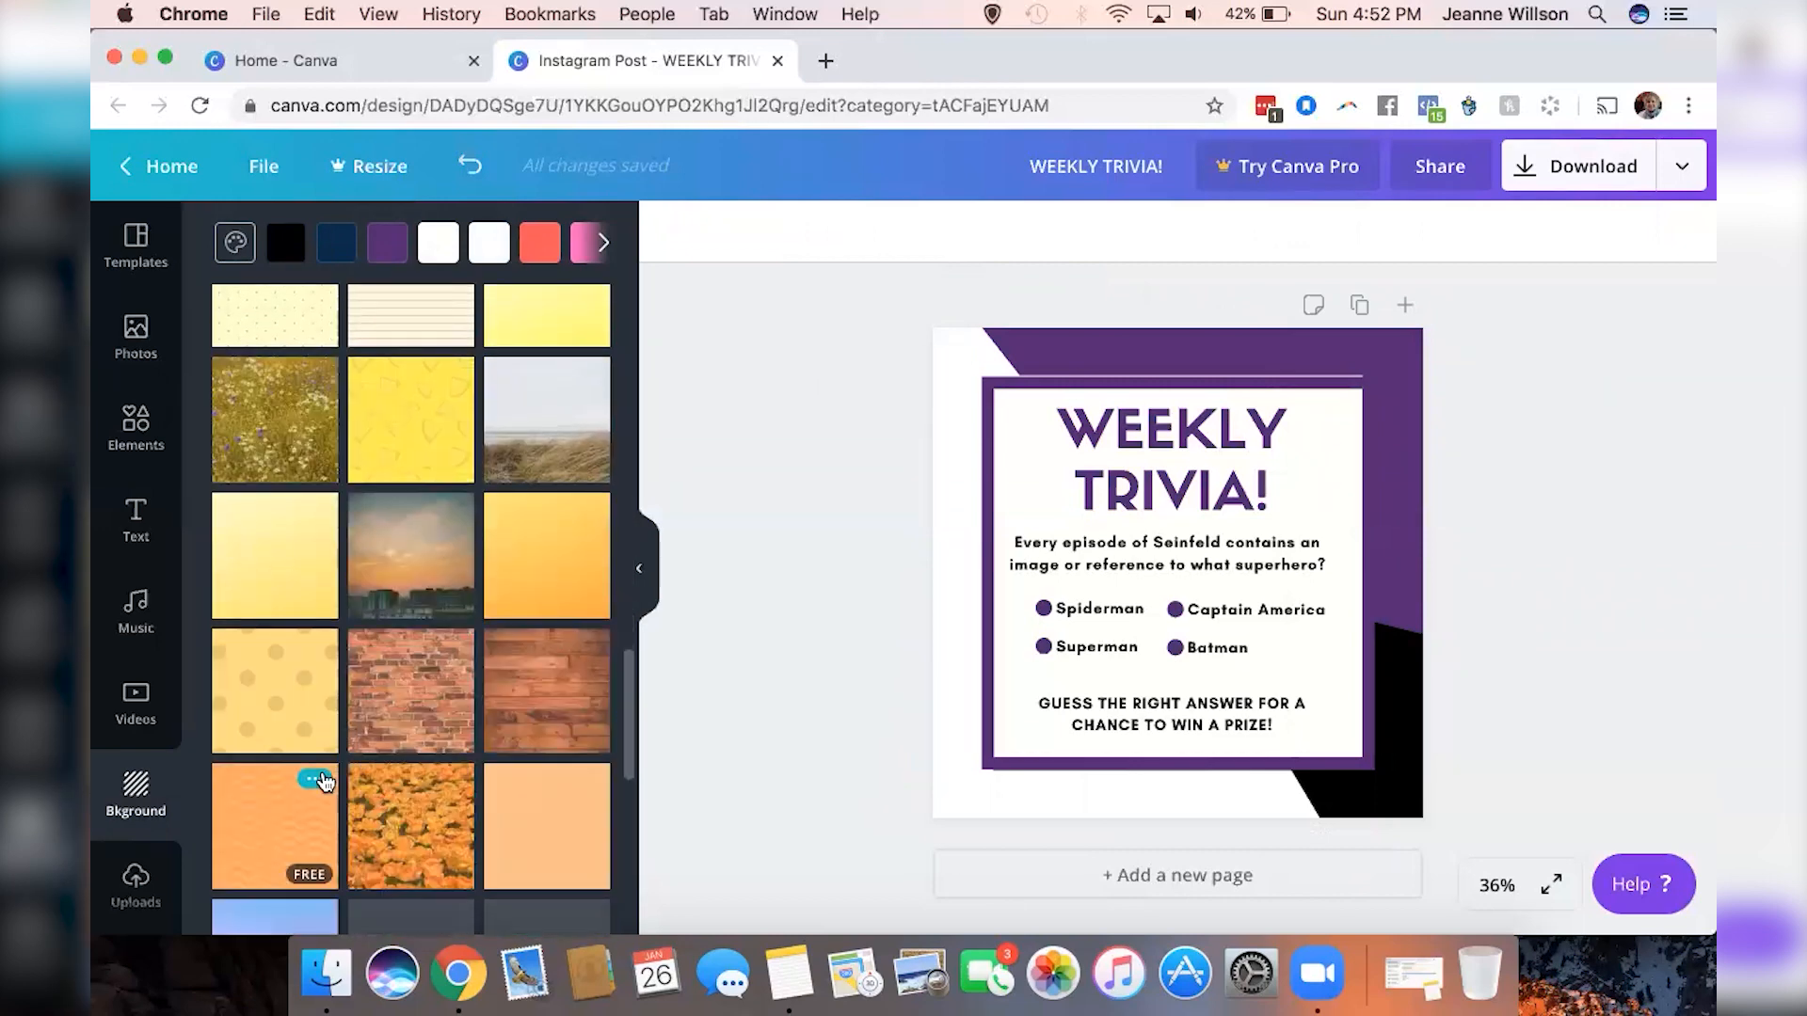
scroll(325, 781, "down", 3)
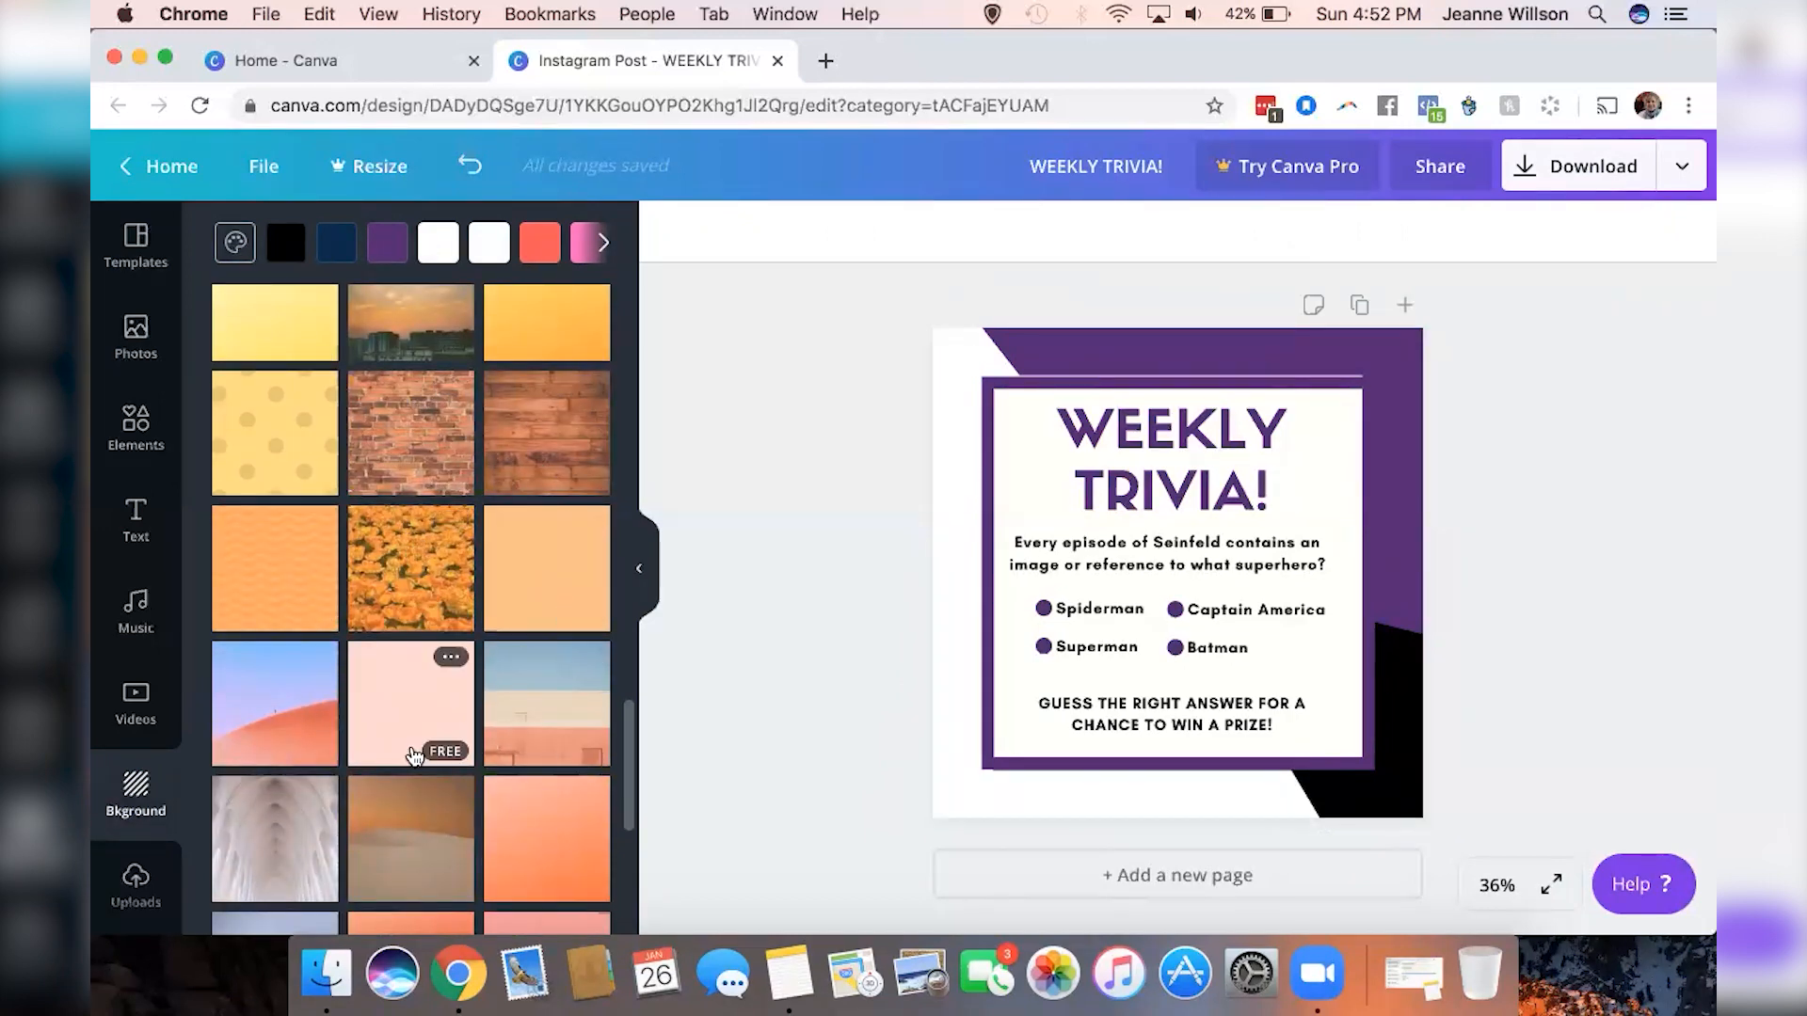
scroll(414, 753, "down", 5)
scroll(546, 688, "down", 10)
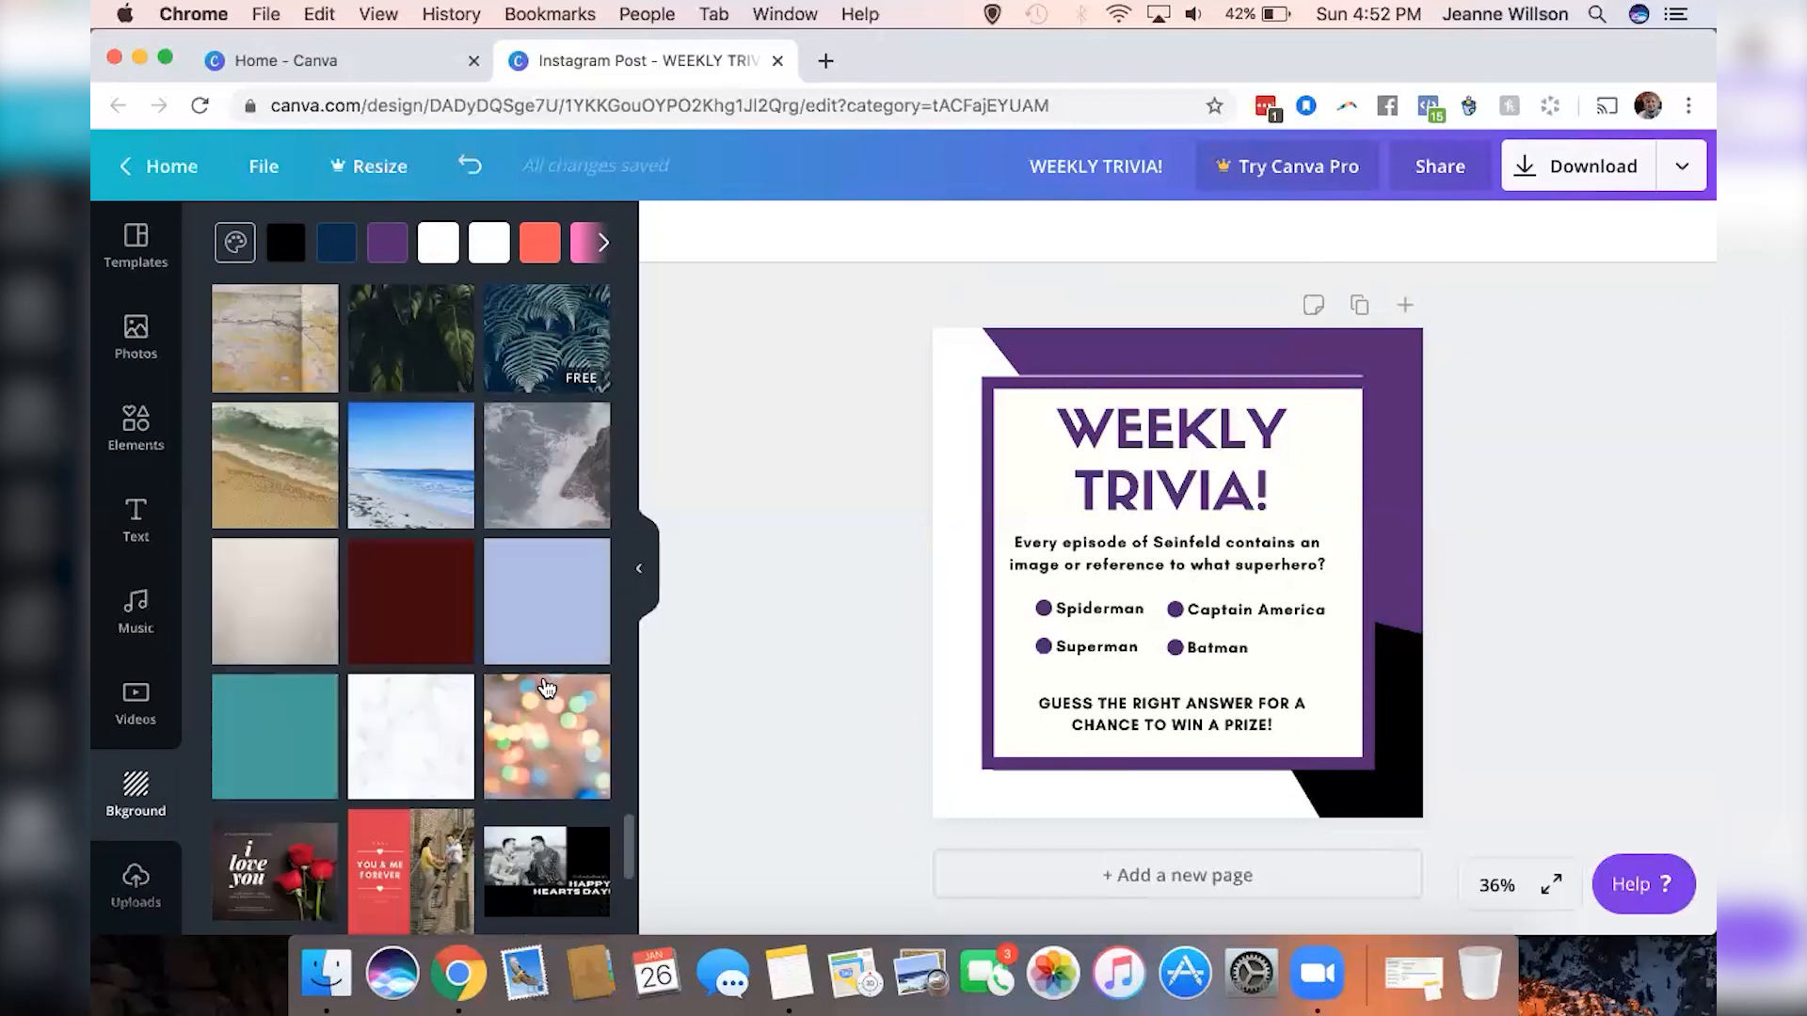
scroll(546, 689, "down", 5)
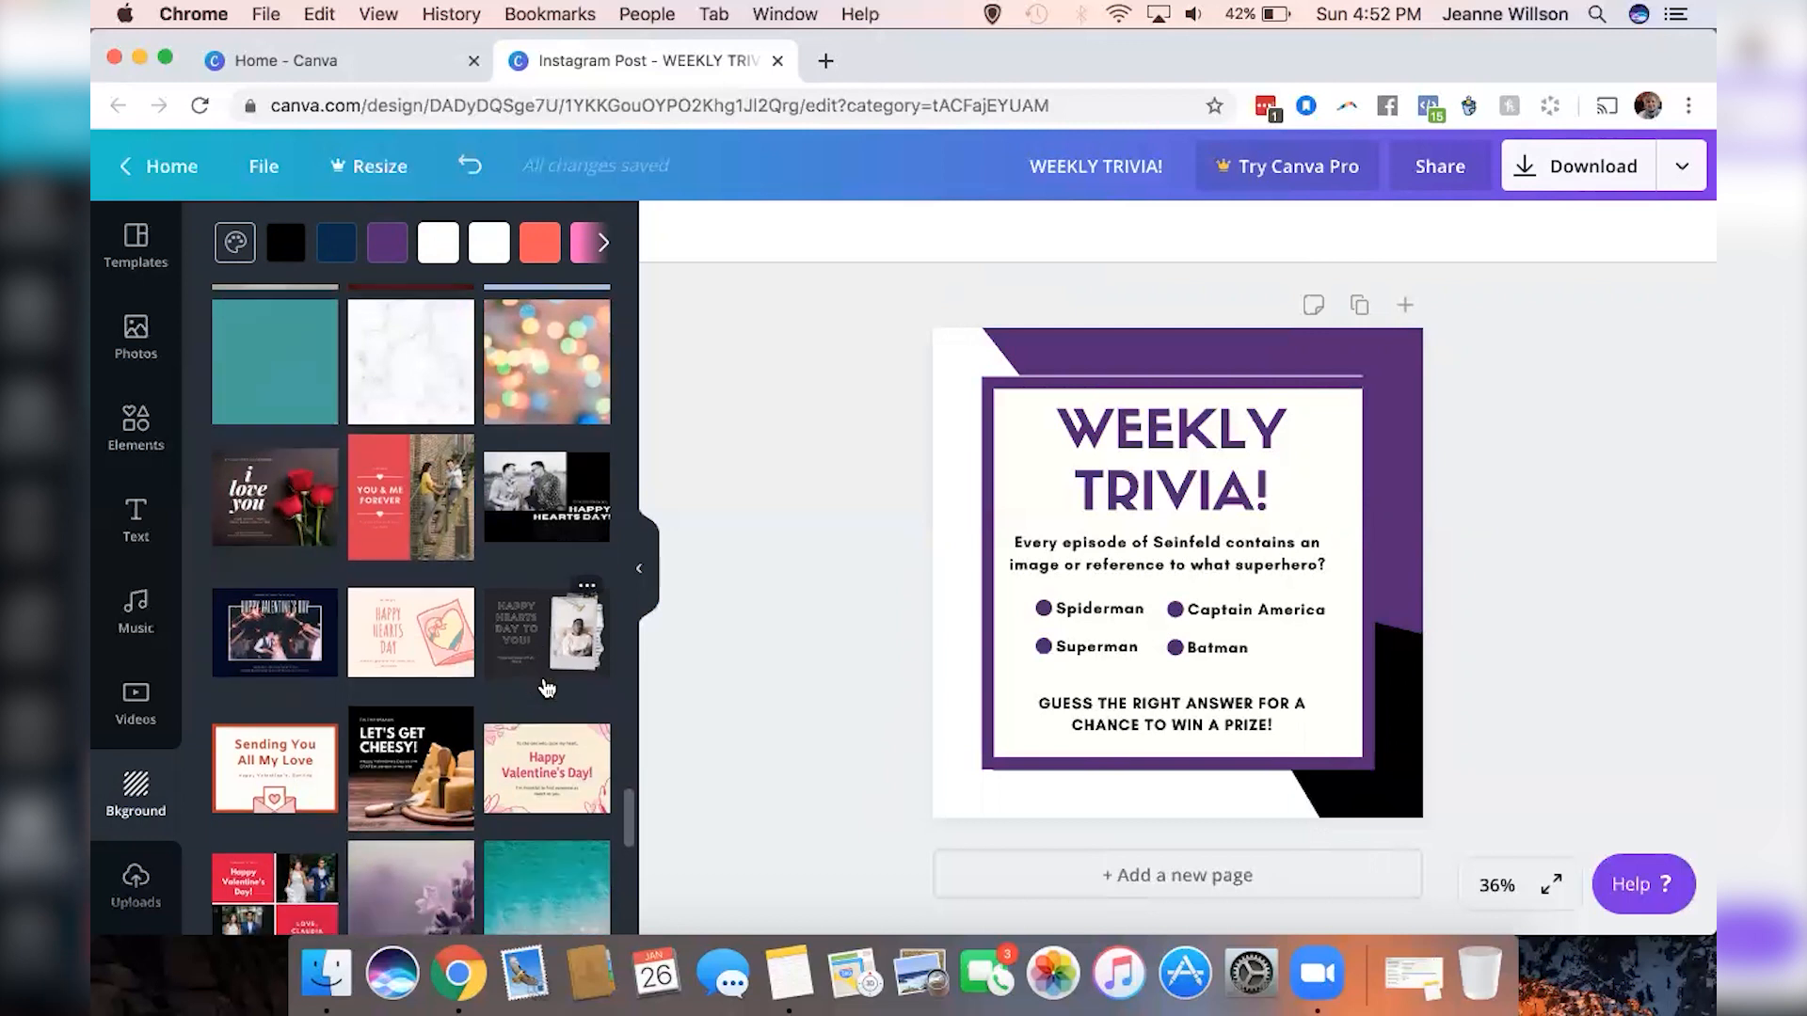
left_click(406, 360)
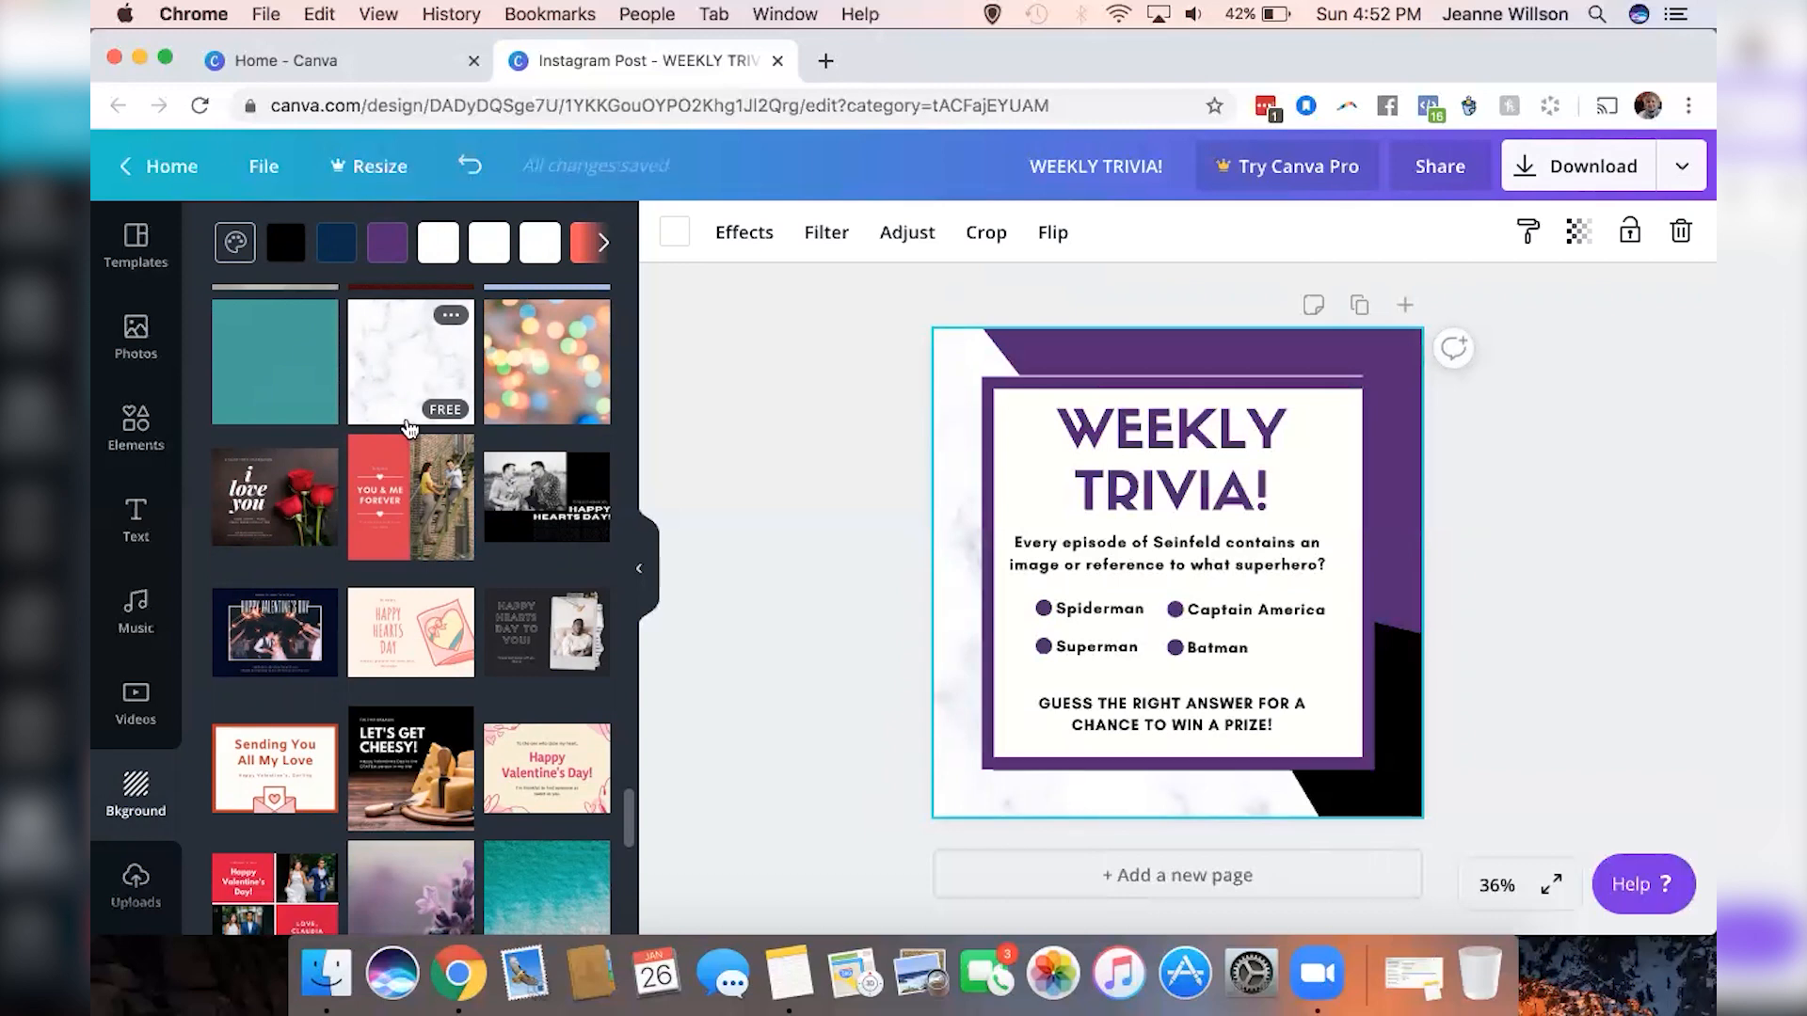
Try the free white crinkled-paper texture from the background library as the page background, and undo the change
scroll(414, 470, "down", 6)
scroll(417, 473, "down", 3)
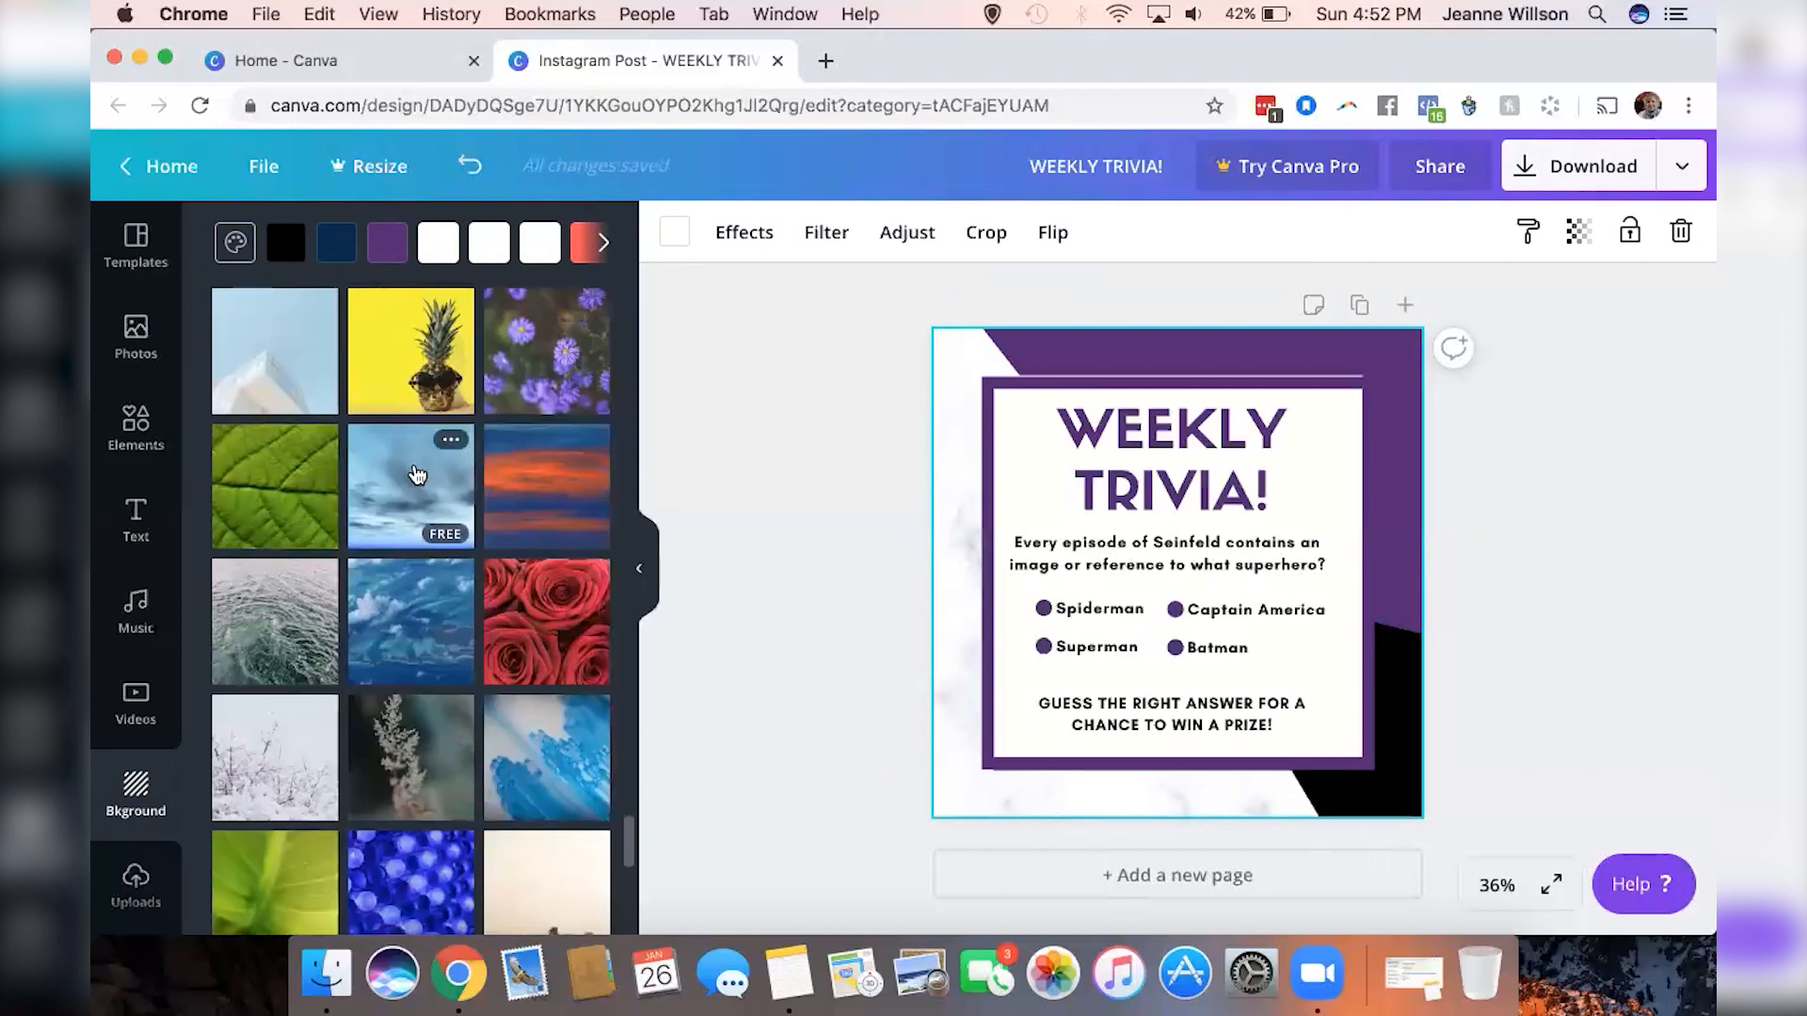
scroll(417, 474, "down", 10)
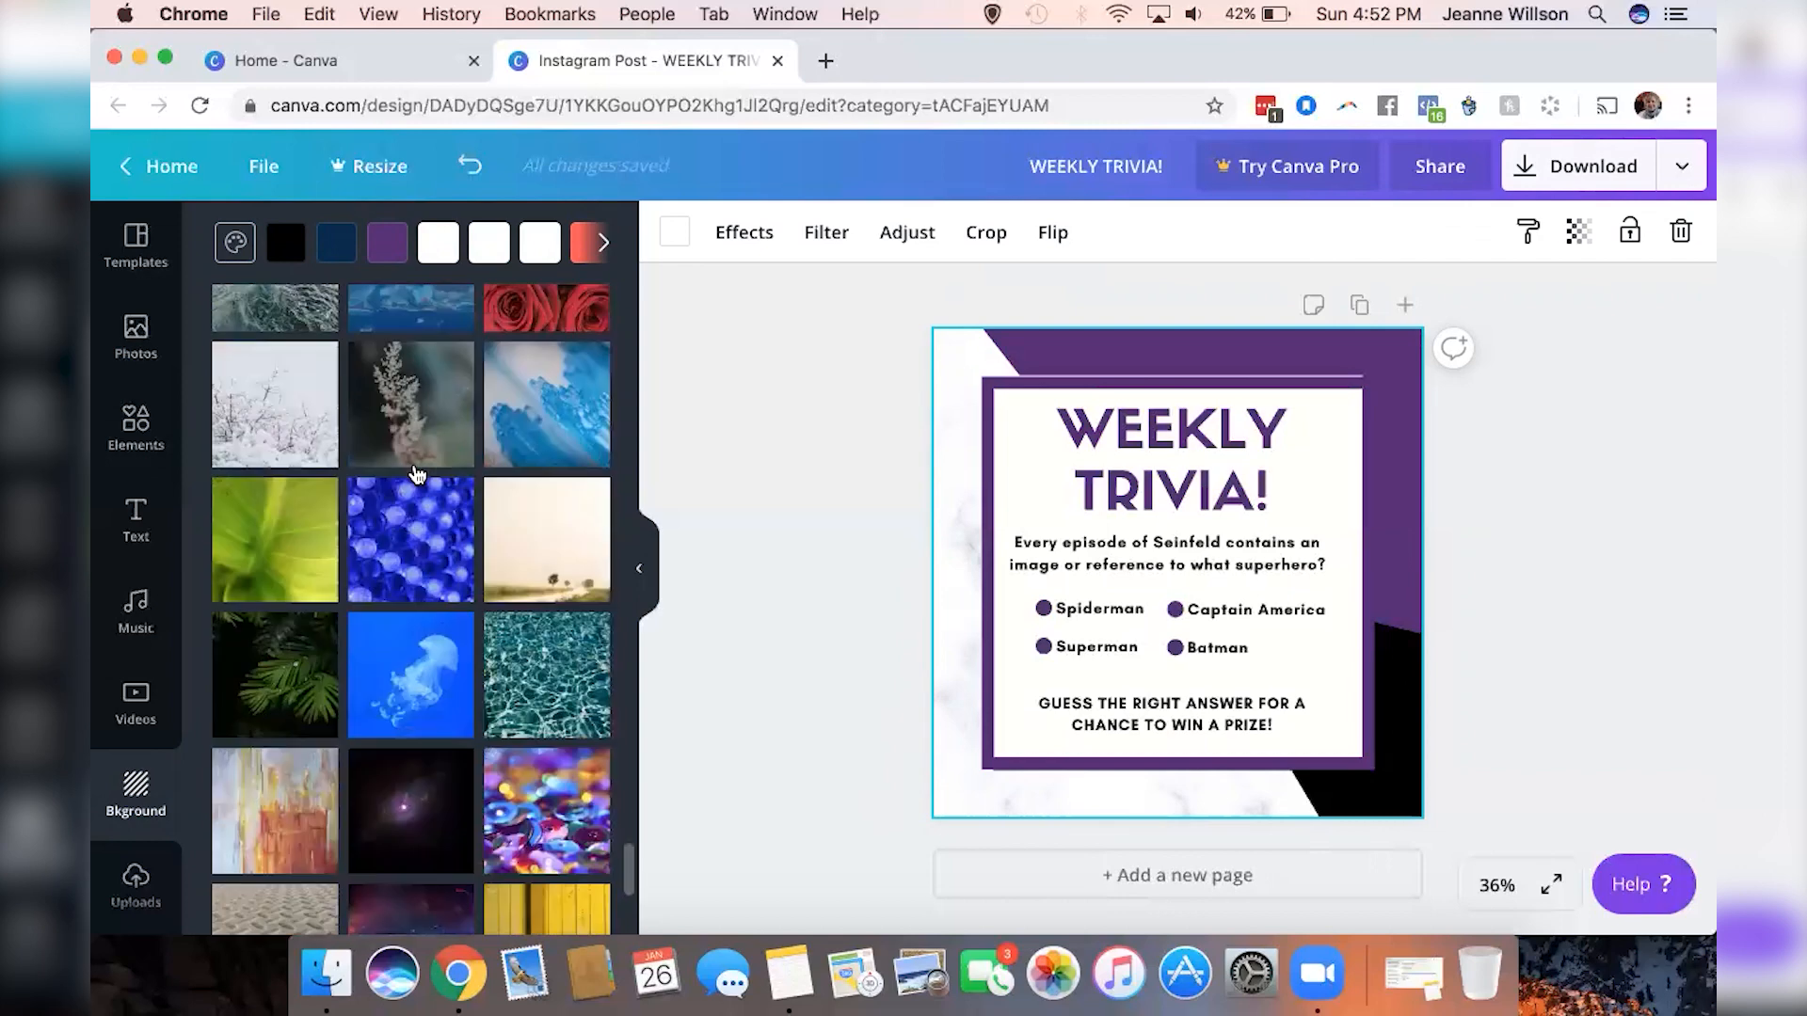
scroll(417, 474, "down", 6)
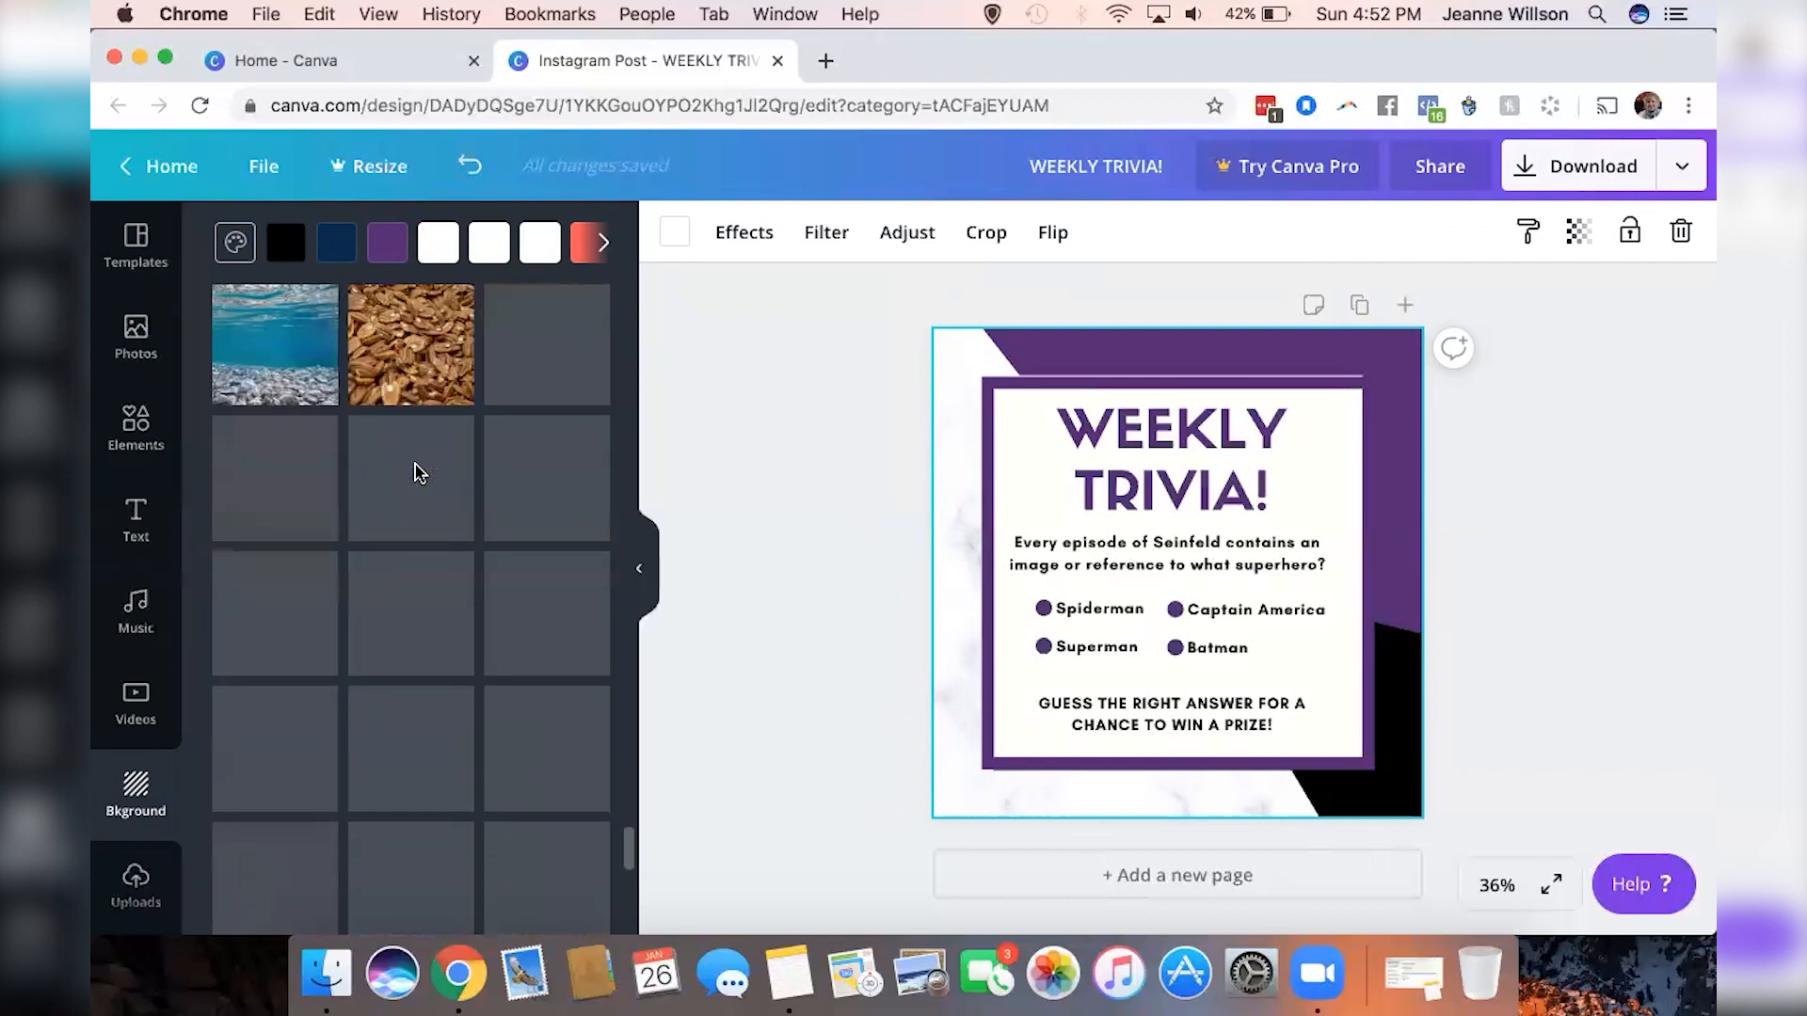
scroll(417, 474, "down", 8)
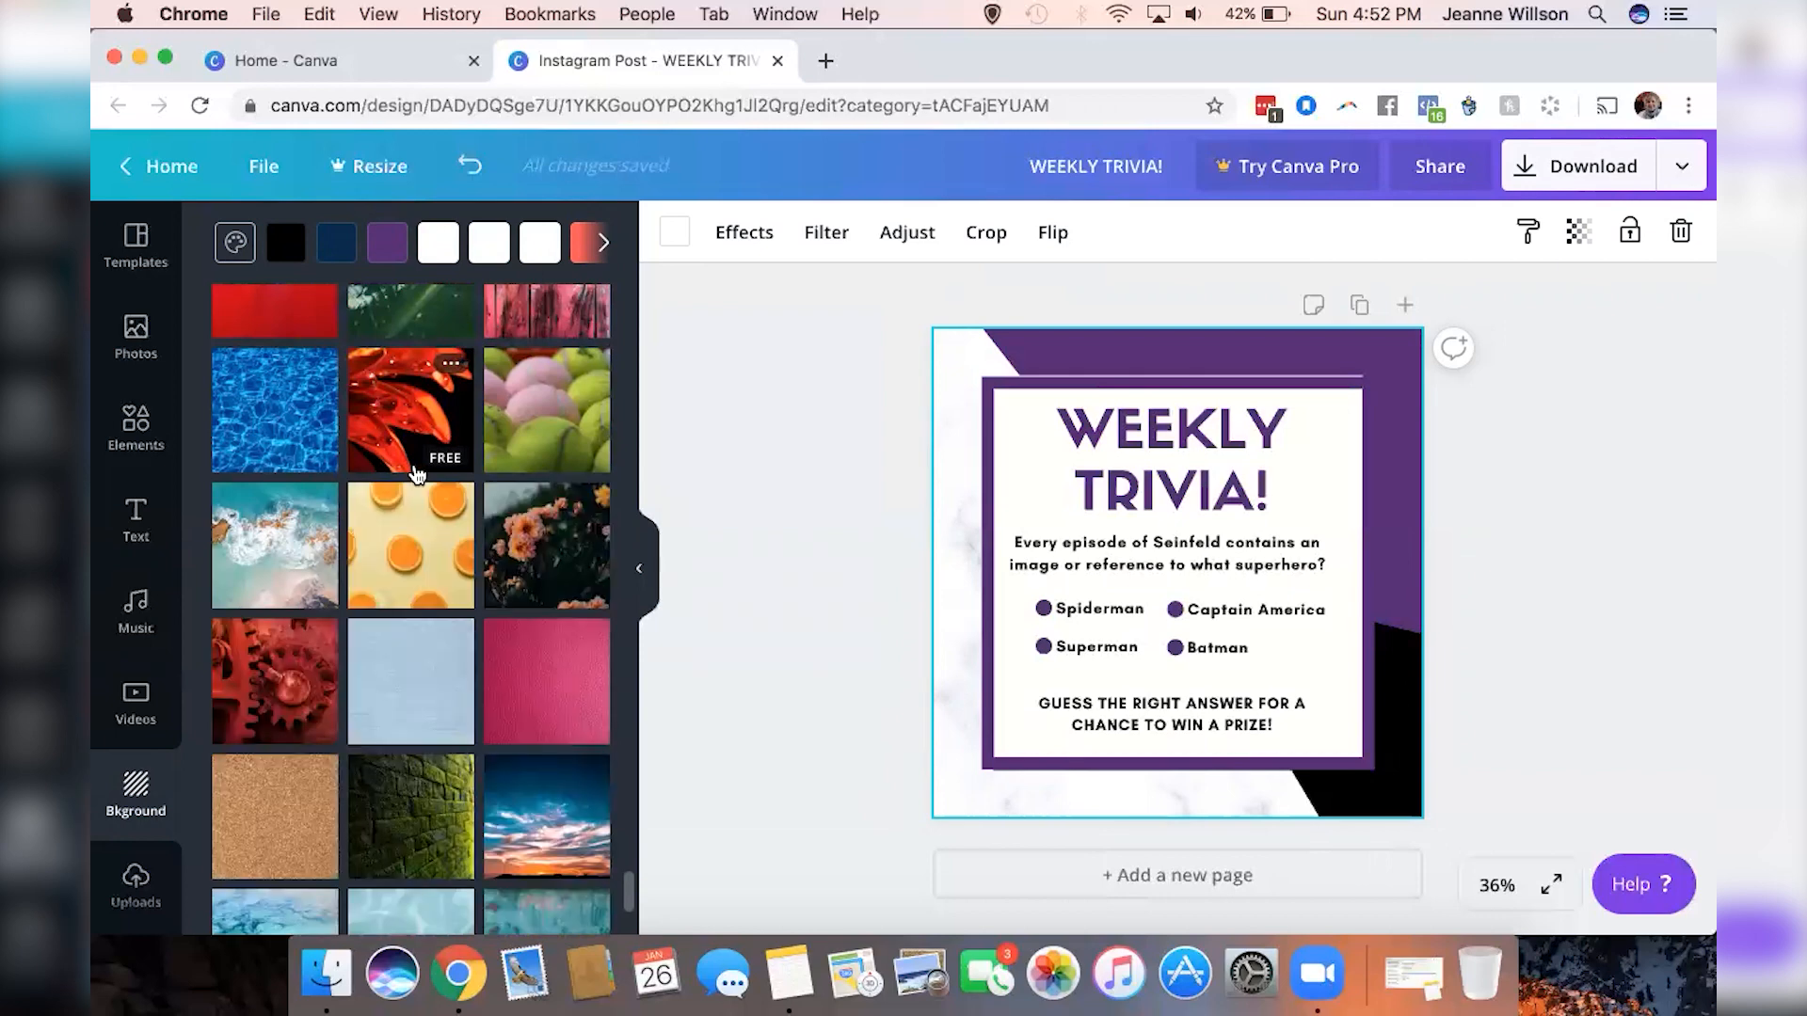
scroll(417, 473, "down", 6)
scroll(417, 474, "down", 3)
scroll(417, 474, "down", 5)
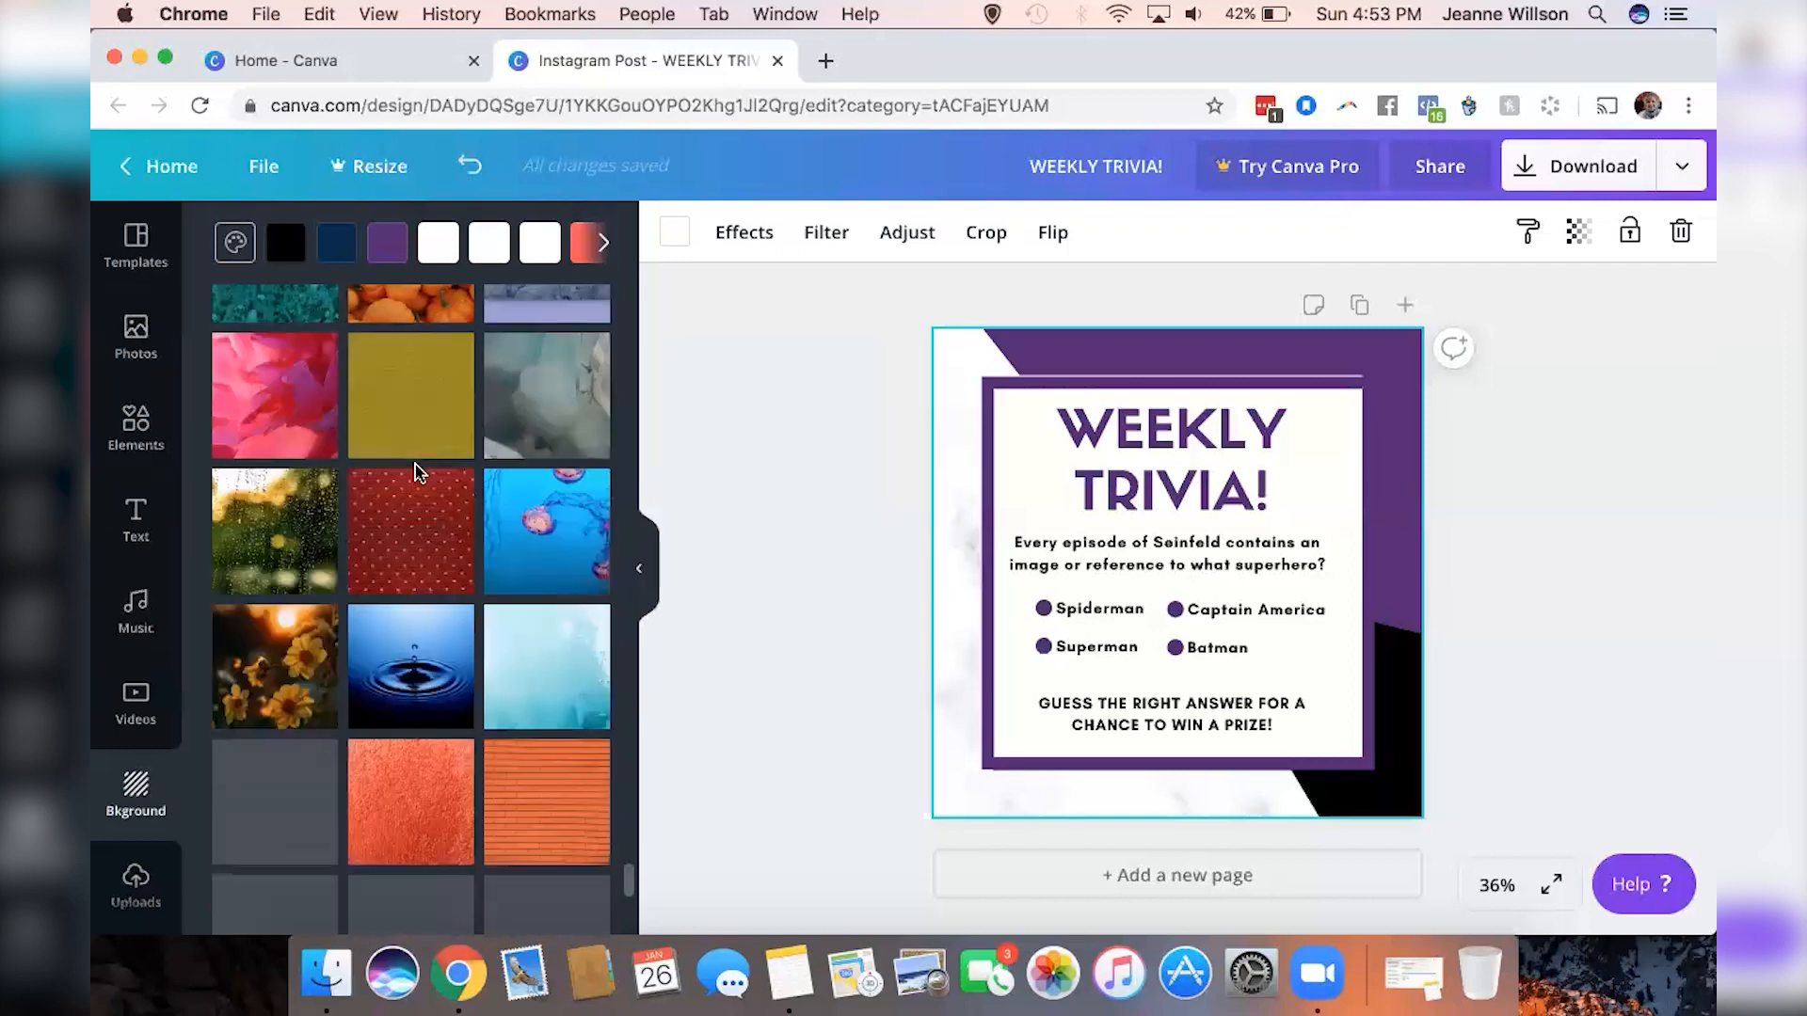
scroll(417, 474, "up", 6)
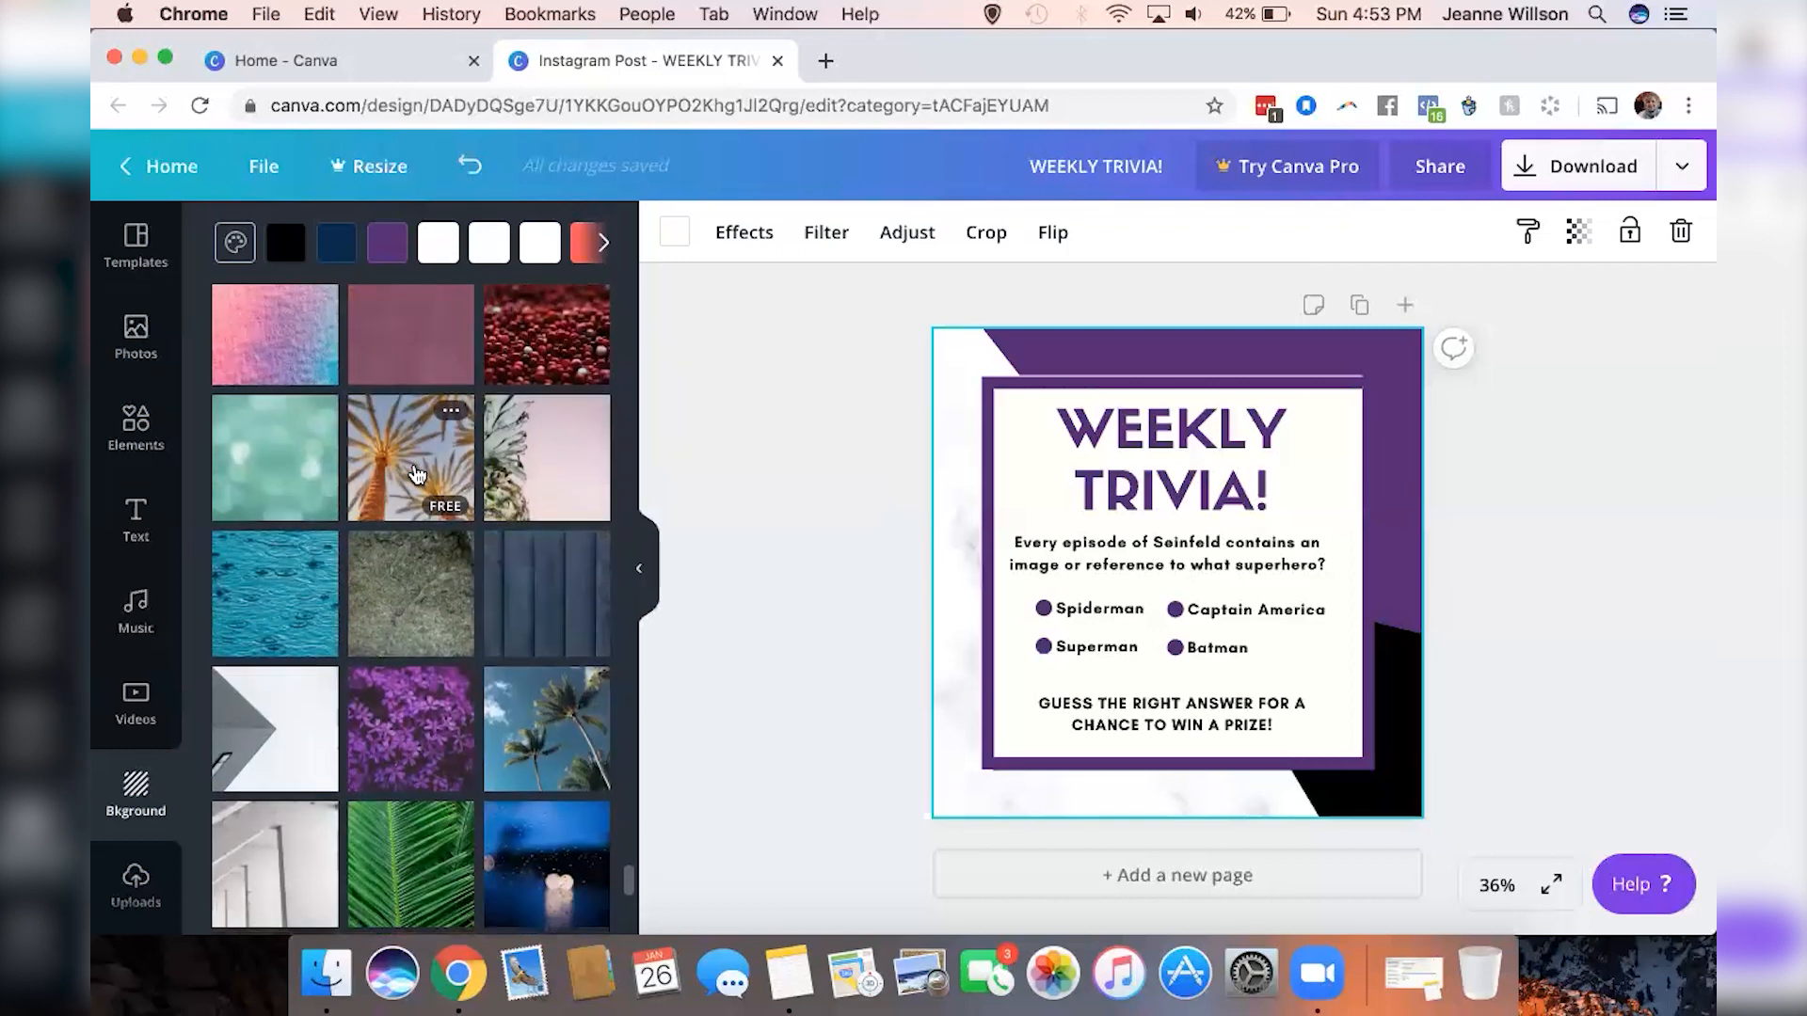
scroll(417, 473, "down", 6)
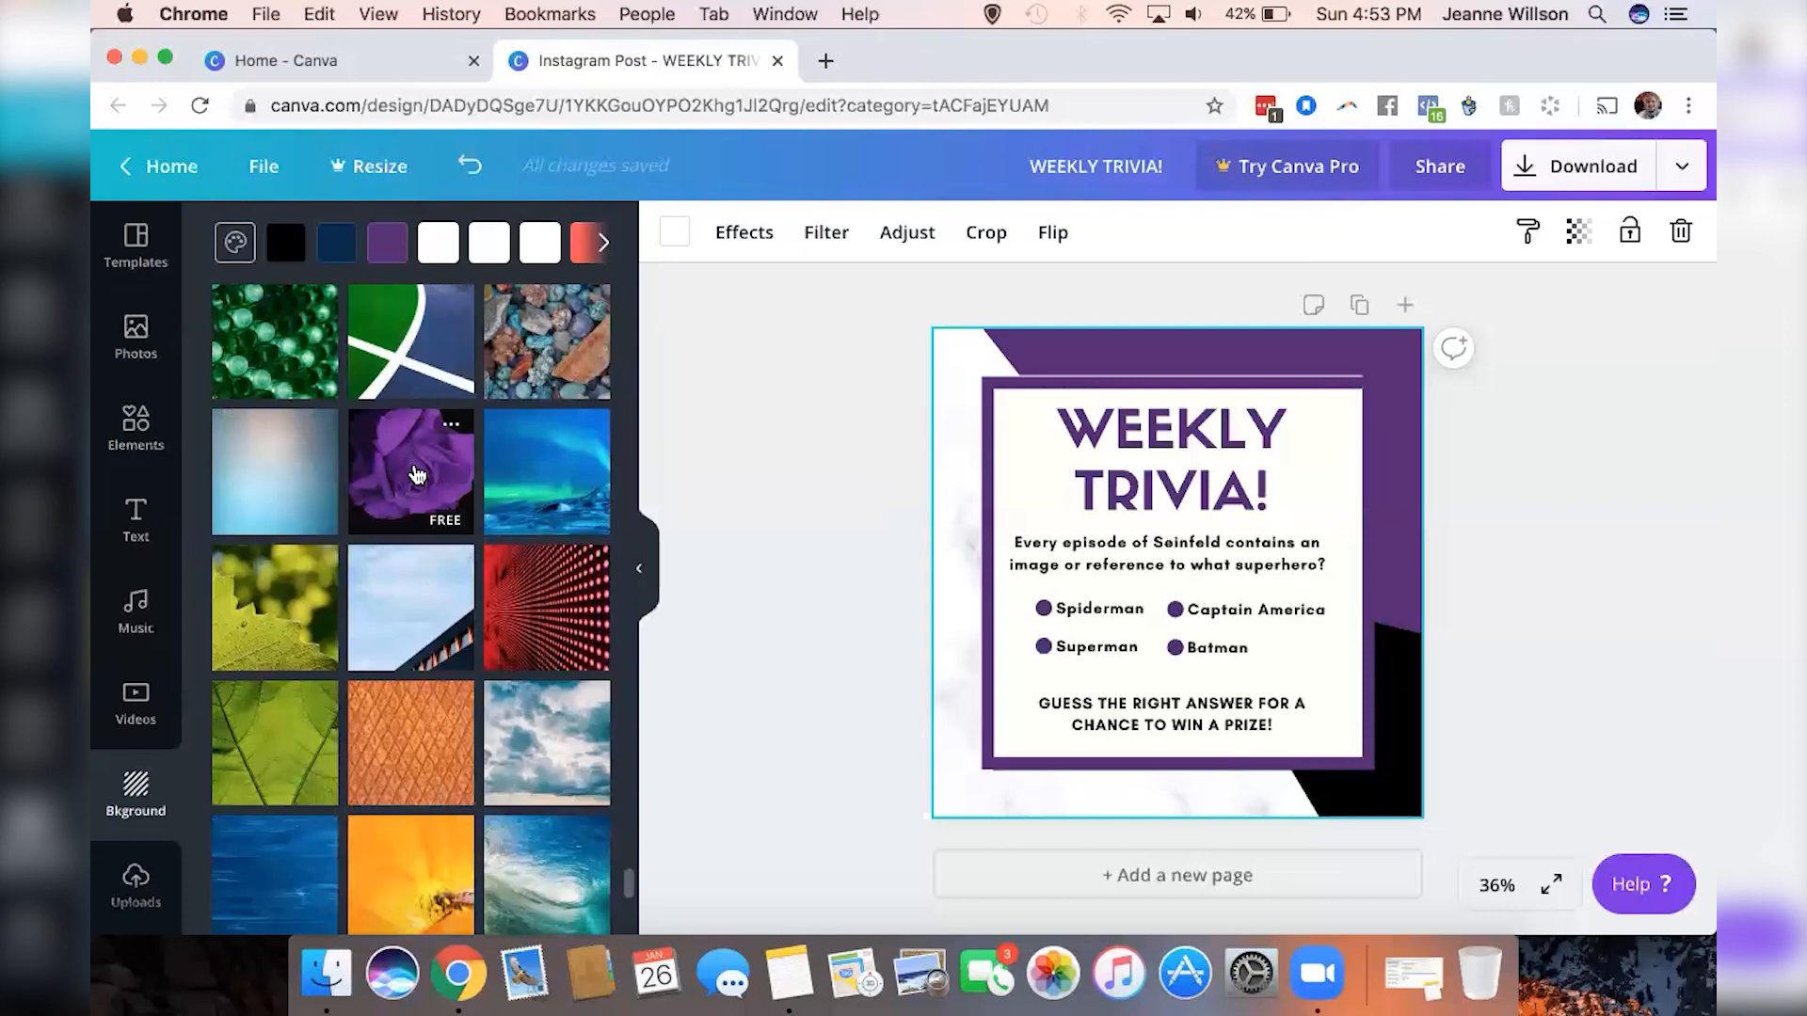
scroll(417, 474, "down", 5)
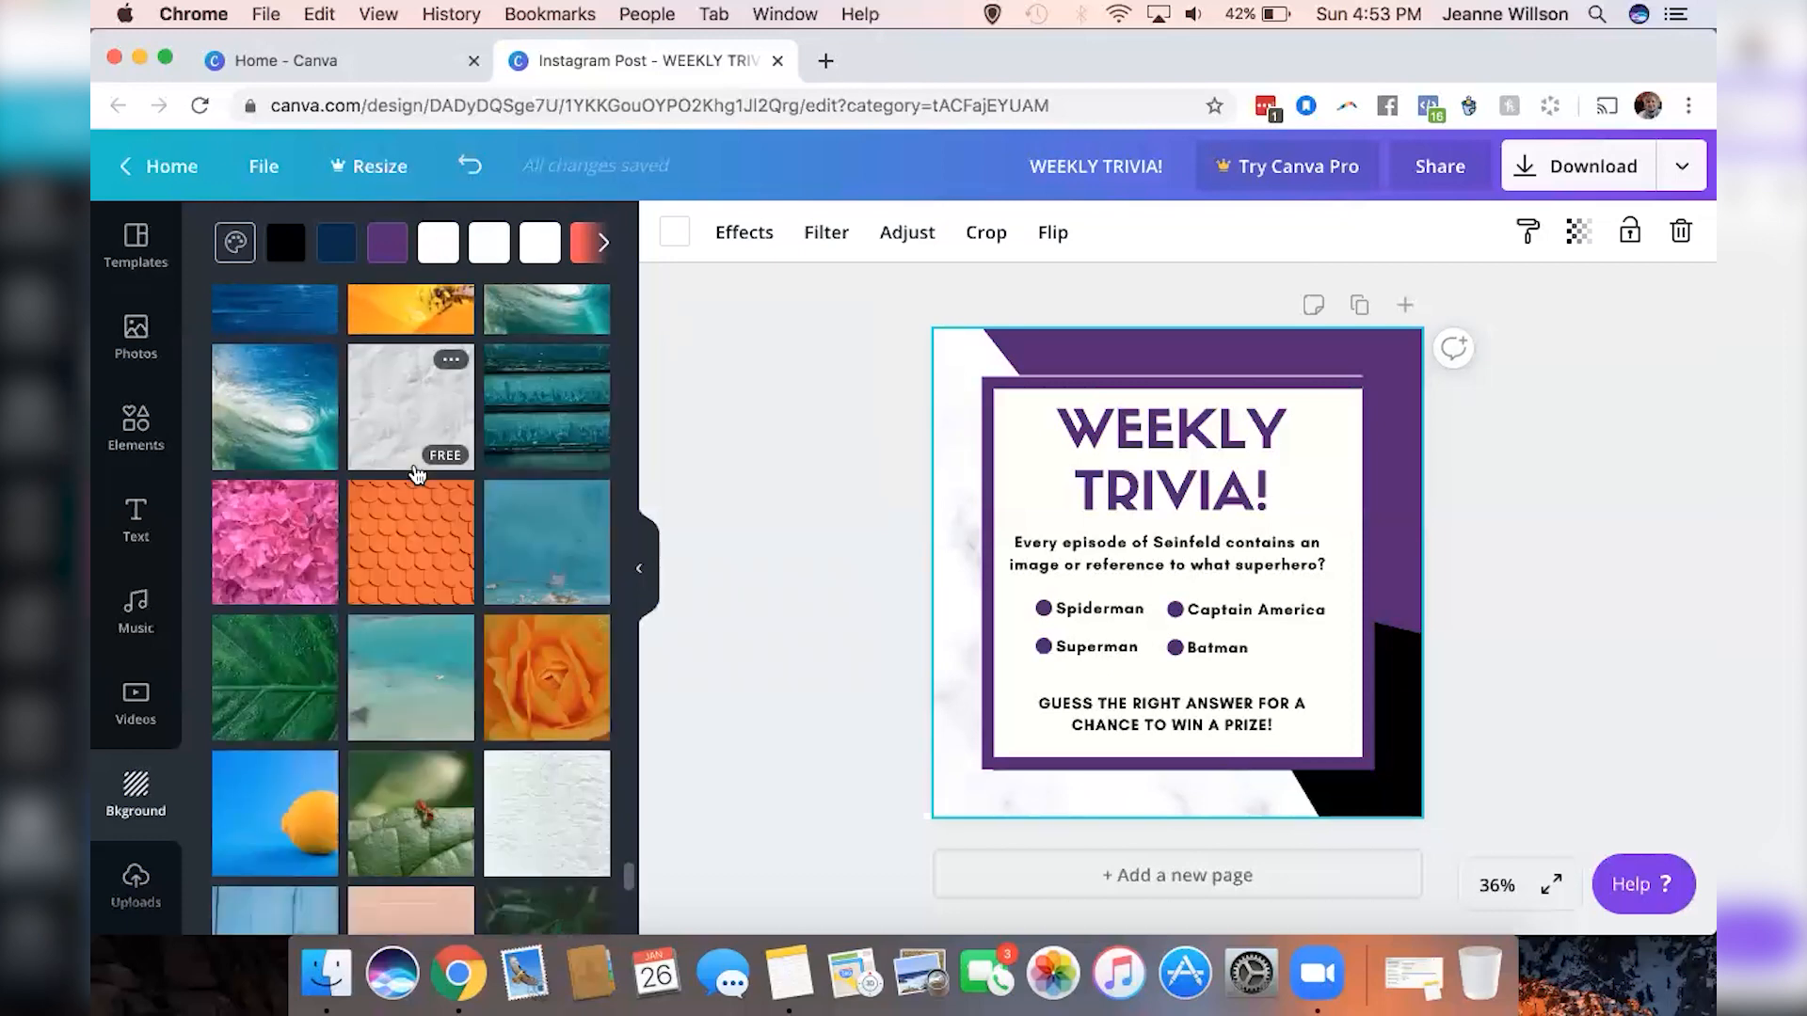
scroll(417, 473, "down", 2)
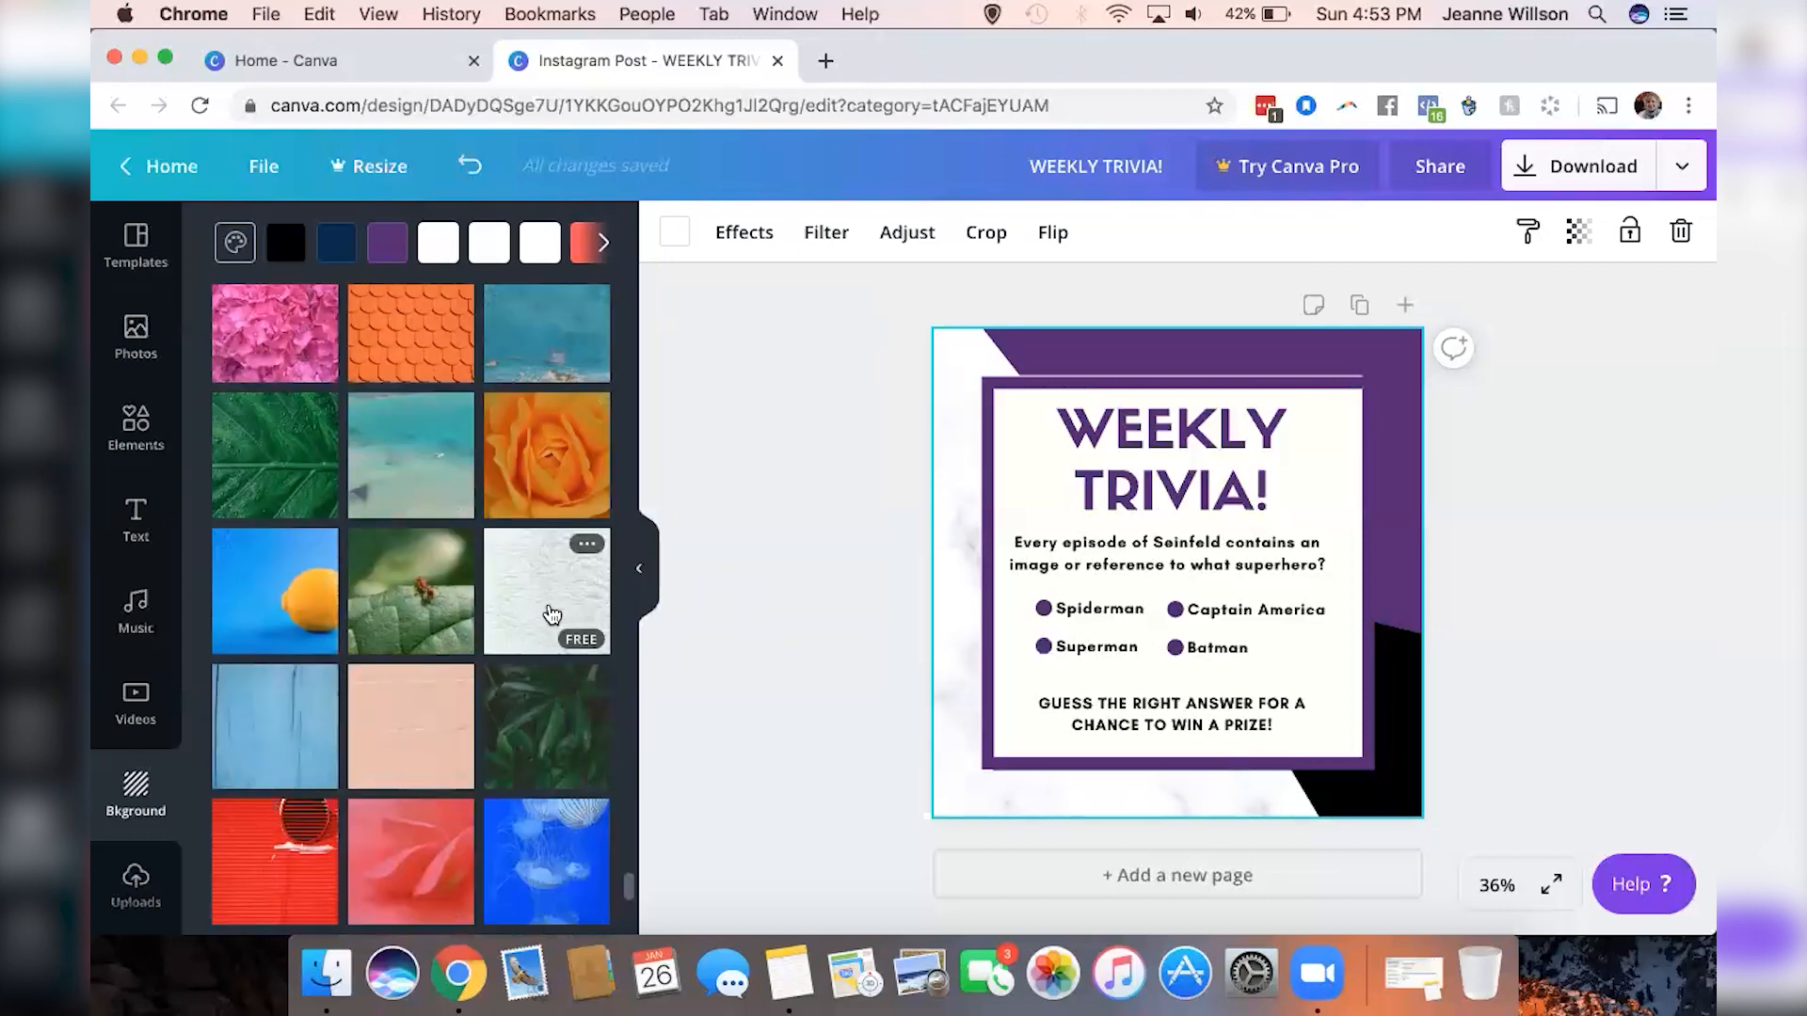
left_click(551, 614)
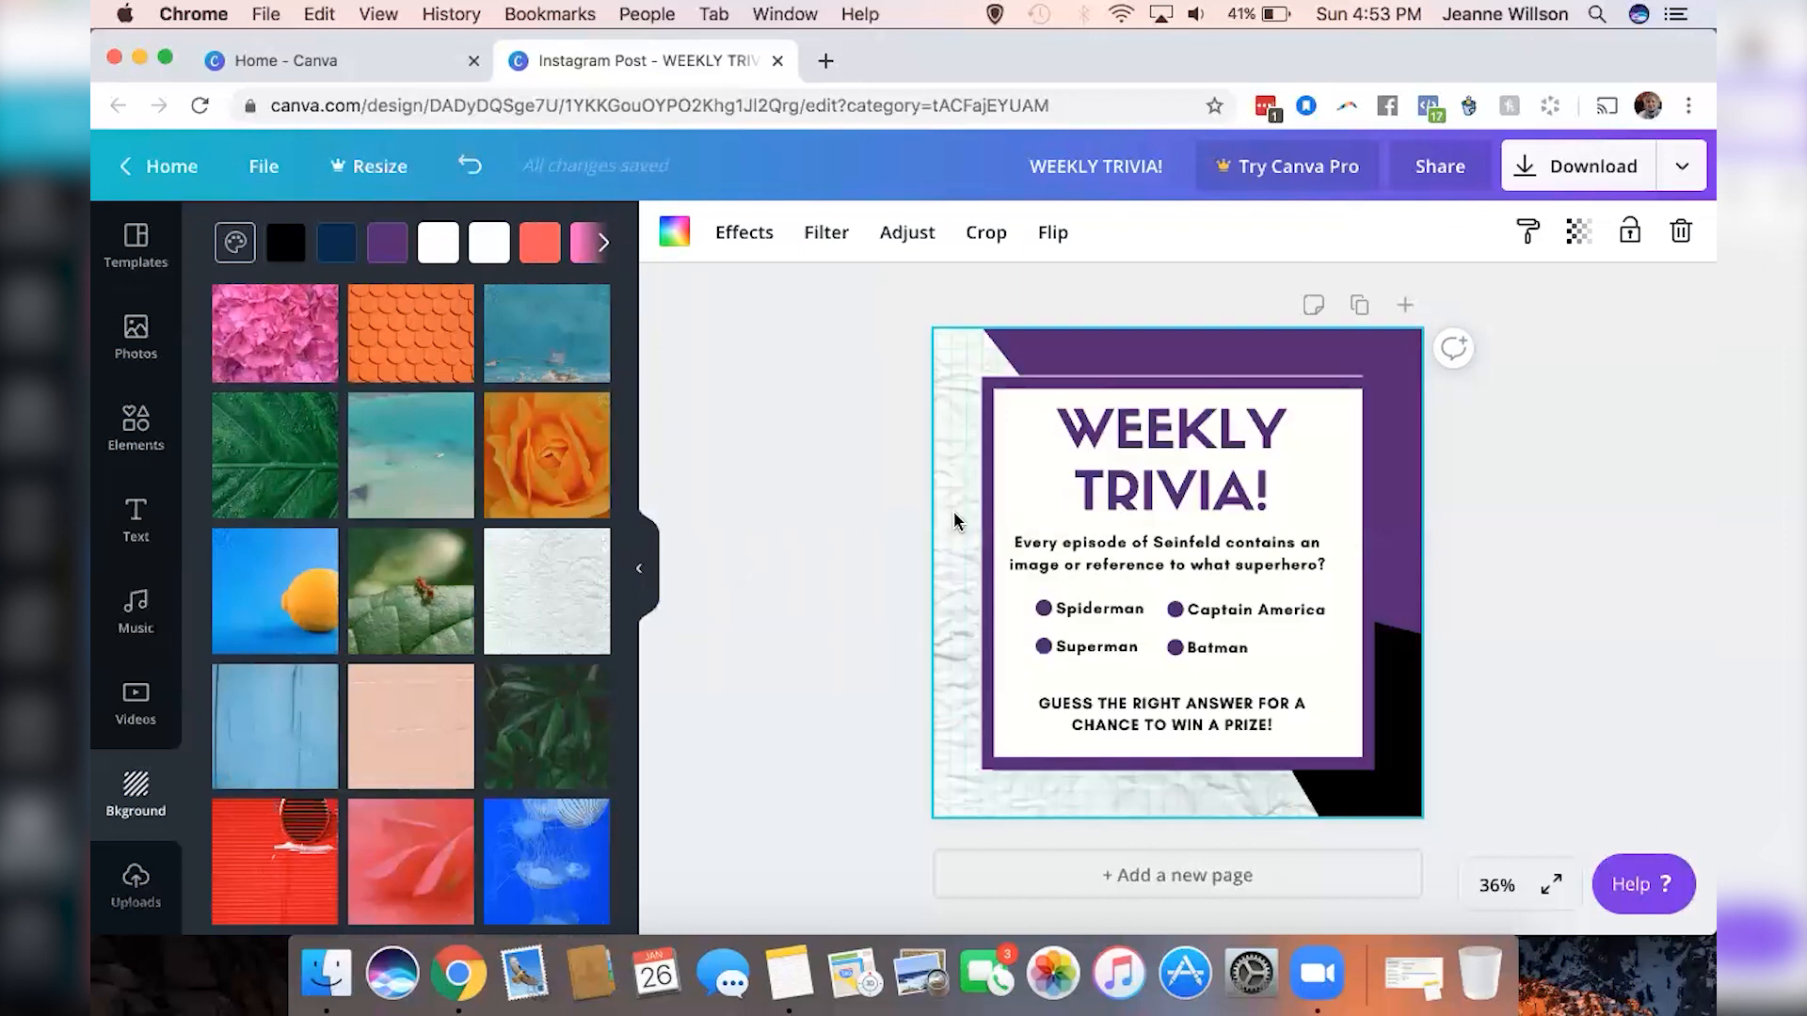
left_click(470, 168)
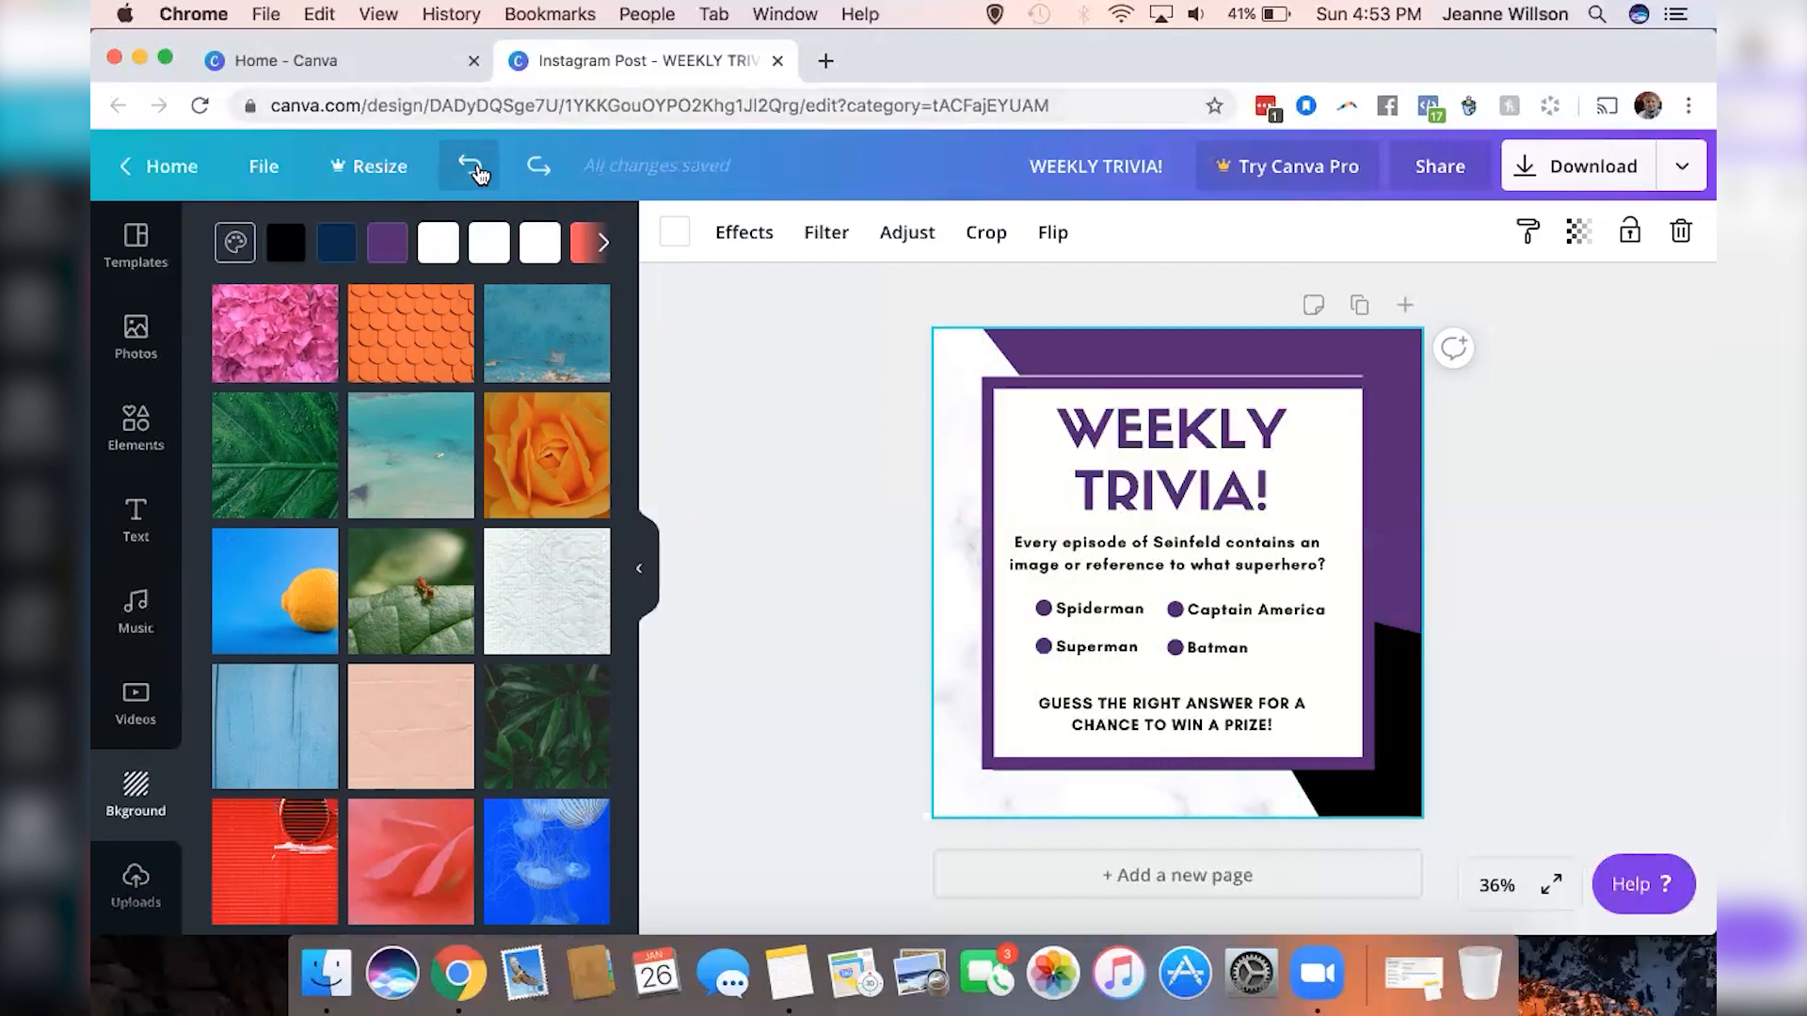
left_click(840, 402)
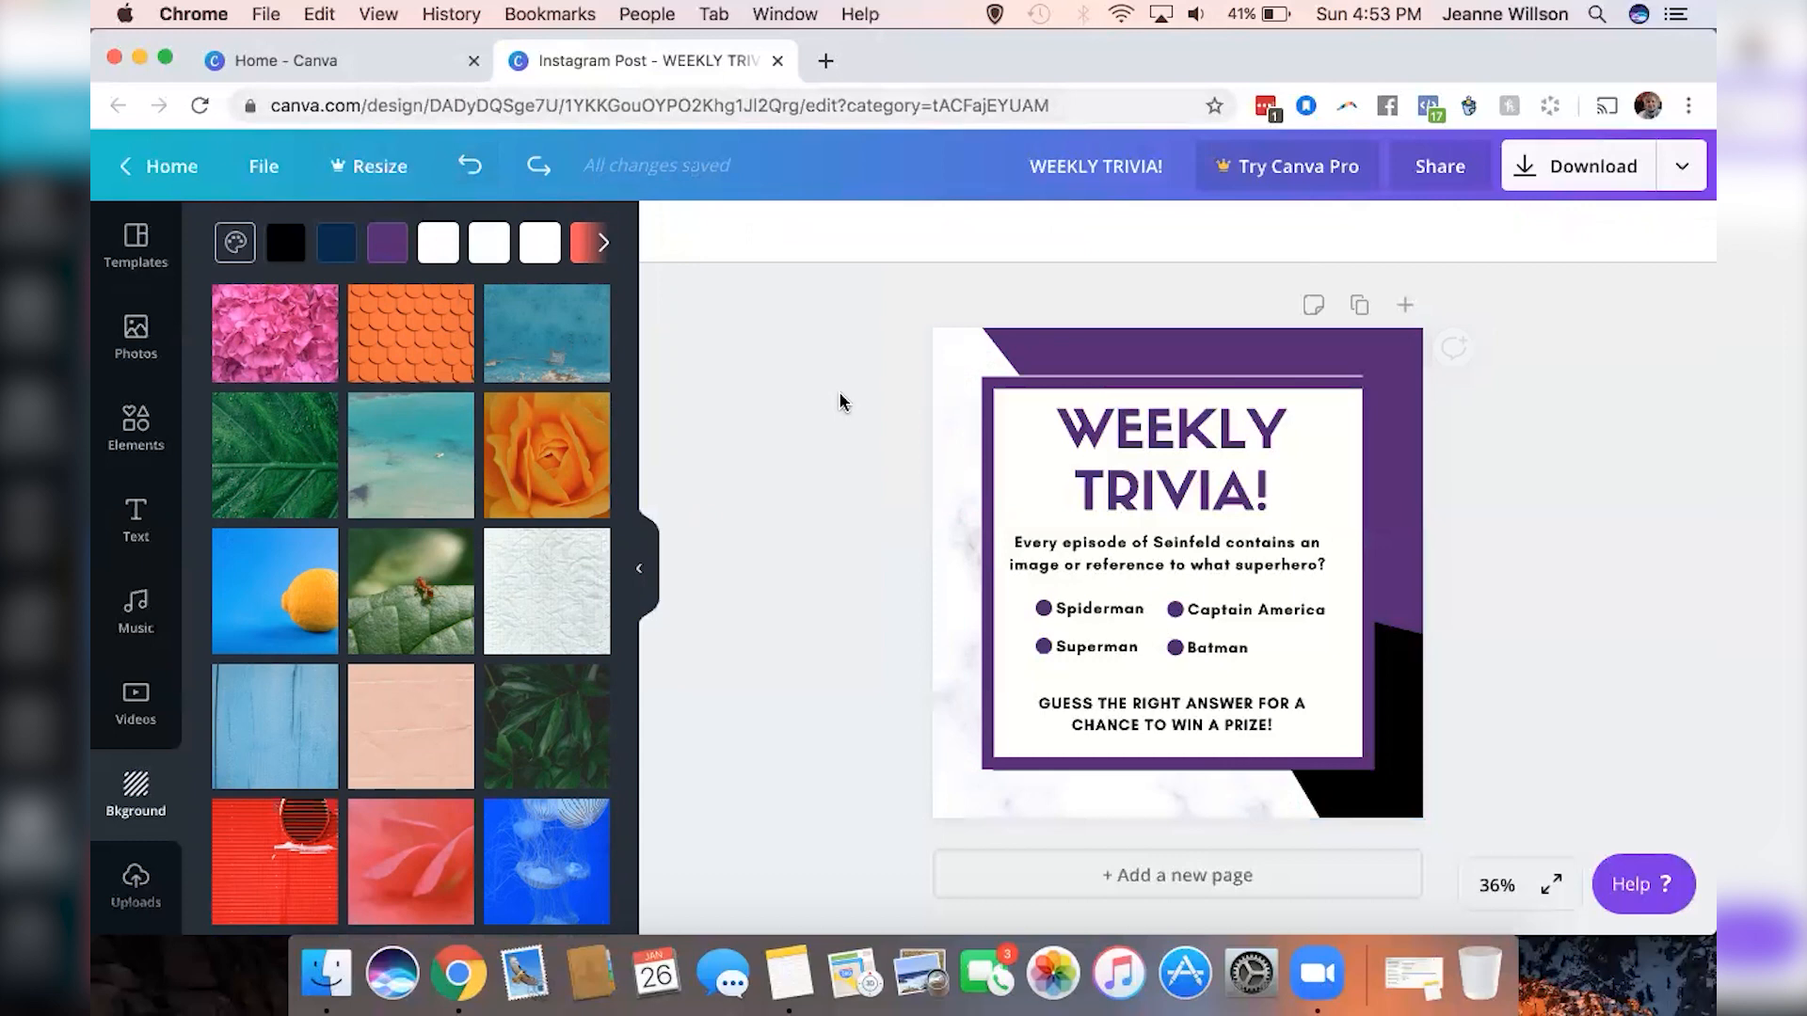
Review the download file types and download the finished design as a PNG
left_click(1584, 178)
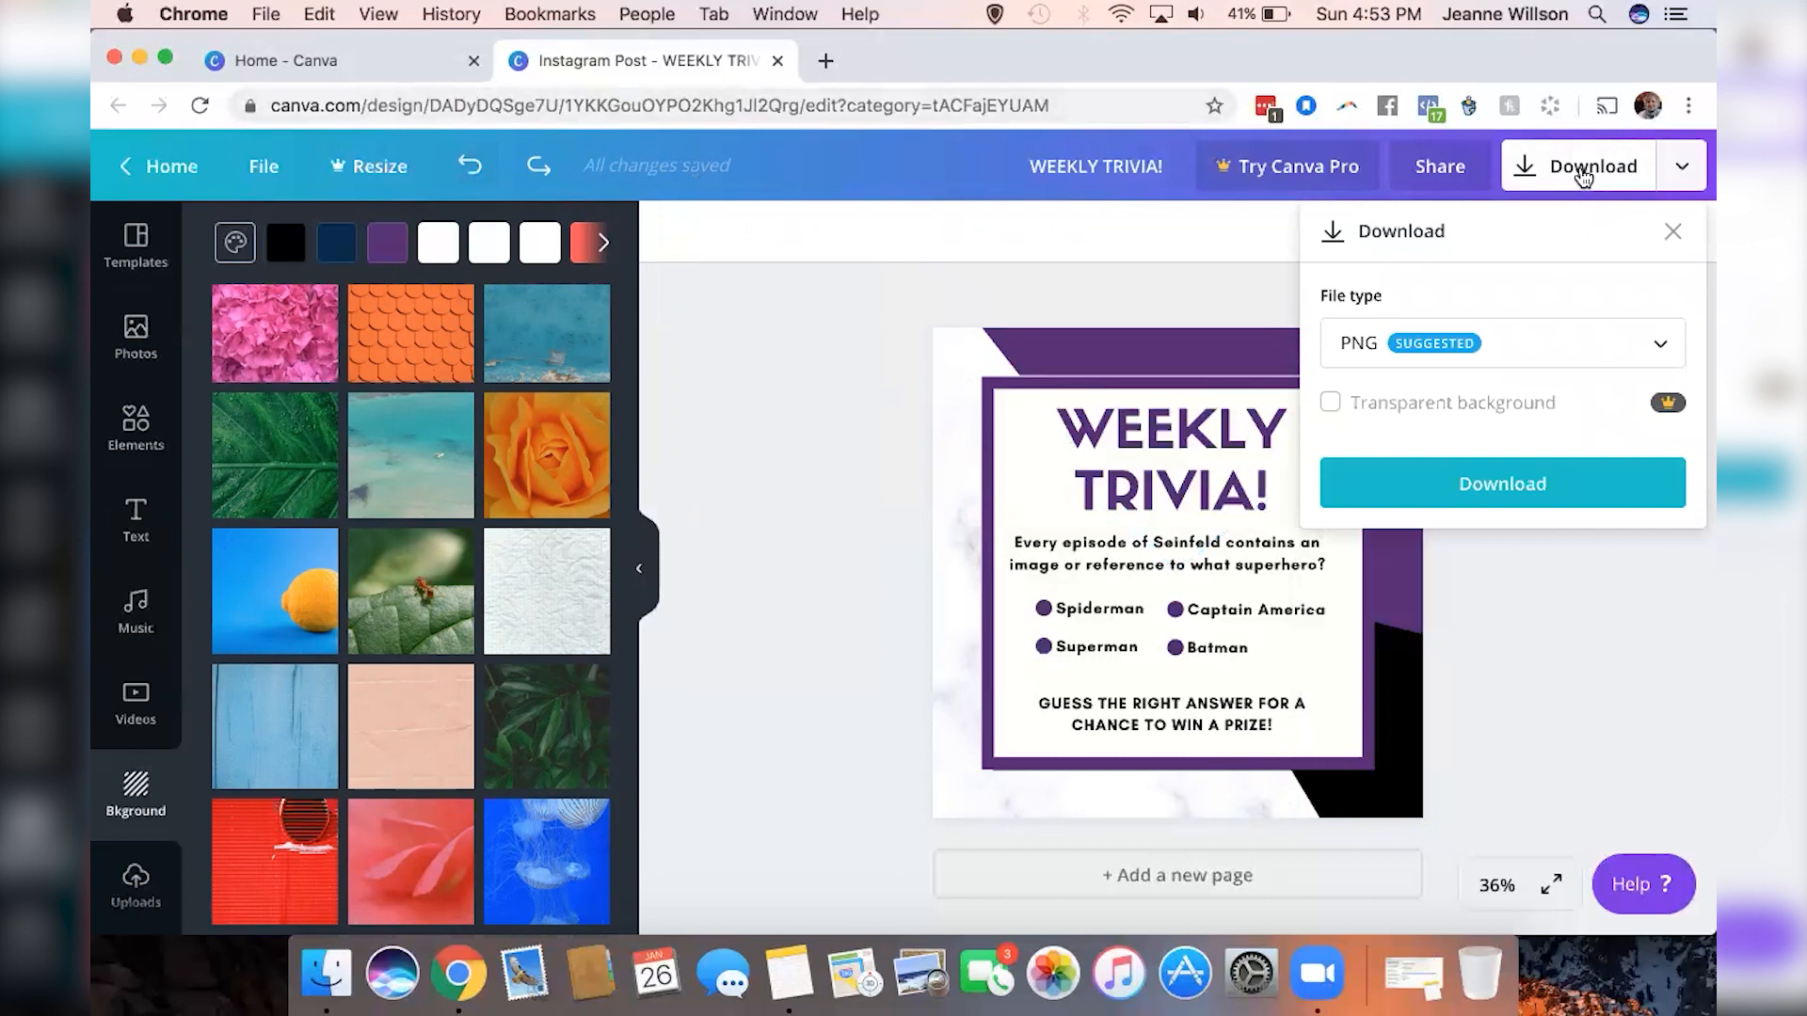
left_click(1351, 354)
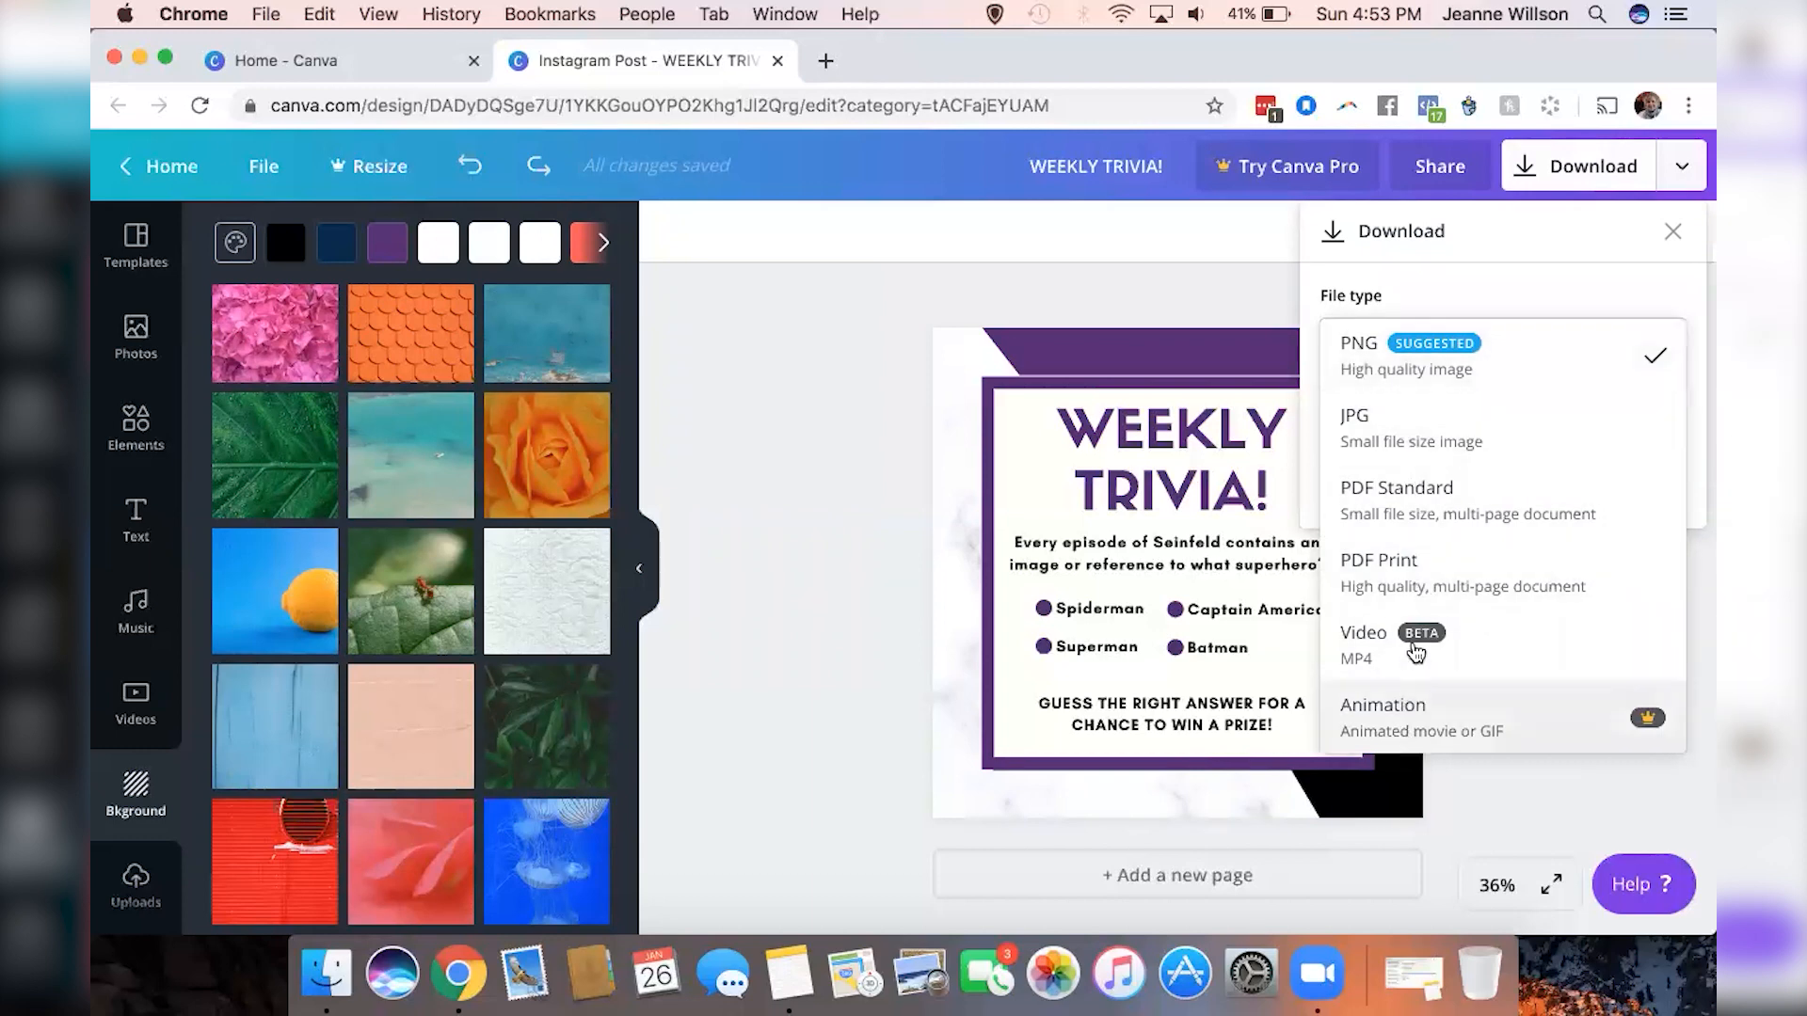
left_click(1514, 357)
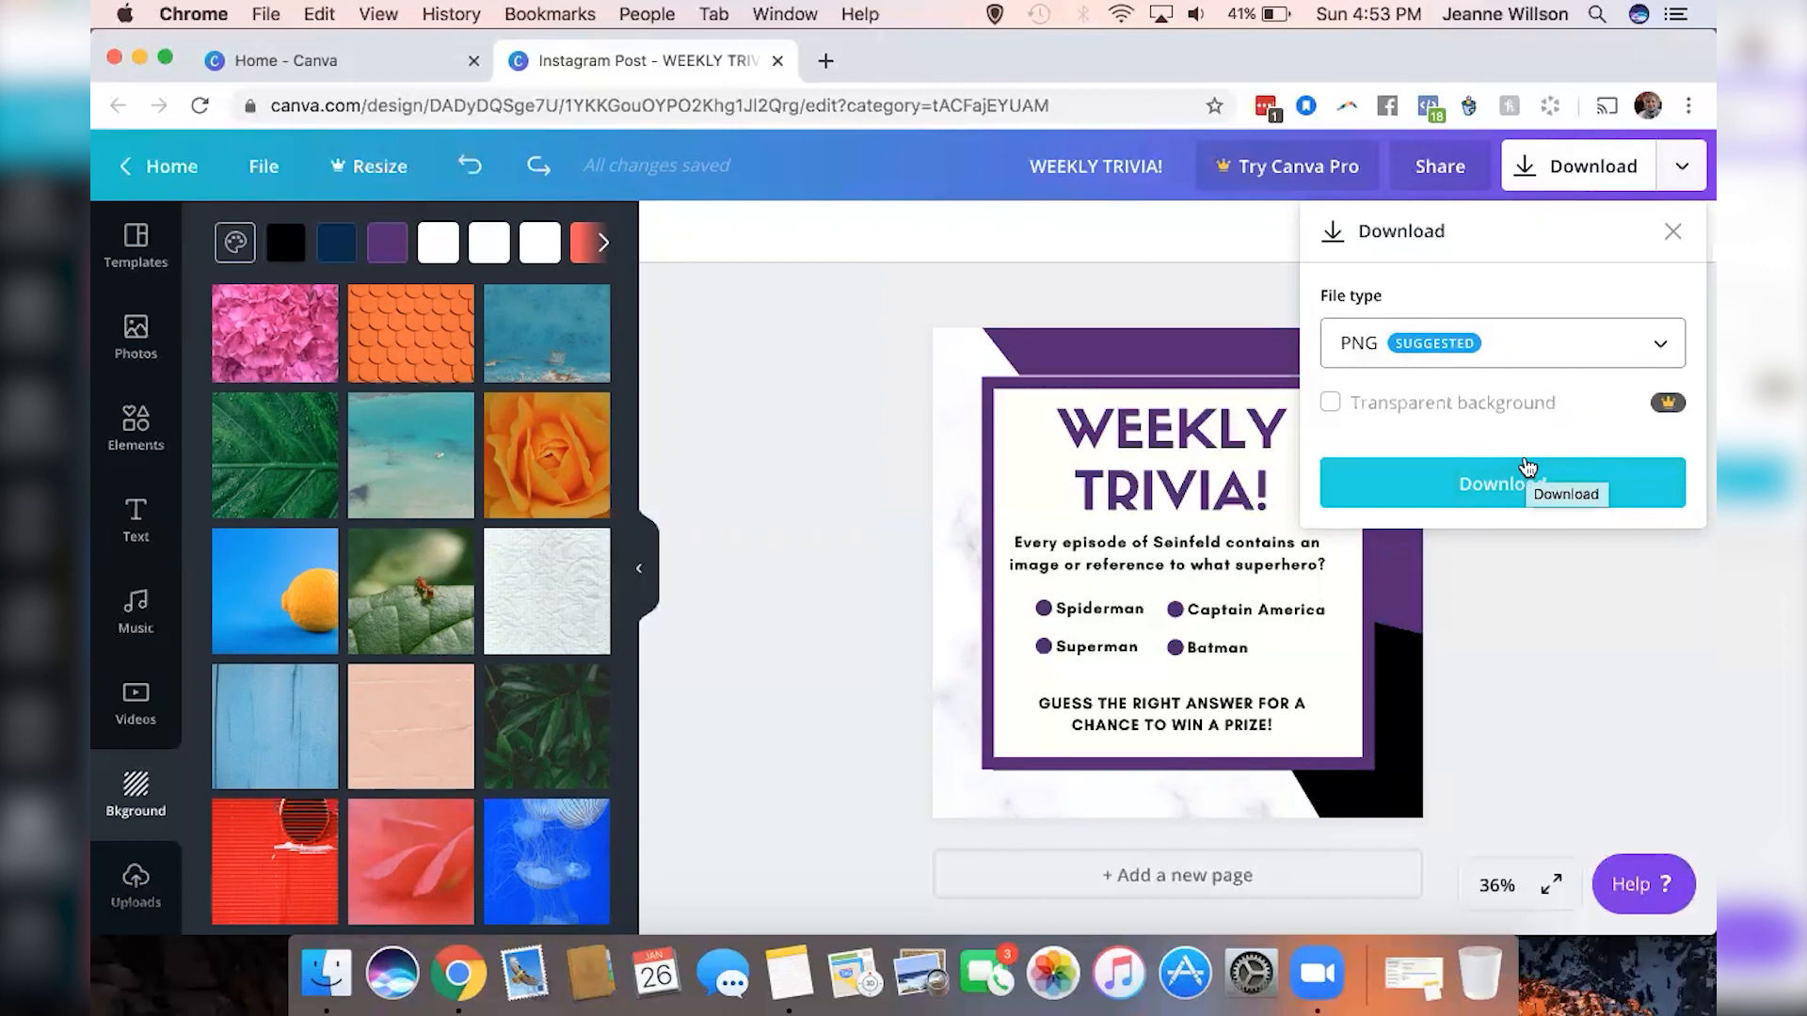
left_click(1502, 485)
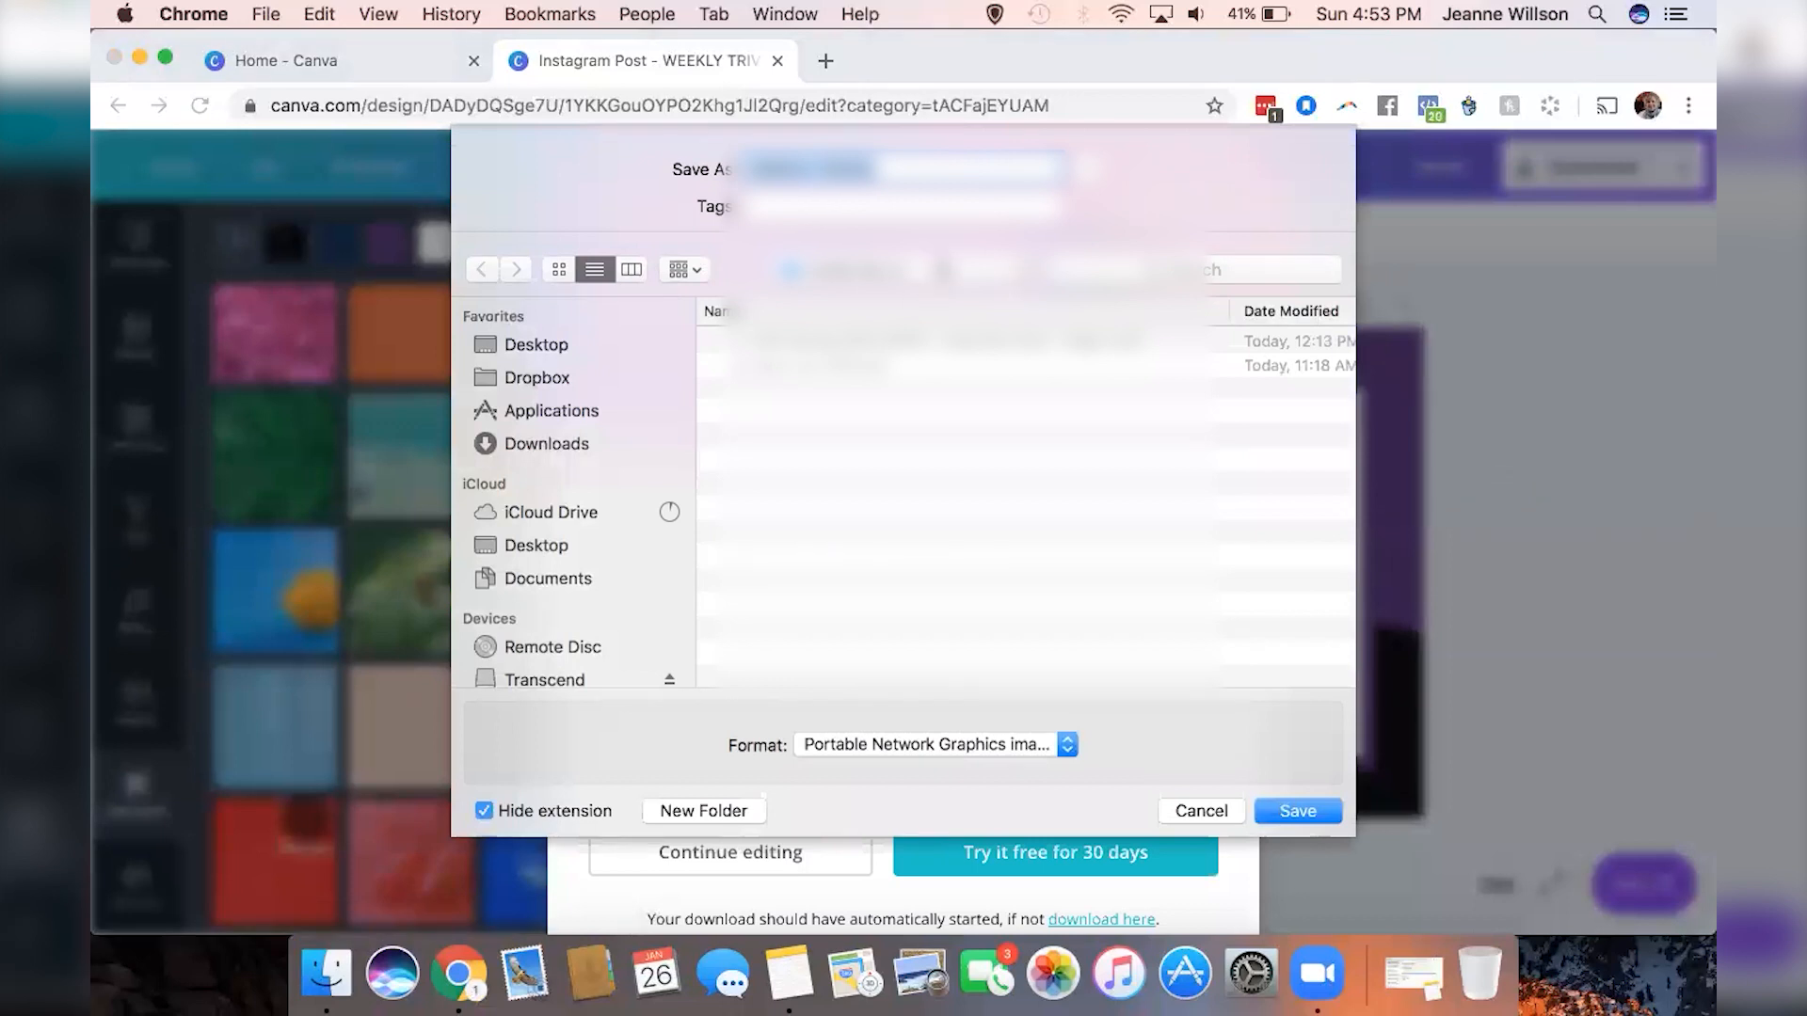
Choose another save location, create a new folder there for the PNG, save it and dismiss the Canva Pro trial offer
left_click(944, 270)
left_click(936, 303)
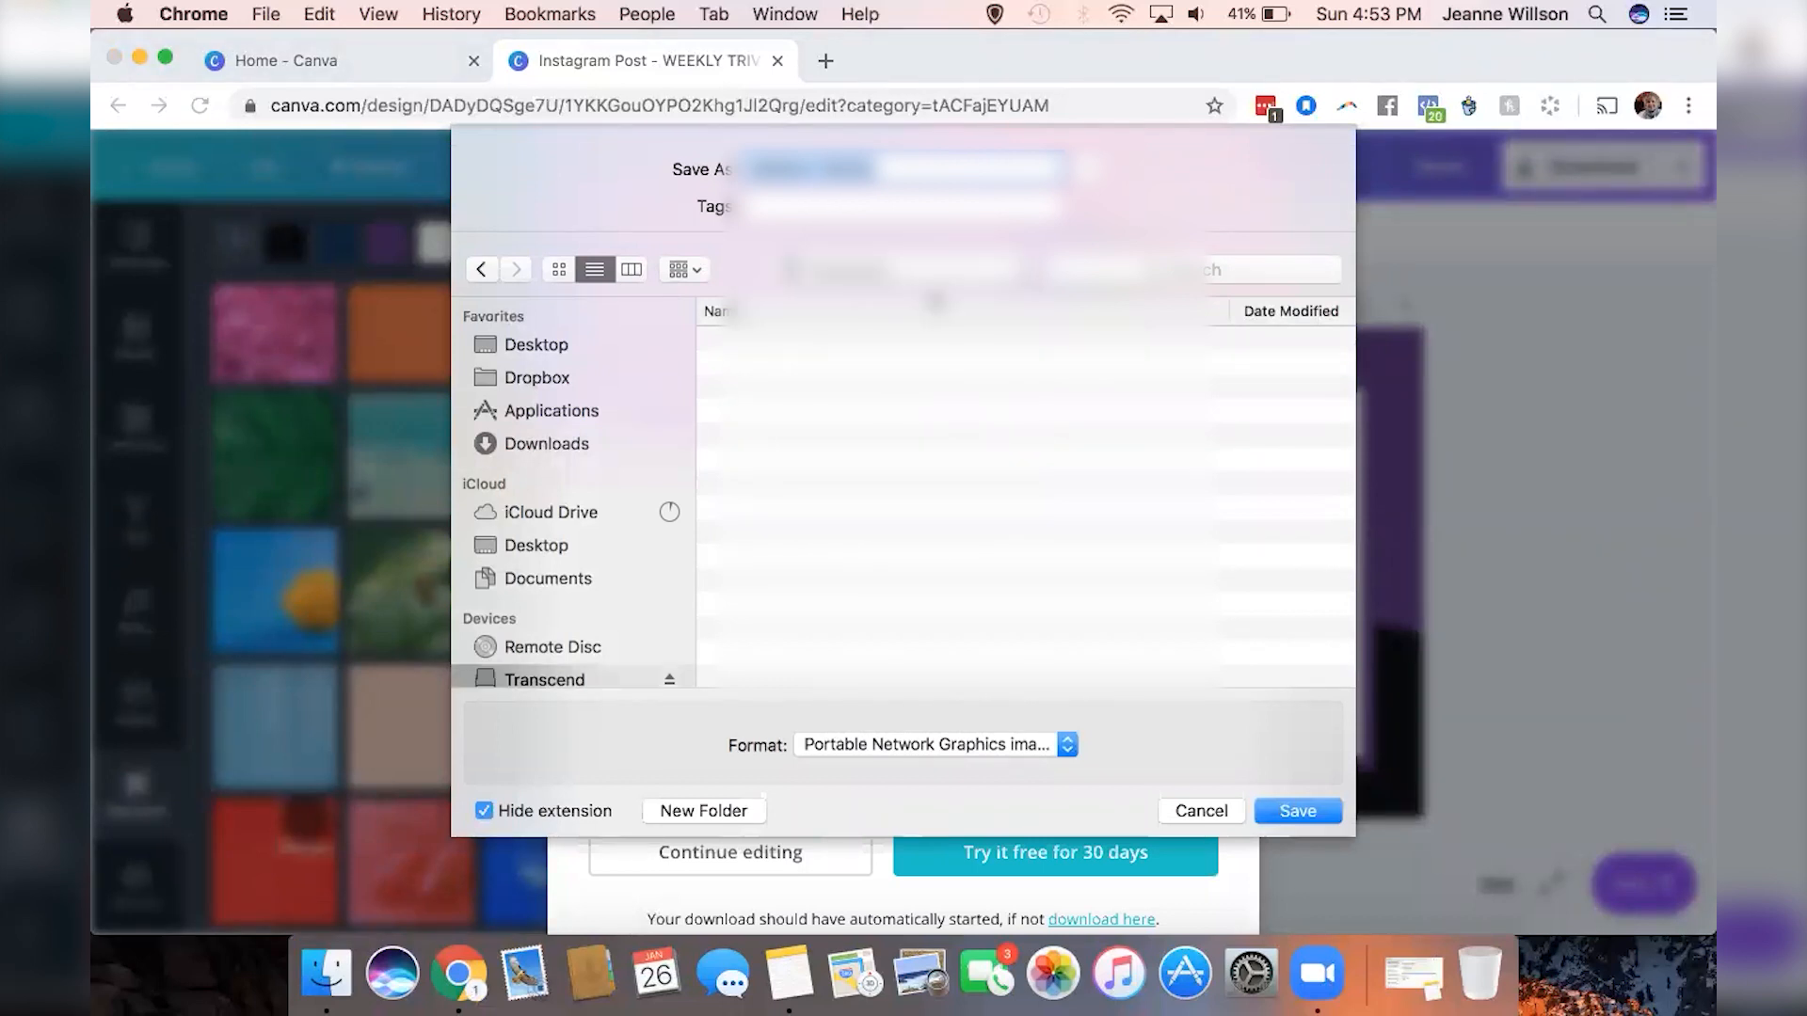
left_click(732, 808)
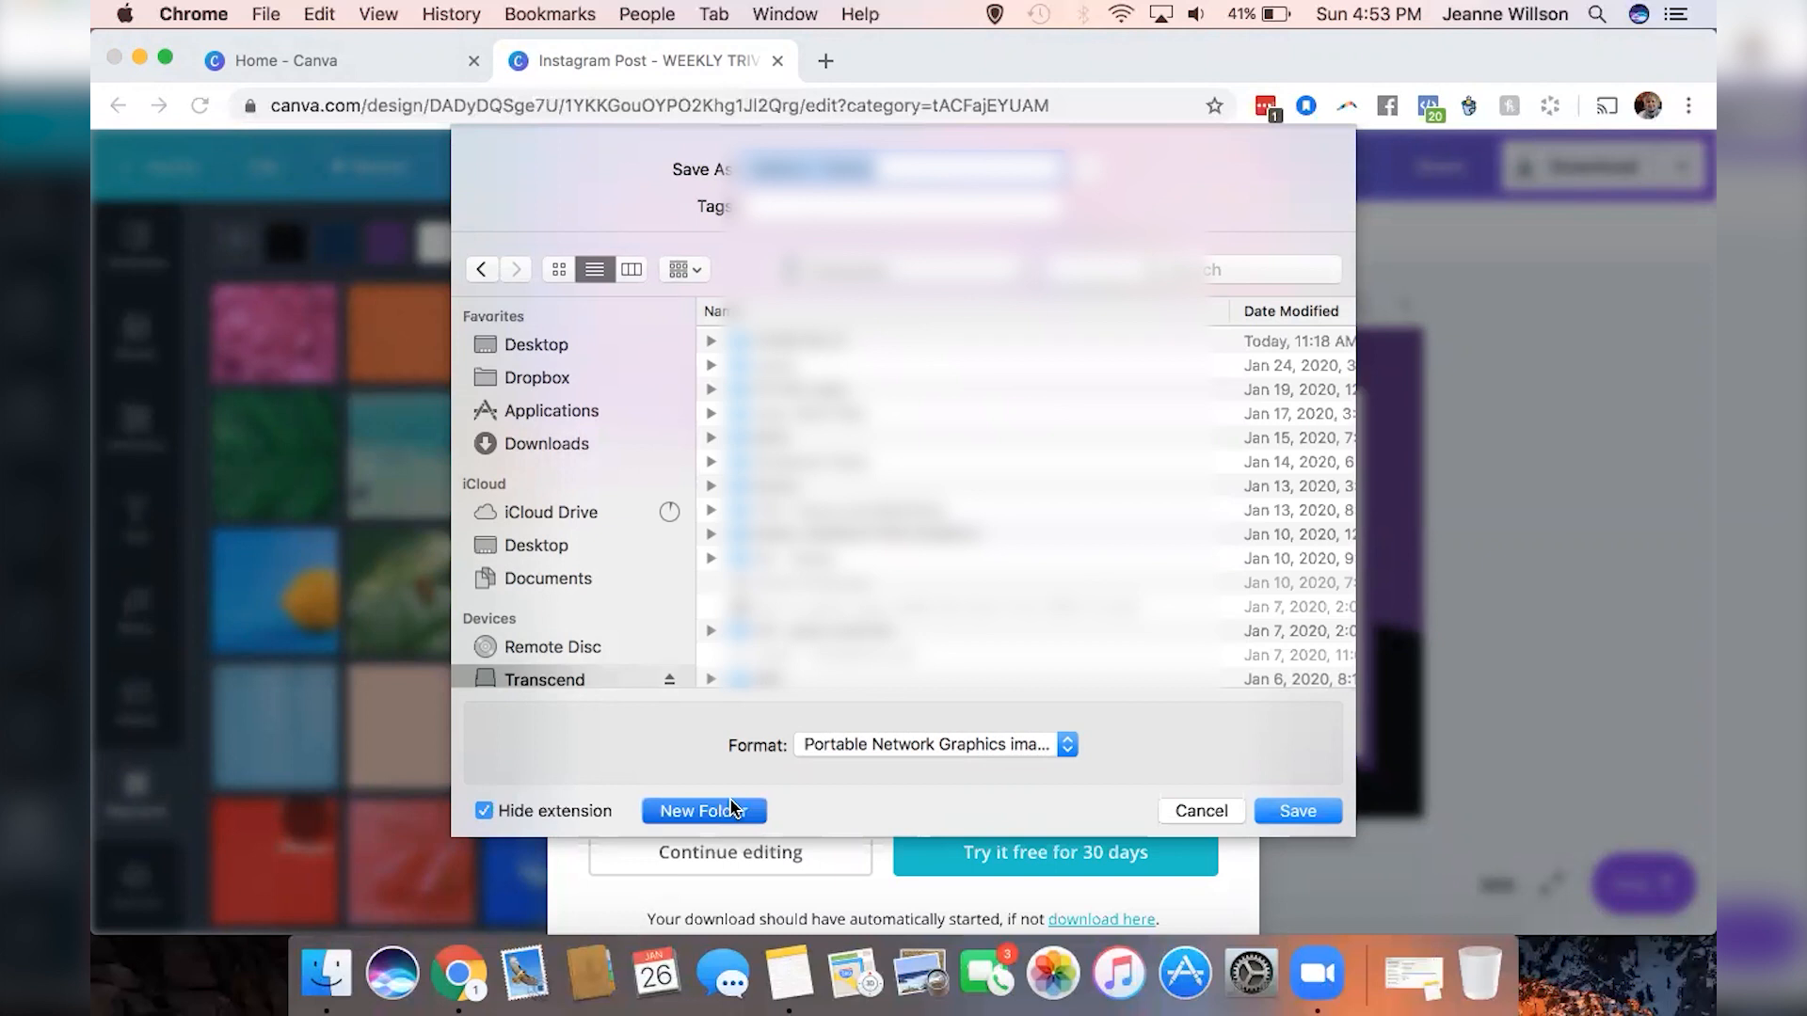
type("Triv")
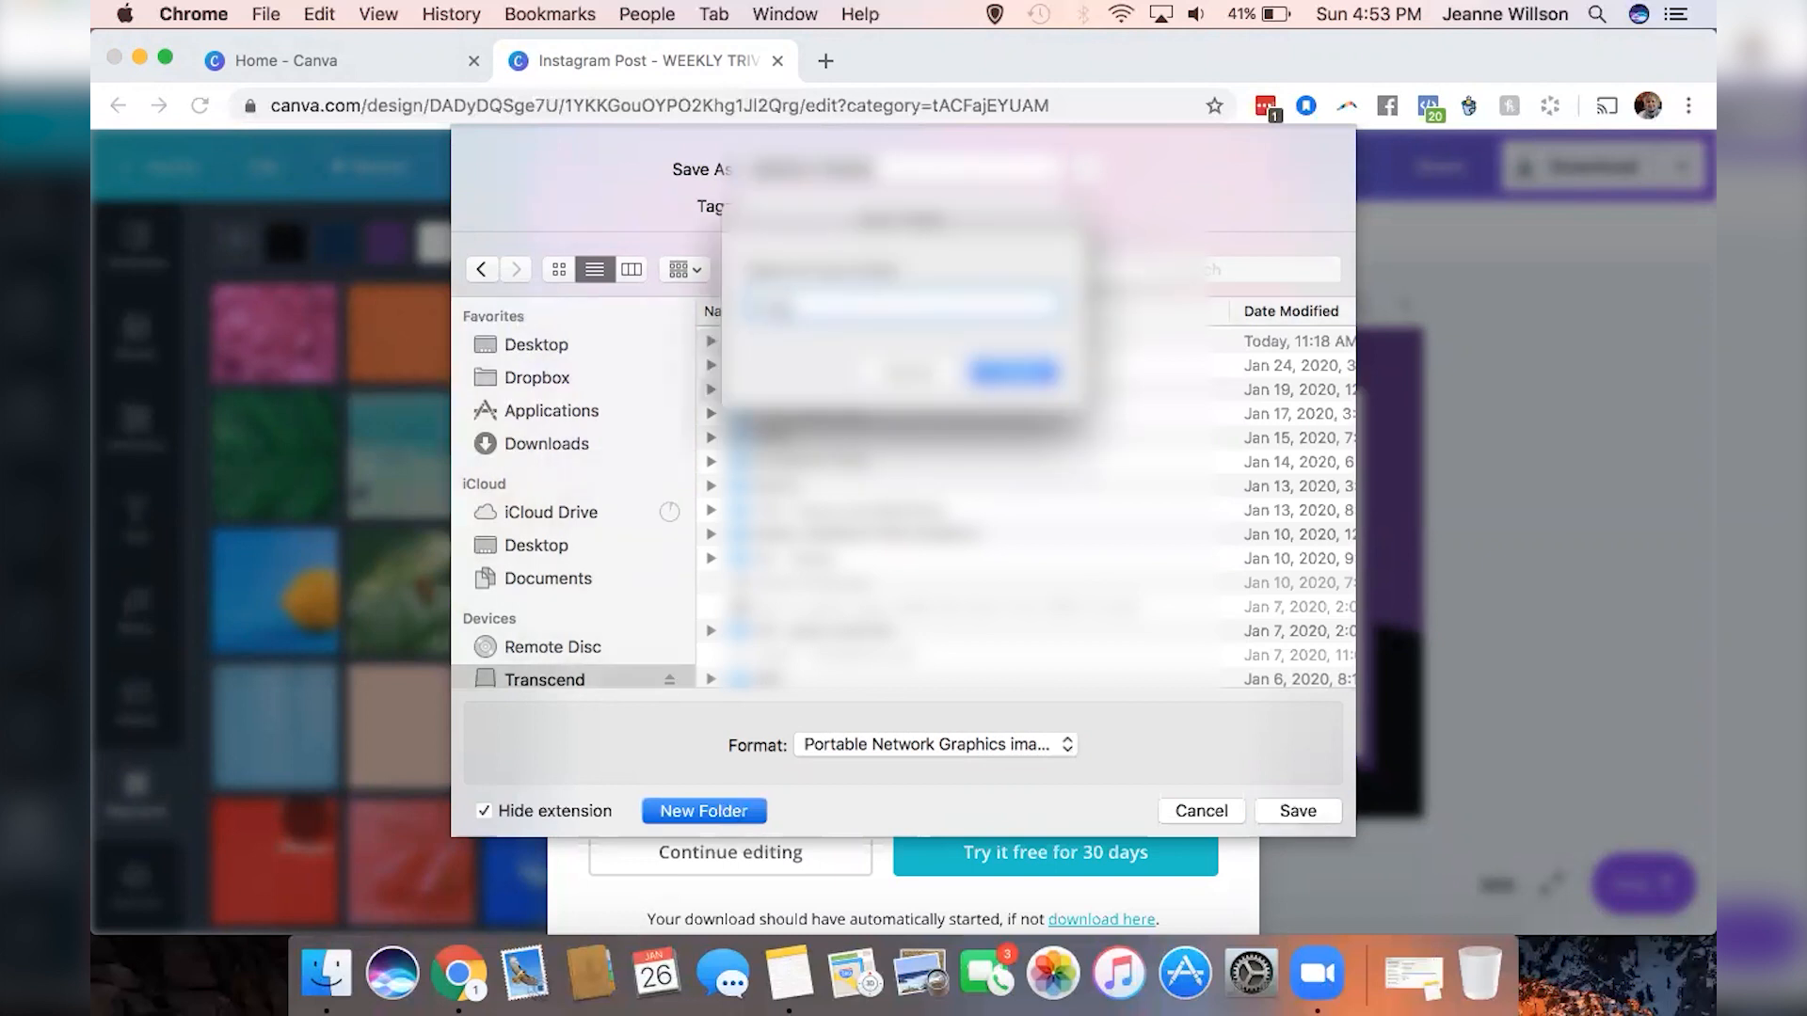
type("agram")
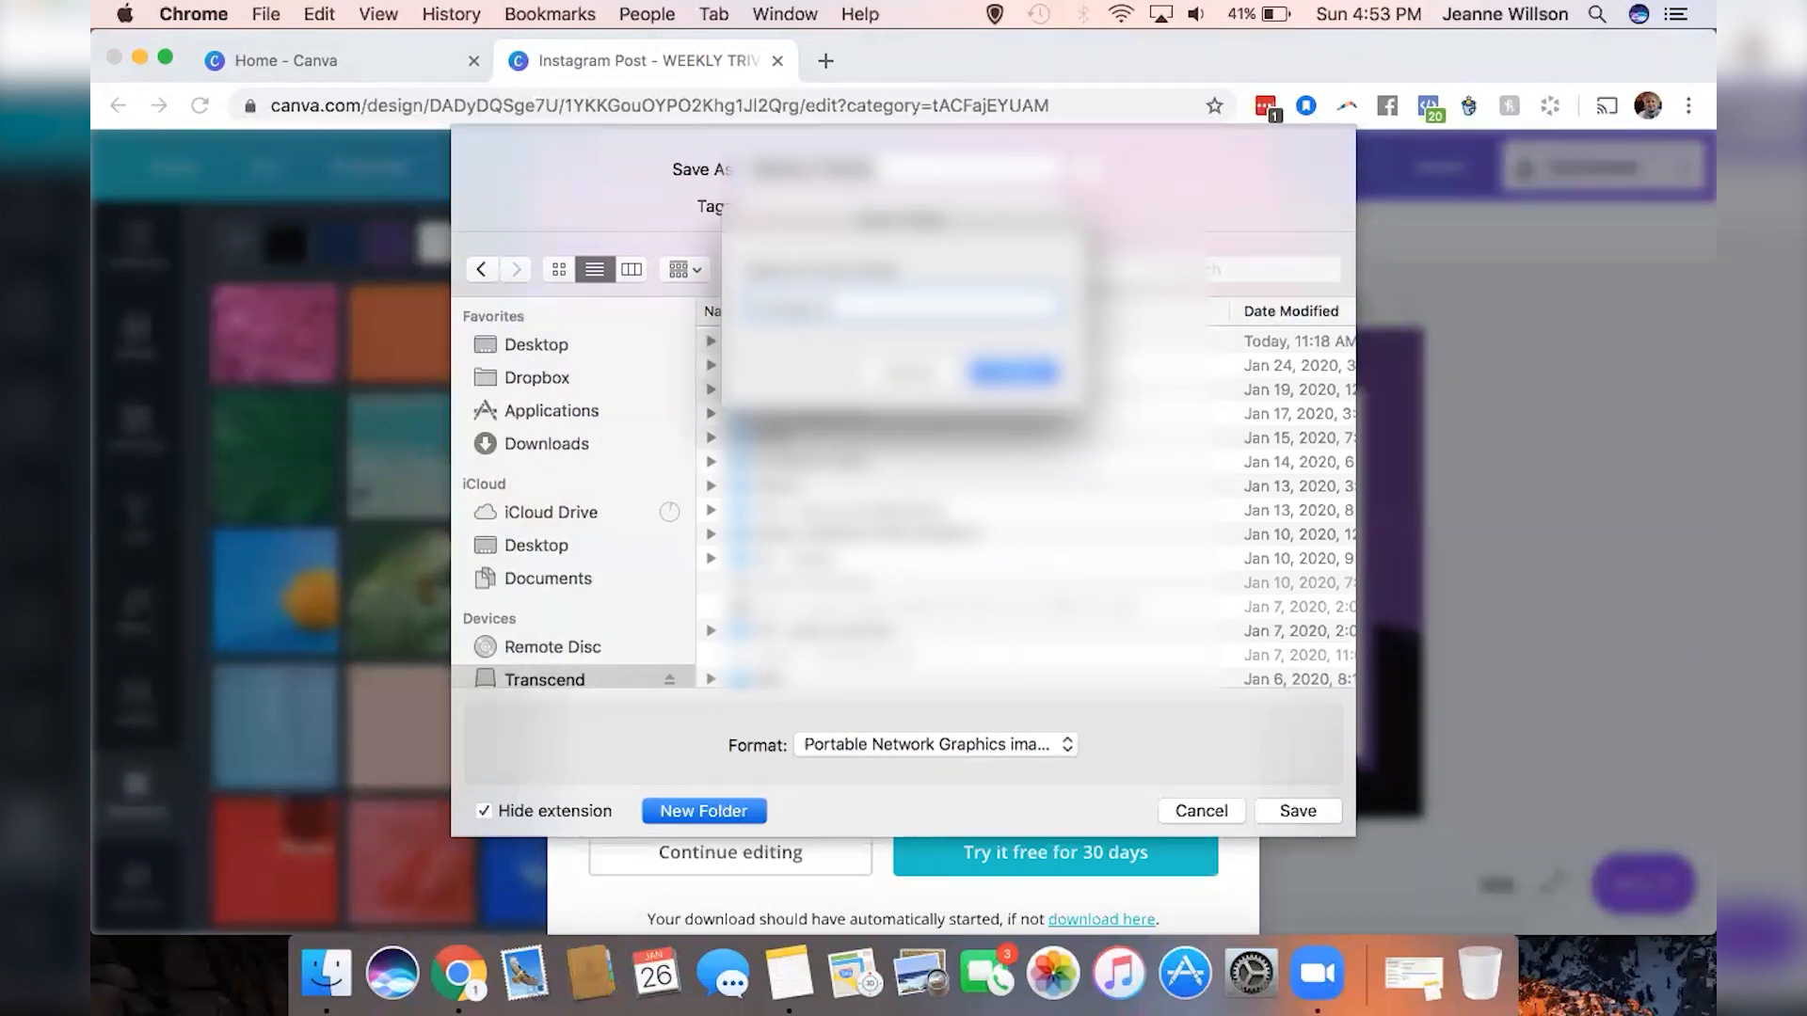
key("Return")
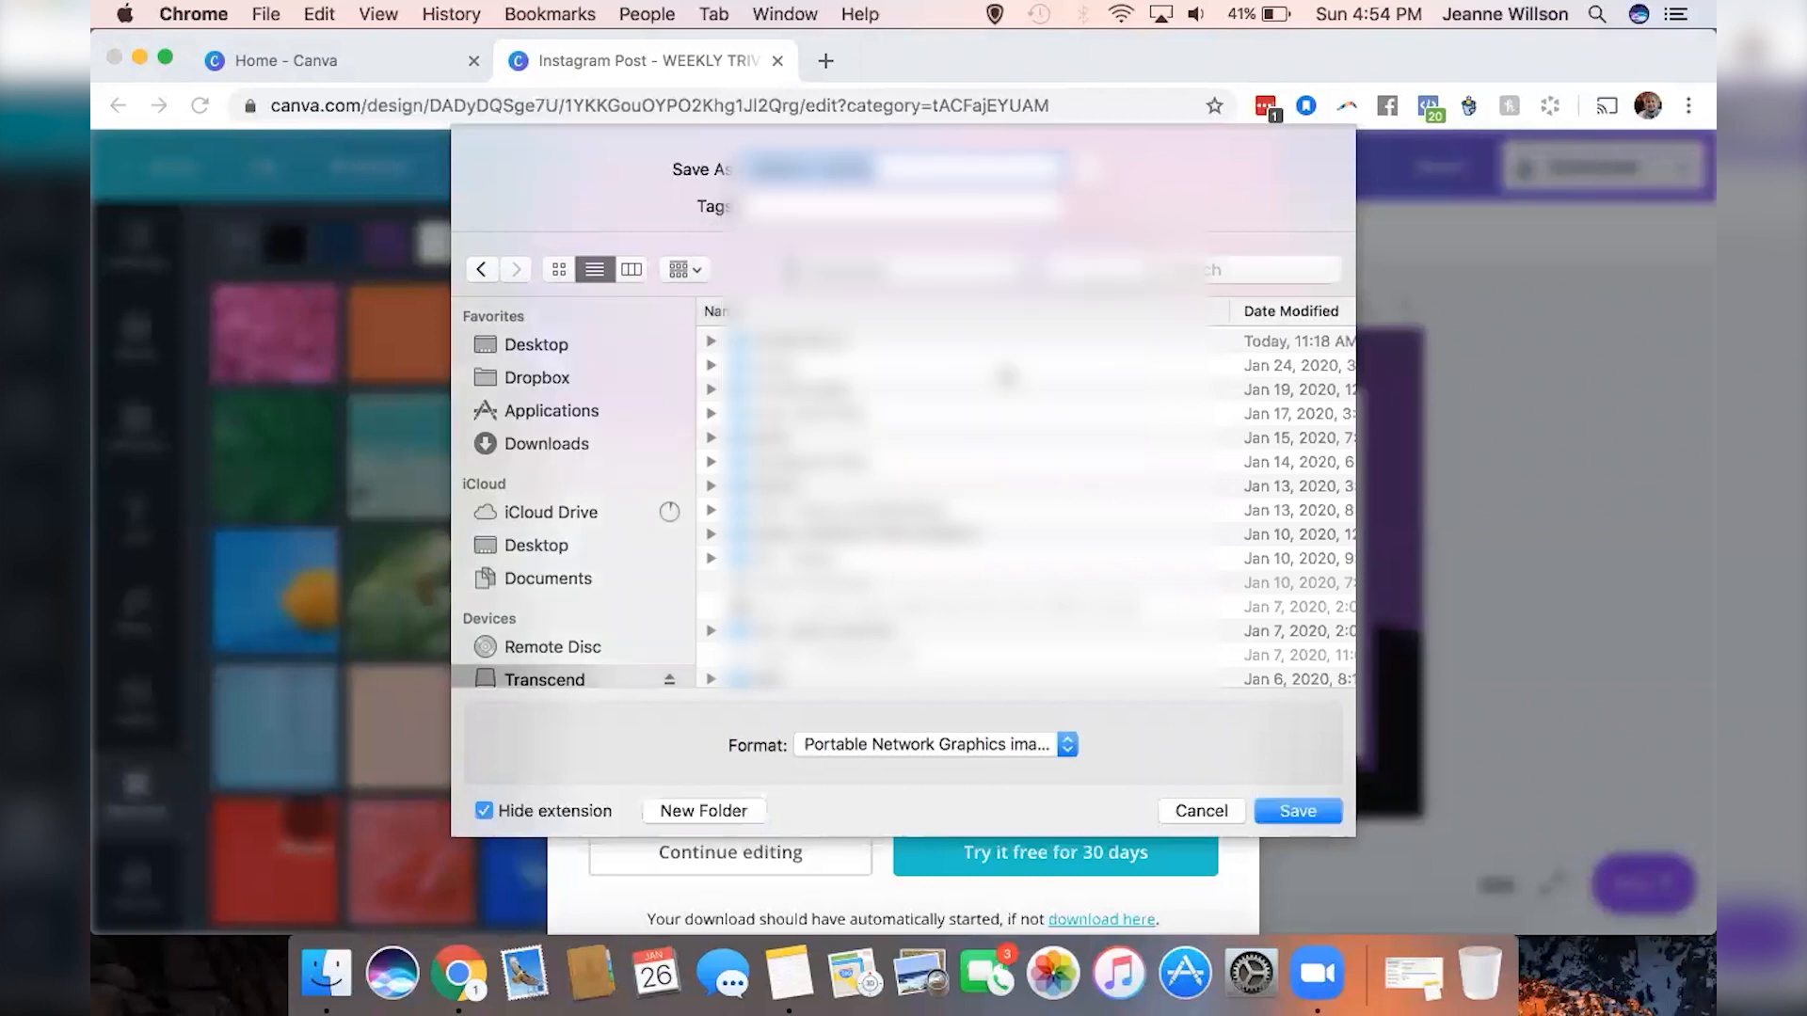
left_click(1325, 812)
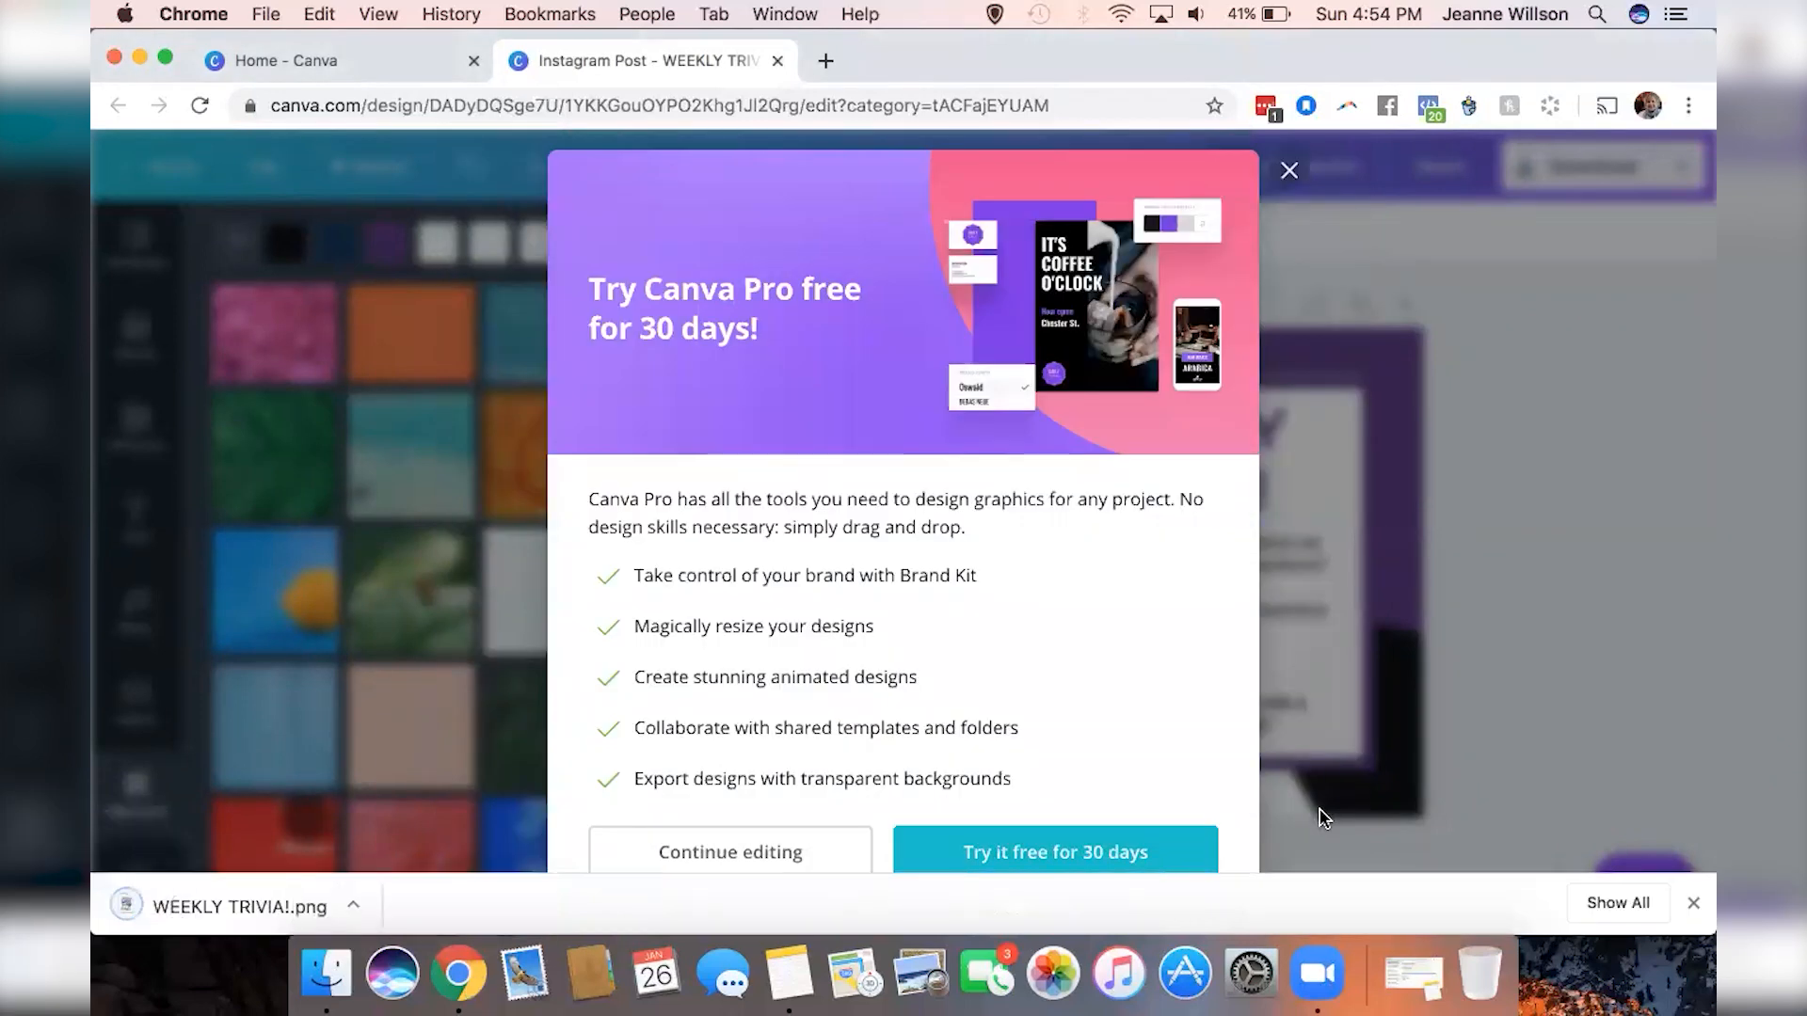
left_click(1287, 171)
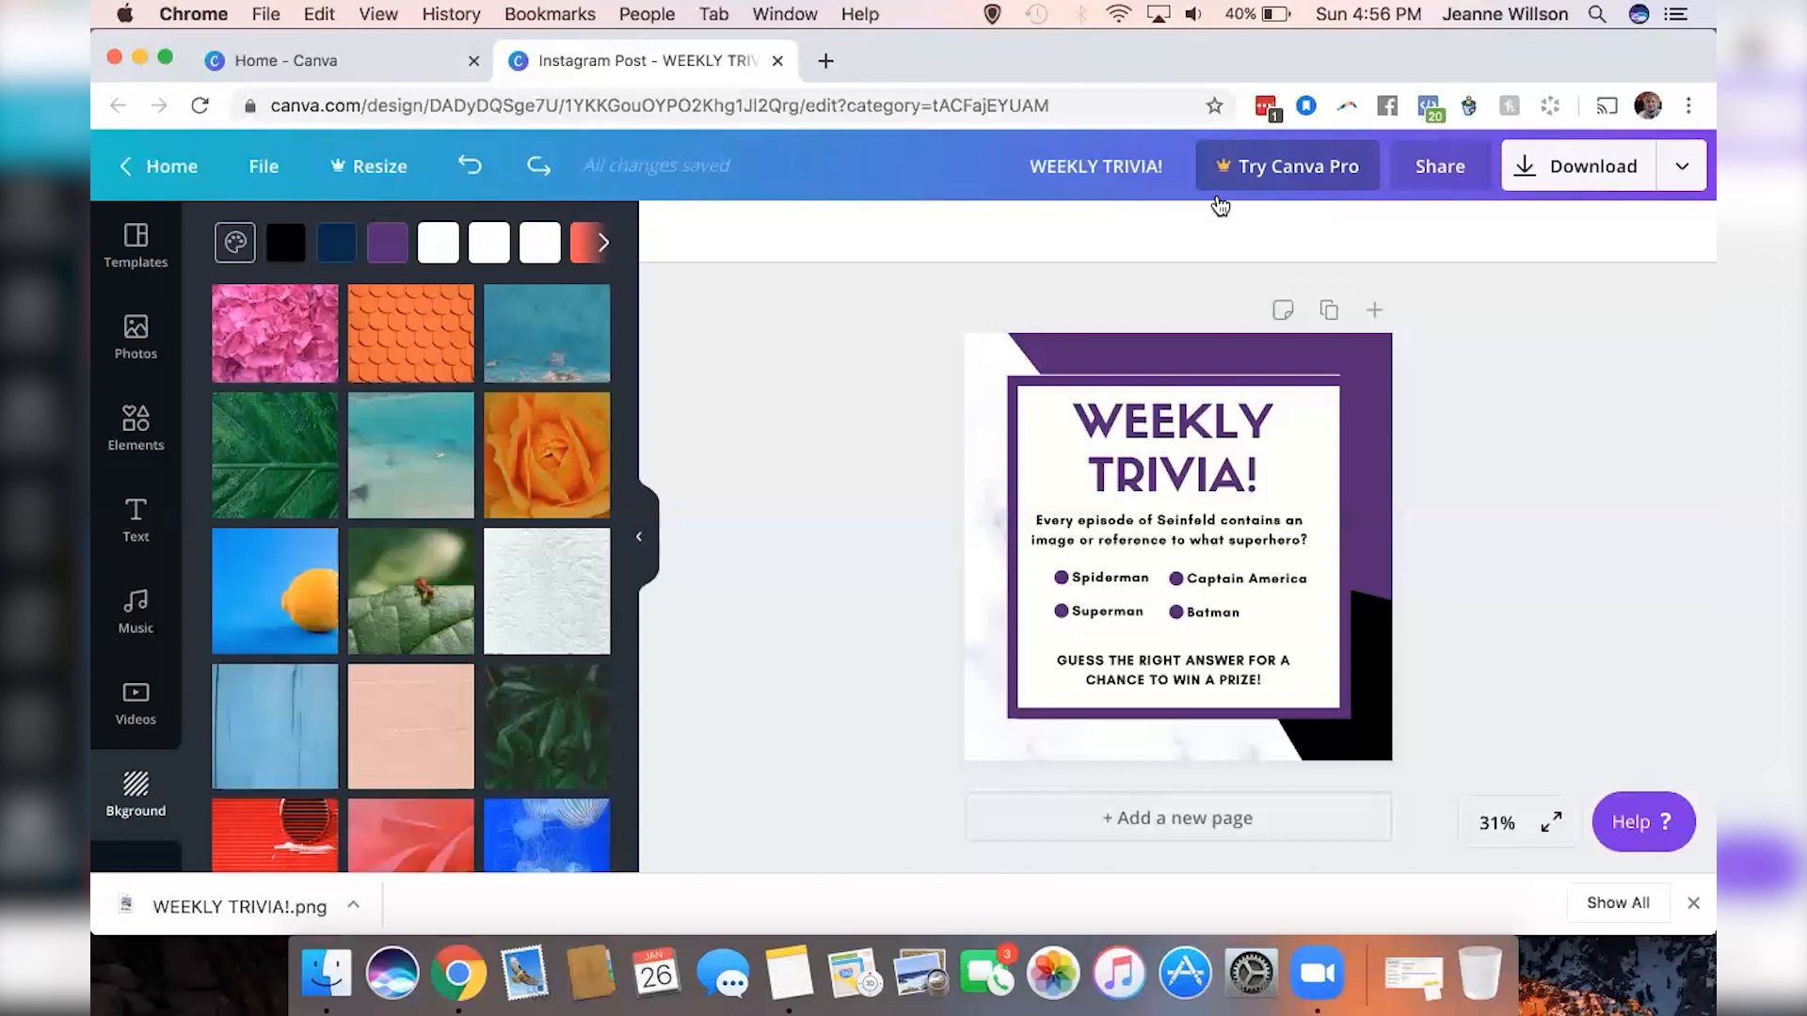
Look through the background library and the remaining design resource categories, including Uploads and Folders
scroll(454, 478, "up", 3)
scroll(455, 478, "up", 3)
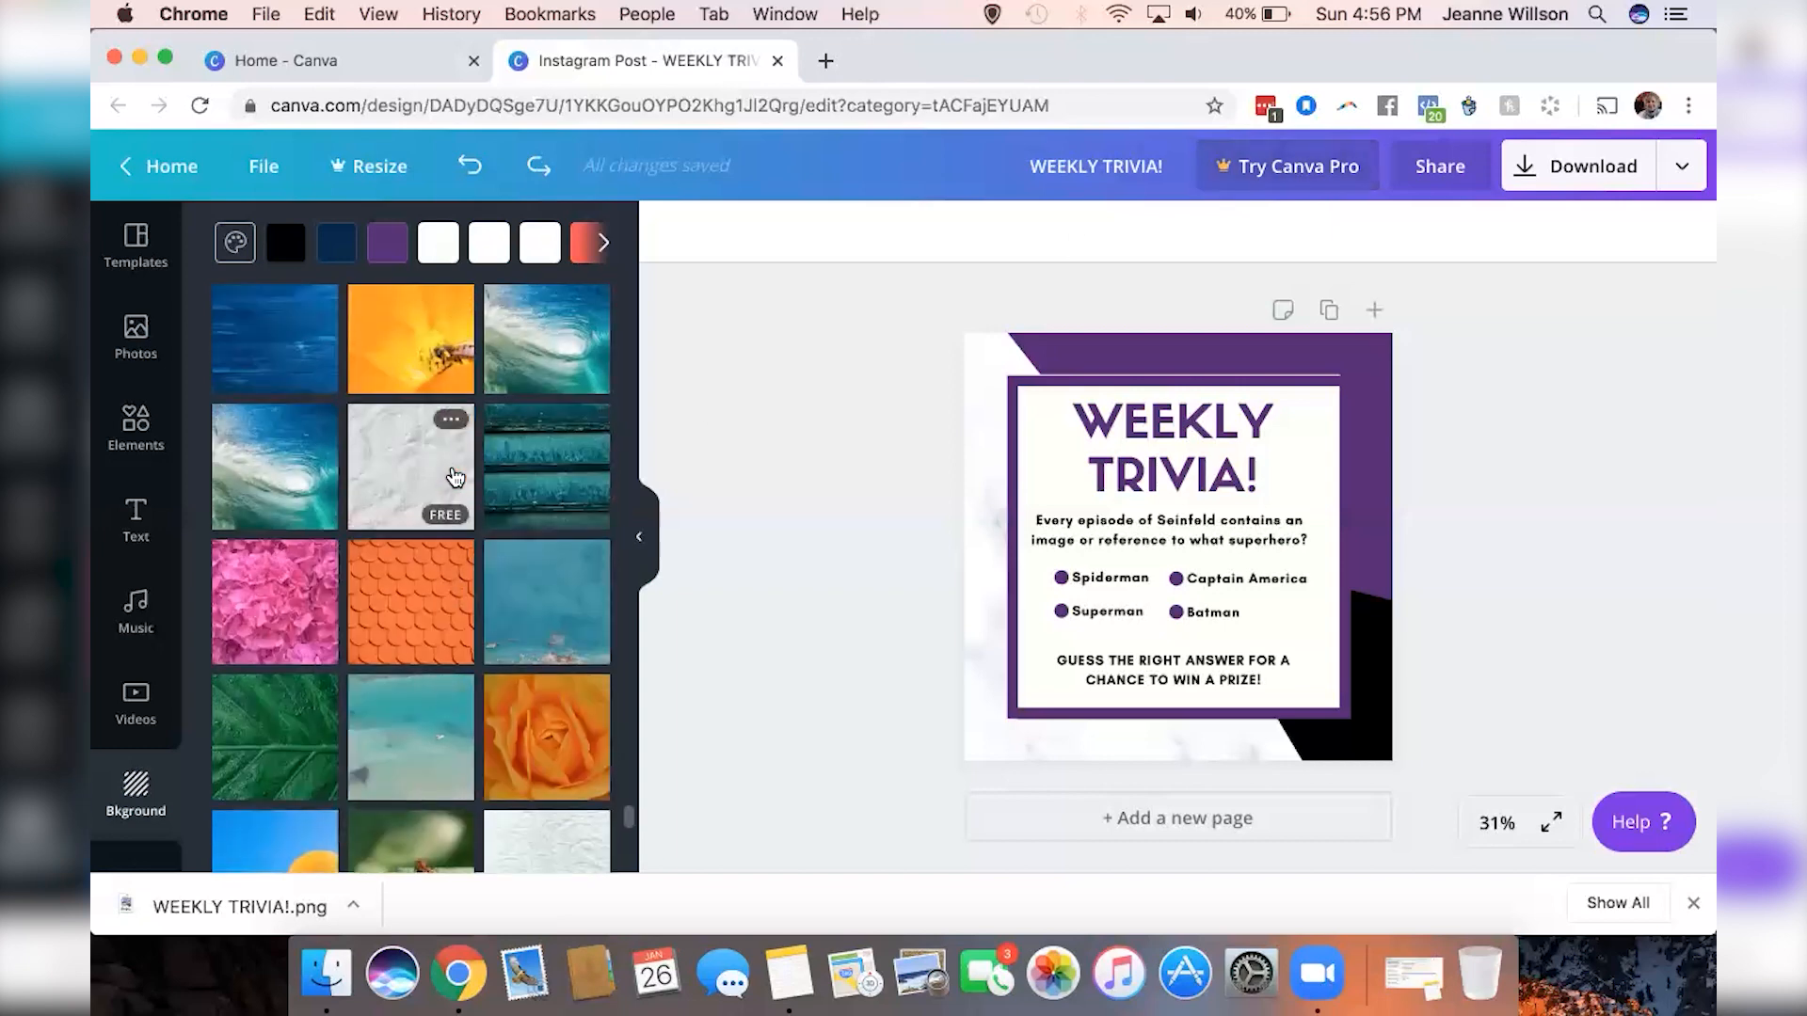
scroll(454, 478, "up", 10)
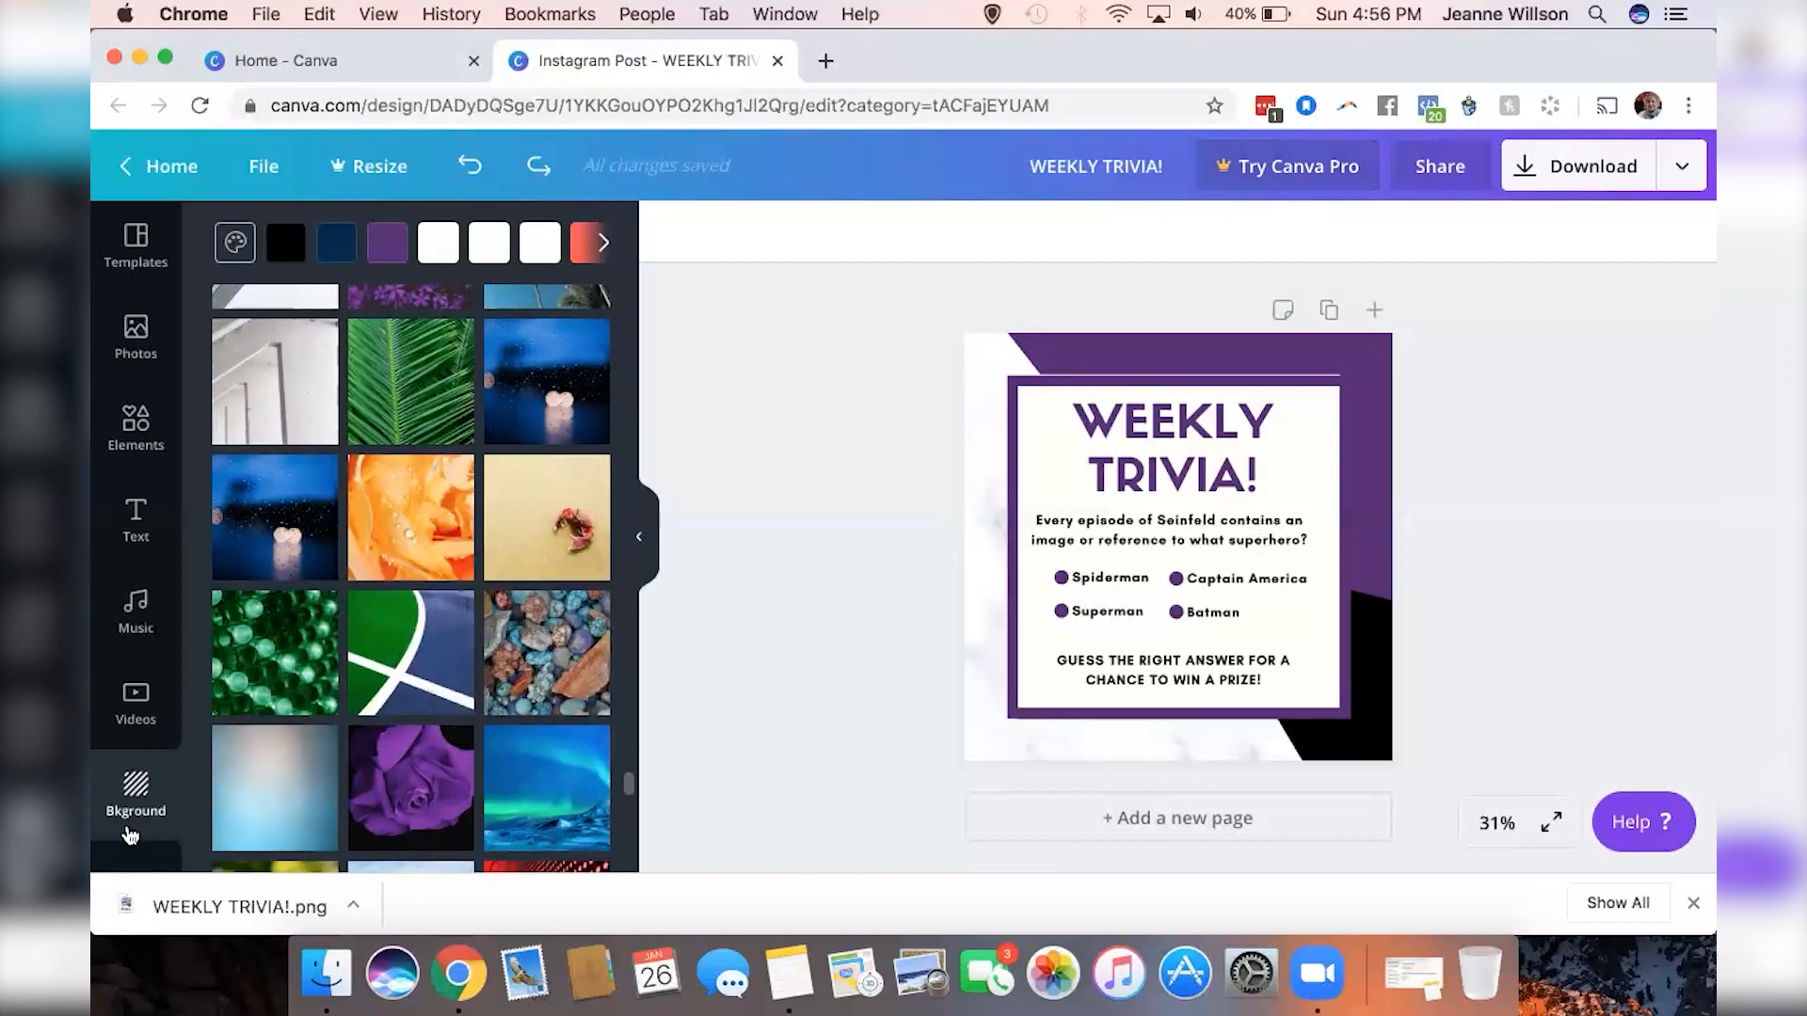
scroll(303, 613, "up", 2)
scroll(303, 613, "up", 3)
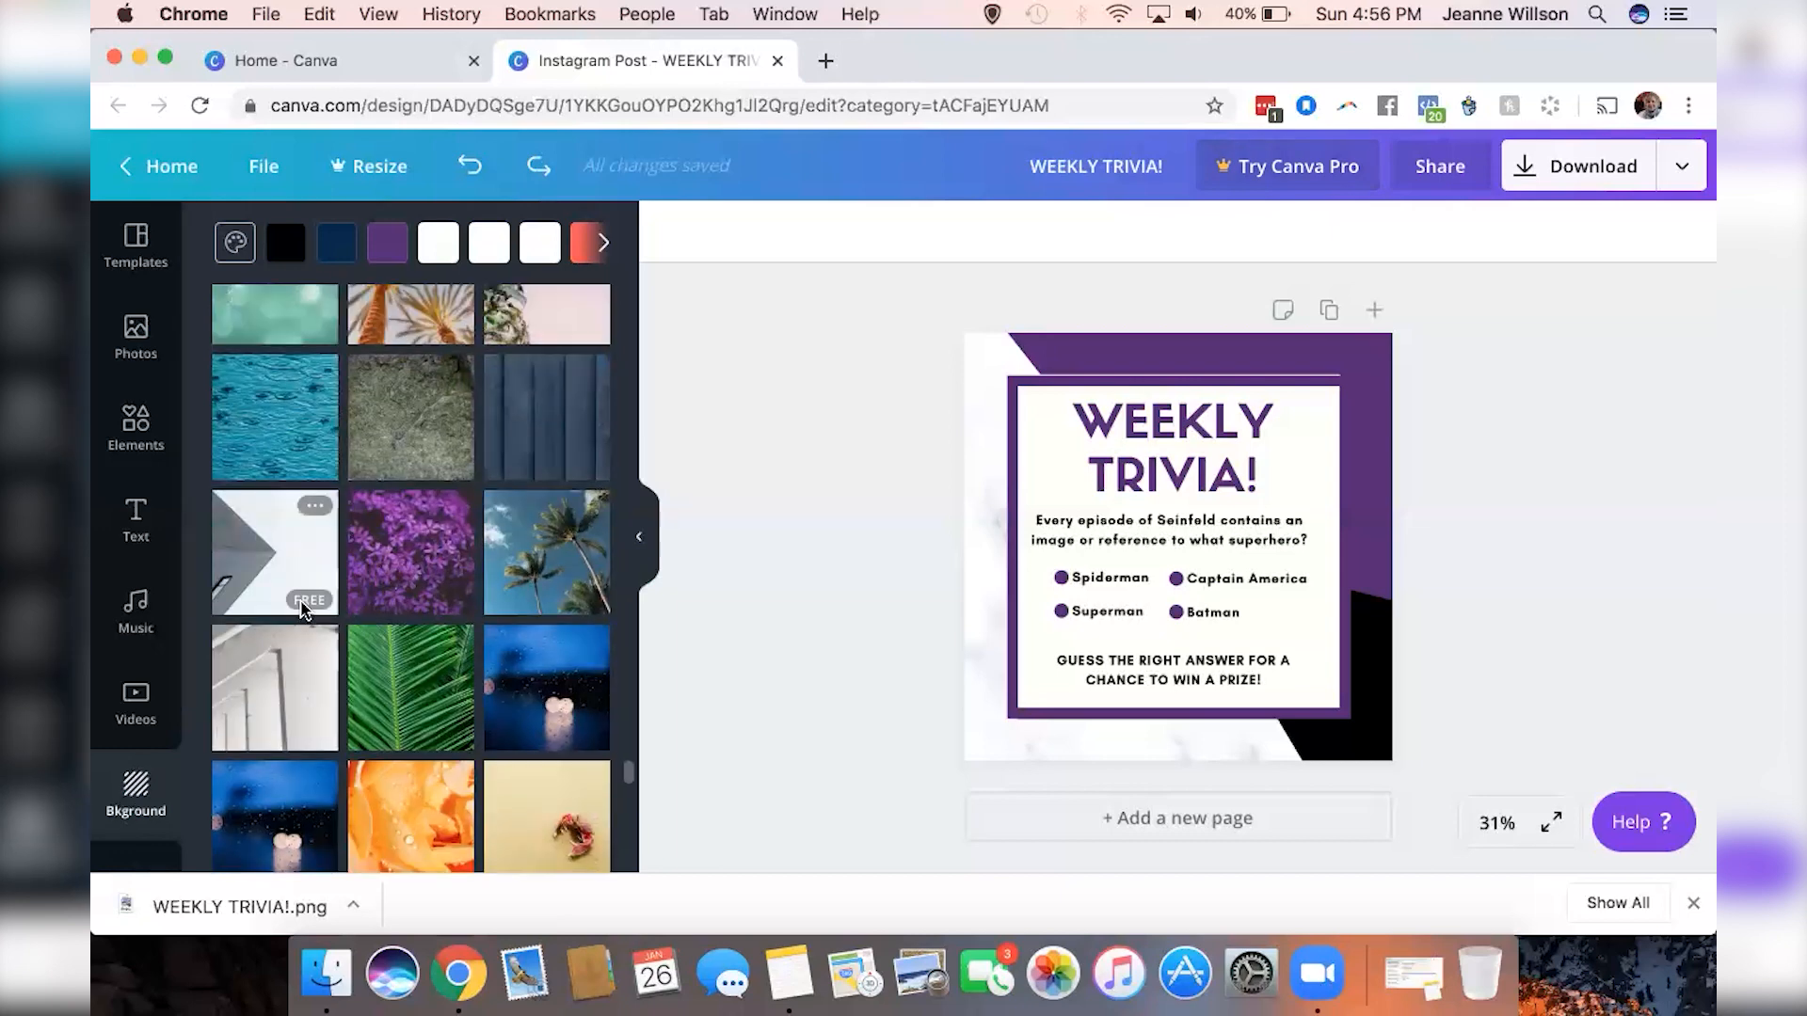
scroll(455, 403, "up", 4)
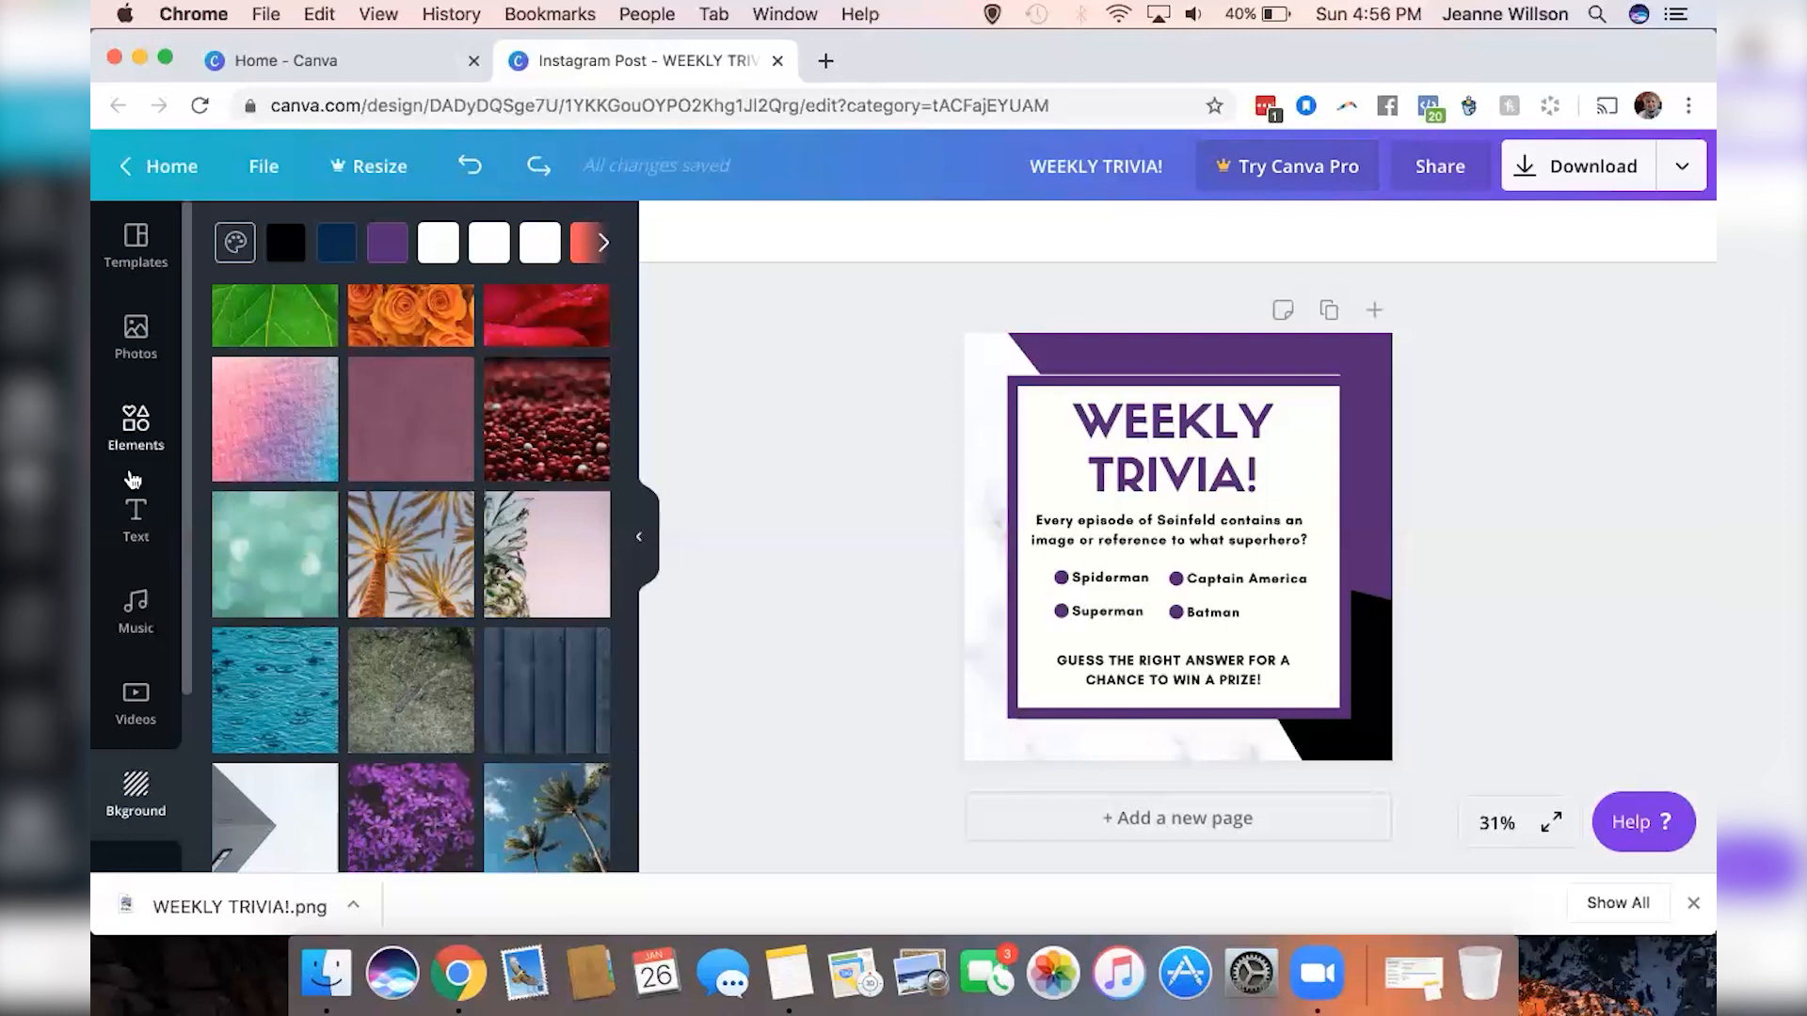
scroll(139, 475, "down", 3)
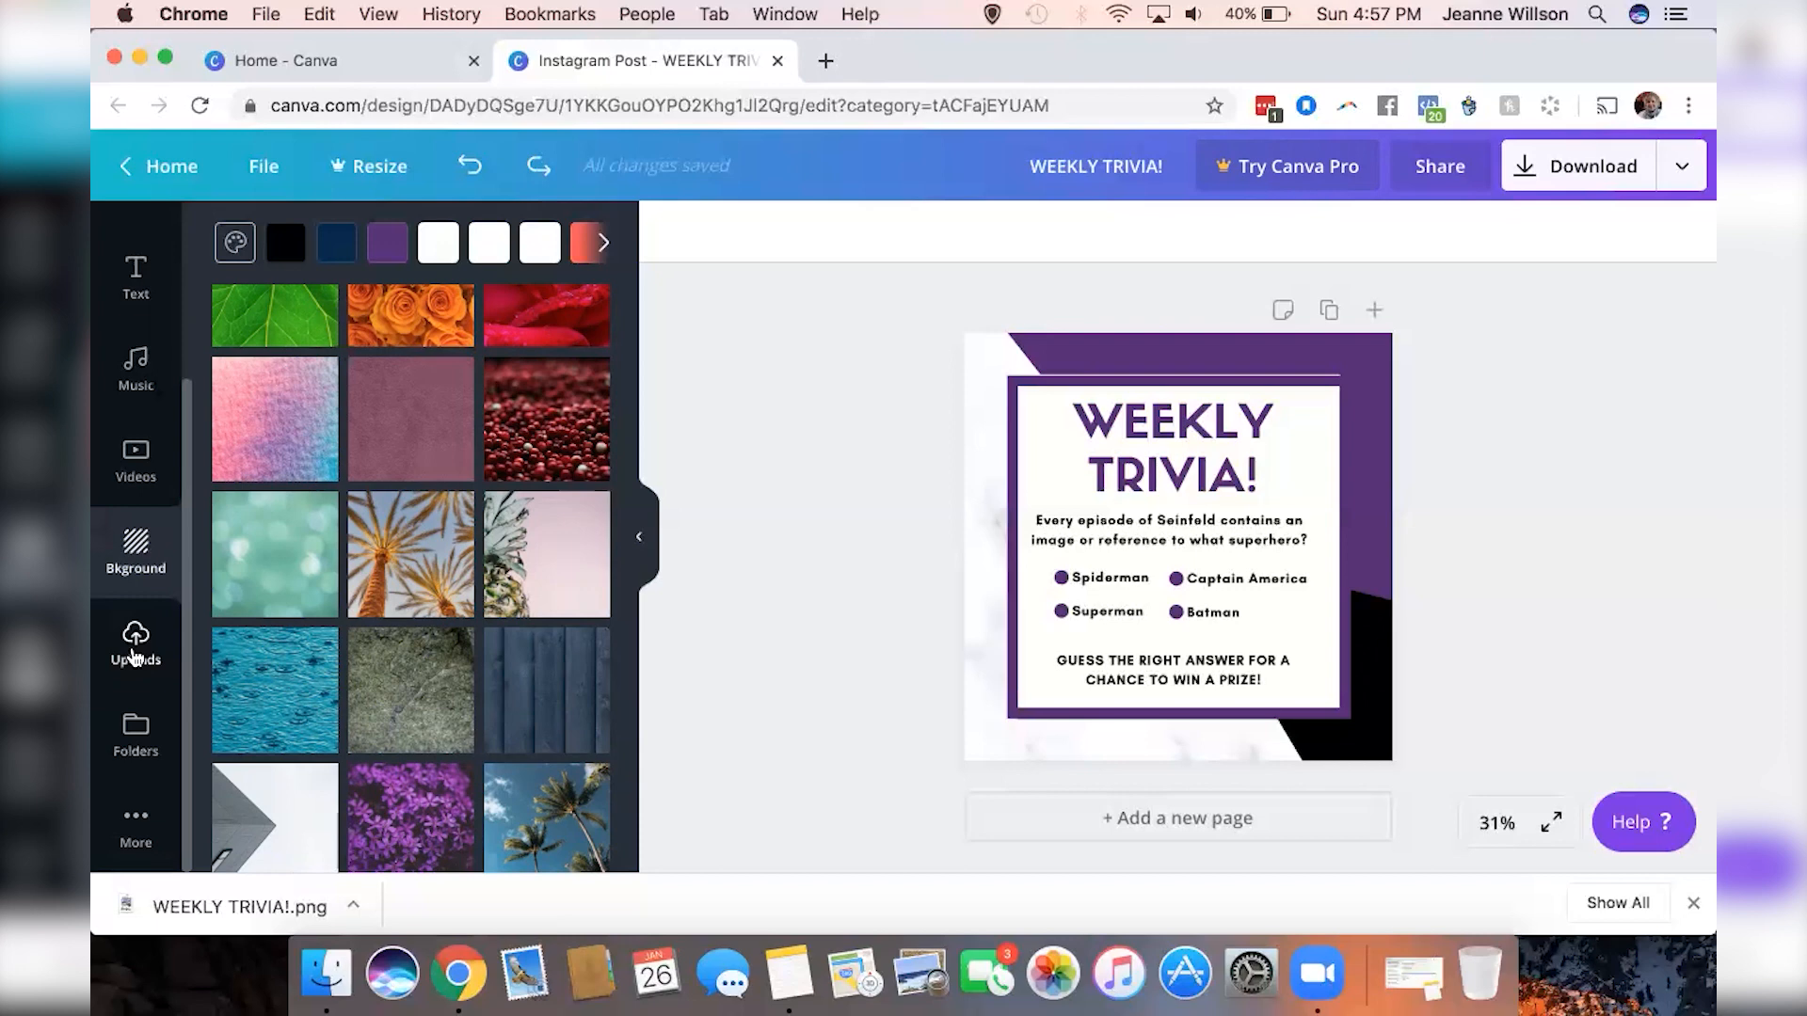
scroll(432, 637, "down", 3)
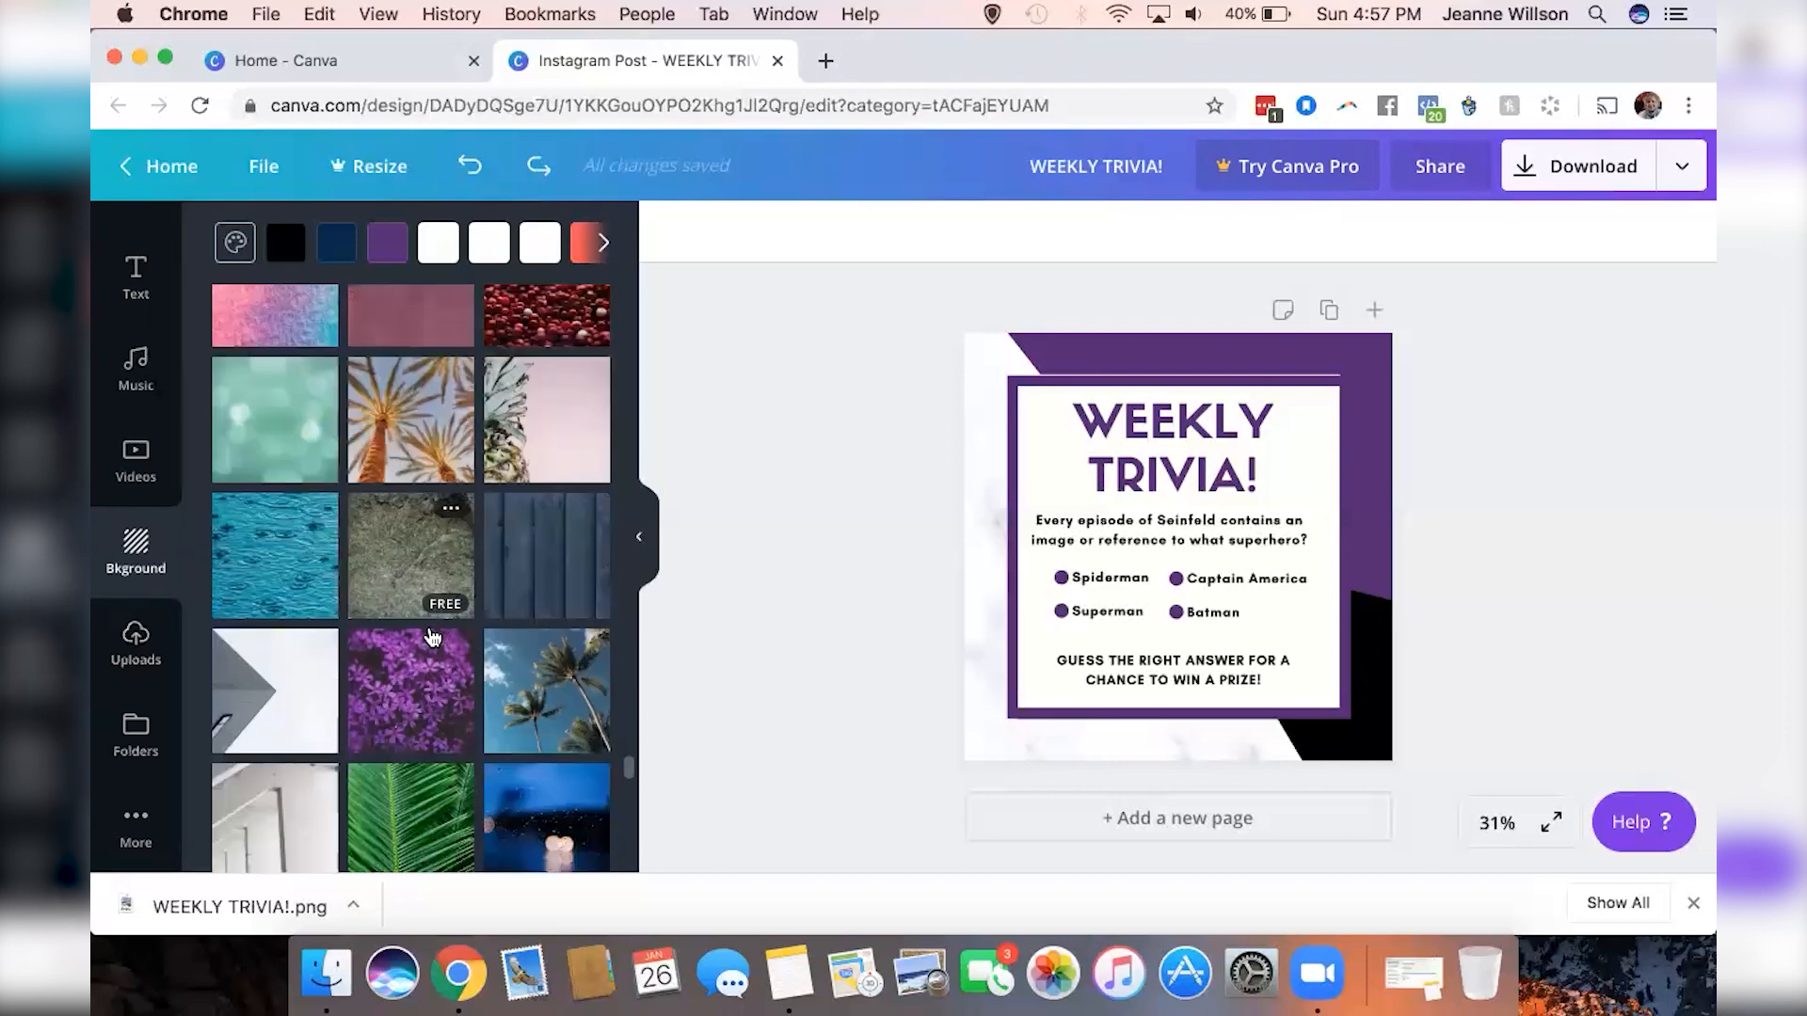
scroll(432, 637, "down", 2)
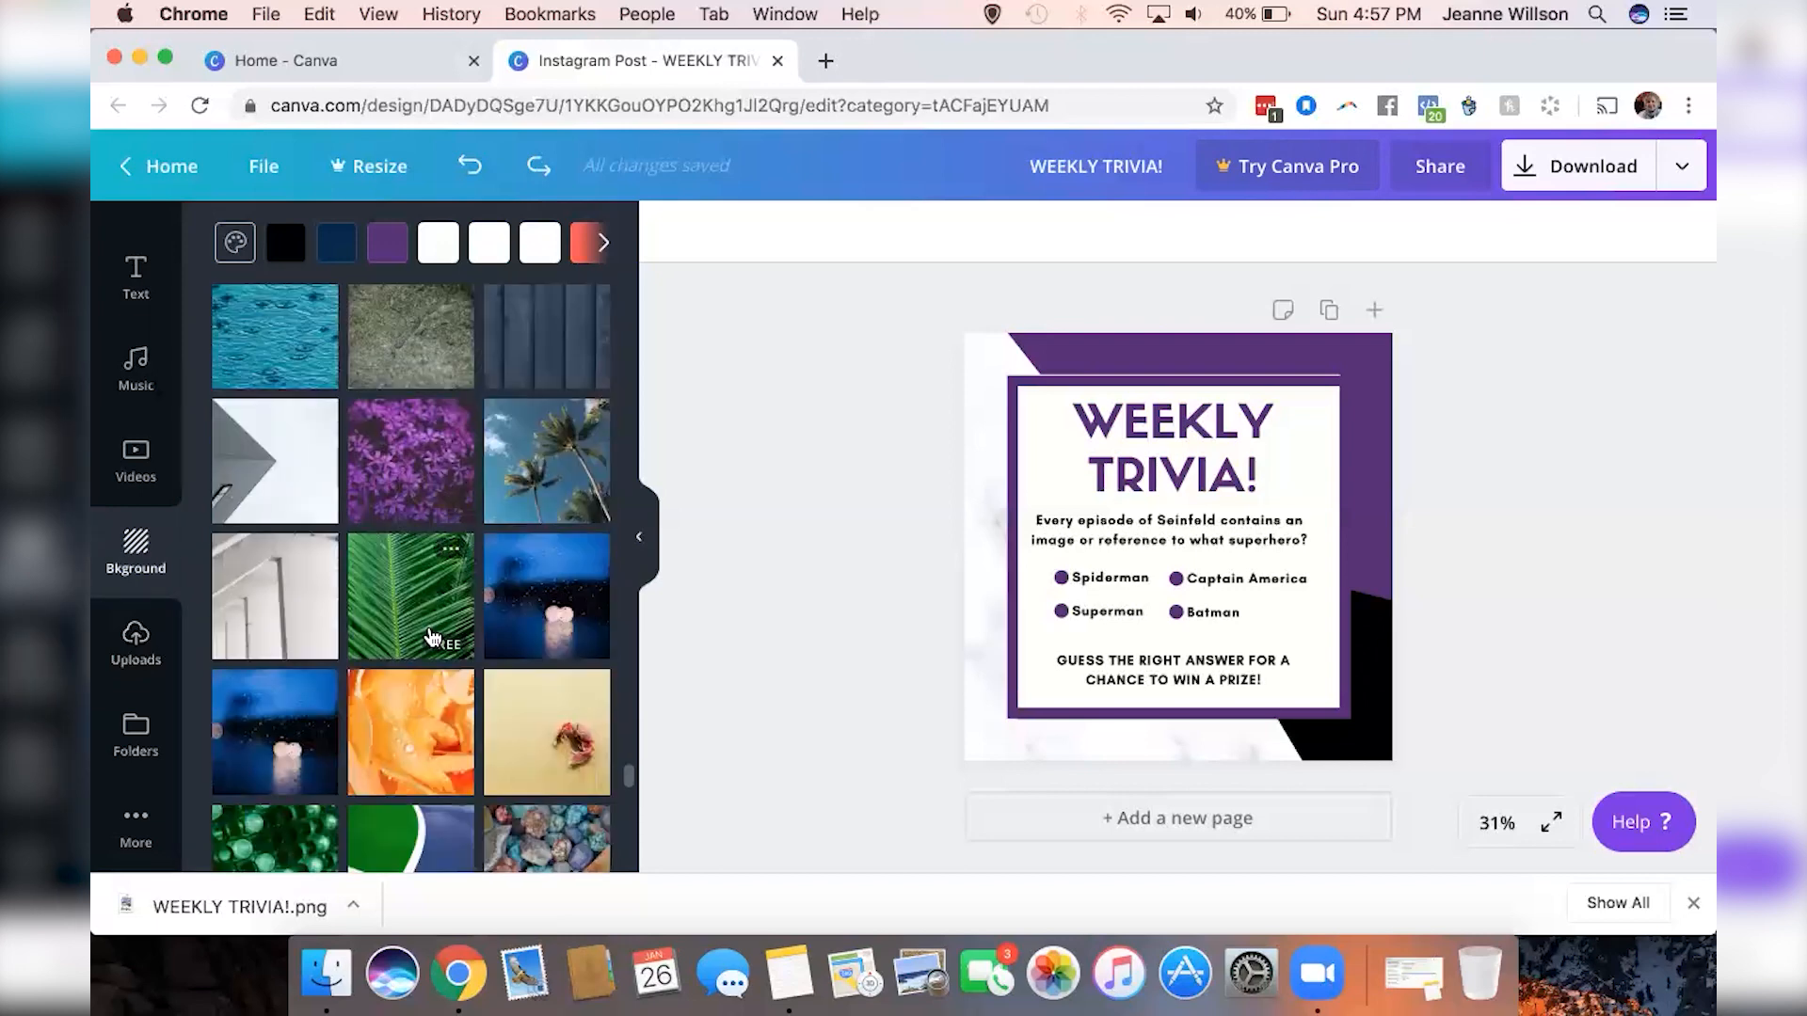